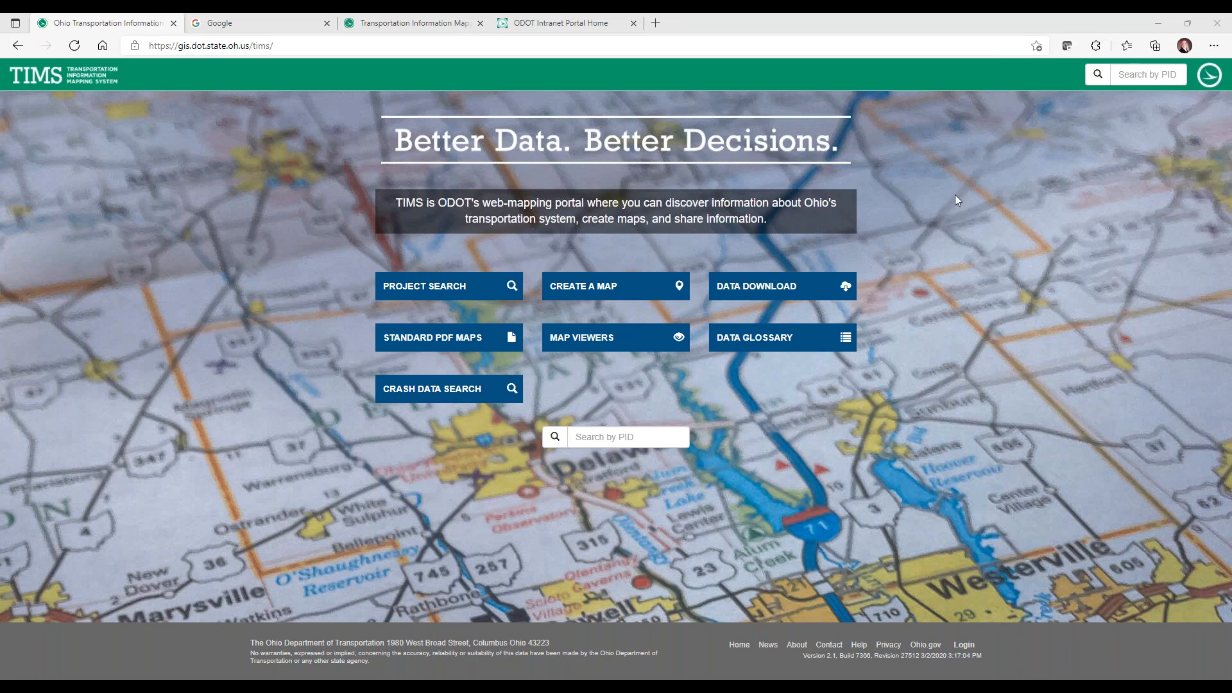
Search Google for "ODOT TIMS".
left_click(225, 25)
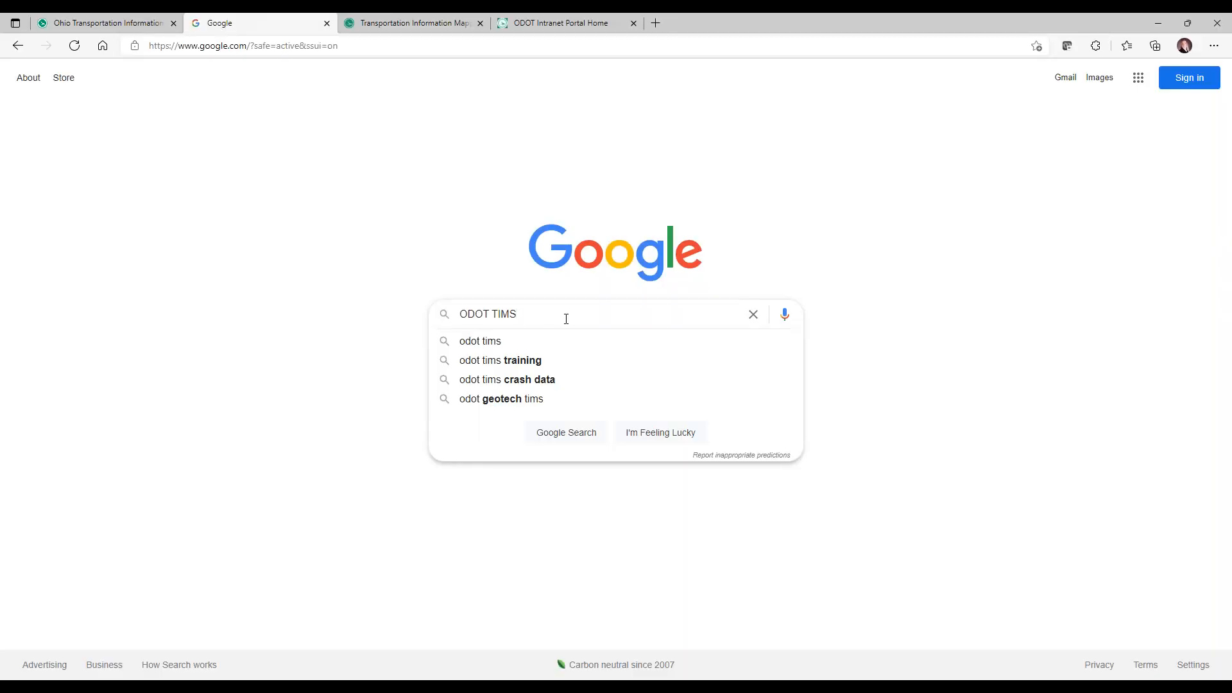
key("Return")
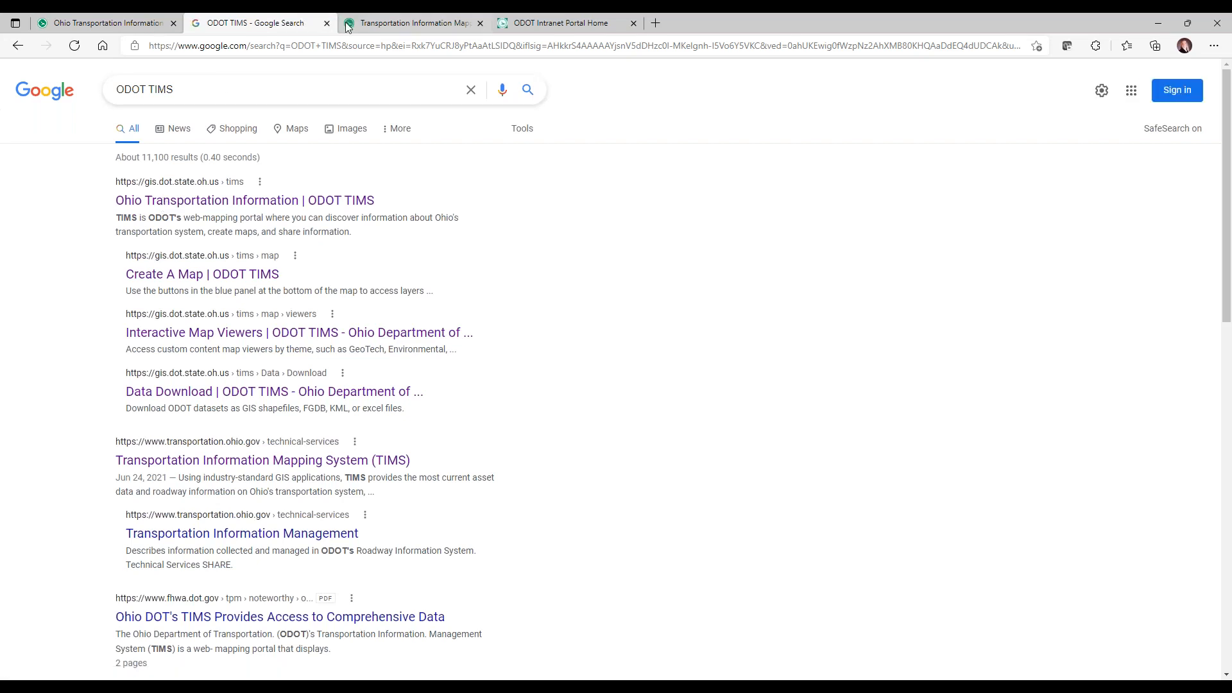
On the public ODOT website, go to the home page and open the Programs section.
left_click(393, 26)
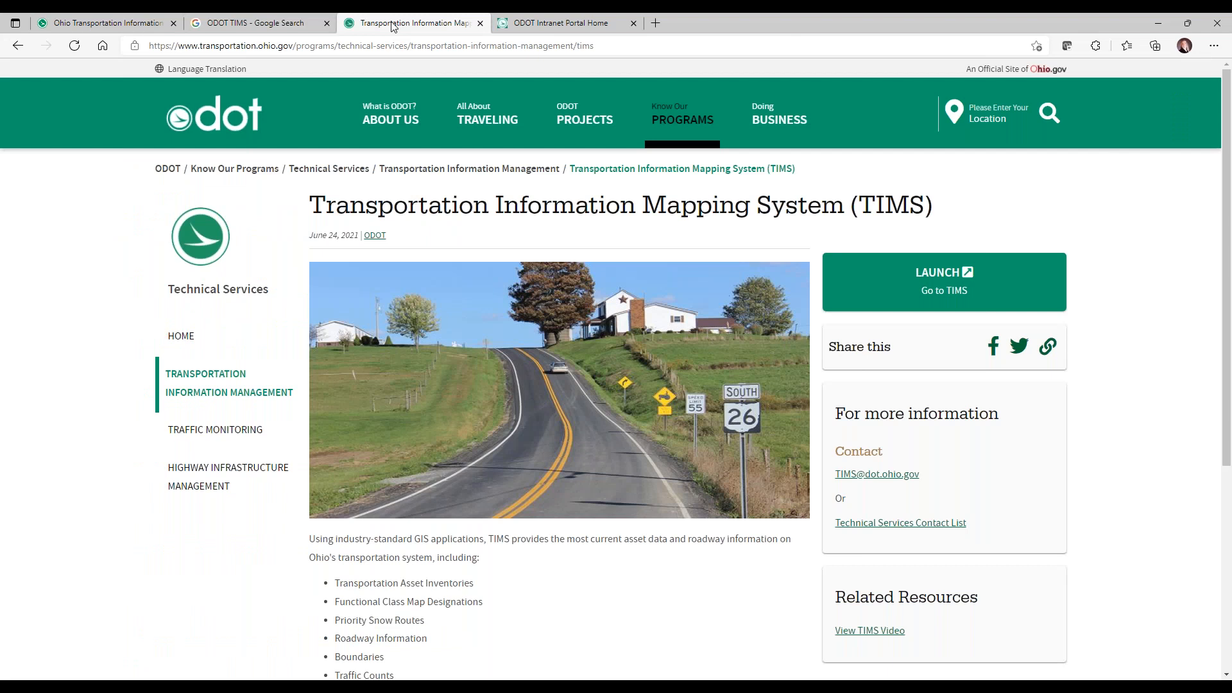
left_click(217, 122)
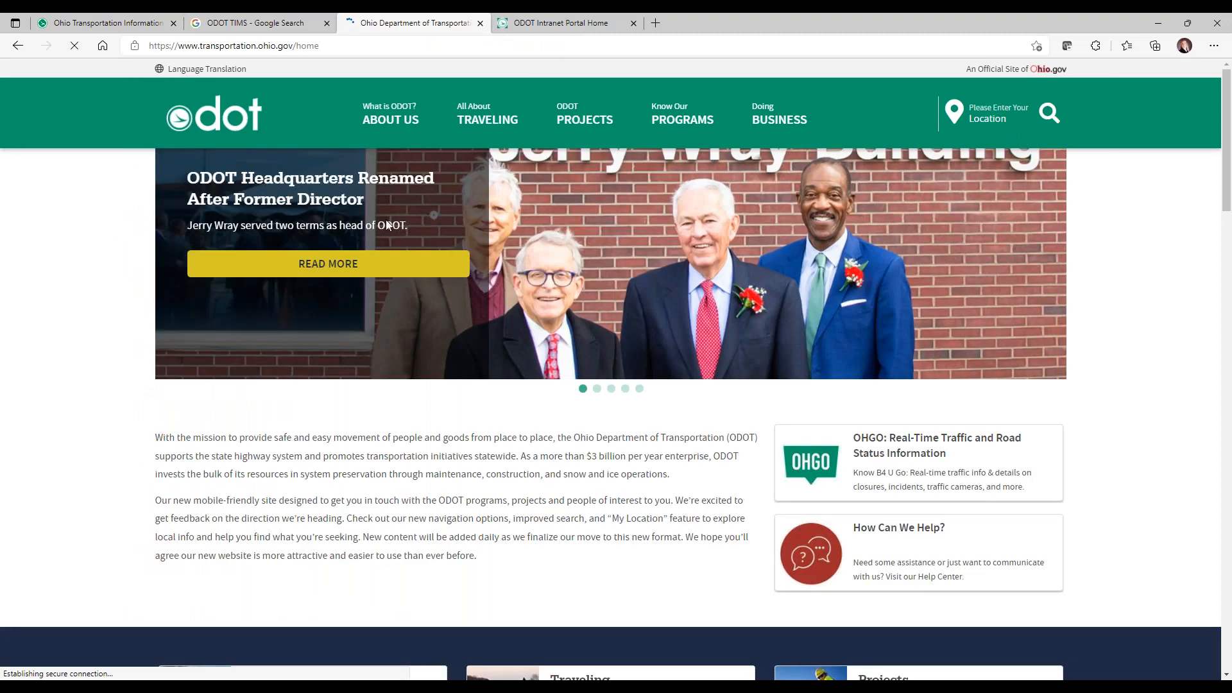
left_click(682, 120)
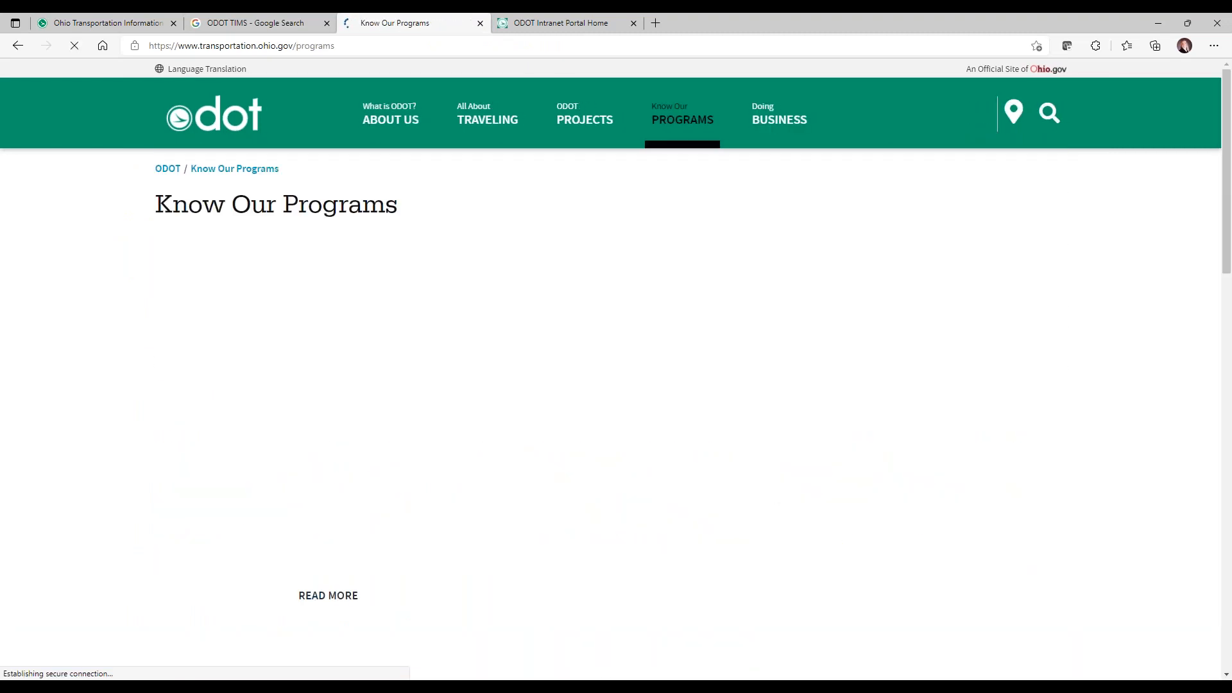
Filter the program list by the keyword "TIMS" and open the Transportation Information Mapping System program page.
scroll(639, 295, "down", 2)
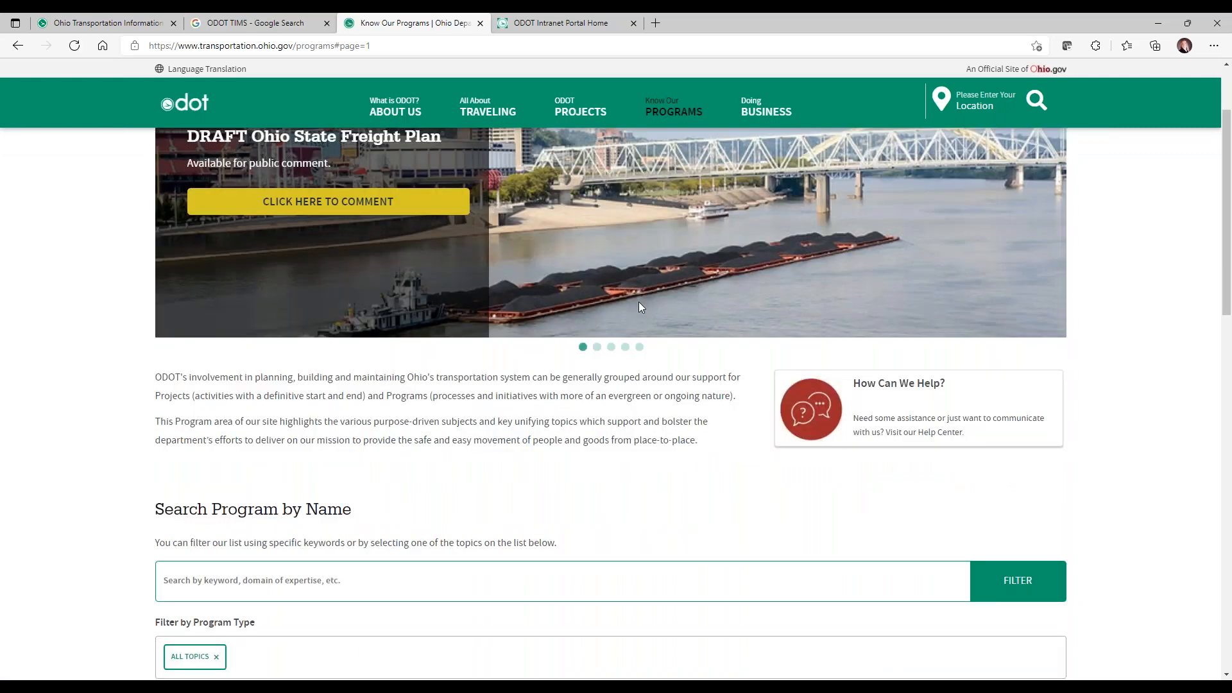
scroll(638, 301, "down", 4)
left_click(405, 345)
type("TIMS")
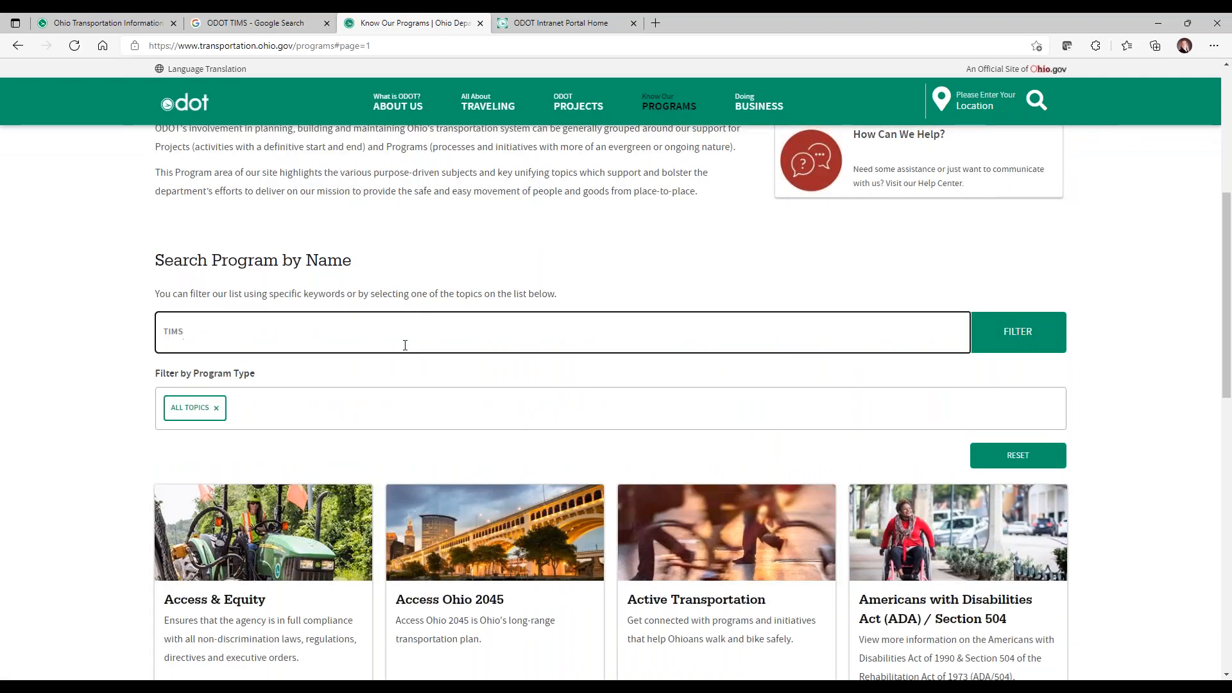
key("Return")
scroll(405, 345, "down", 4)
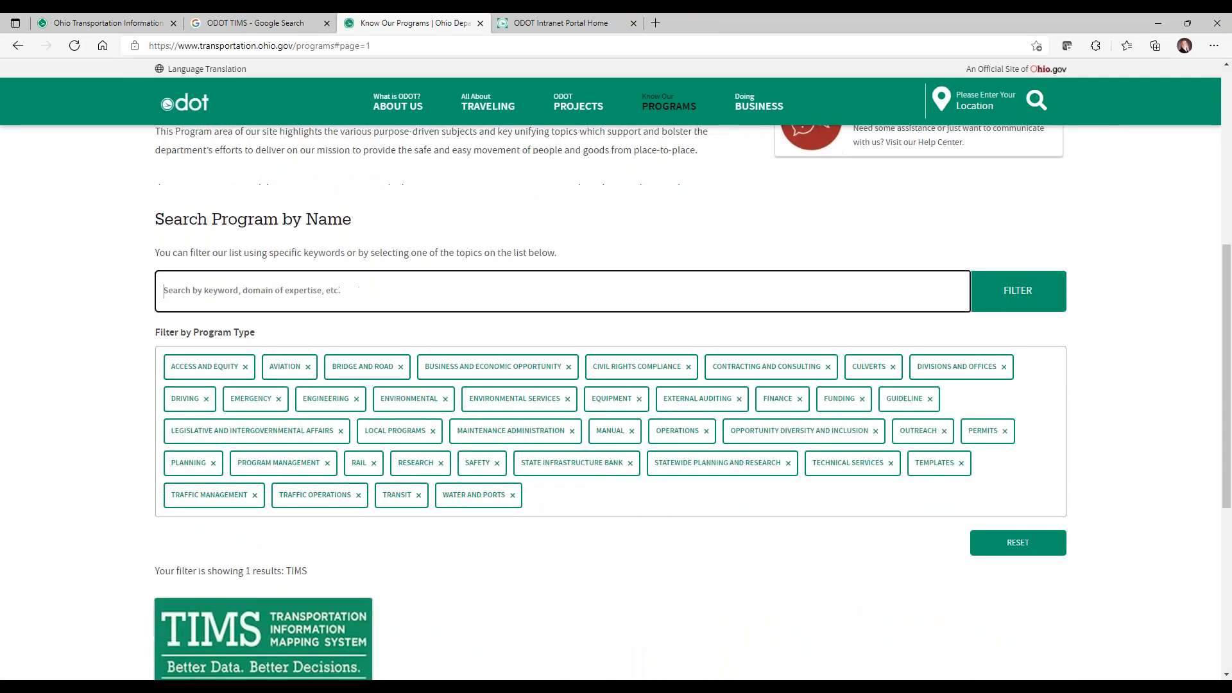
left_click(252, 458)
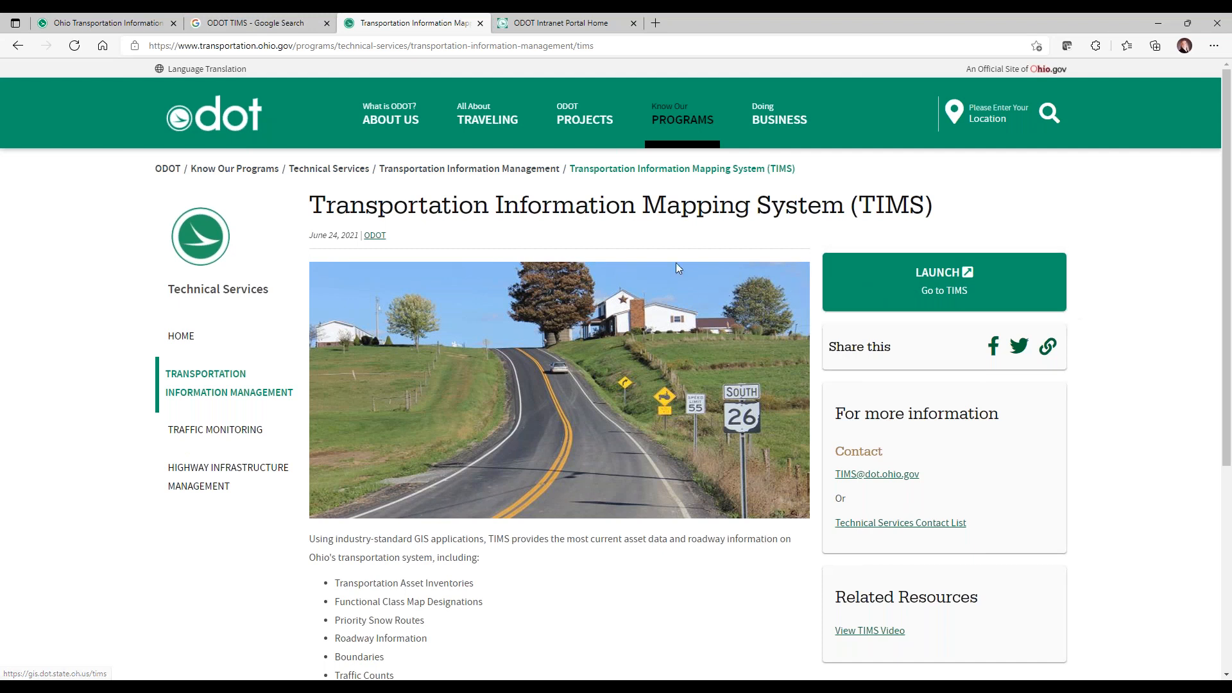
View the TIMS link on the ODOT intranet portal, and close the intranet, ODOT website and Google pages.
left_click(555, 26)
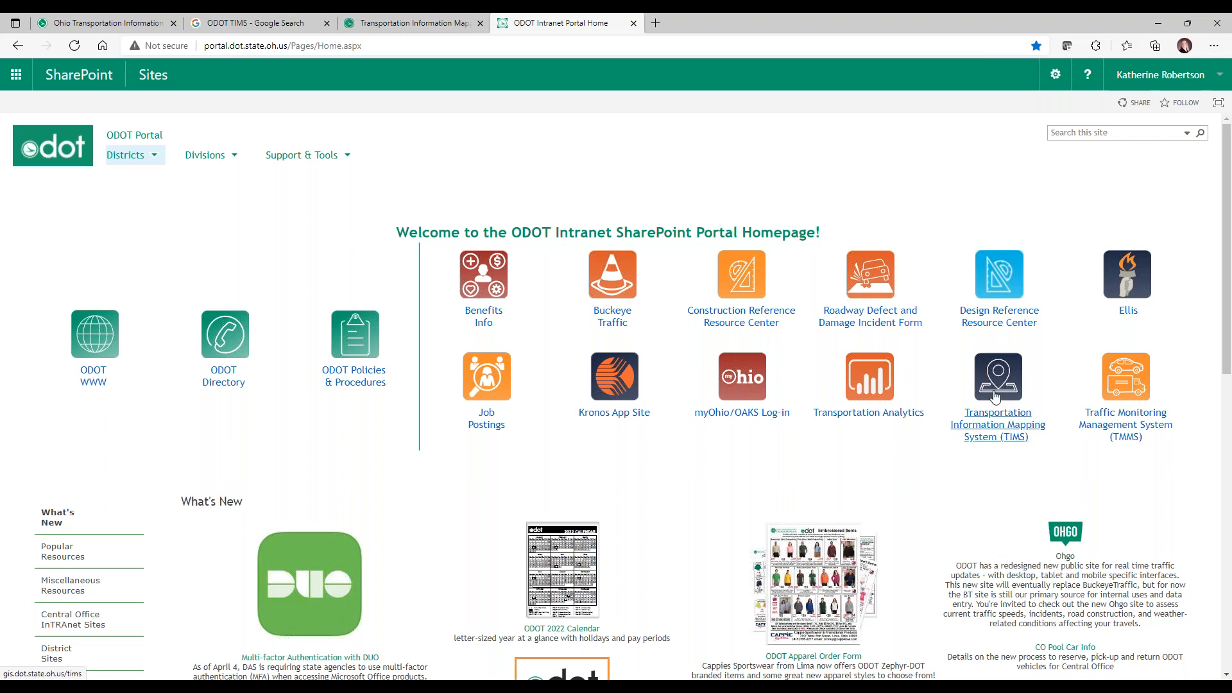
left_click(633, 23)
left_click(480, 23)
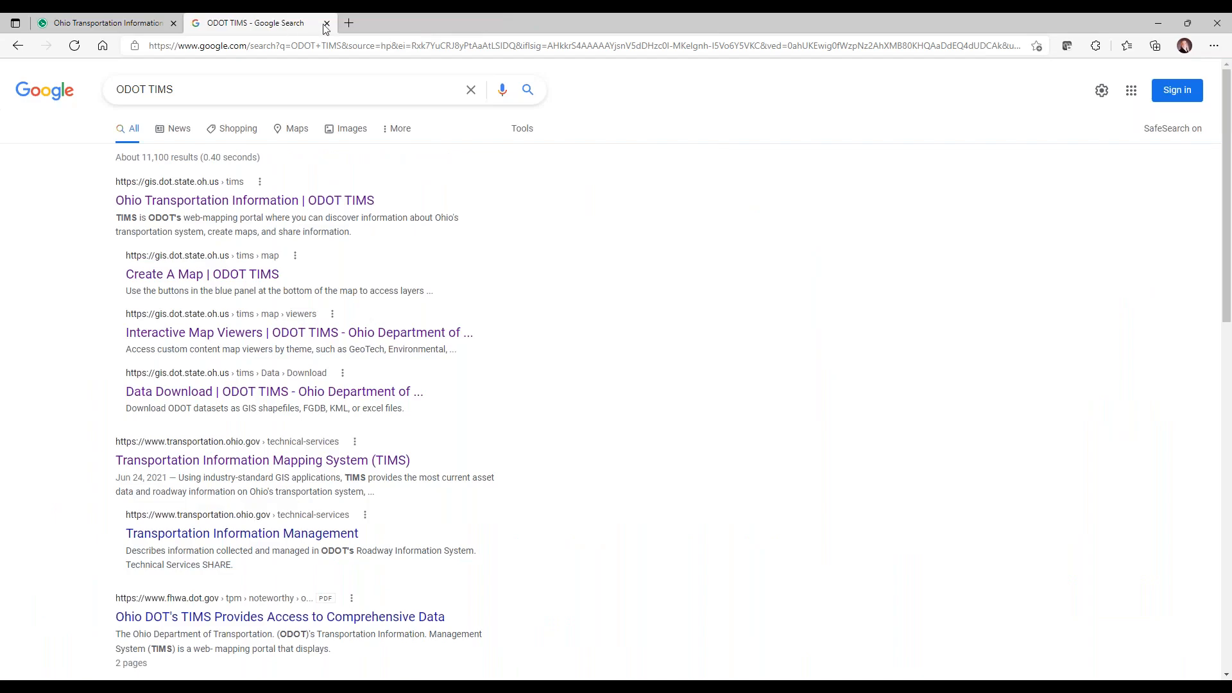
left_click(327, 23)
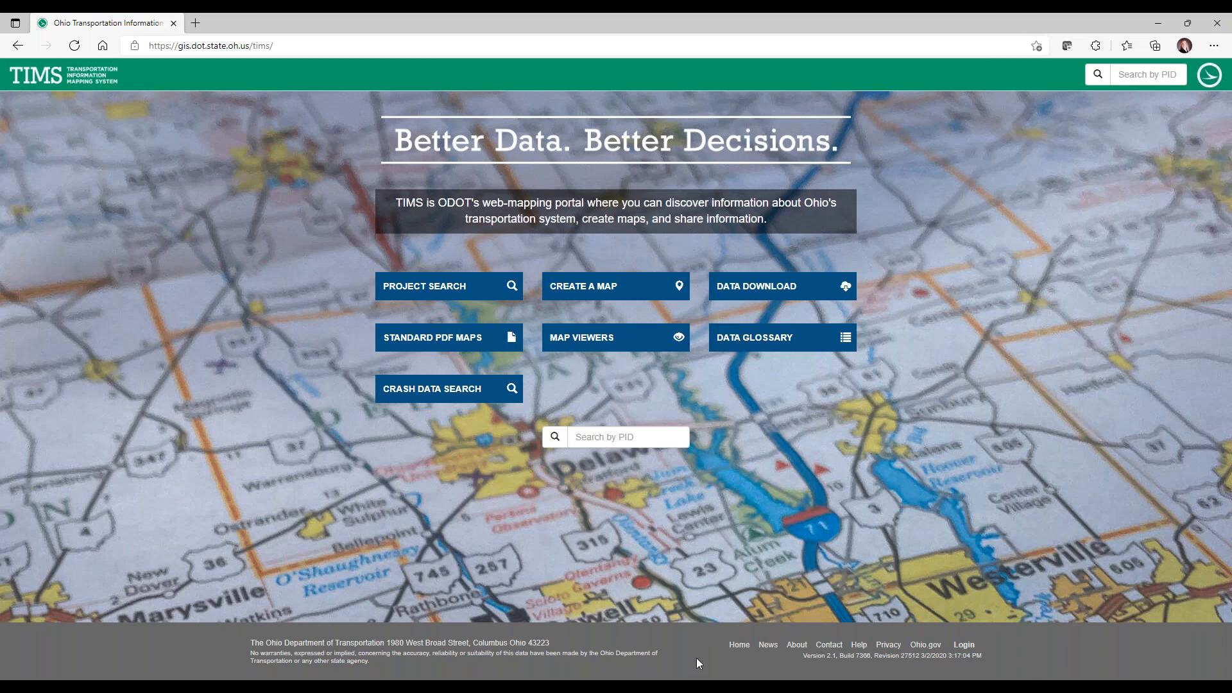
Review the TIMS News, About and Contact pages and open the Help user guide PDF.
left_click(767, 645)
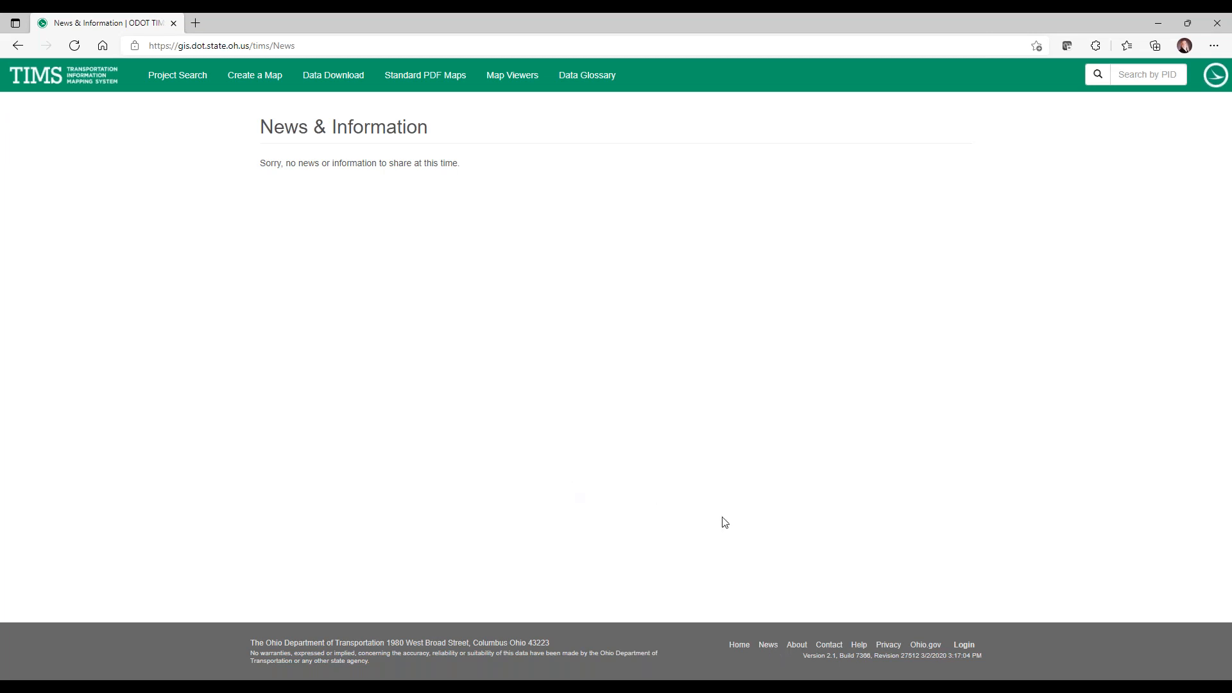
left_click(797, 645)
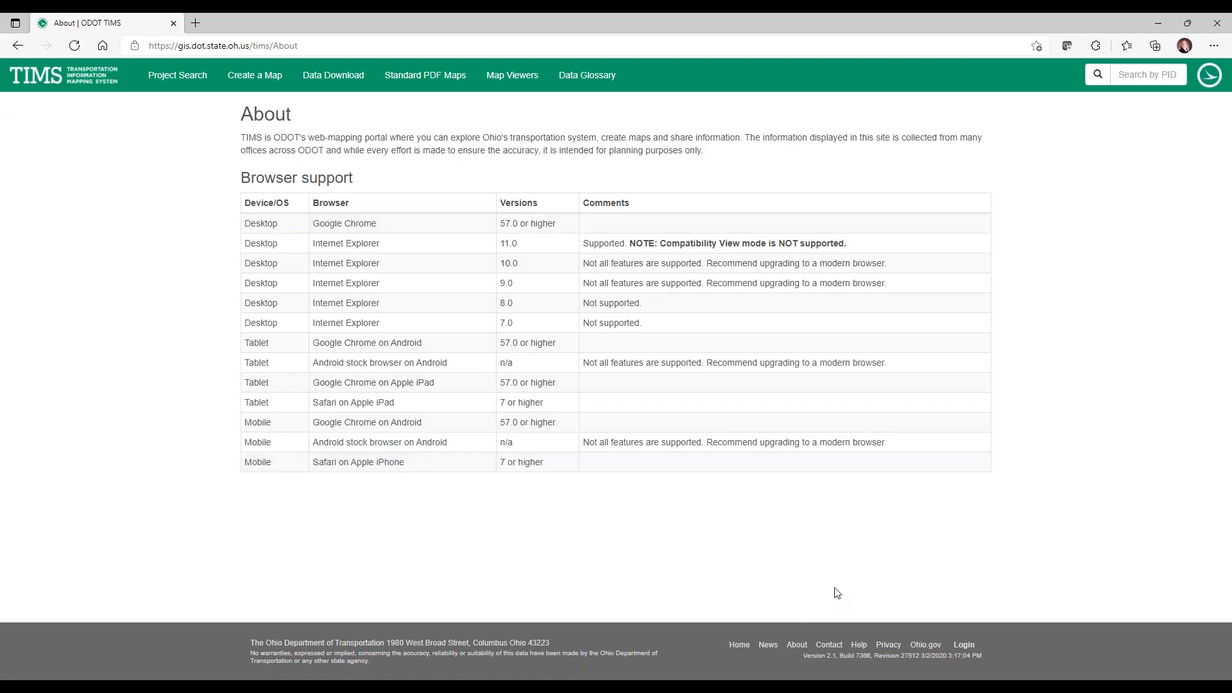
left_click(829, 645)
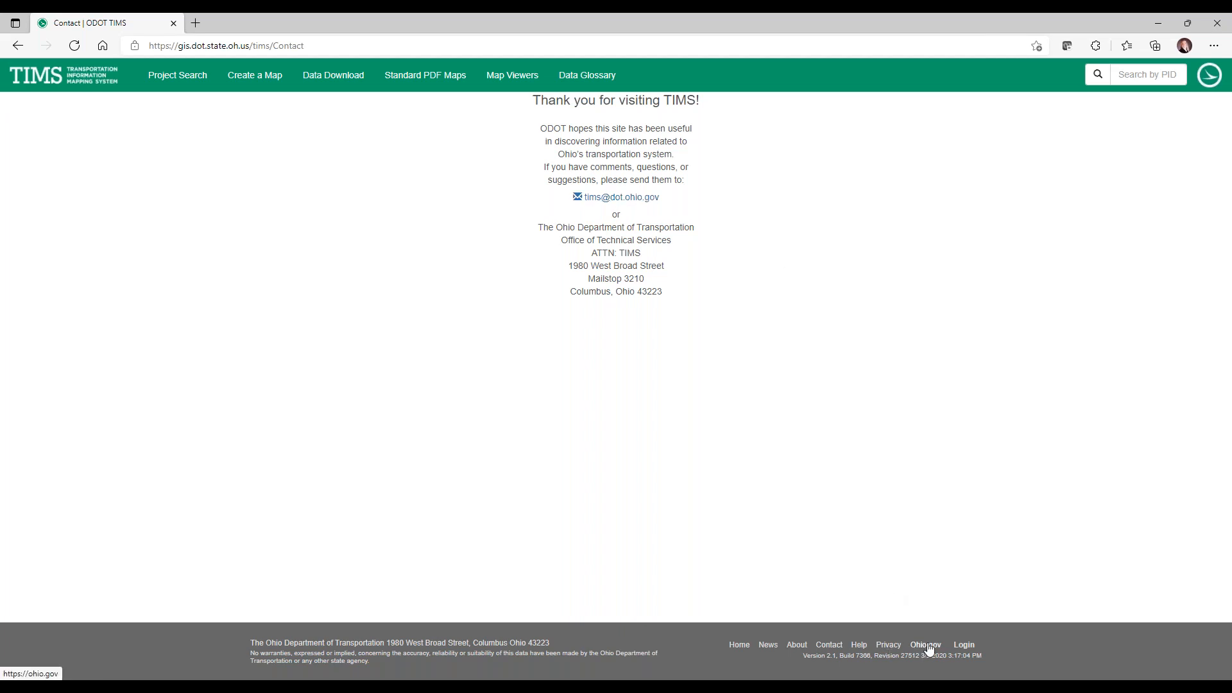
left_click(860, 645)
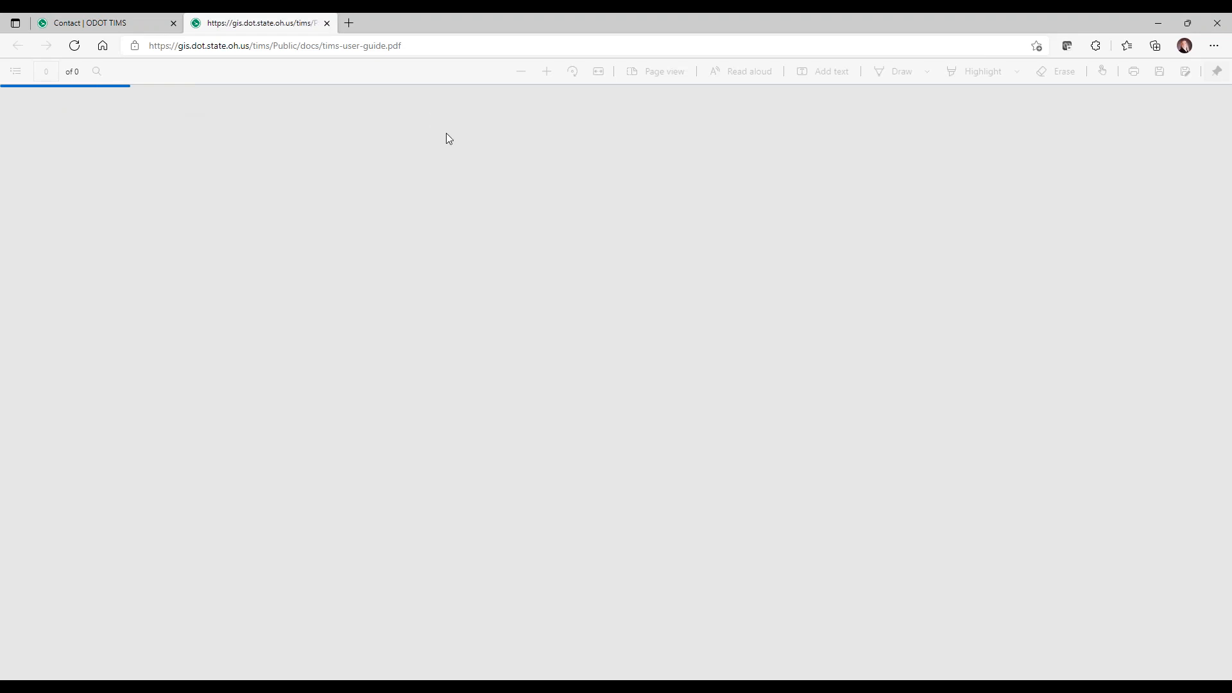
Return to the TIMS home page and open the Transportation Project Search.
left_click(122, 25)
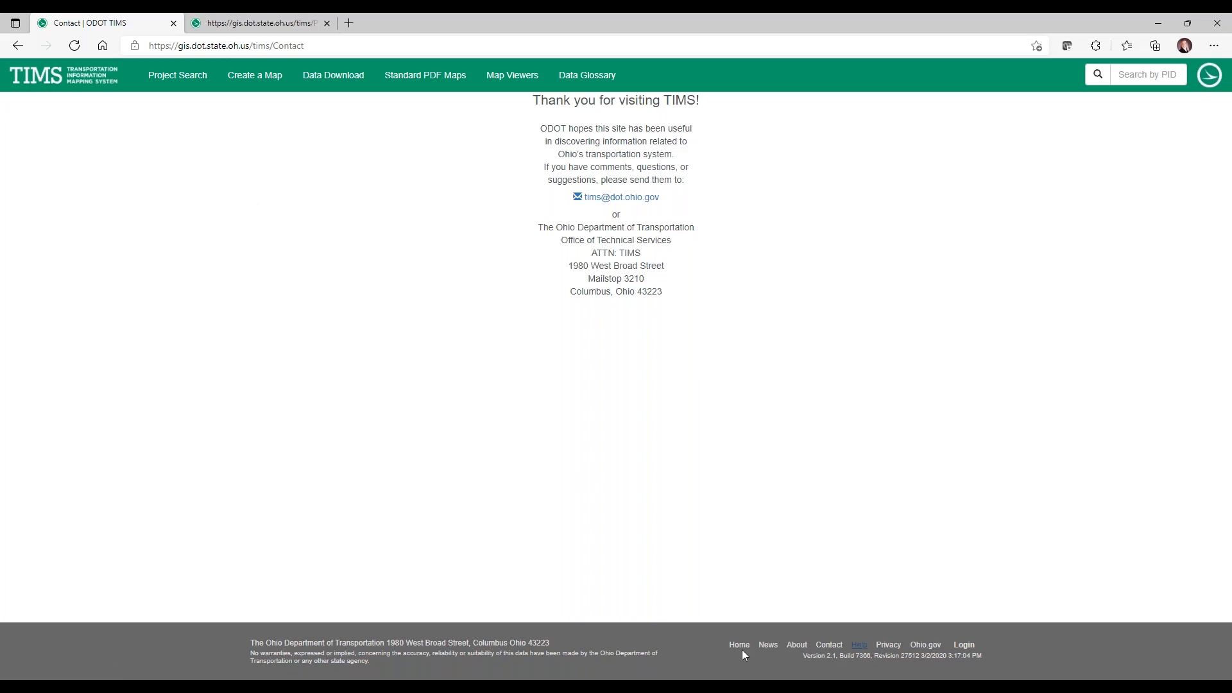
left_click(62, 77)
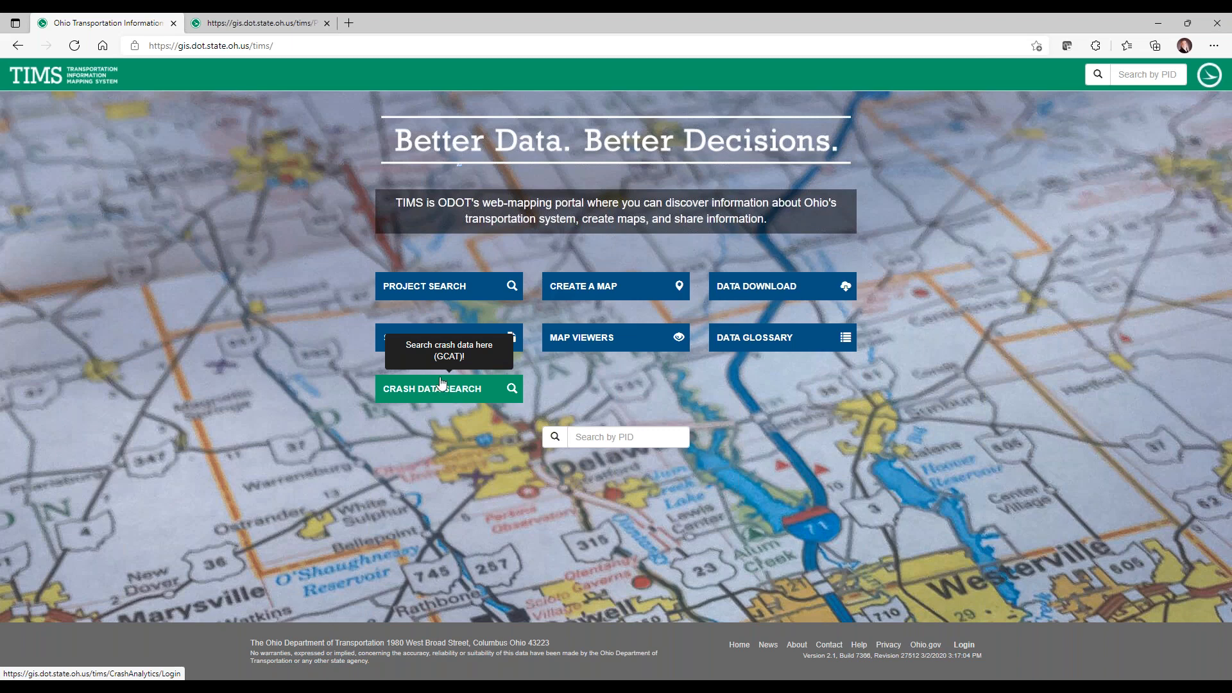
left_click(439, 287)
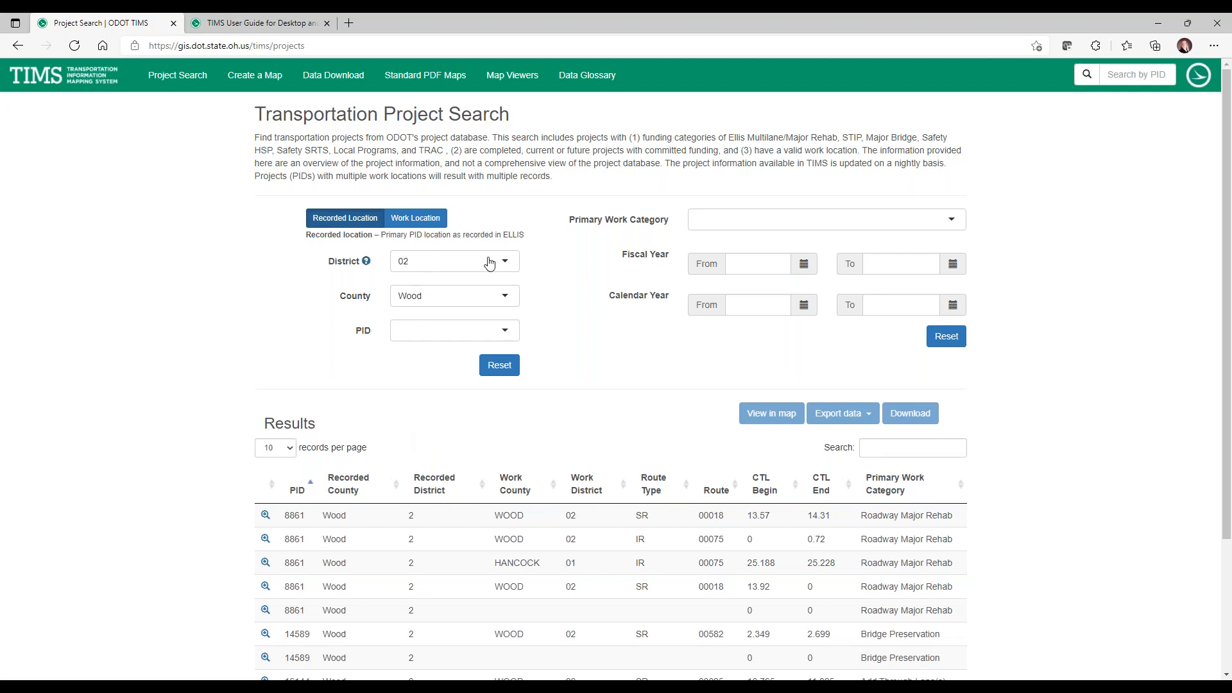
Reset the location filters and show 5 result records per page.
left_click(510, 370)
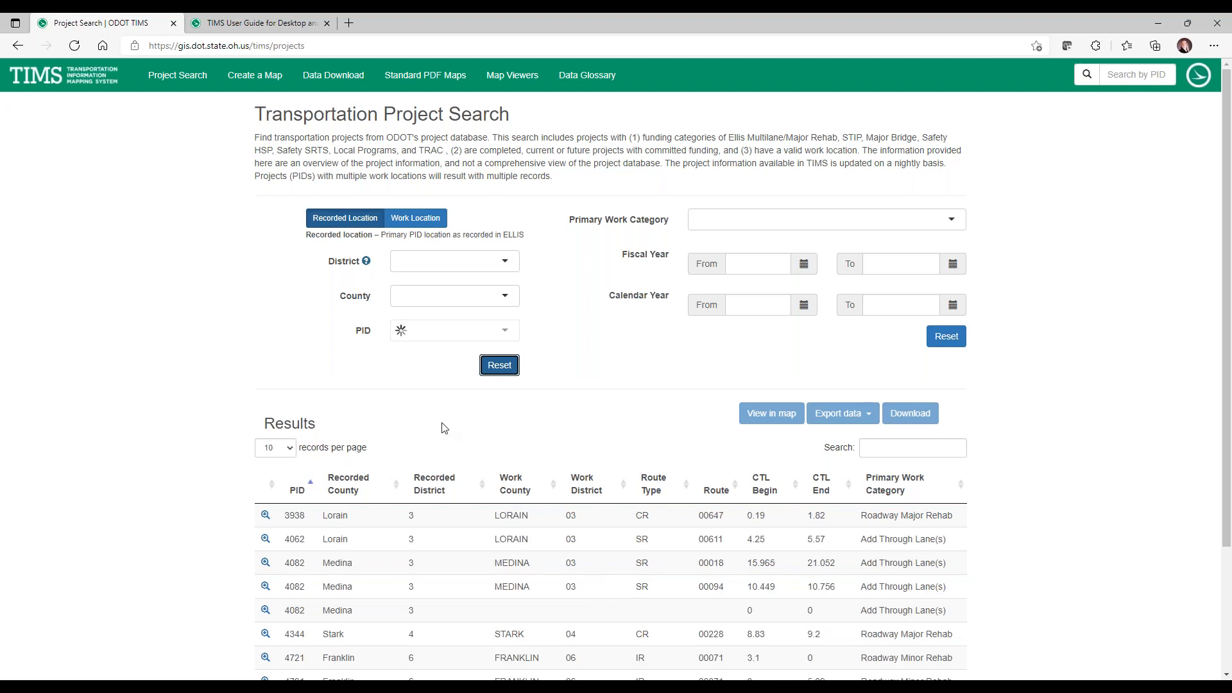
left_click(277, 450)
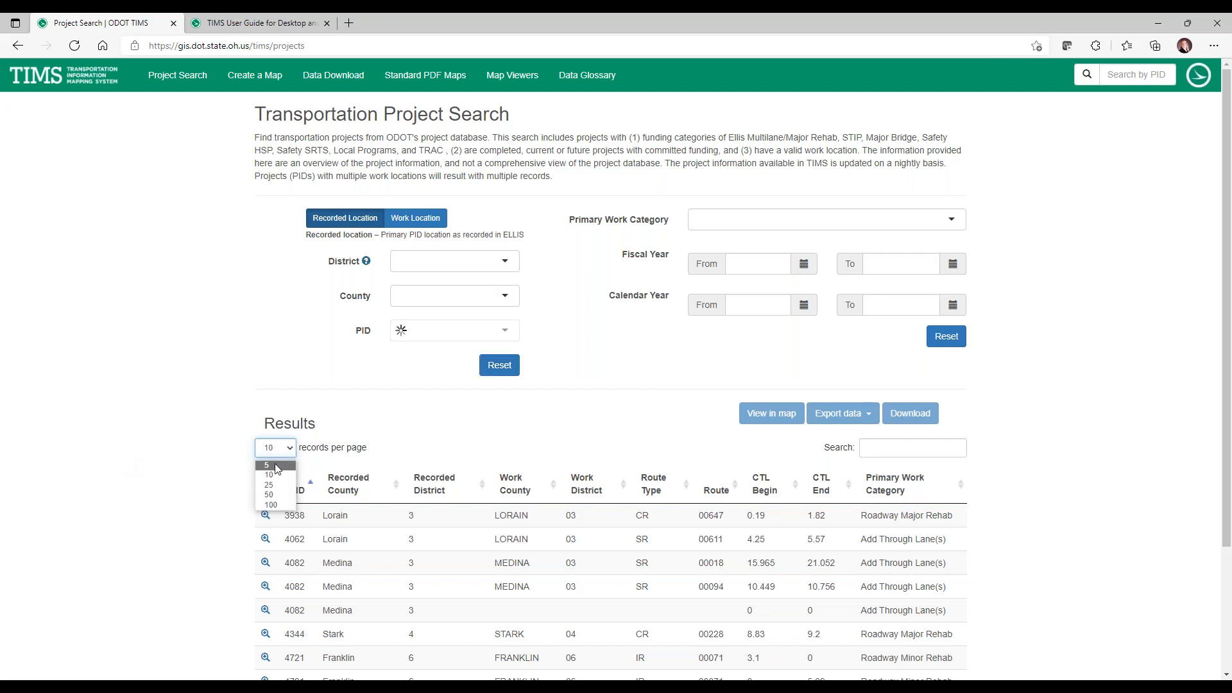
left_click(275, 464)
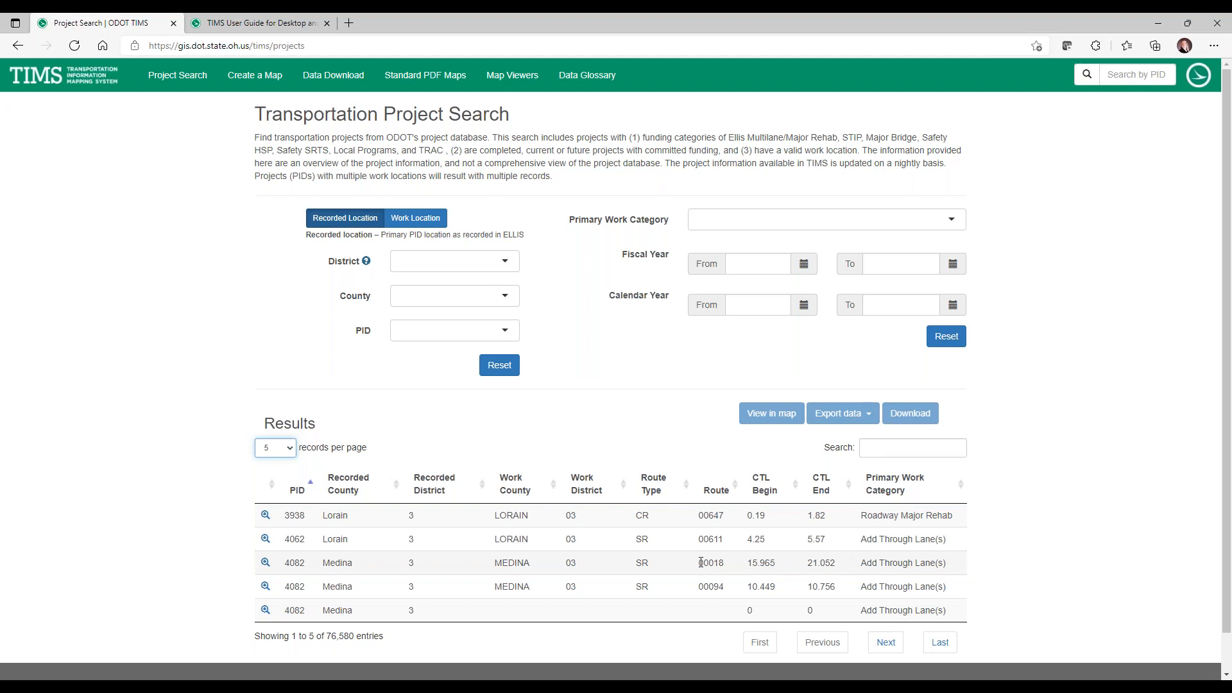
Select the Medina routes 00018 and 00094 and Lorain route 00647 project records, and deselect all three.
left_click(750, 562)
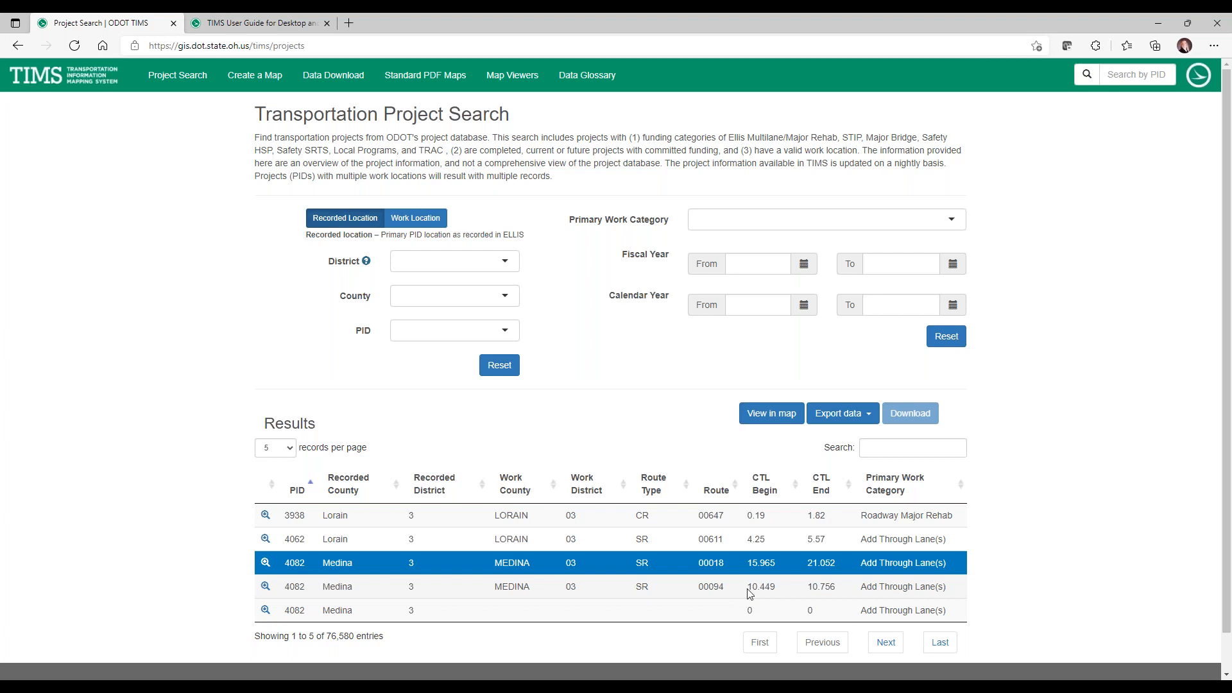
left_click(802, 587)
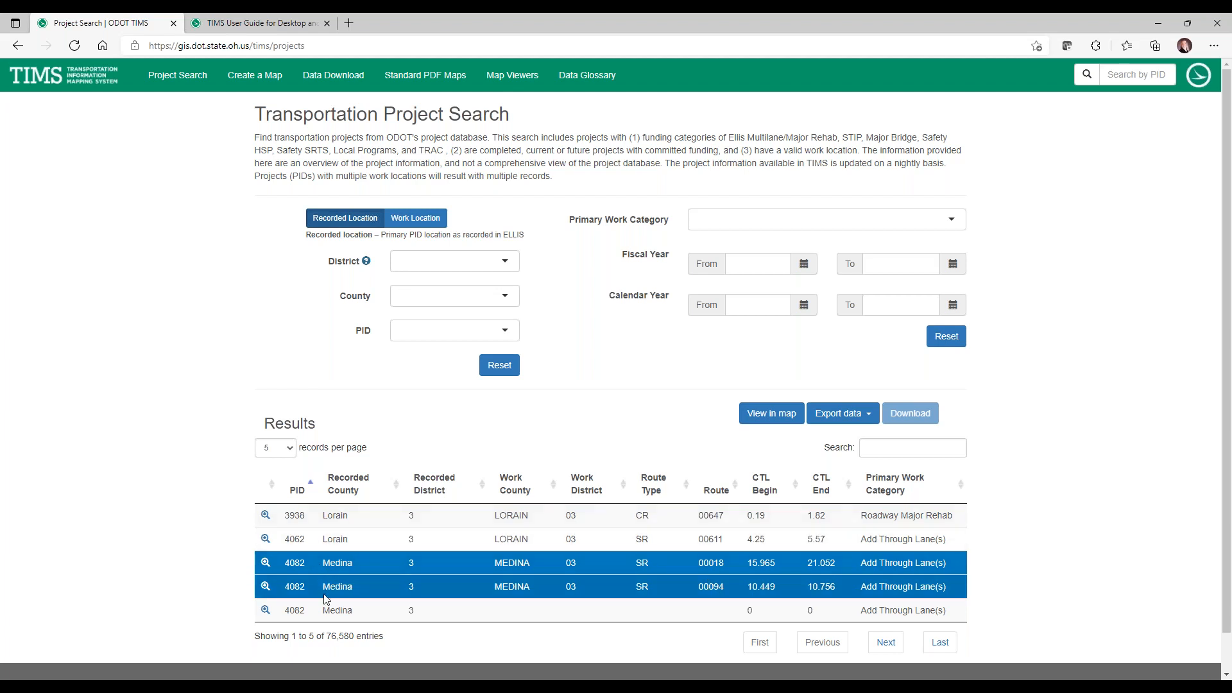
left_click(507, 515)
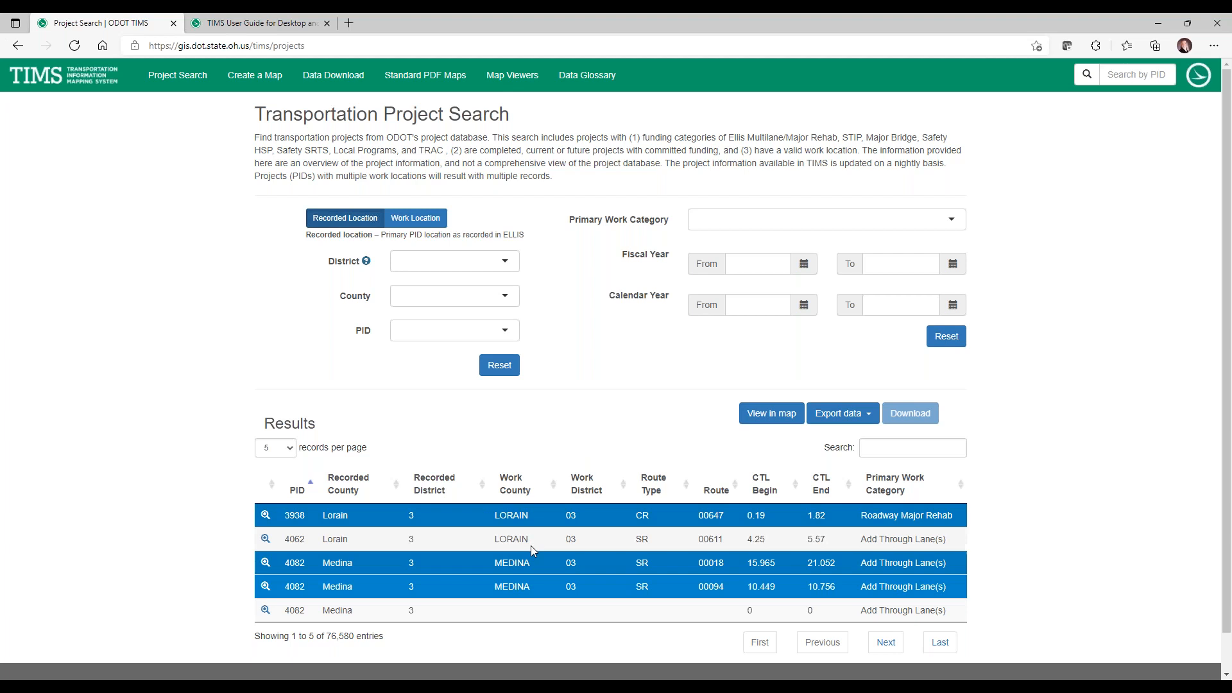
left_click(542, 517)
left_click(539, 562)
left_click(544, 588)
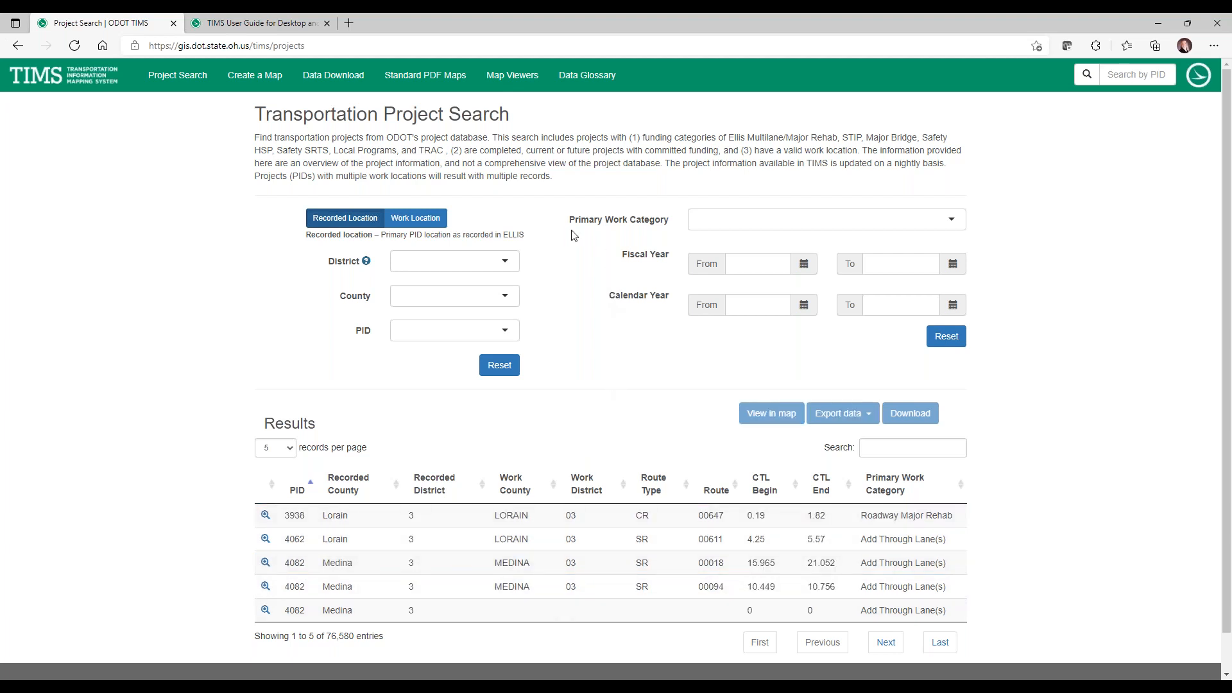
Look through the available District filter options without choosing one.
left_click(508, 260)
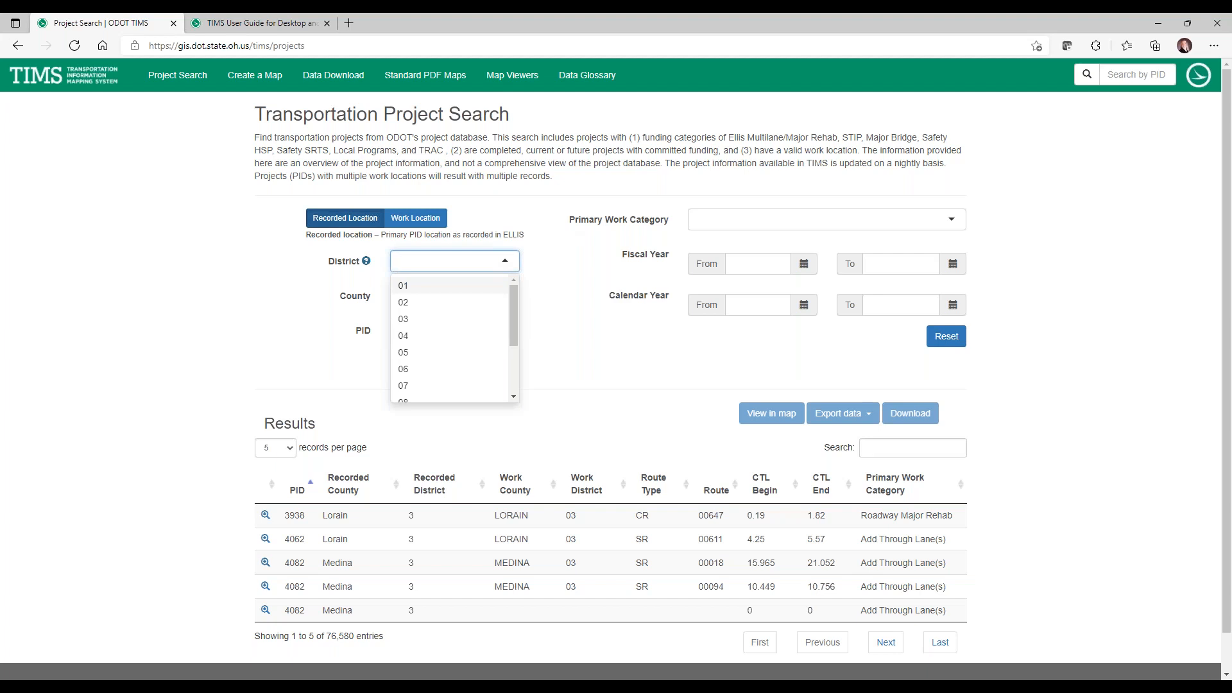
left_click_drag(514, 310, 512, 372)
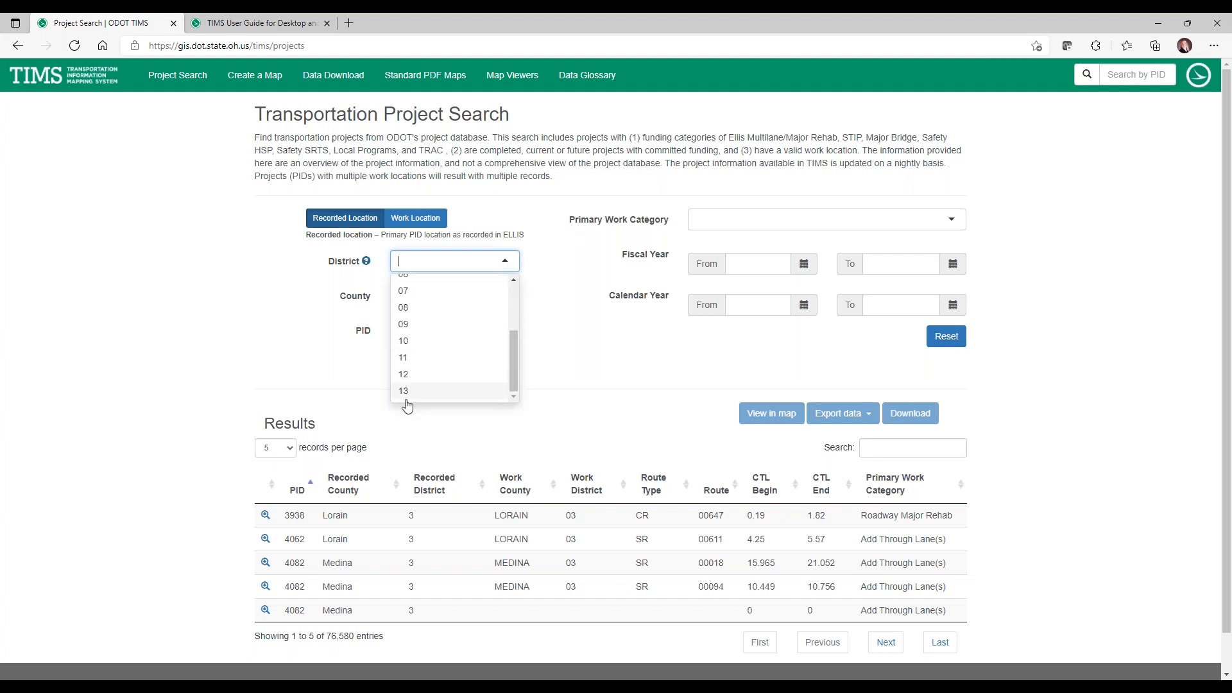
left_click(539, 265)
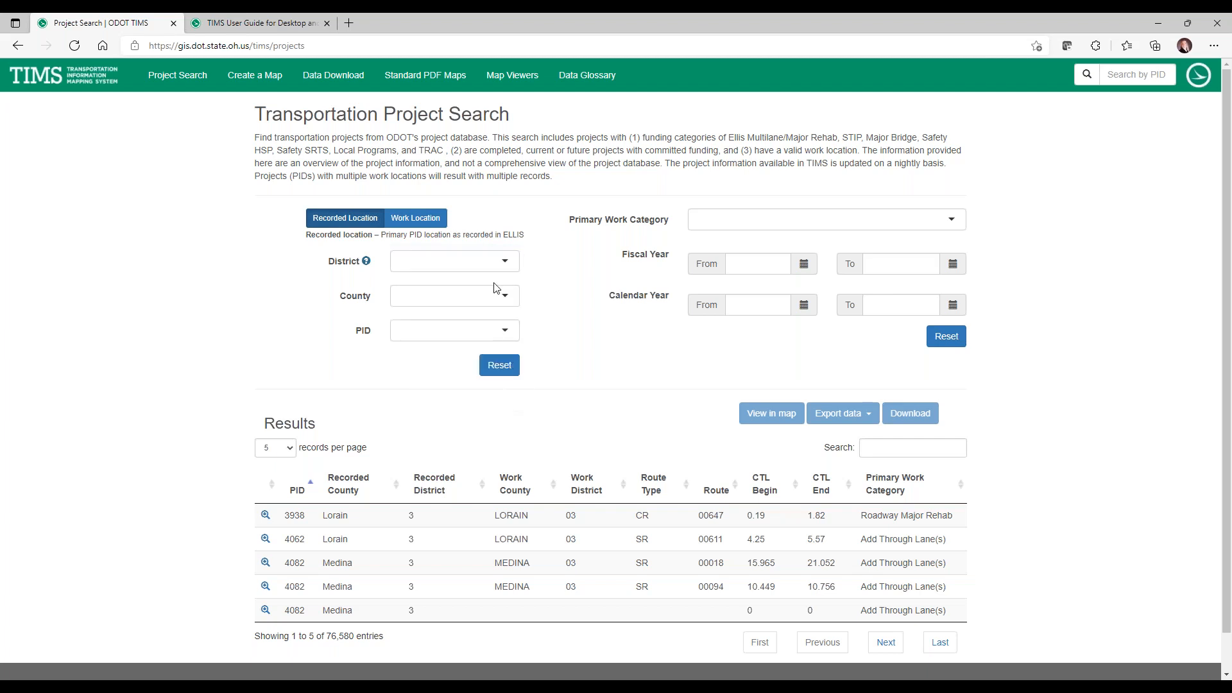
Filter the project results by Wood County.
left_click(496, 289)
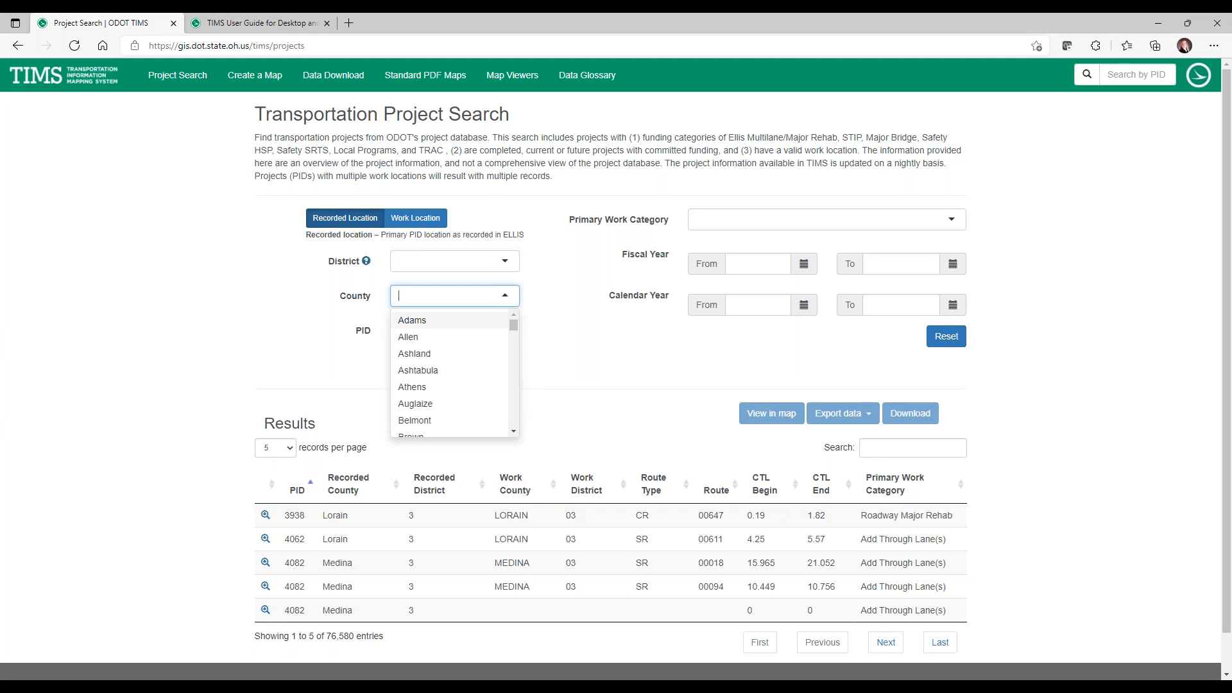
type("w")
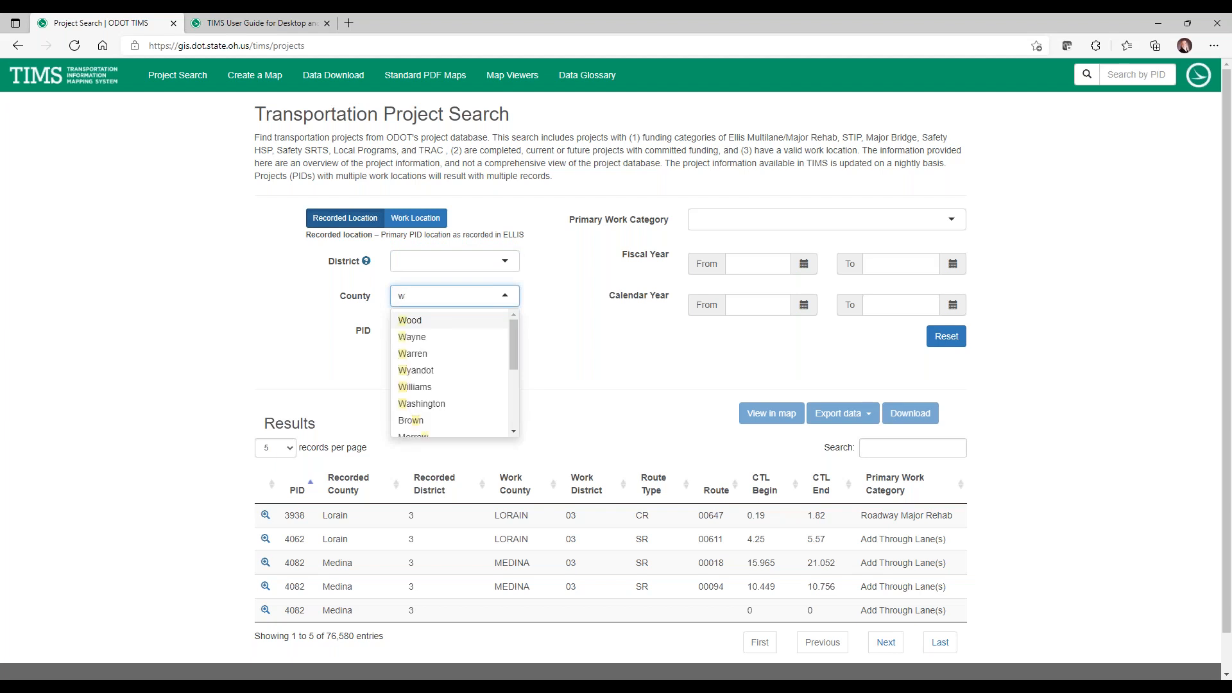
type("o")
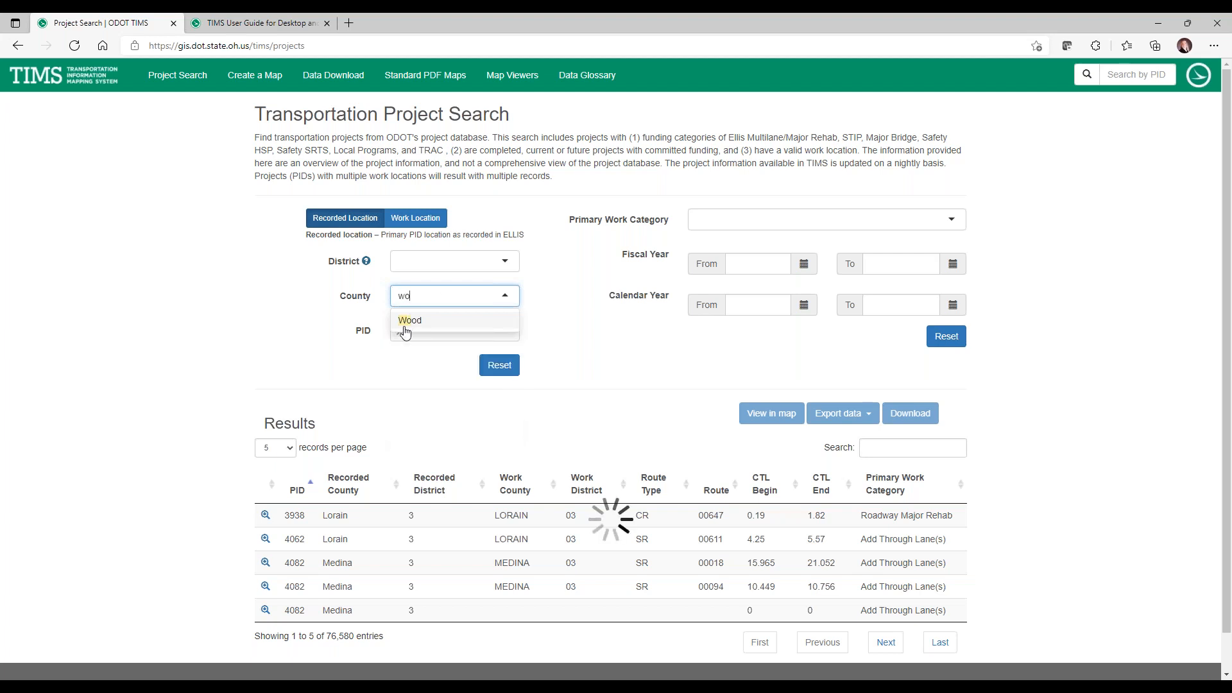
left_click(408, 321)
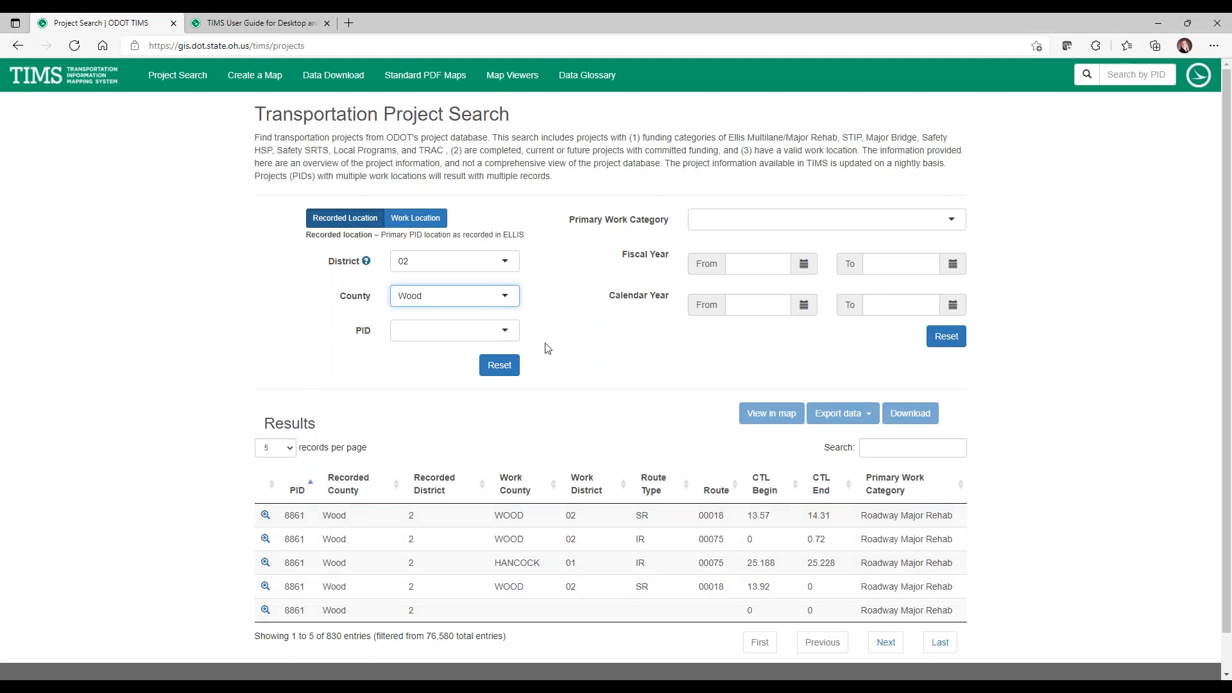
Look through the available Primary Work Category options without choosing one.
left_click(760, 224)
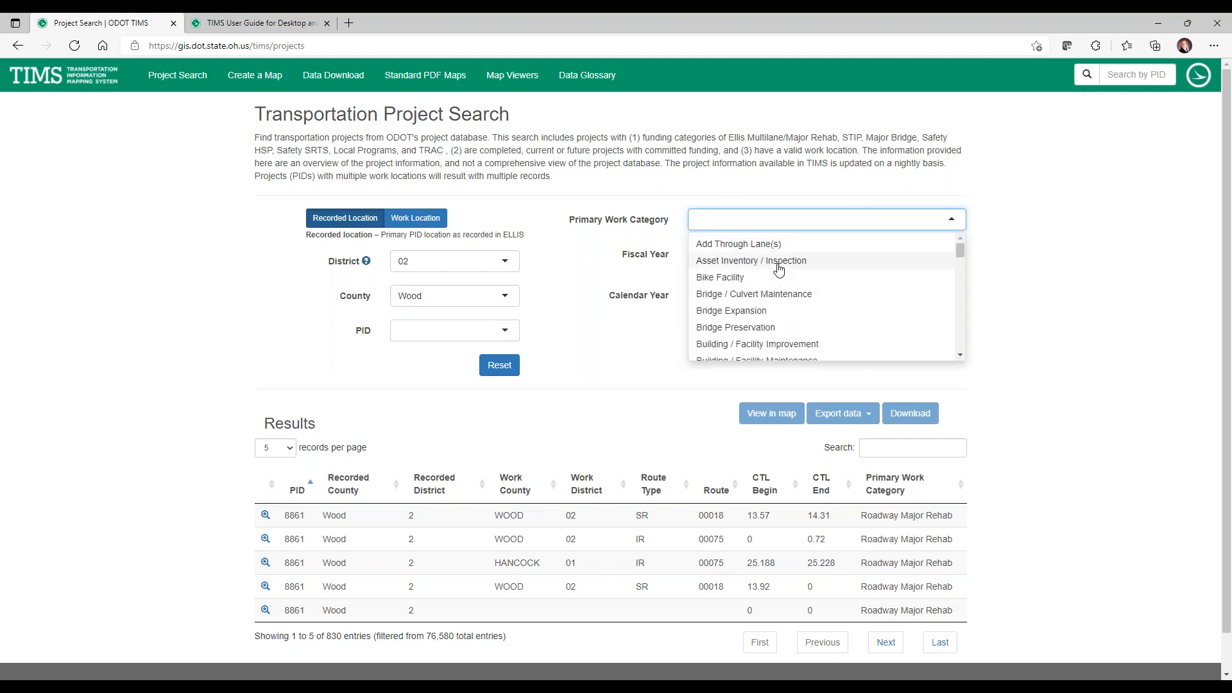
scroll(778, 270, "down", 3)
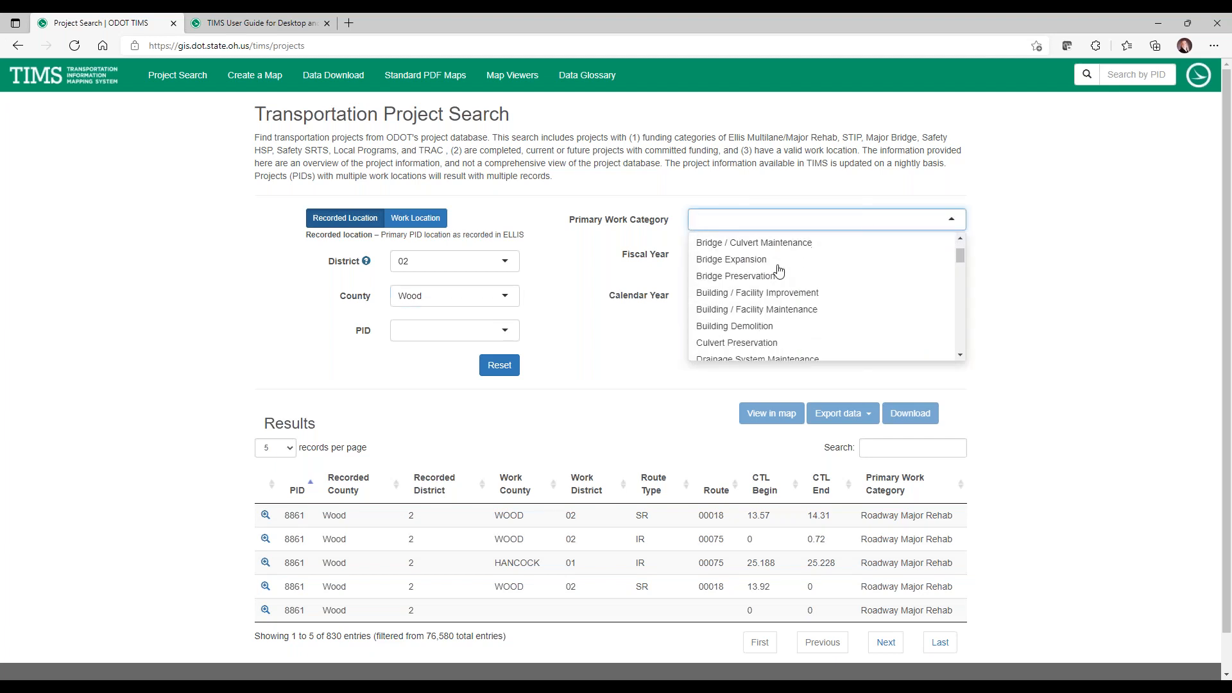
scroll(780, 273, "down", 1)
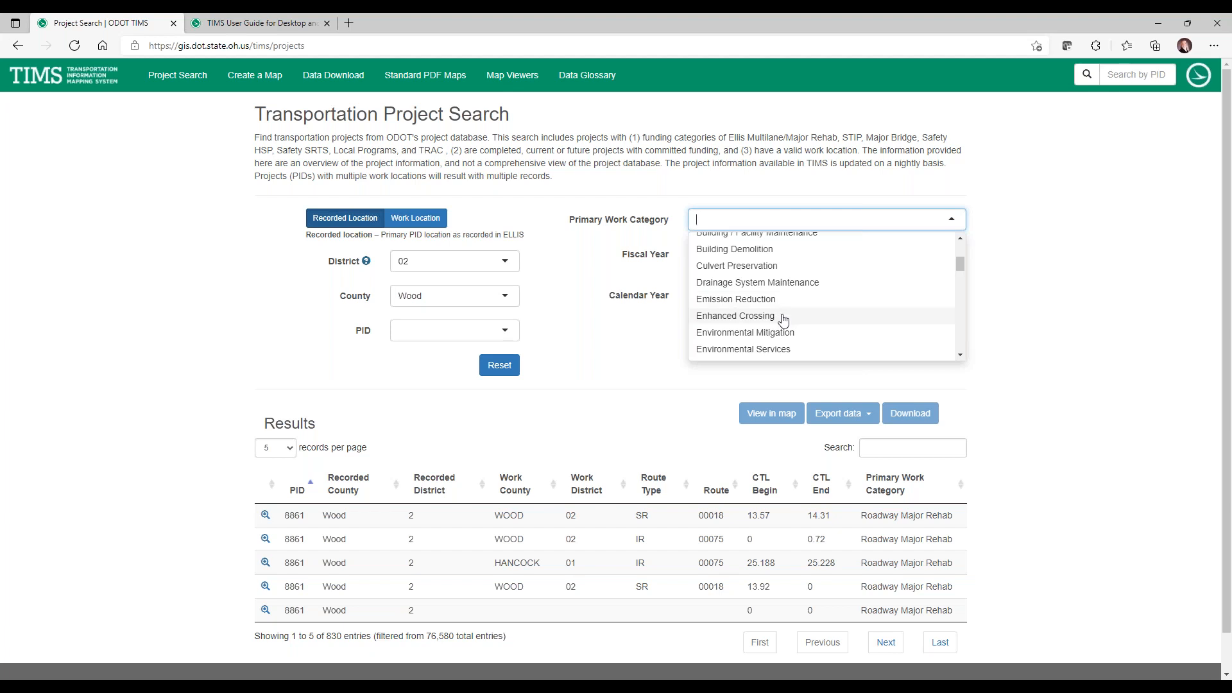
left_click(1048, 228)
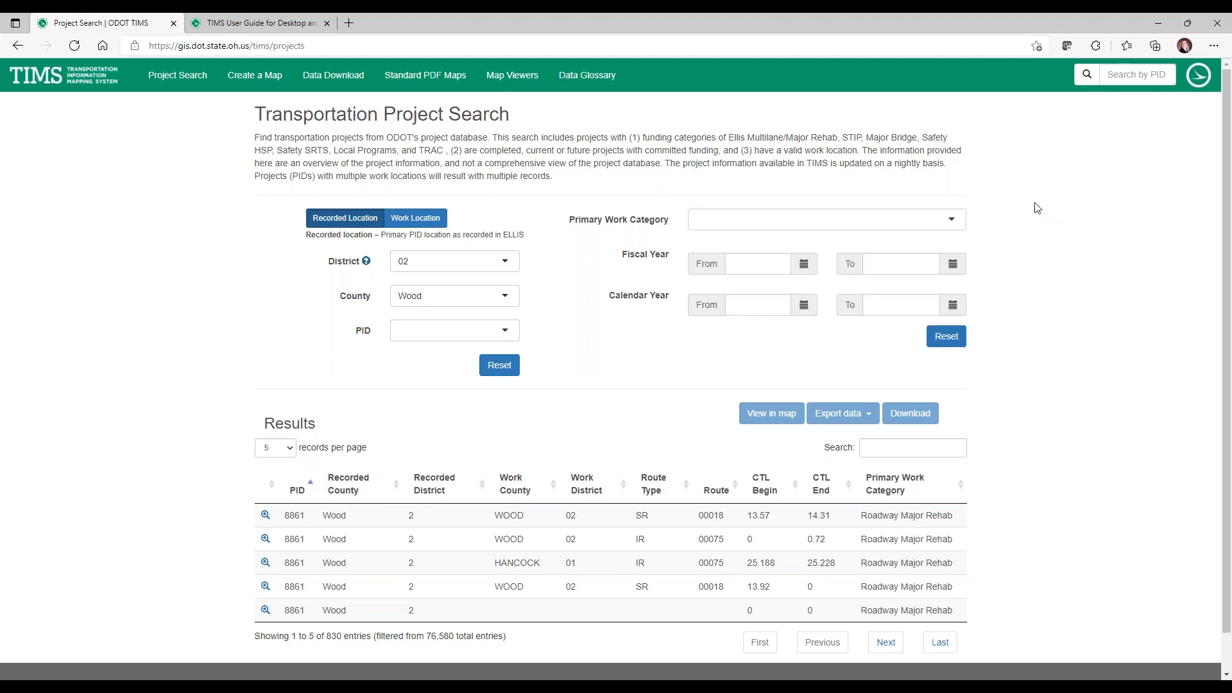
Limit the Wood County results to projects from calendar year 2021 onward, leaving the end year empty.
left_click(756, 307)
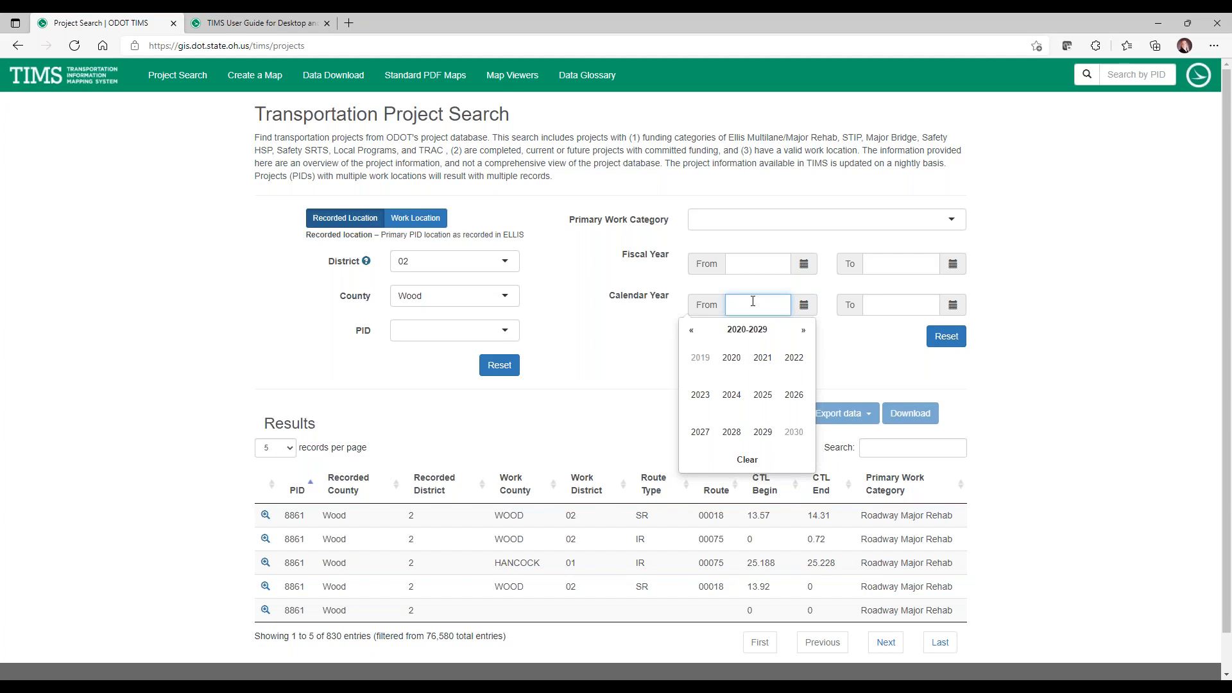
left_click(763, 359)
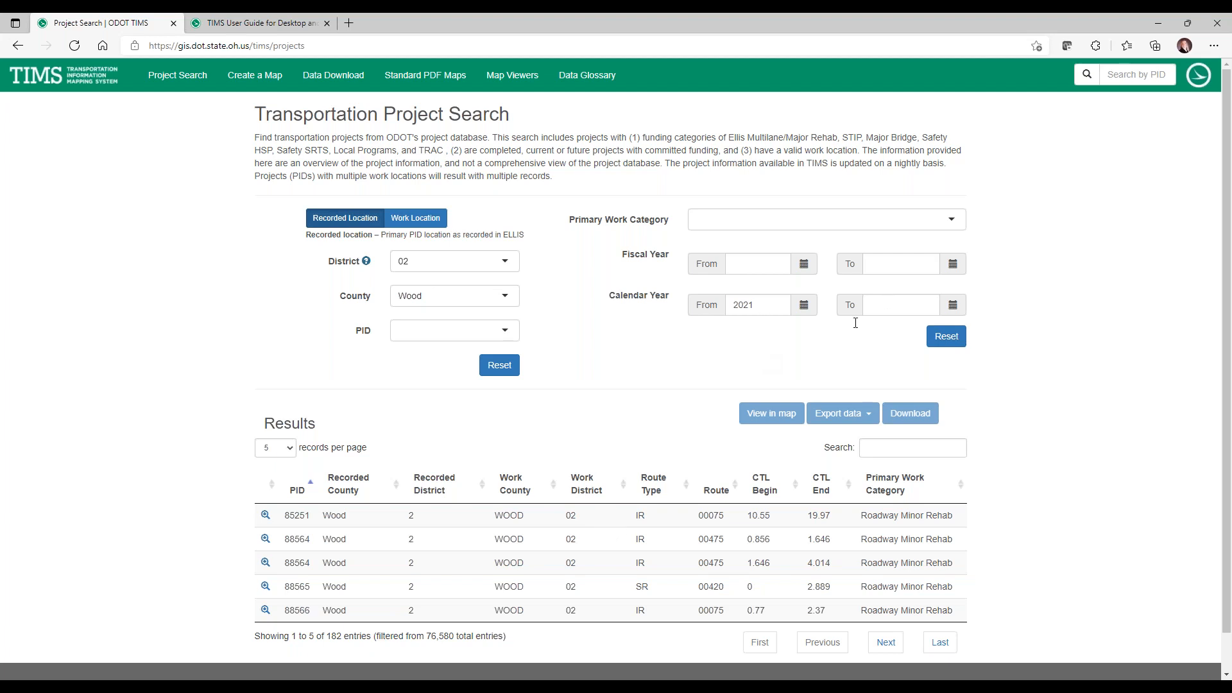
left_click(917, 309)
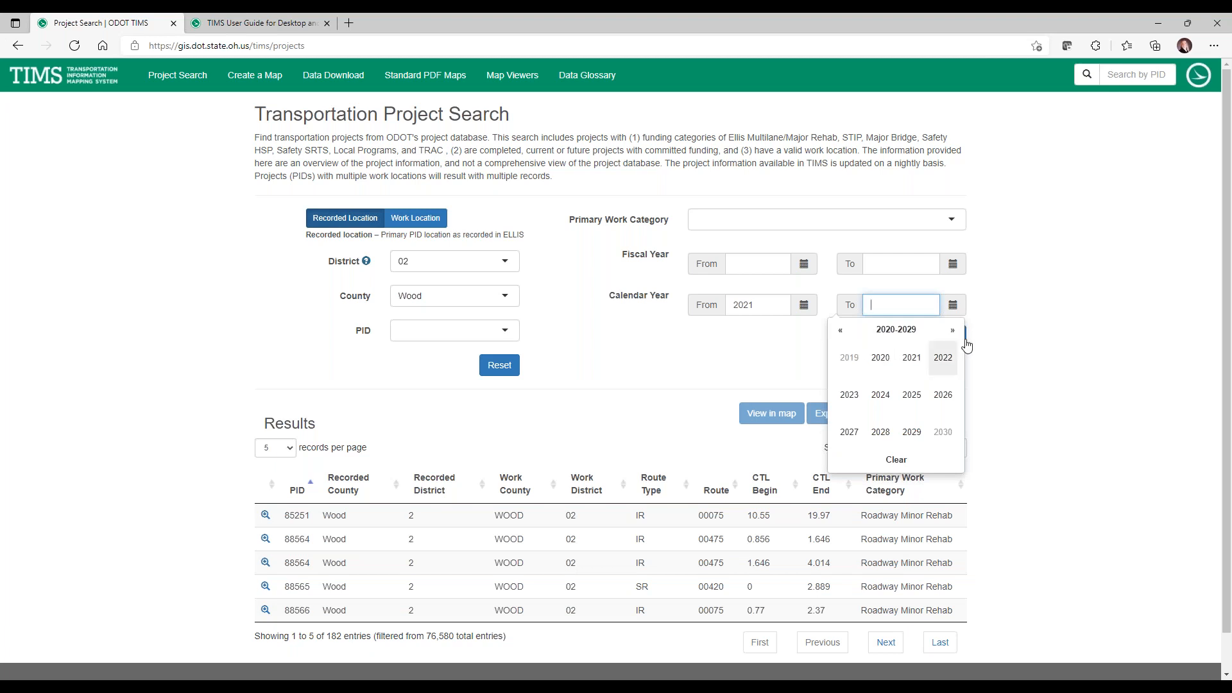
left_click(1029, 316)
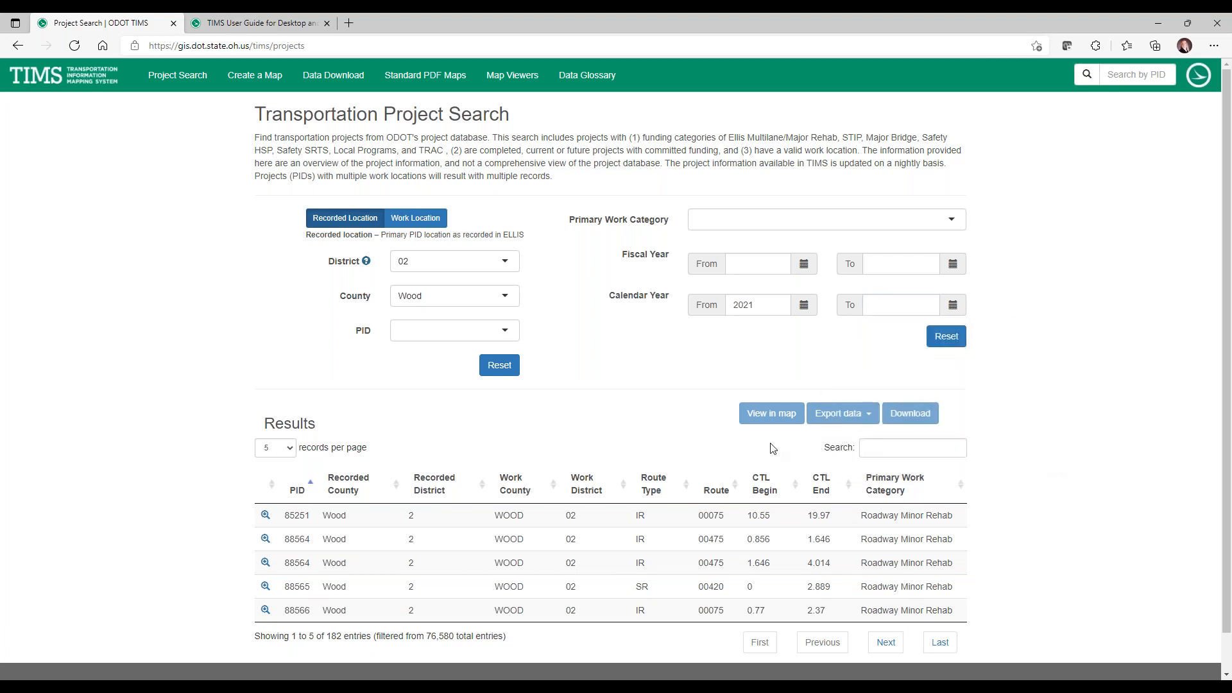
Sort the results by route and highlight the "(3) have a valid work location" condition in the page description.
left_click(719, 493)
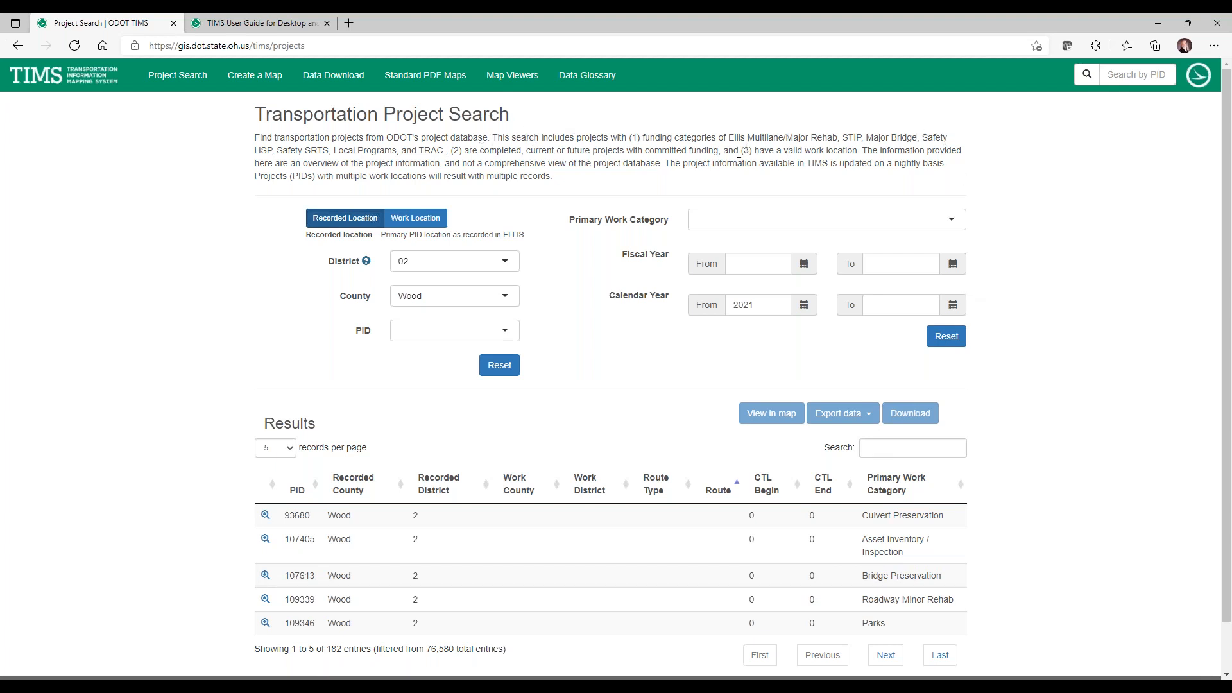
left_click_drag(740, 149, 856, 149)
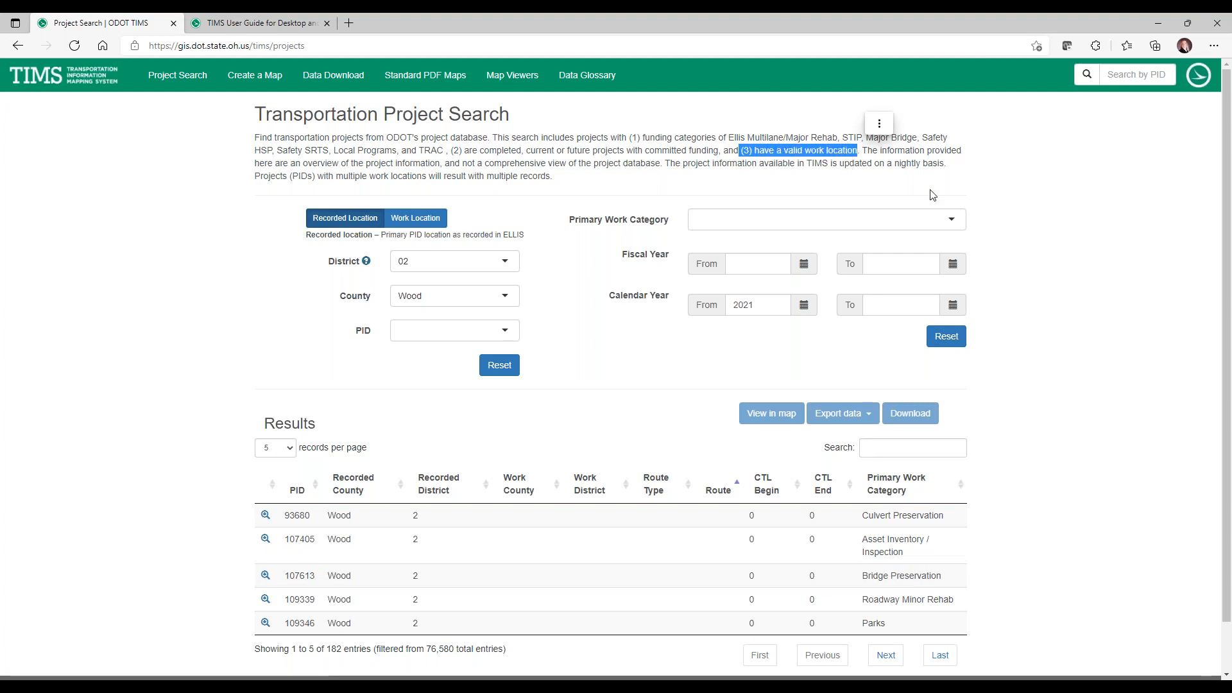
left_click(1021, 212)
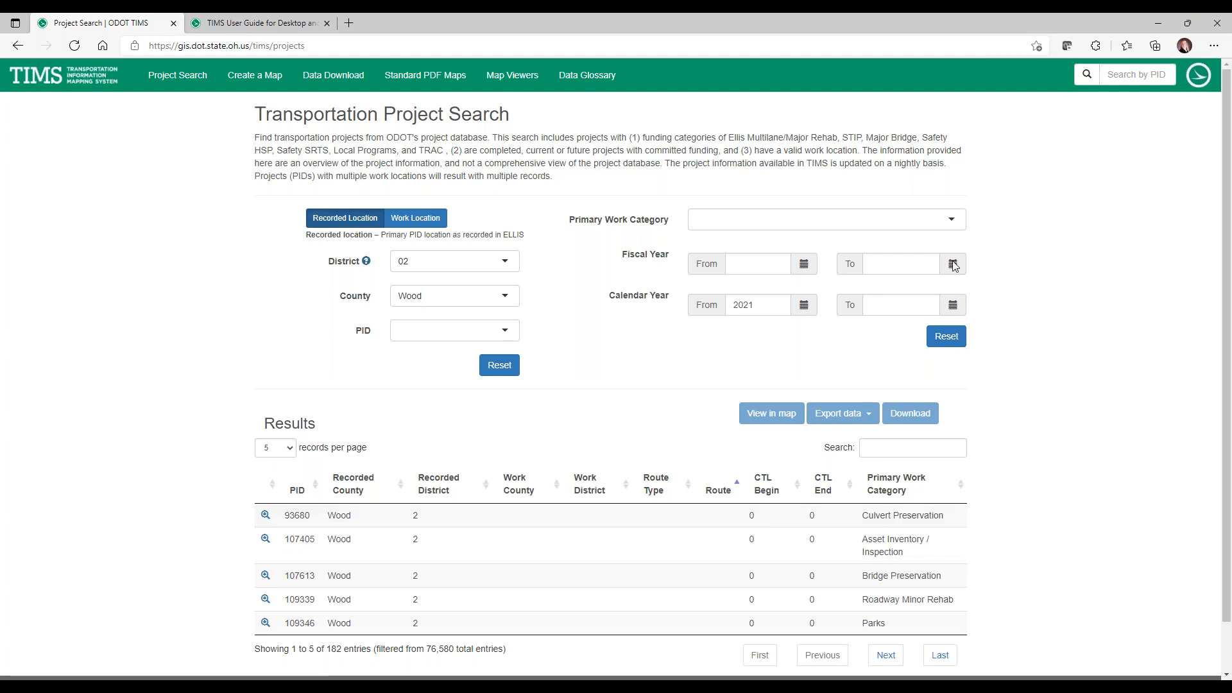
Set the end of the calendar year range to 2022 and show 25 records per page.
left_click(902, 303)
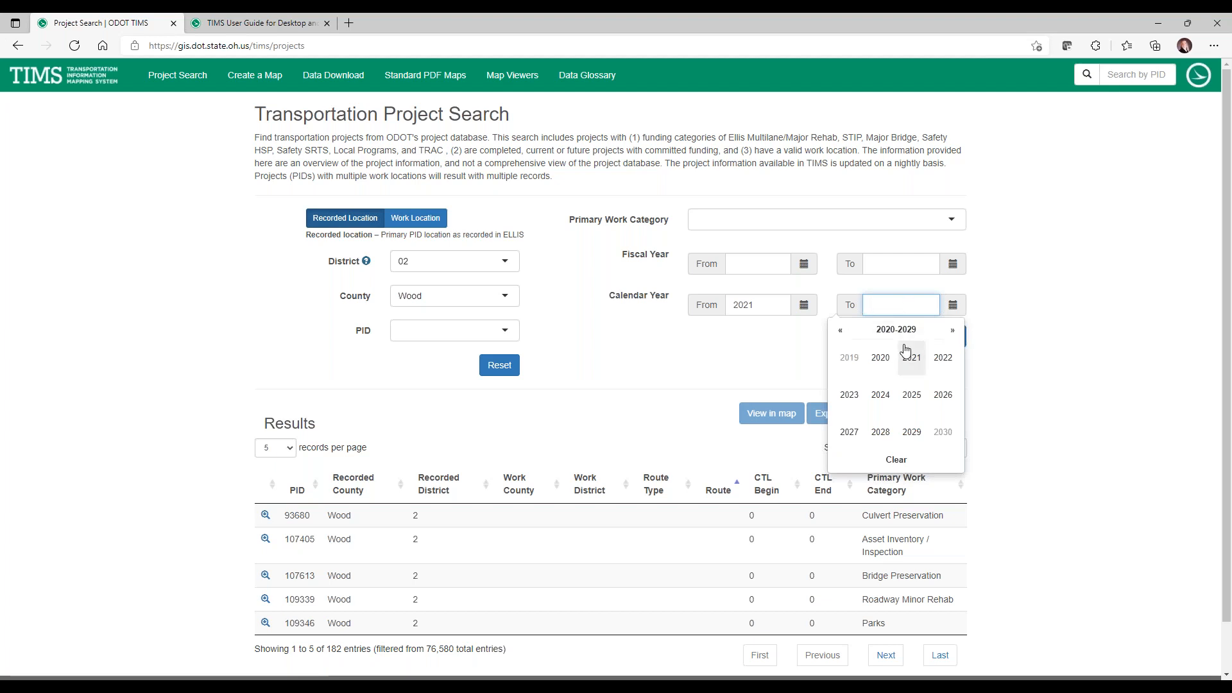
left_click(943, 357)
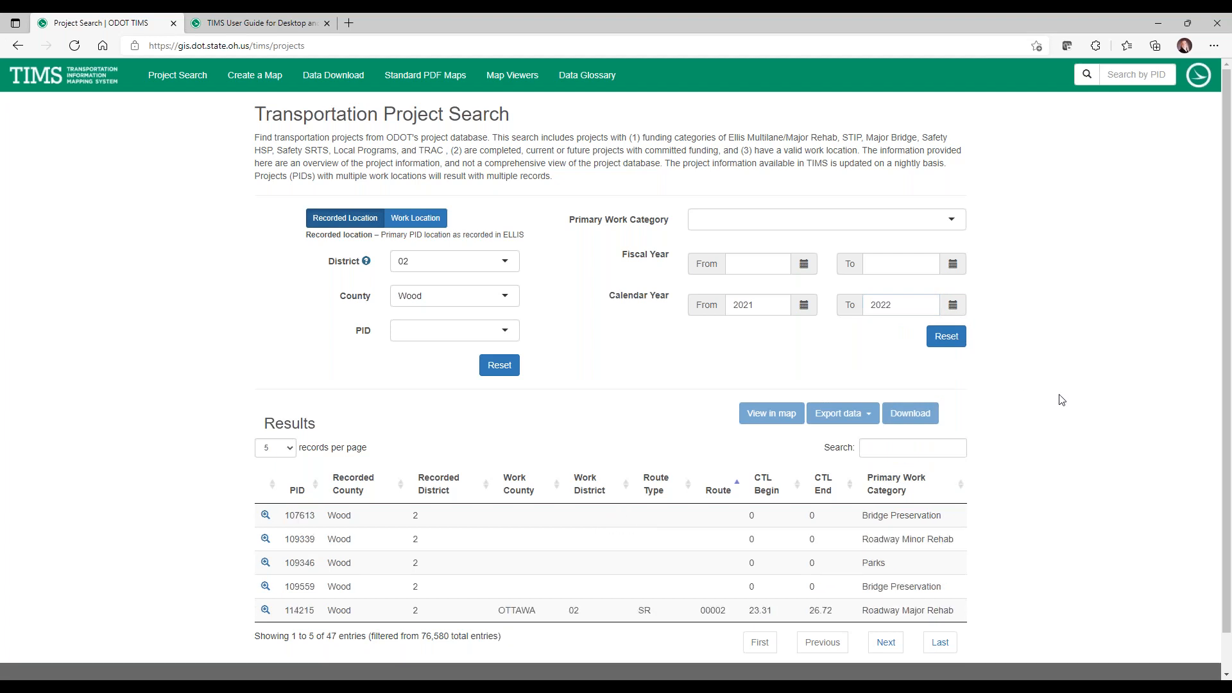
scroll(1062, 400, "down", 1)
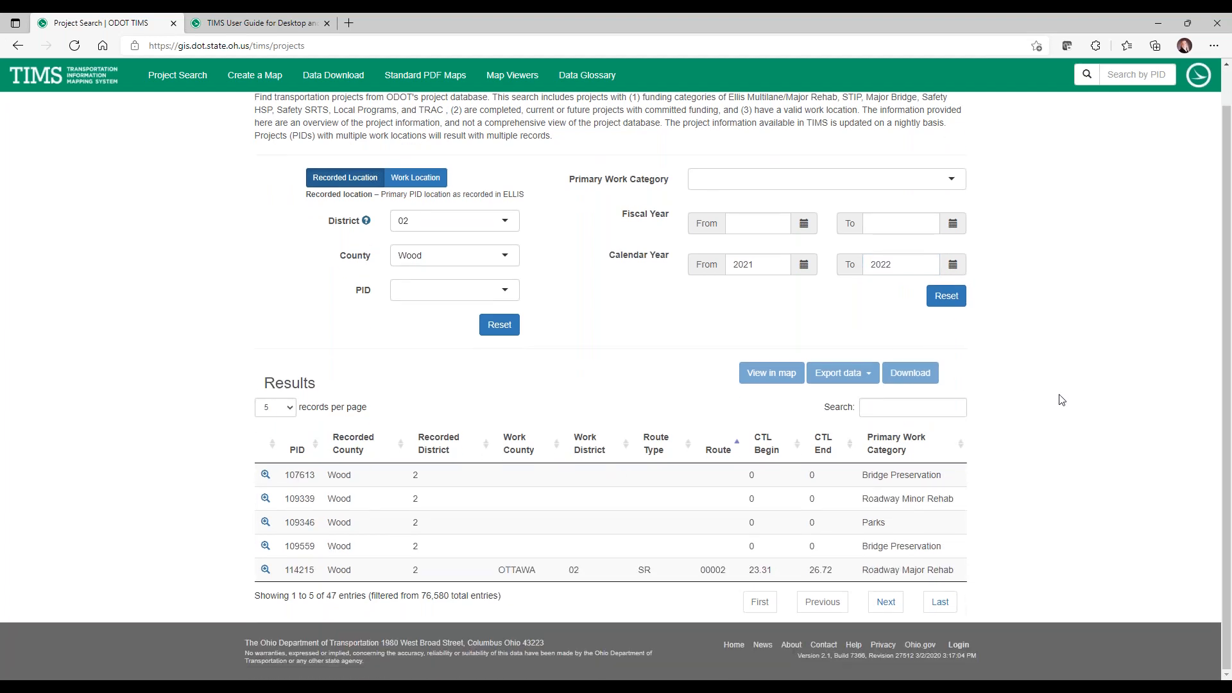
left_click(290, 409)
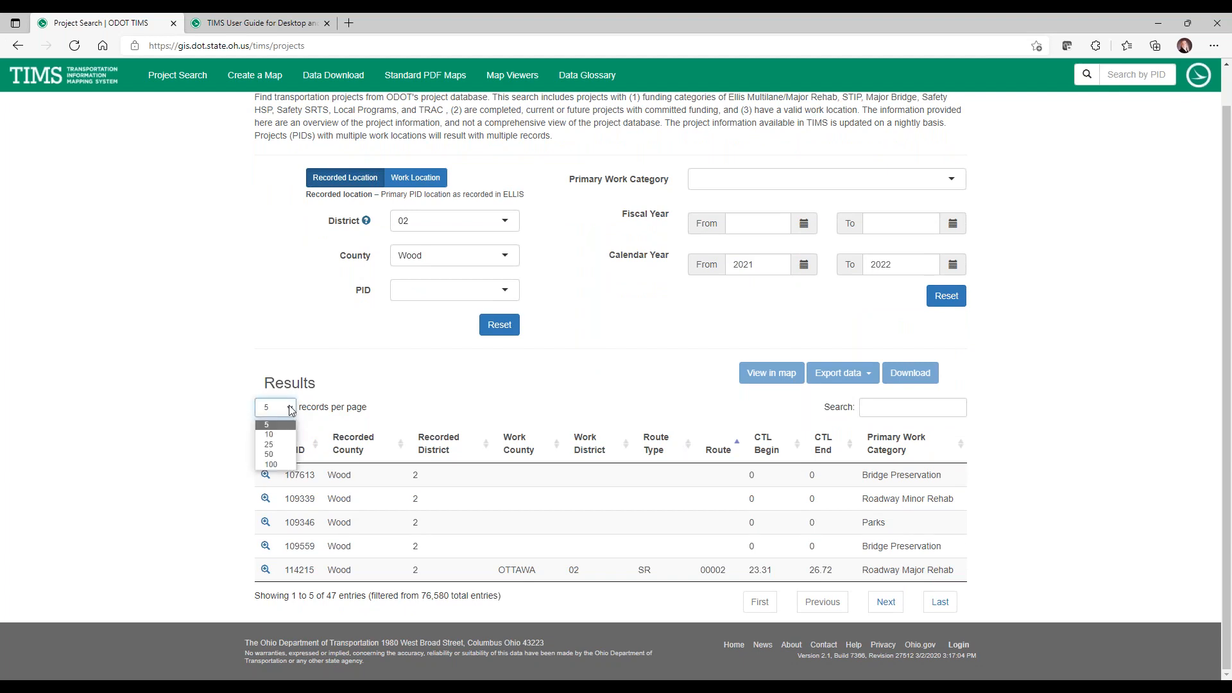
left_click(269, 445)
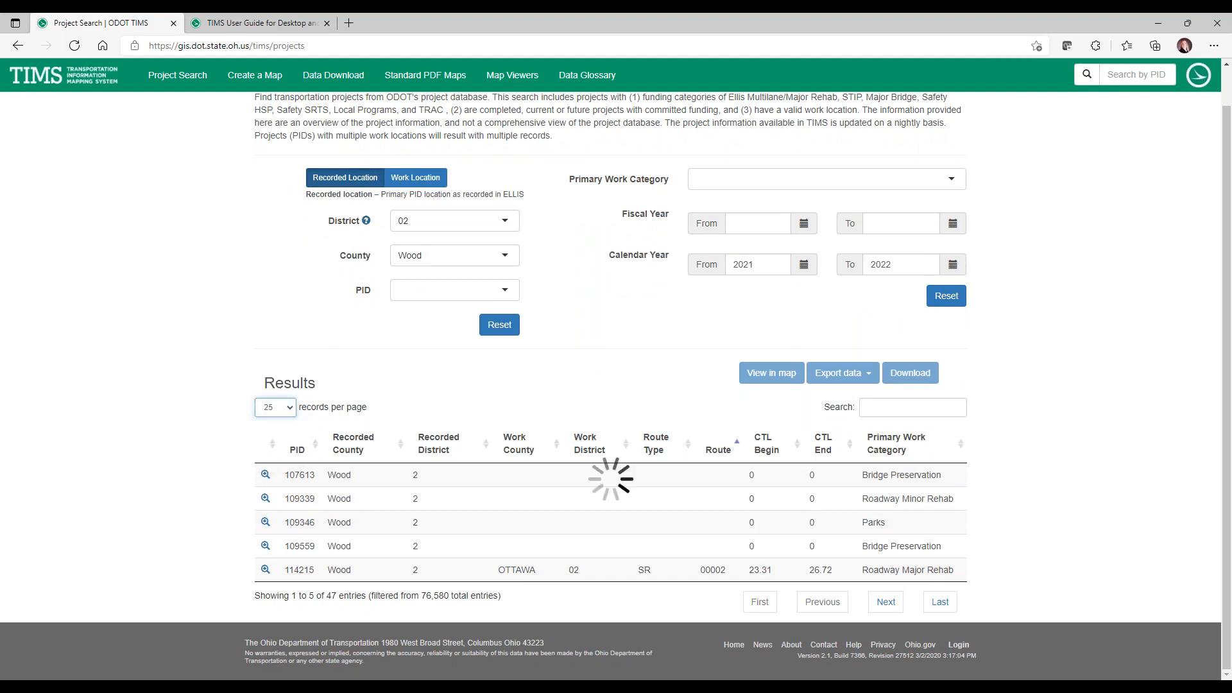
left_click(1083, 375)
scroll(1083, 374, "down", 2)
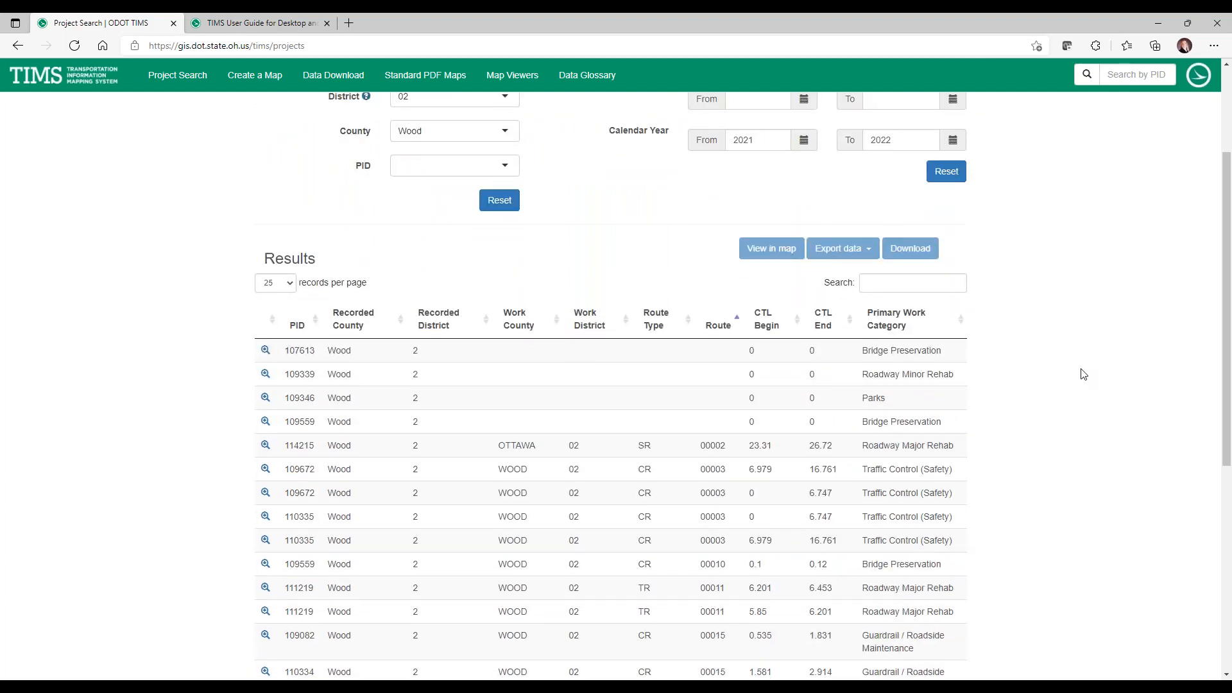
Sort the results by PID and again by route, and search them for 00075.
left_click(297, 327)
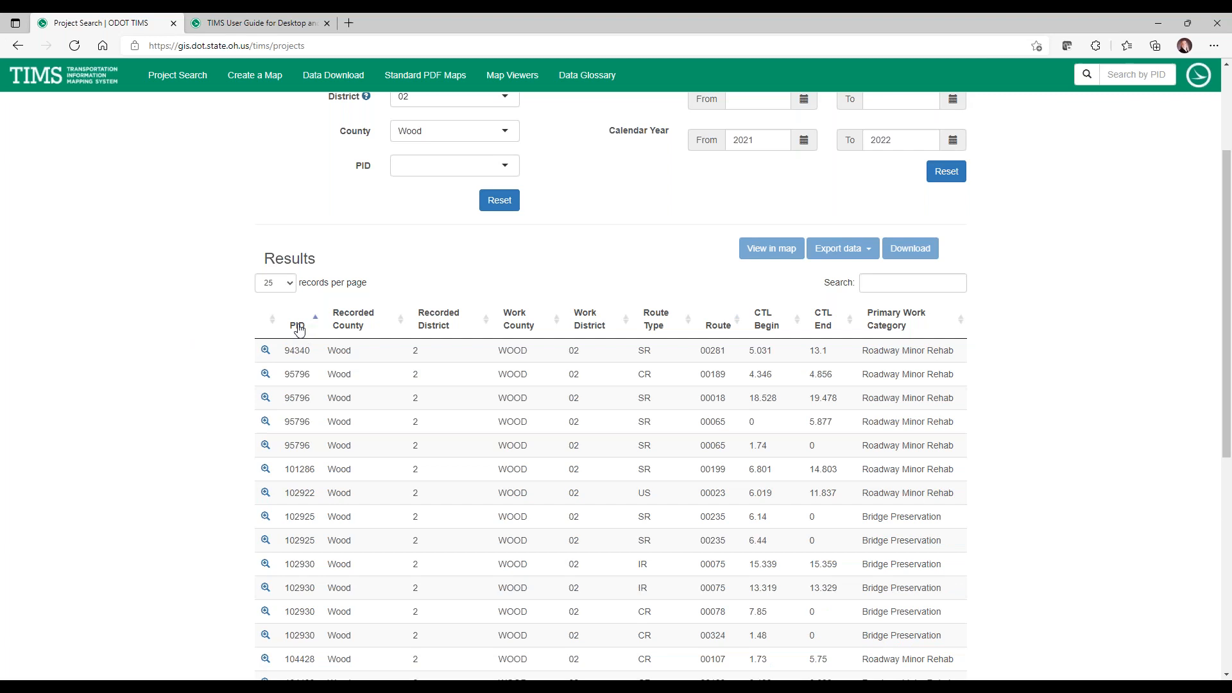
left_click(703, 327)
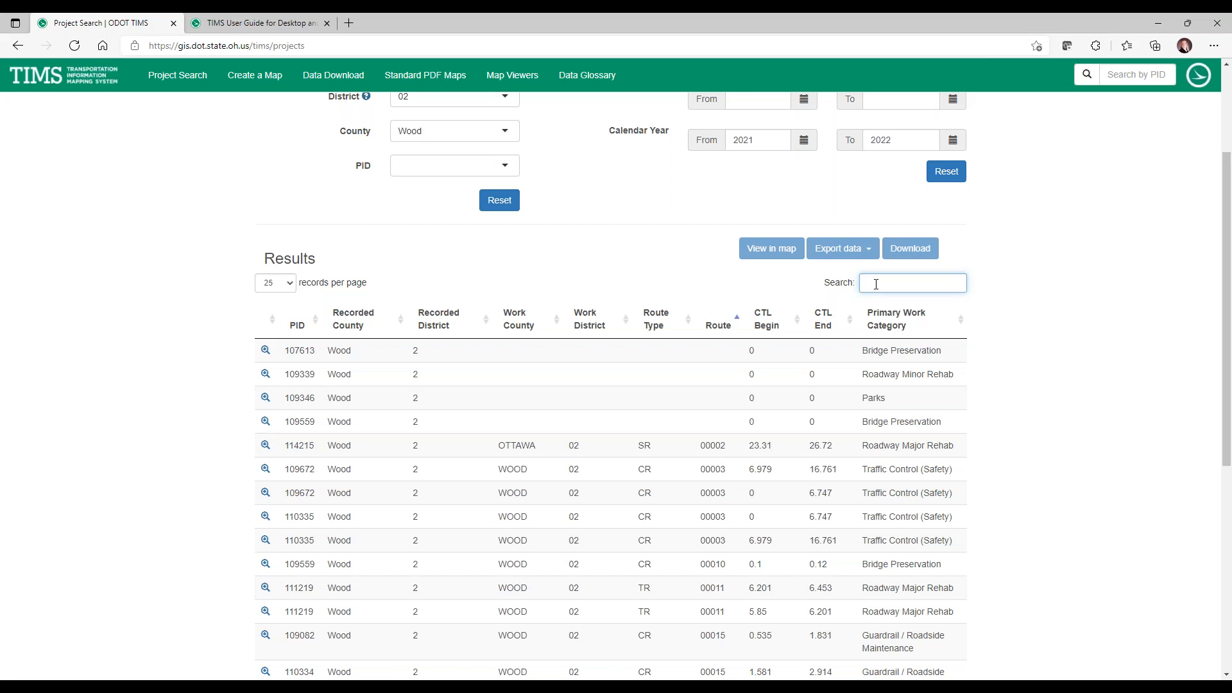
type("00075")
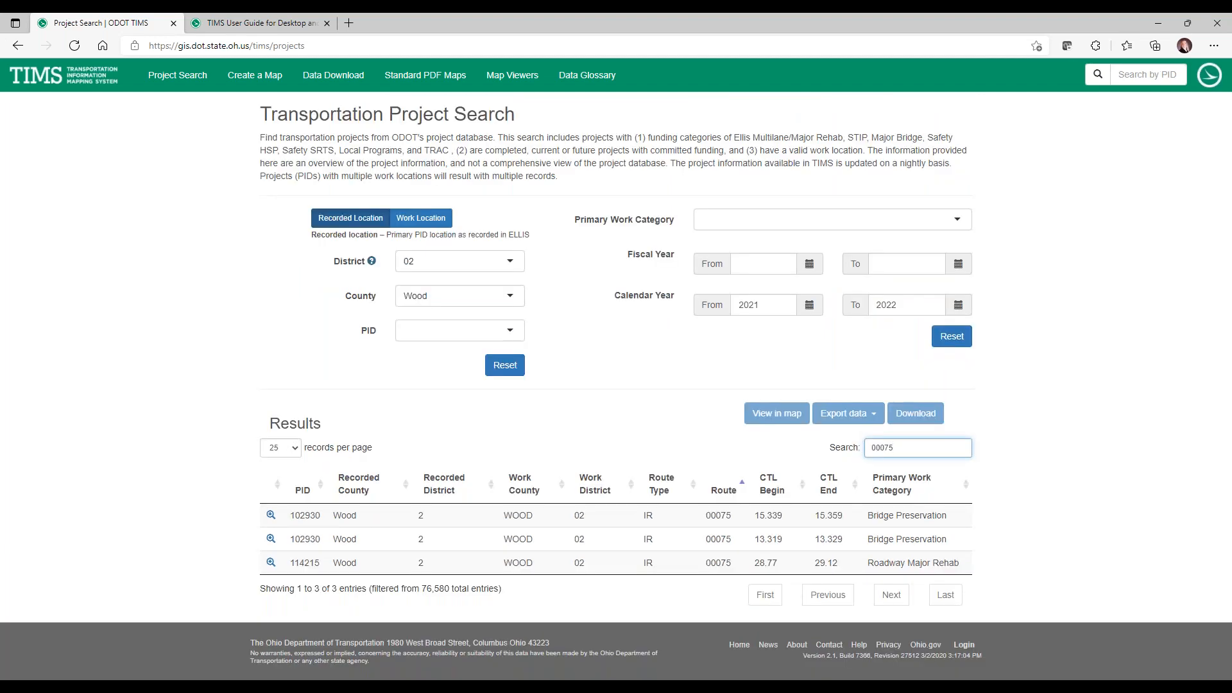
left_click(1109, 457)
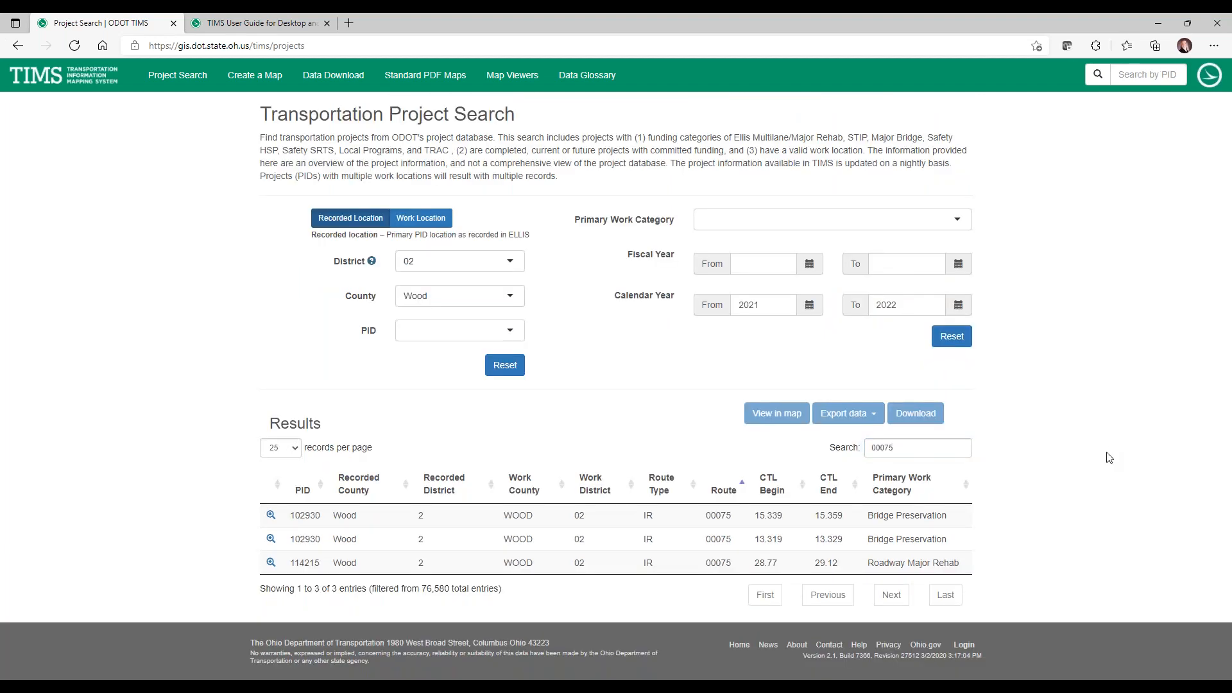
left_click(902, 447)
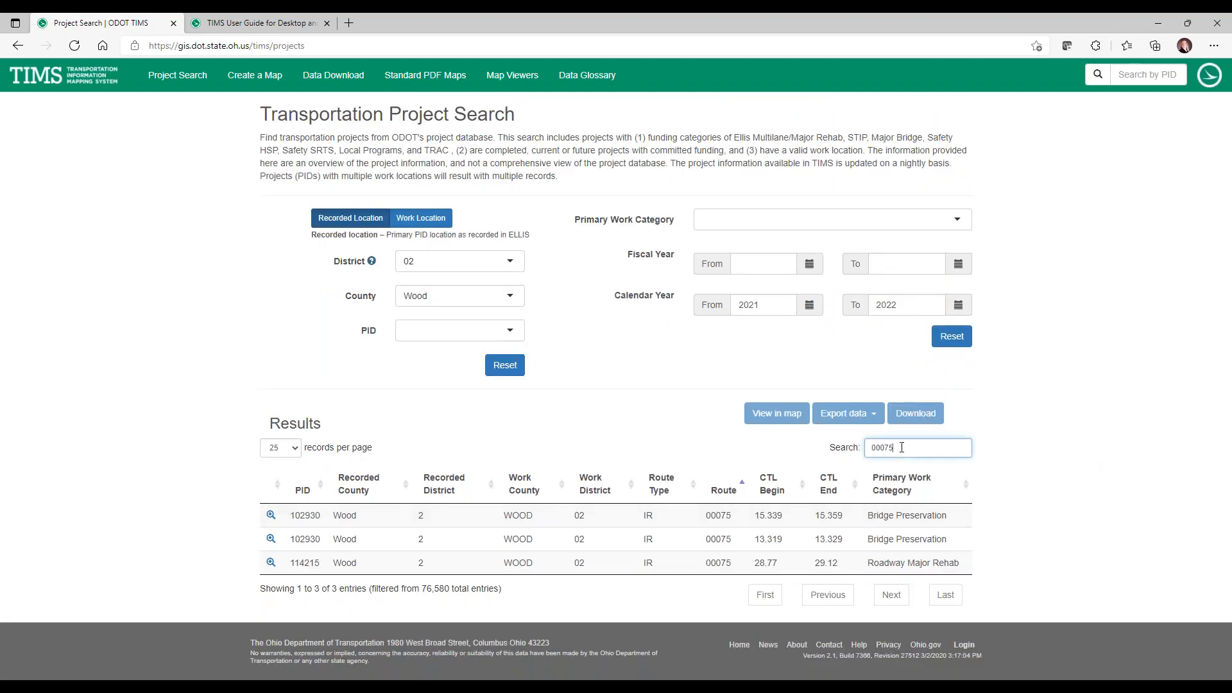
left_click_drag(901, 448, 871, 447)
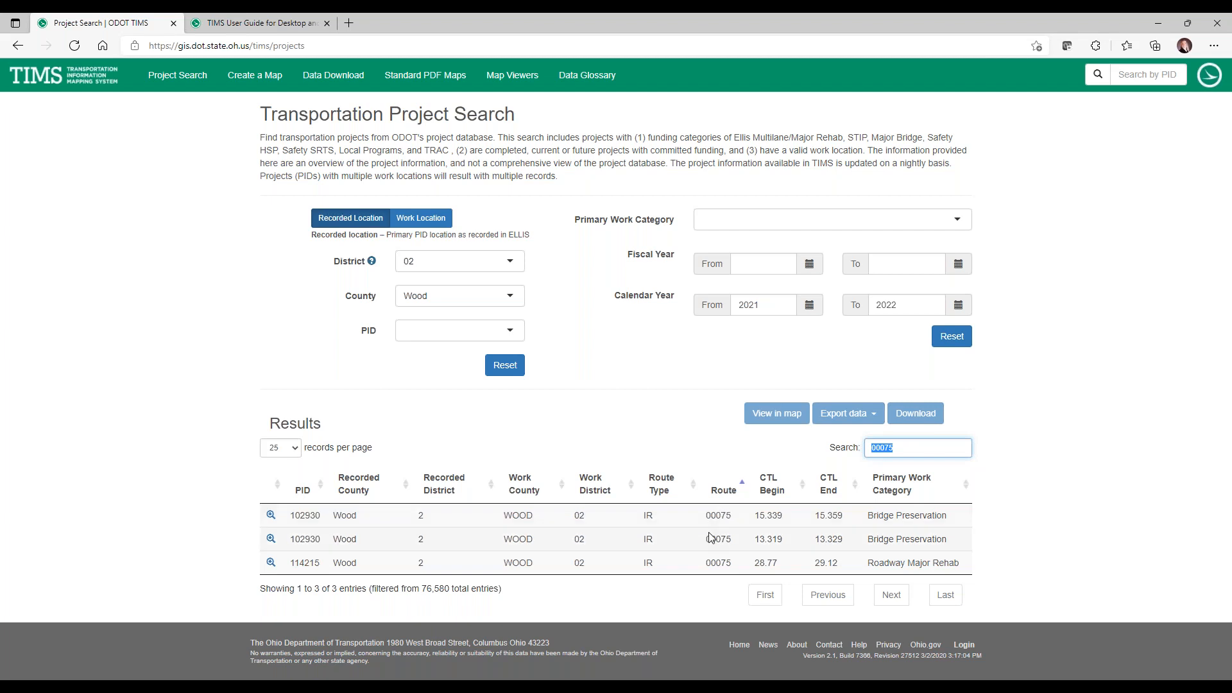
left_click(901, 448)
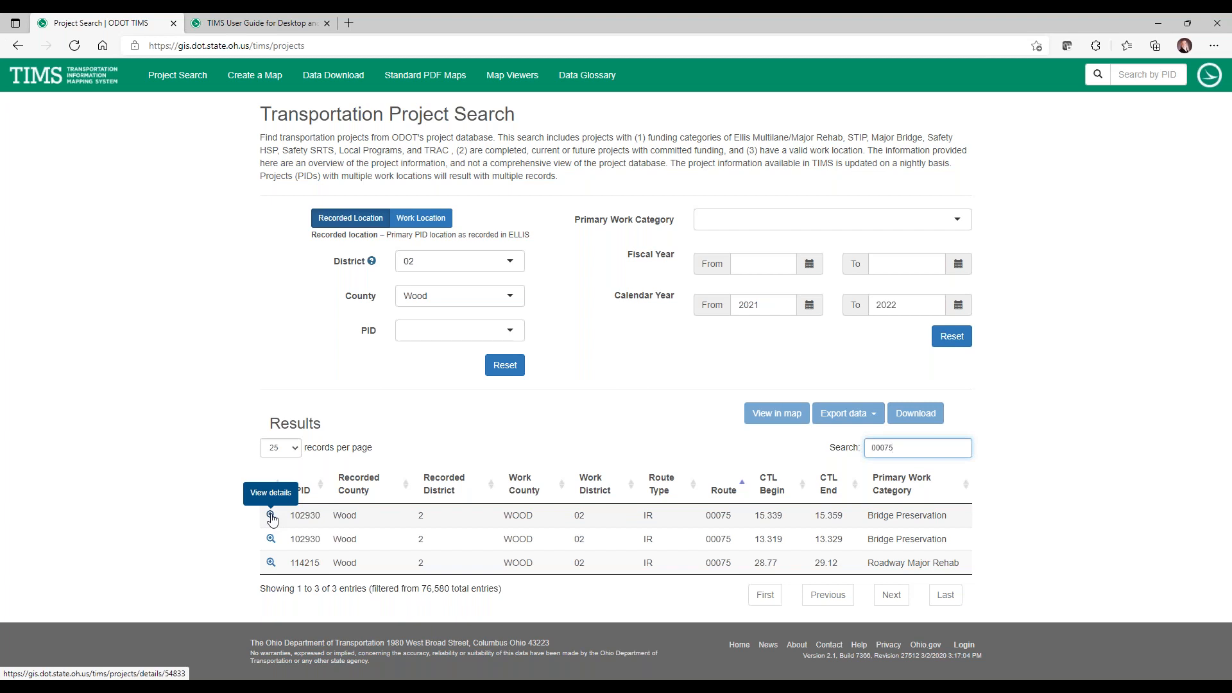
Open the details of the Bridge Preservation record with CTL begin 15.339 in a new tab and review its project information.
right_click(271, 517)
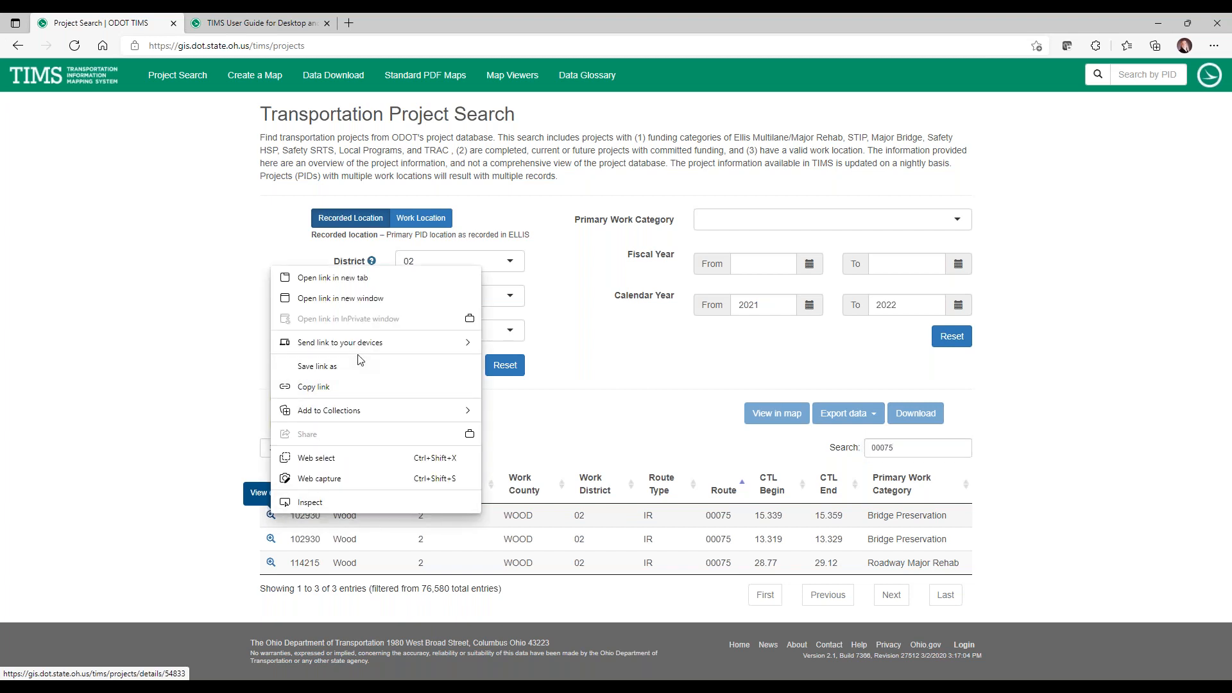
left_click(357, 280)
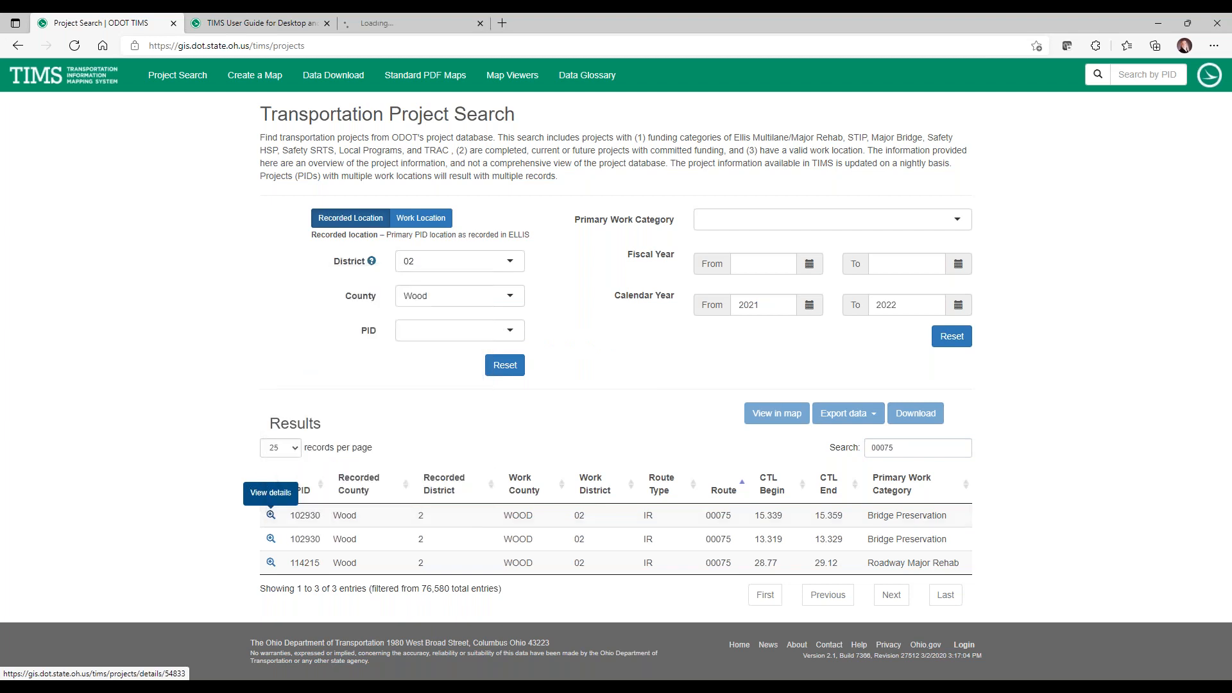
left_click(403, 24)
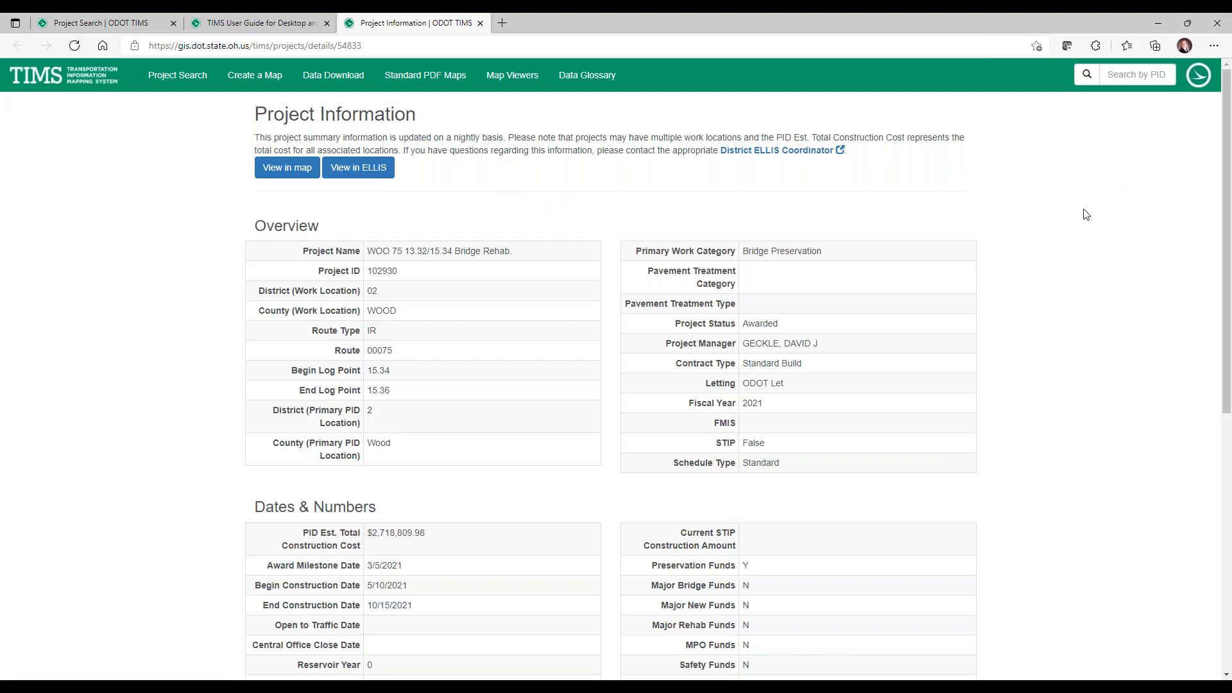
scroll(1081, 220, "down", 4)
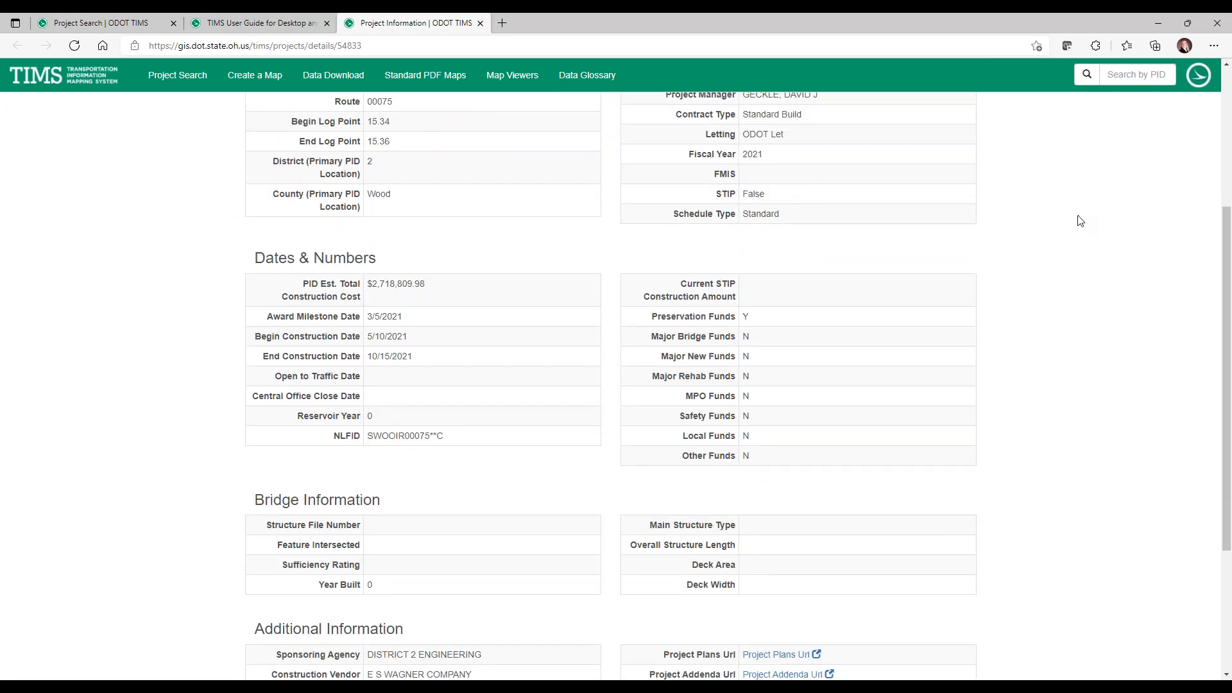
scroll(1081, 220, "down", 3)
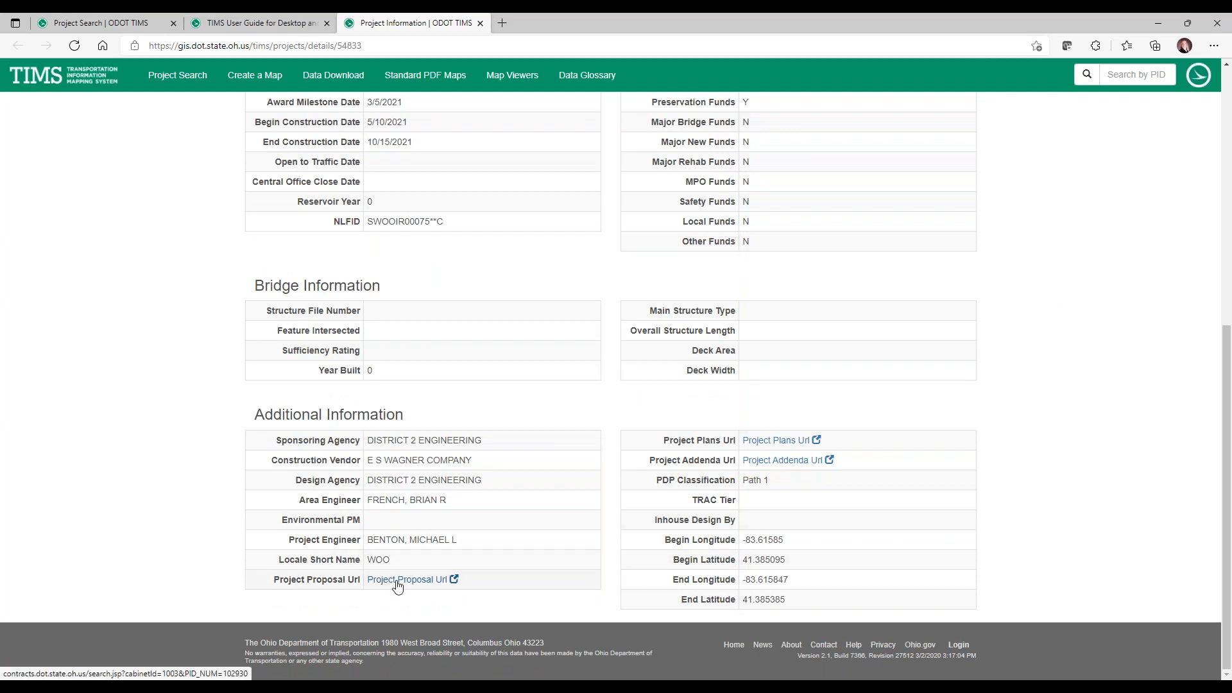
Open the project plans link in a new tab and switch to the document search results.
right_click(784, 446)
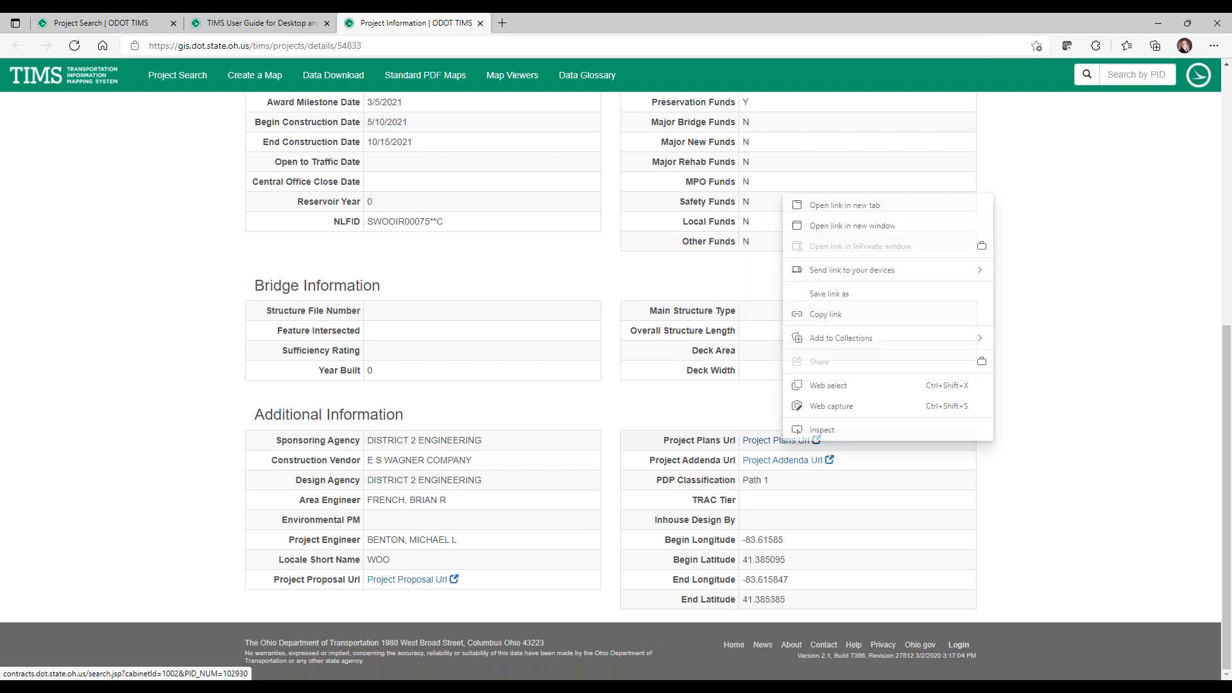
left_click(835, 206)
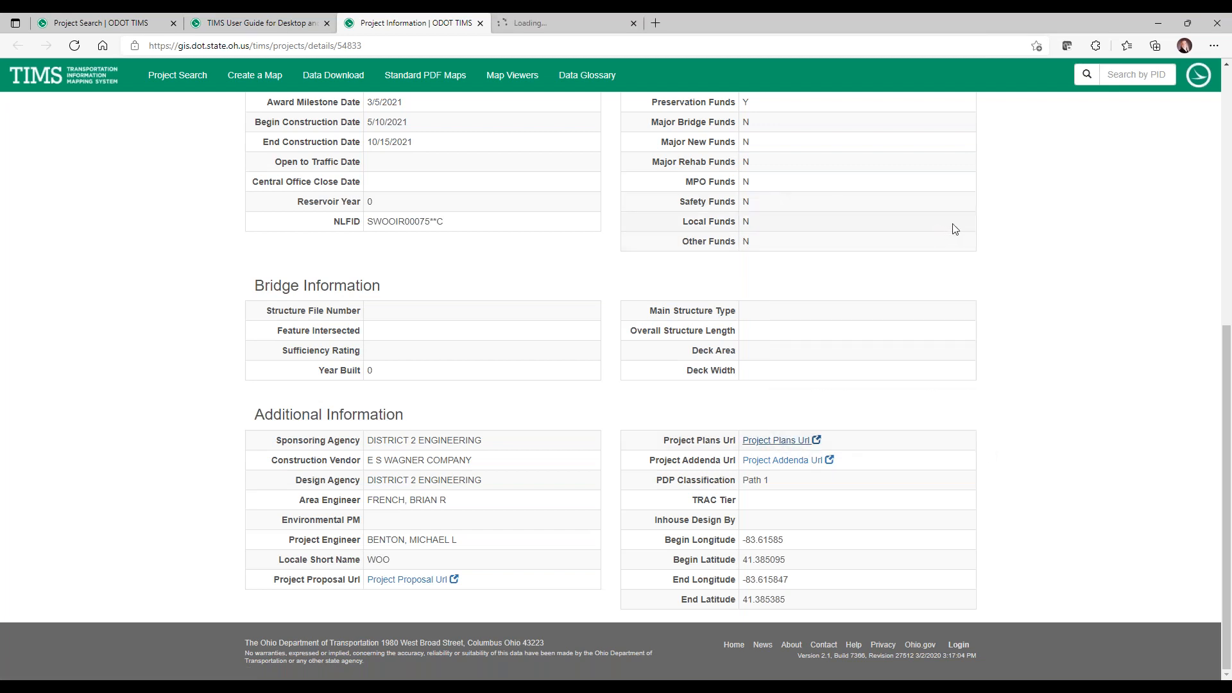
left_click(544, 28)
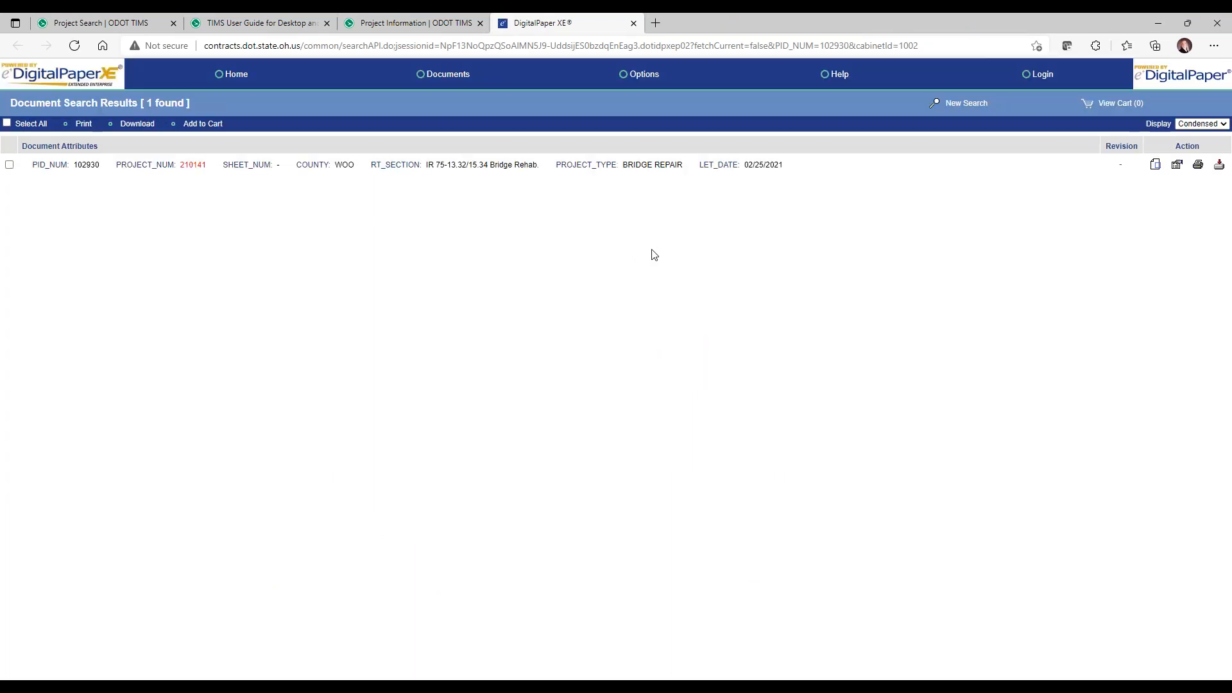
Select the IR 75-13.32/15.34 Bridge Rehab. plan document and download it as 102930.pdf.
left_click(9, 165)
left_click(1156, 167)
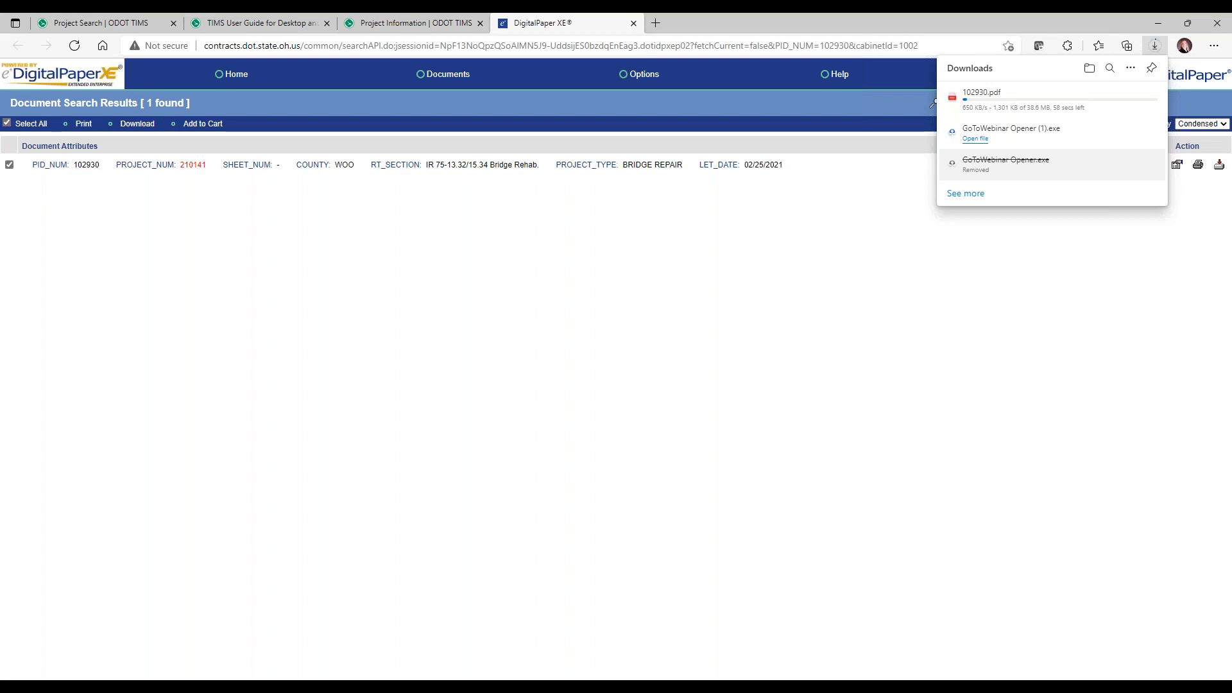
left_click(1177, 165)
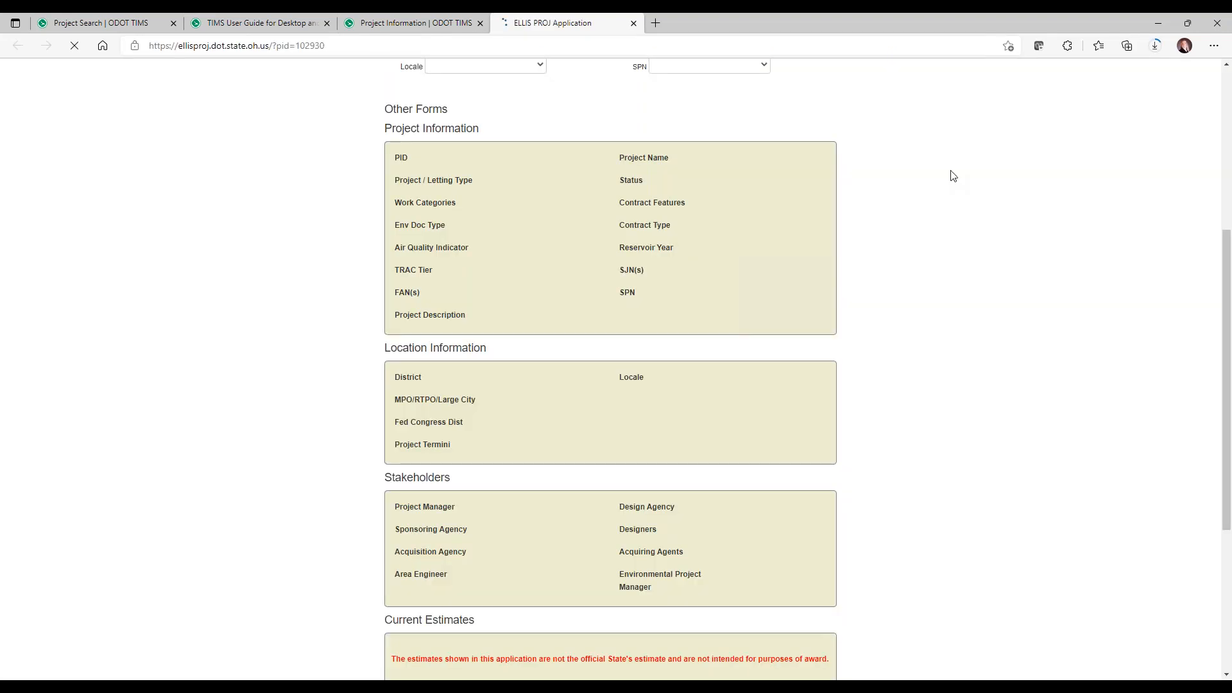
Close the ELLIS project application and Project Information tabs.
left_click(634, 22)
left_click(480, 23)
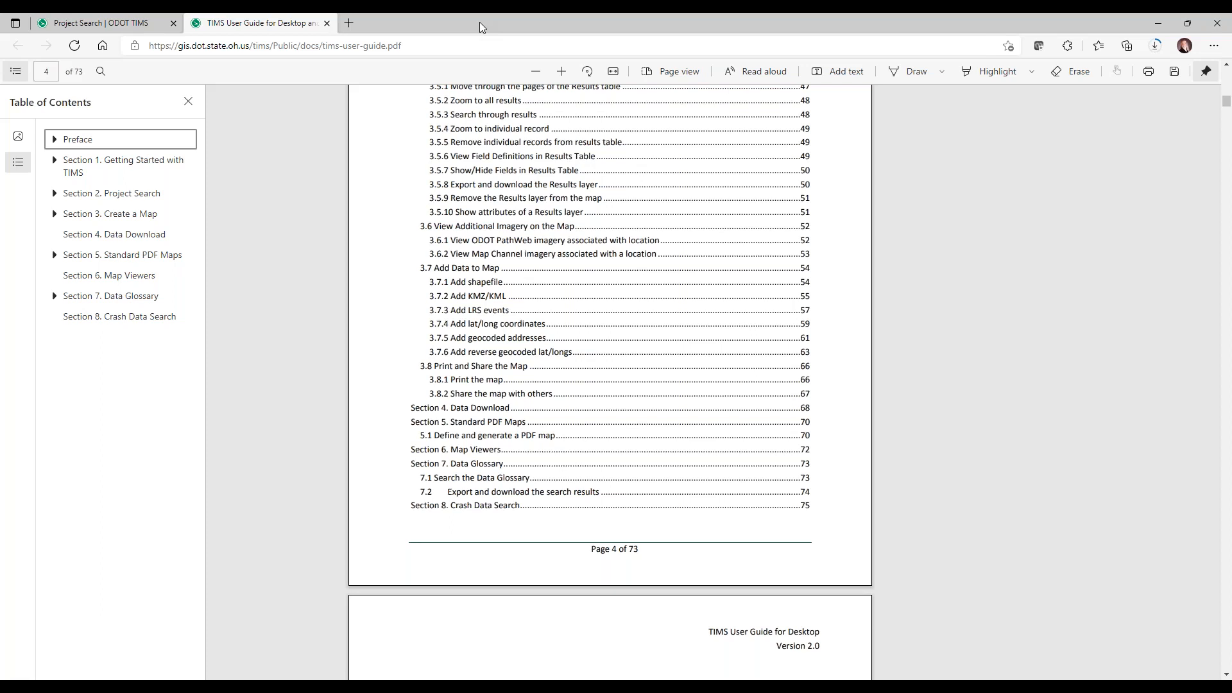
Close the TIMS user guide, then deselect and reselect the Roadway Major Rehab record in the project results.
key("ctrl+w")
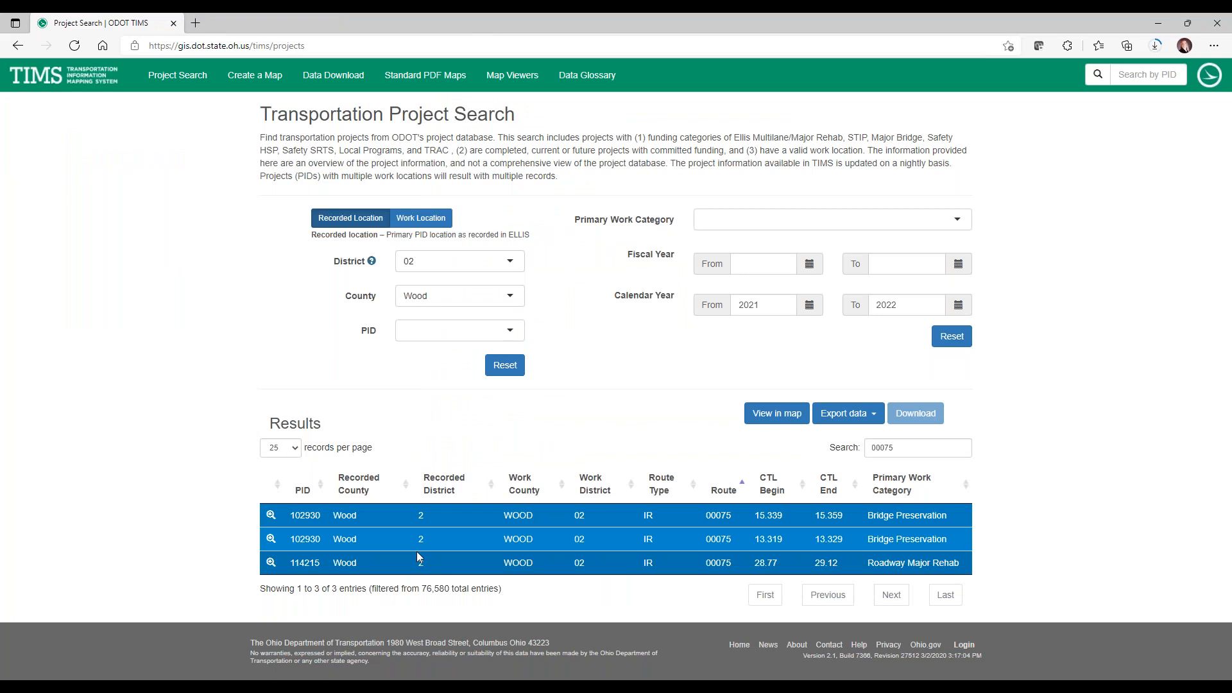
left_click(453, 569)
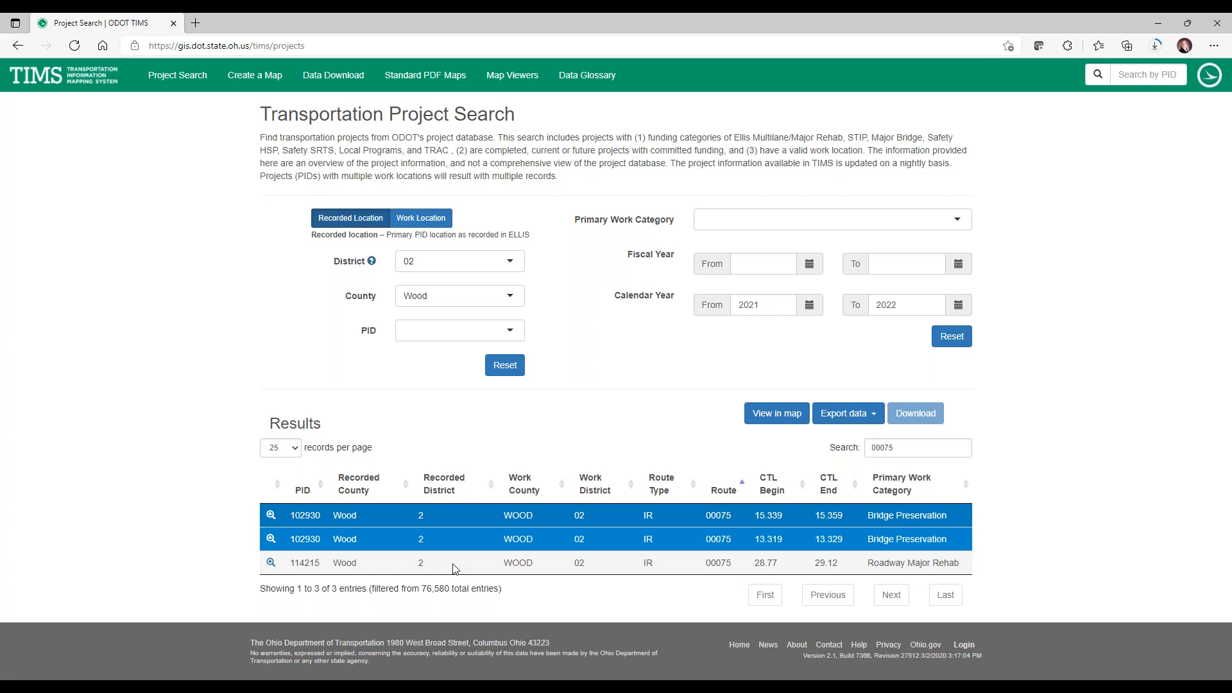
left_click(447, 566)
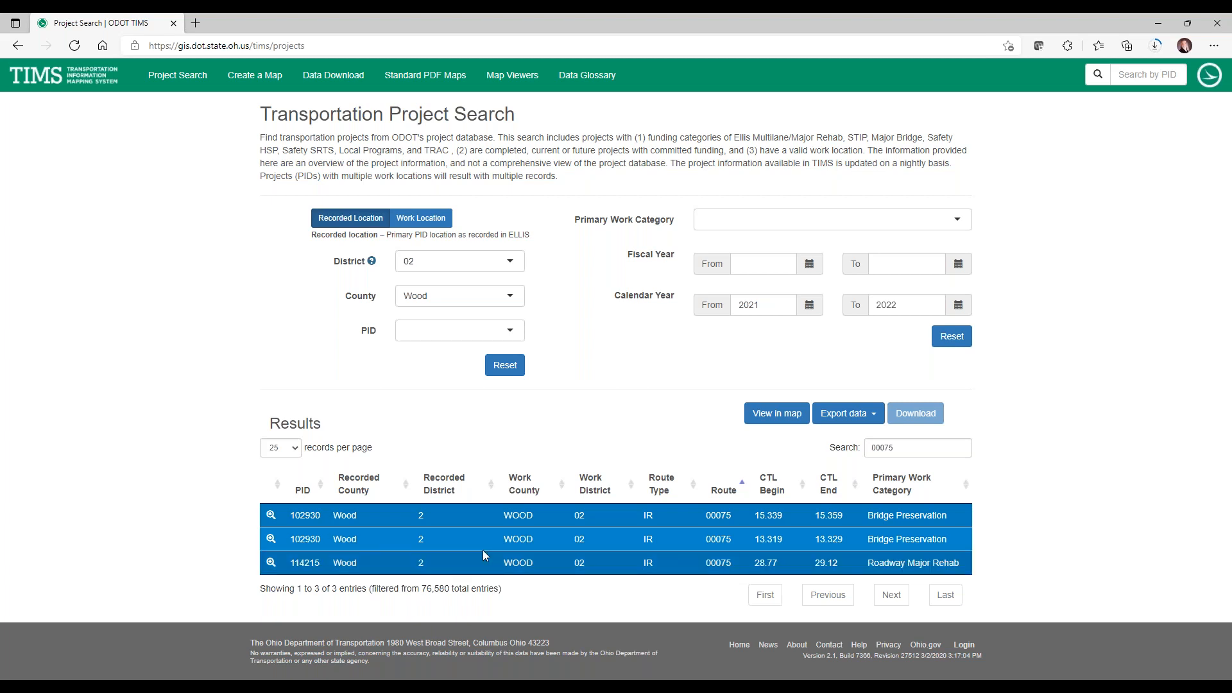
Examine the export formats offered for the selected project records without exporting anything.
left_click(846, 413)
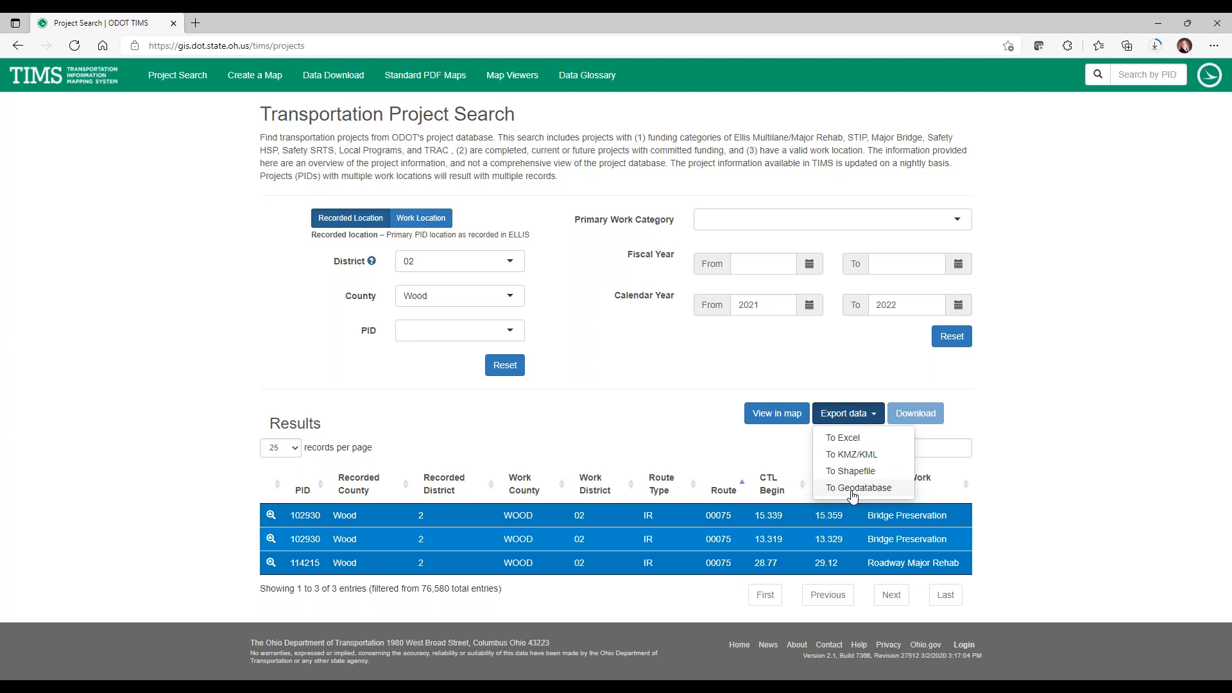
left_click(1084, 463)
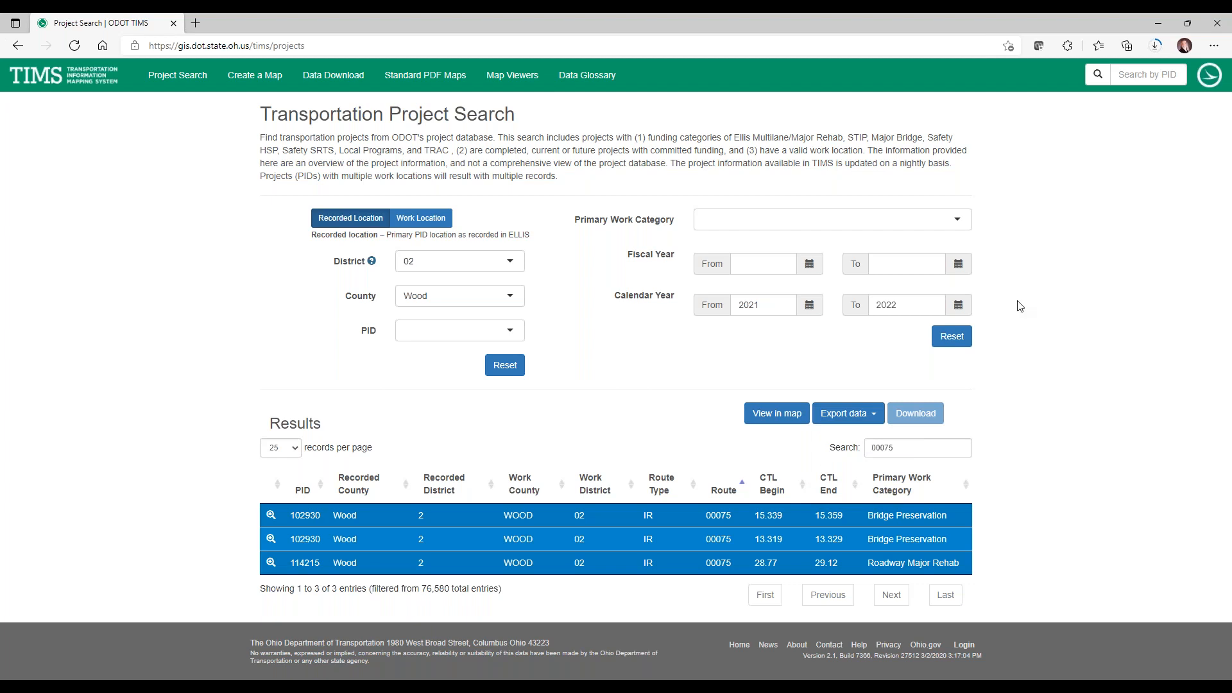
Try to view the selected project records in the map, and reload the map page without the pids query in its address.
left_click(778, 419)
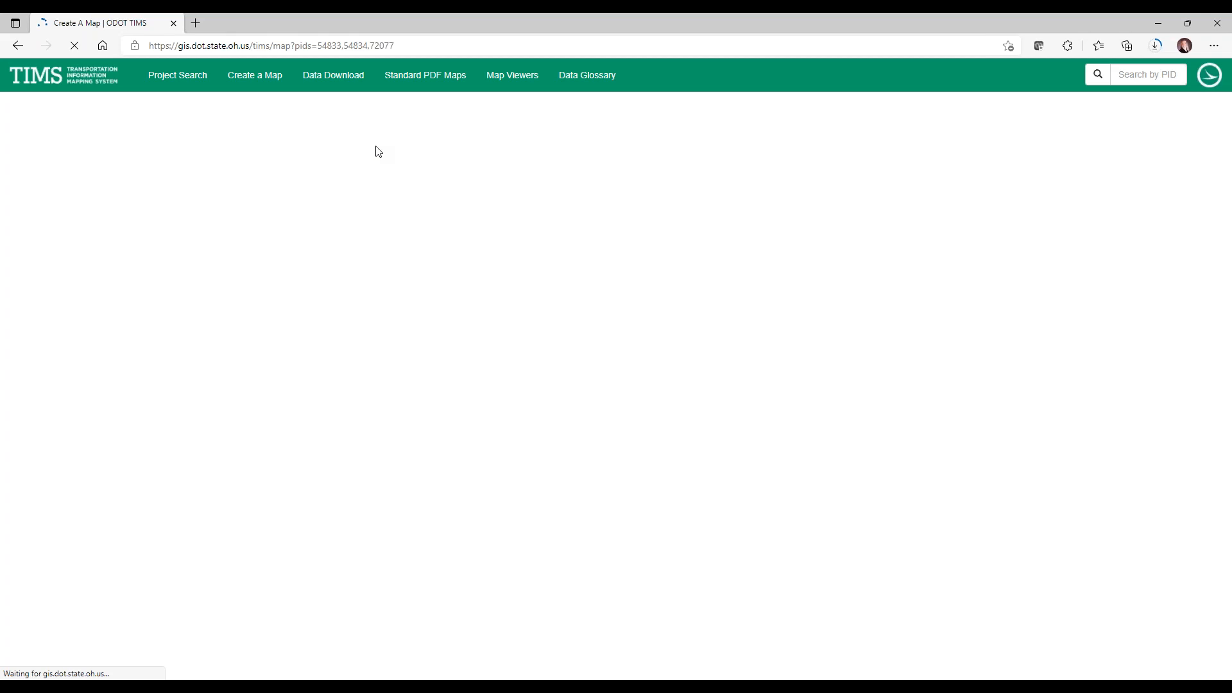
left_click(292, 46)
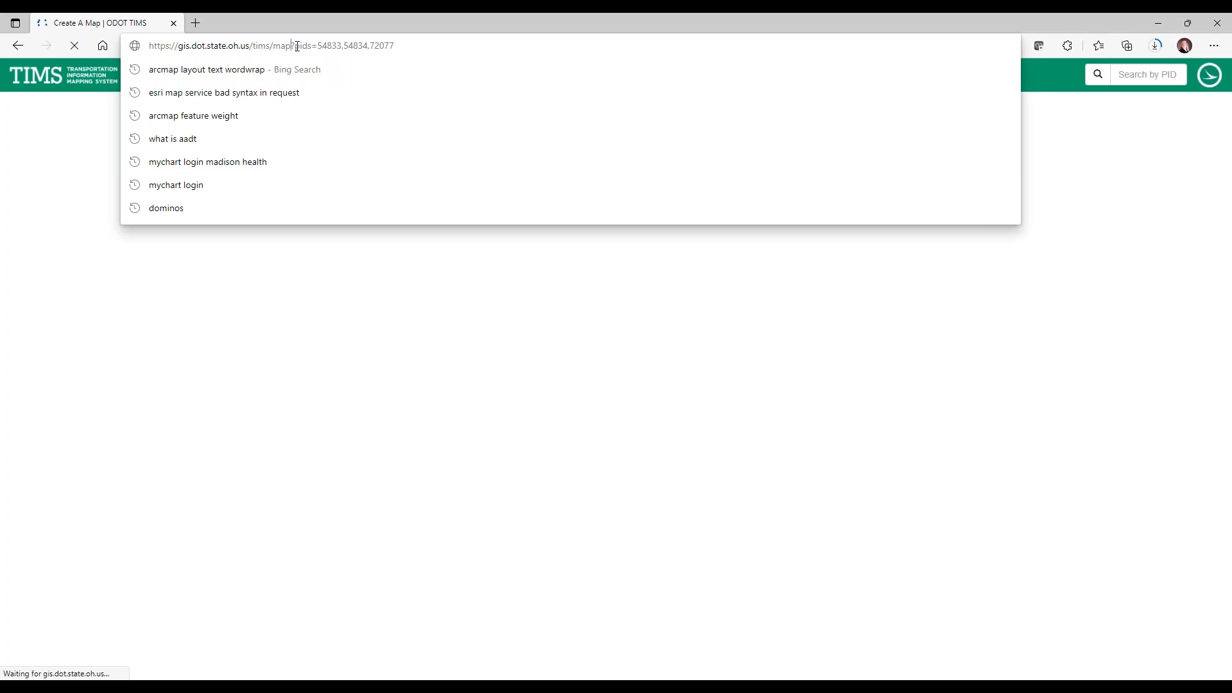
left_click_drag(292, 46, 427, 50)
key("BackSpace")
key("Return")
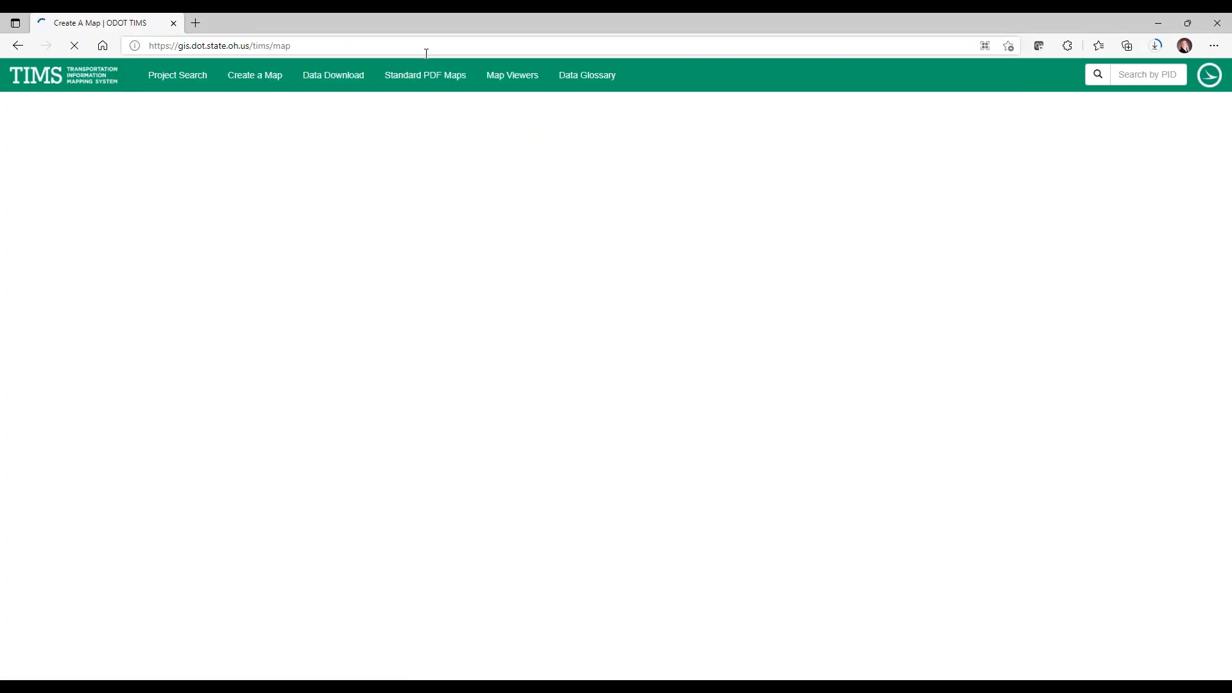
left_click(48, 83)
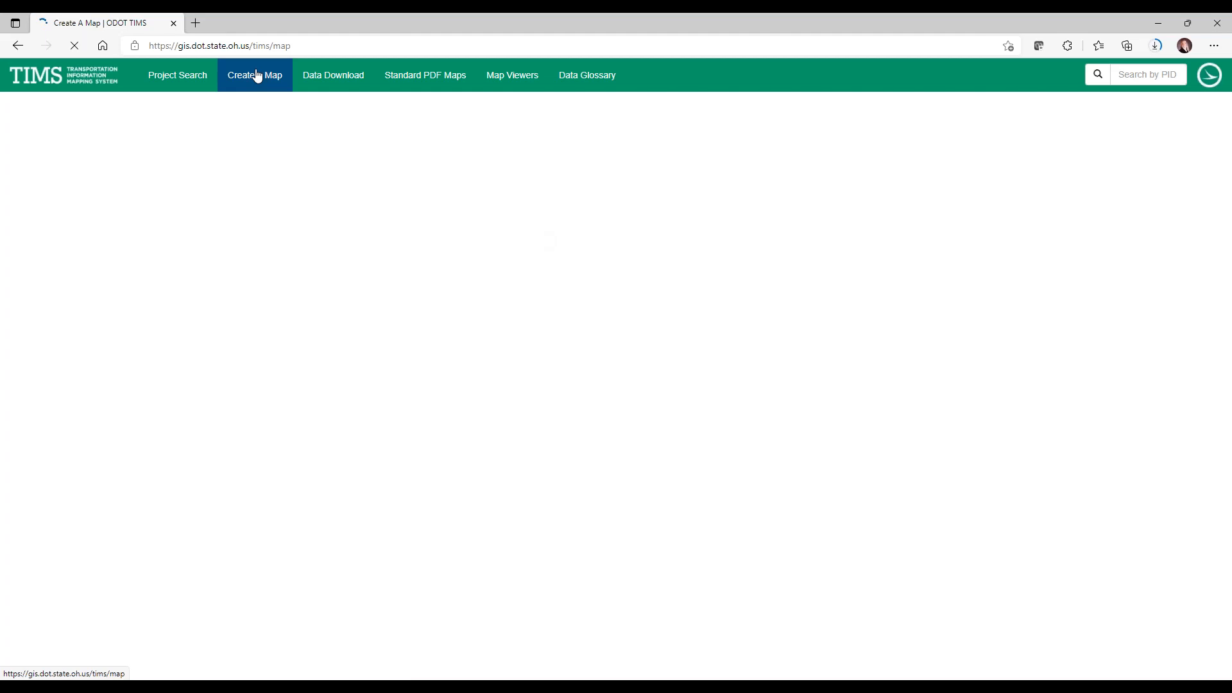
Open the Data Glossary and try to limit its search to a dataset whose name starts with "br".
left_click(582, 79)
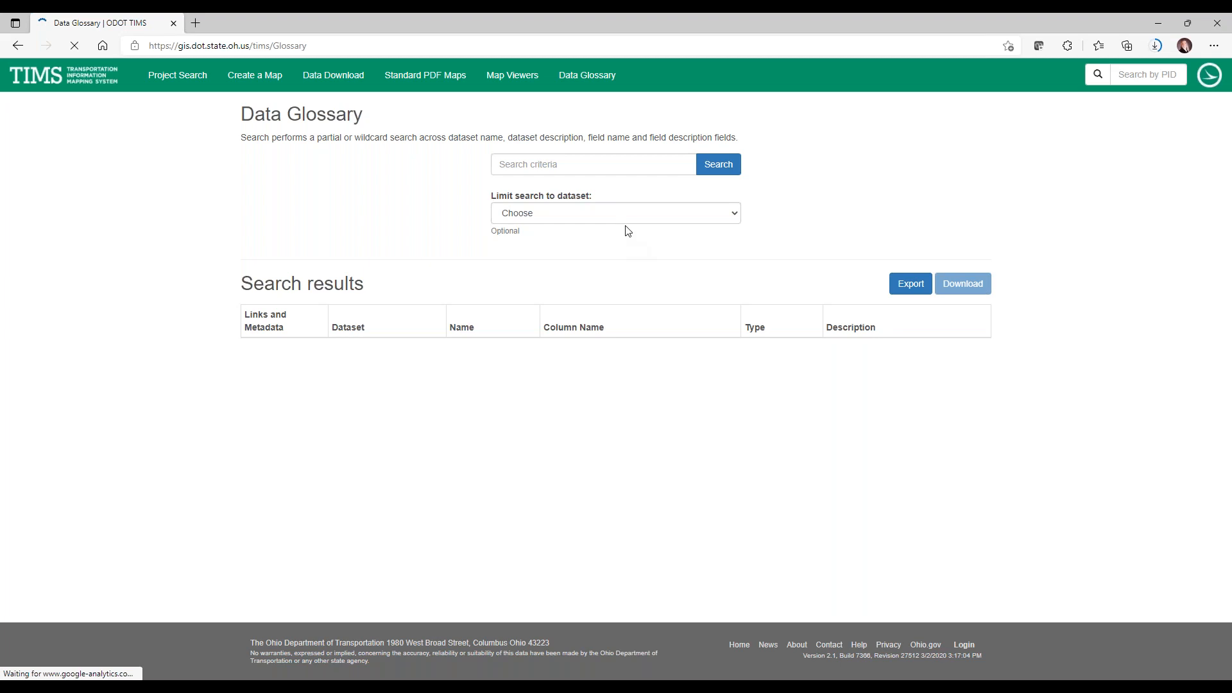
left_click(621, 218)
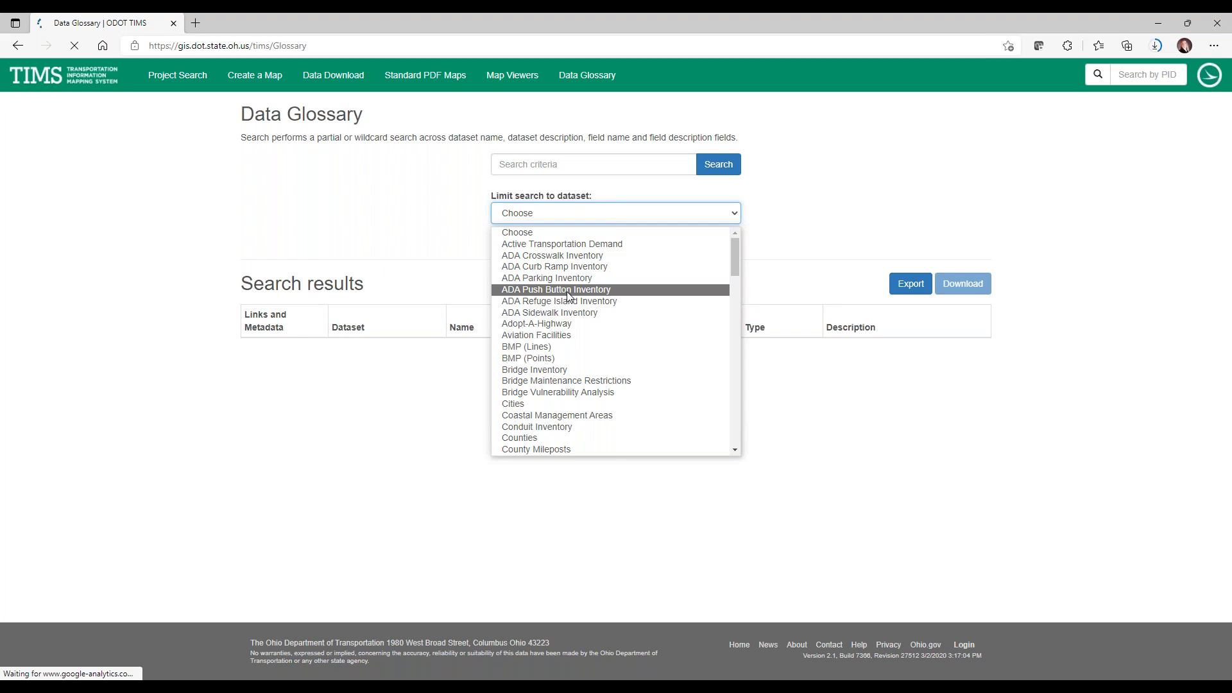
type("br")
key("Tab")
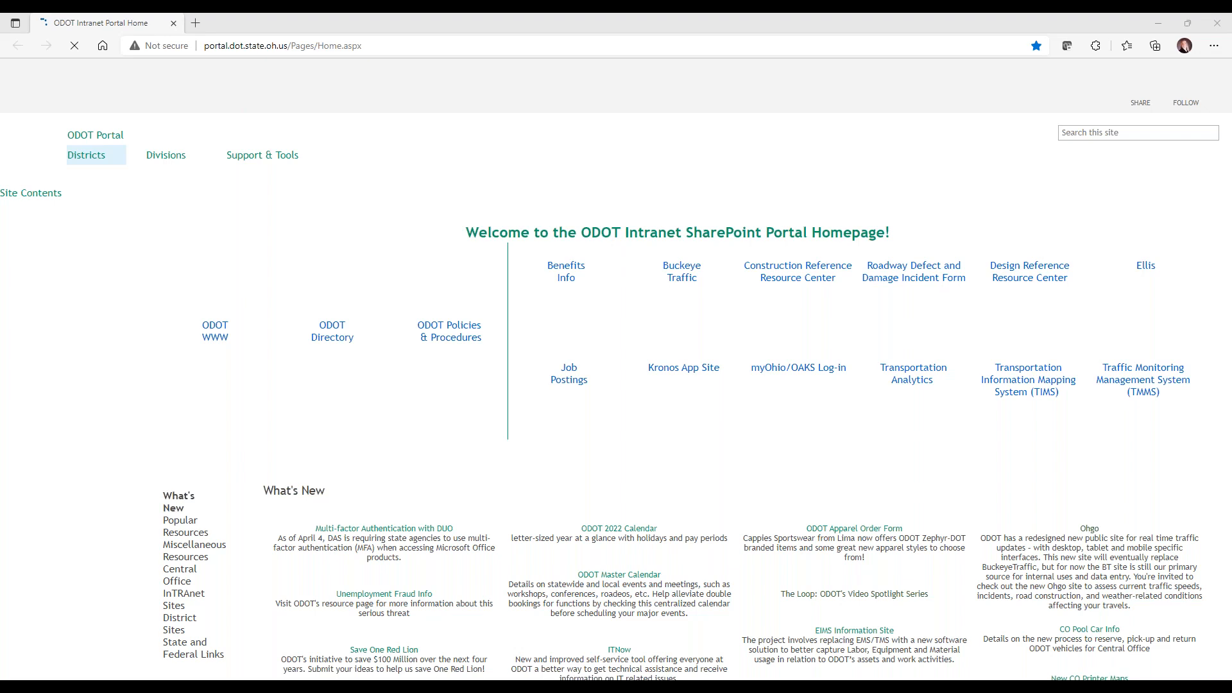
Open TIMS from the ODOT intranet portal and go to Create a Map.
left_click(1030, 378)
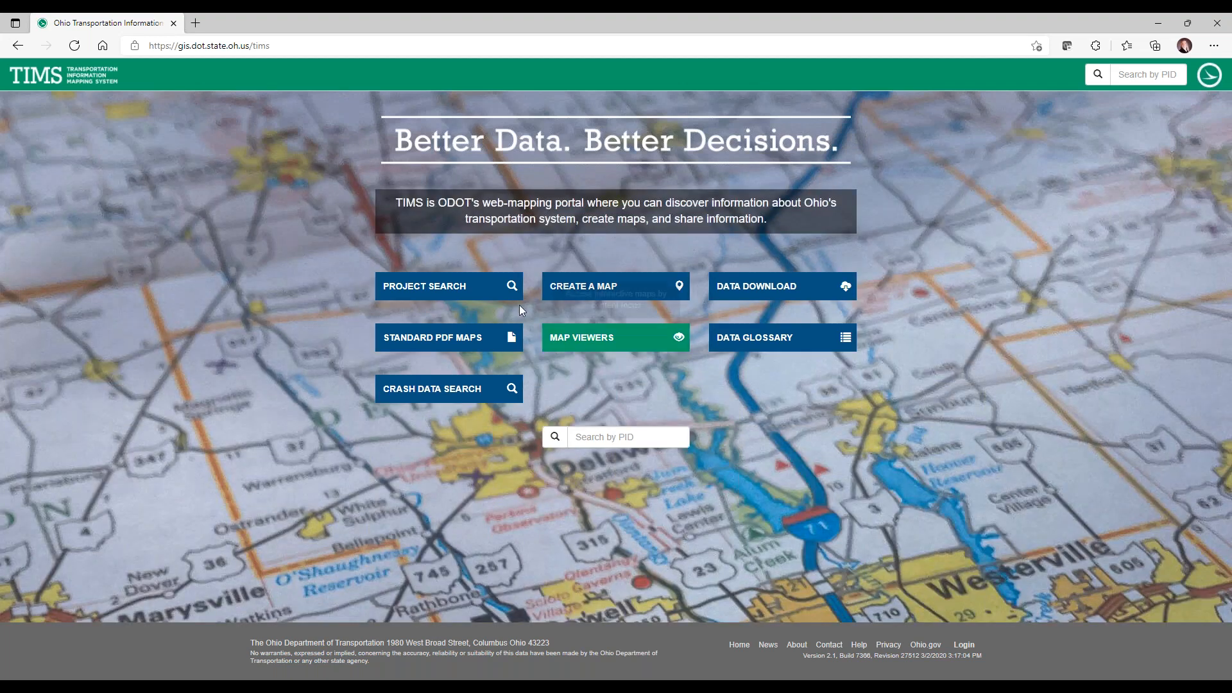
left_click(598, 292)
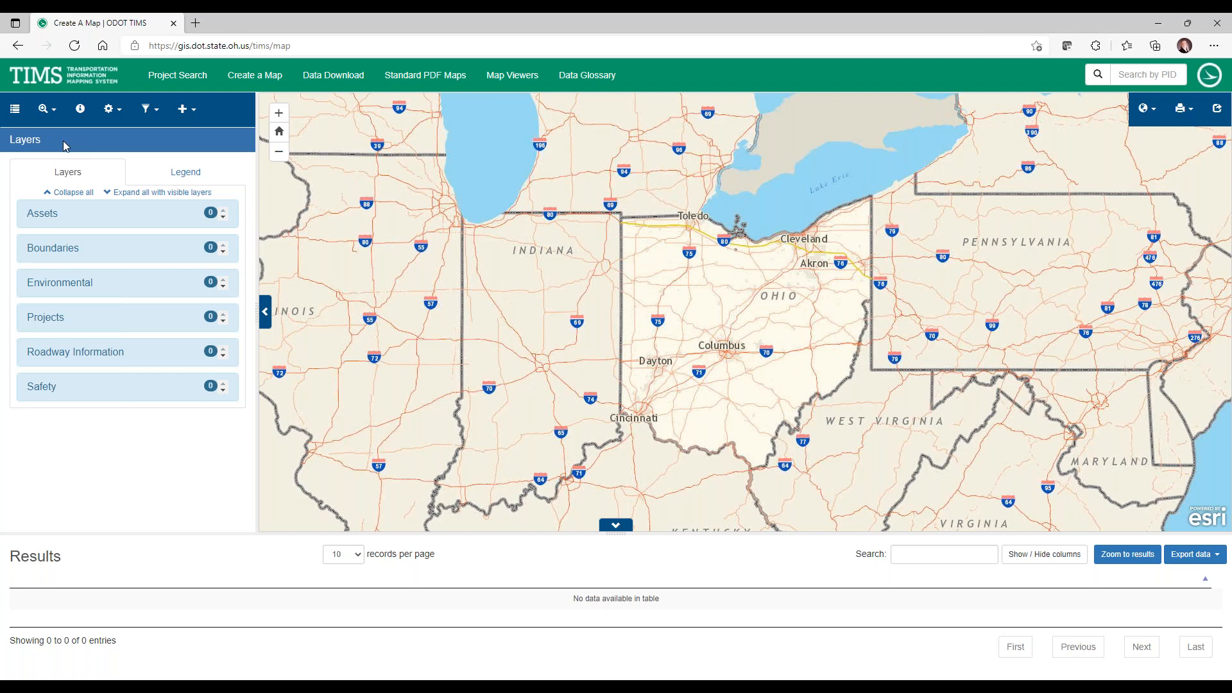
Expand the Assets layer group and widen the layers panel so that more of the layer names fit.
left_click(58, 221)
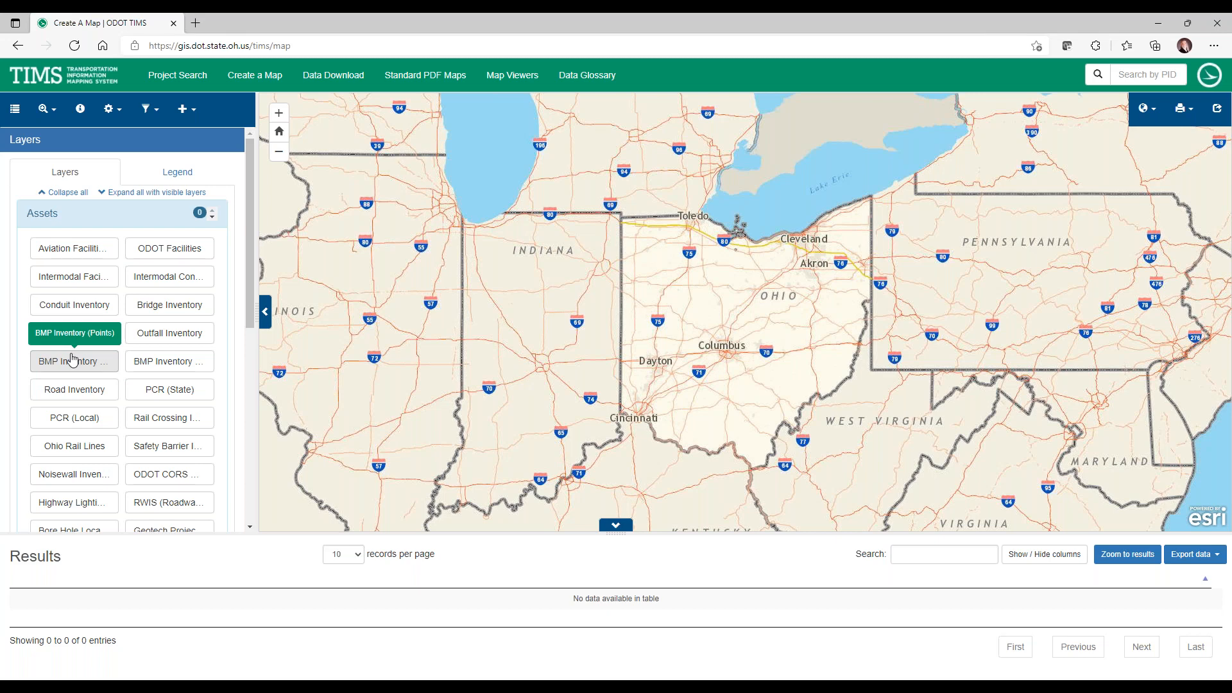
left_click(55, 215)
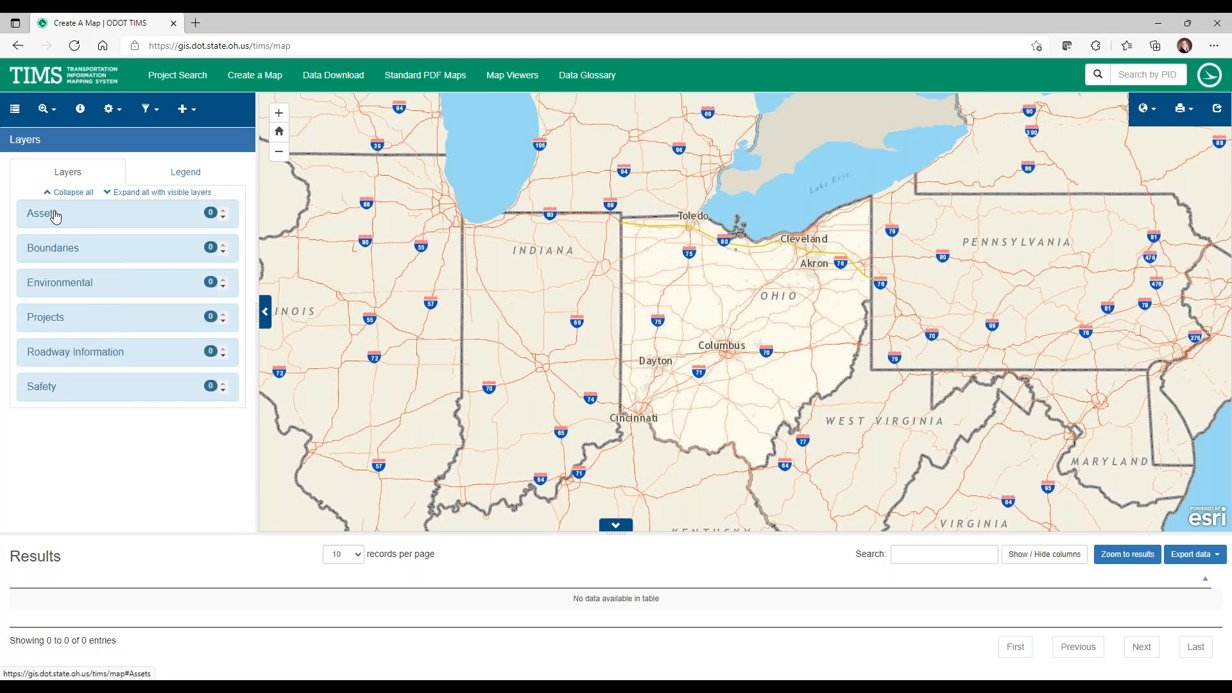
left_click(55, 215)
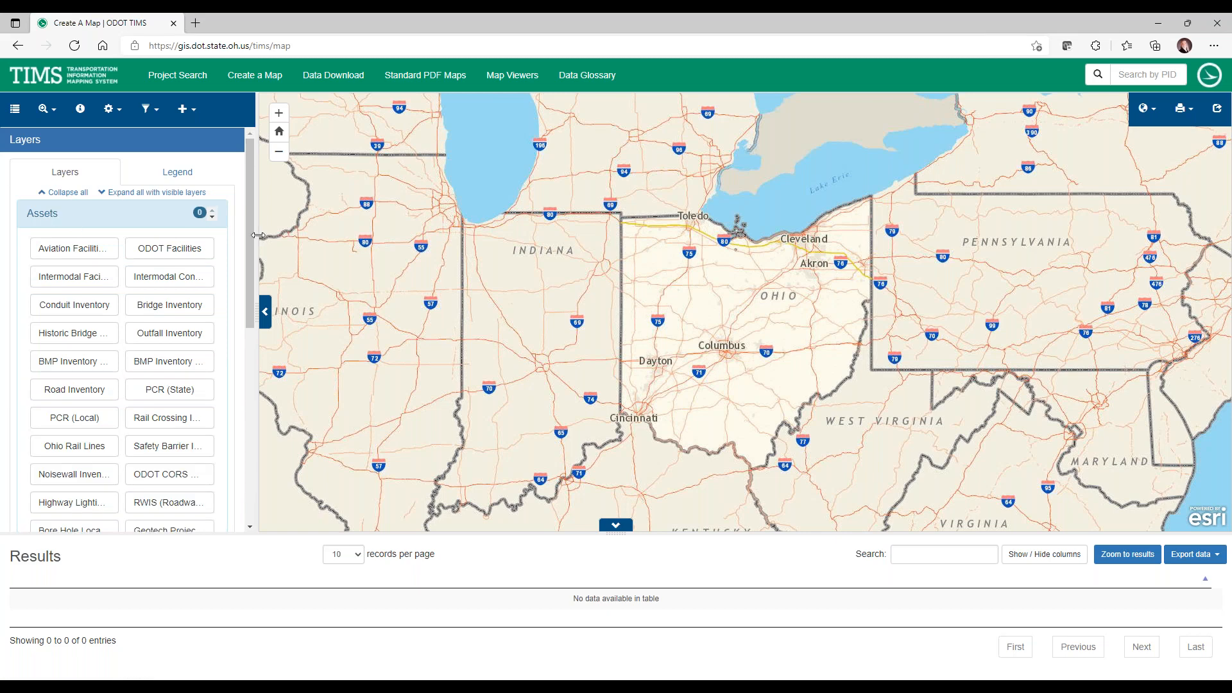
left_click_drag(258, 235, 336, 236)
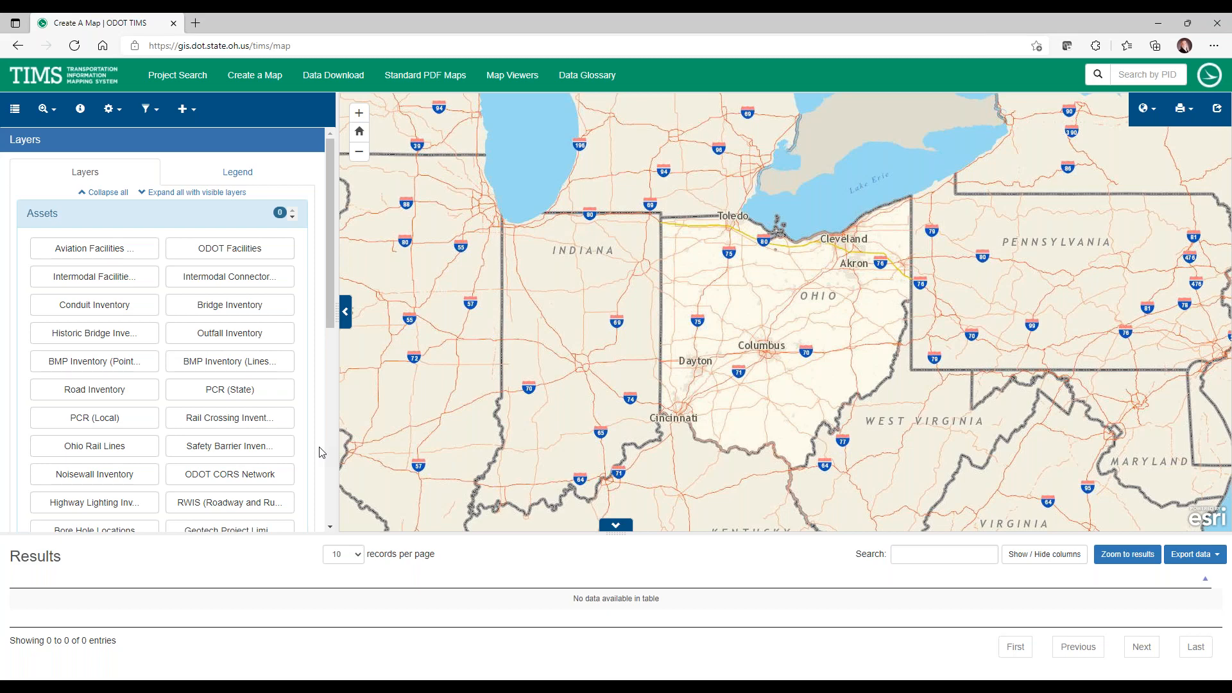
Look through the full list of Assets layers and collapse the group.
scroll(323, 453, "down", 3)
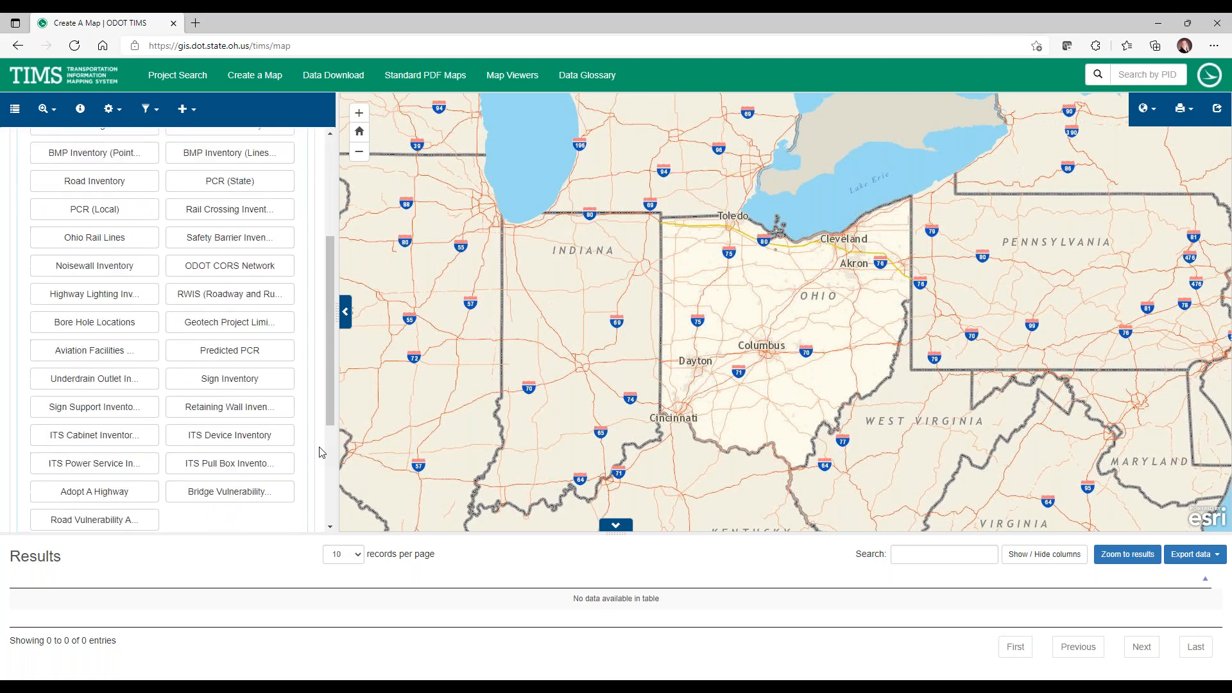
scroll(323, 453, "down", 1)
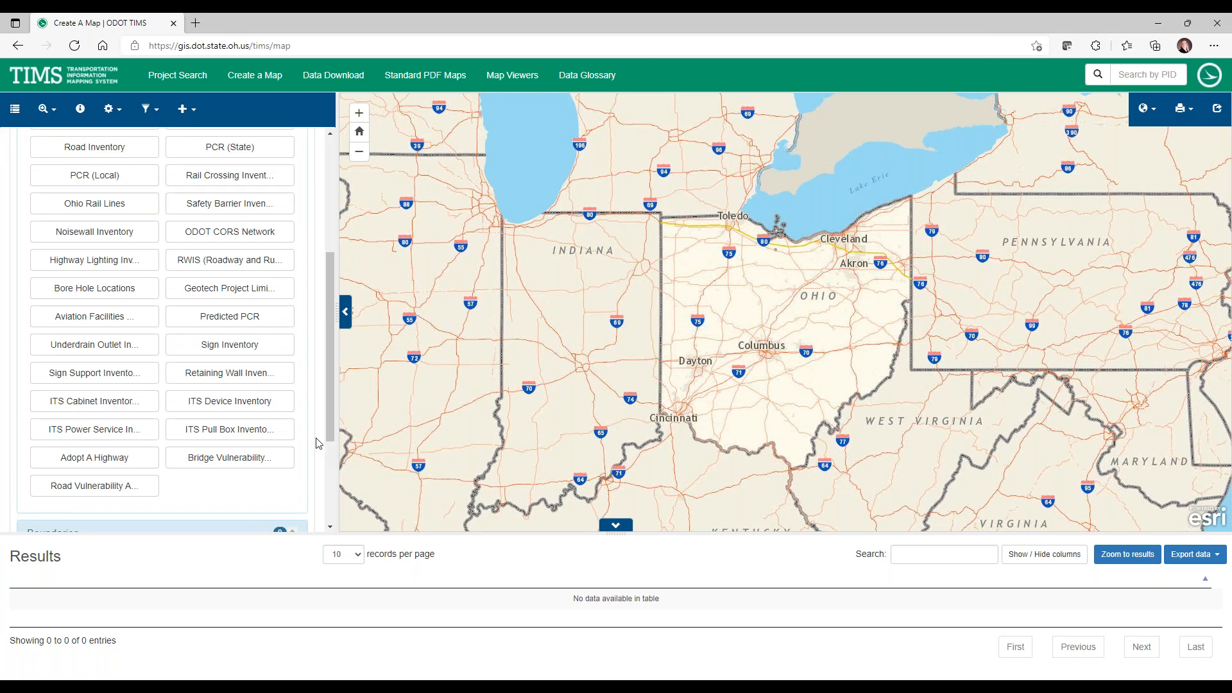
scroll(321, 445, "up", 10)
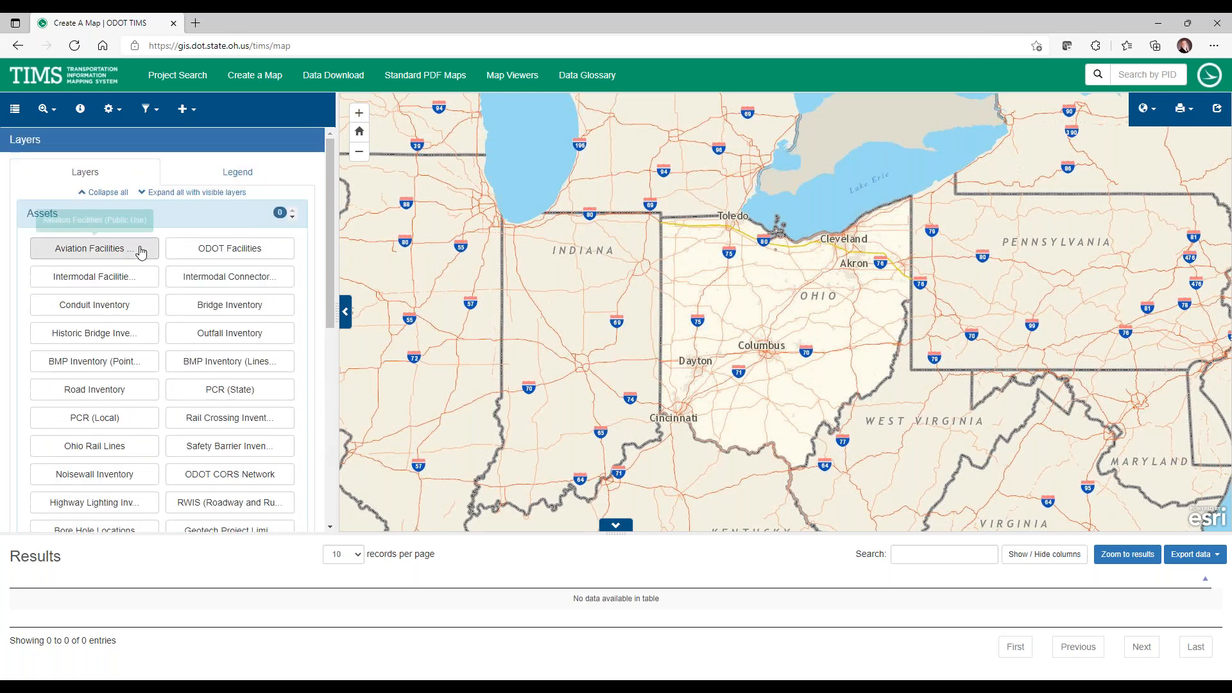
left_click(106, 216)
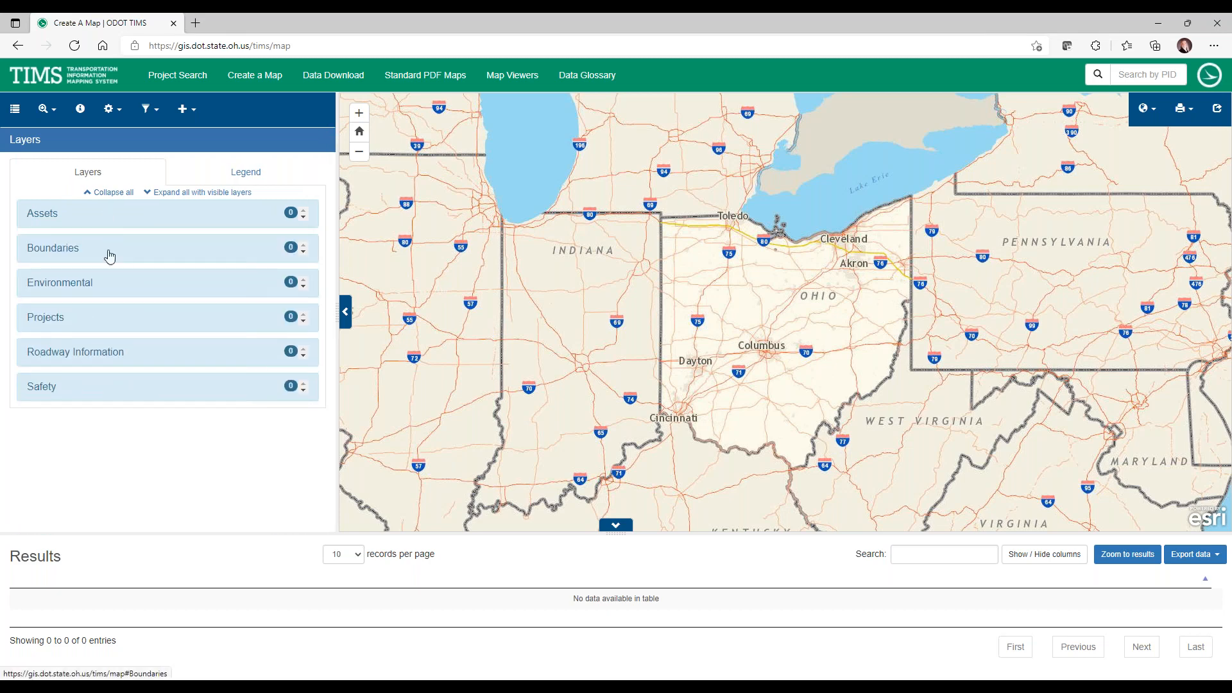
Display the ODOT Districts boundary layer on the map to check its legend entry, and turn the layer off again.
left_click(107, 254)
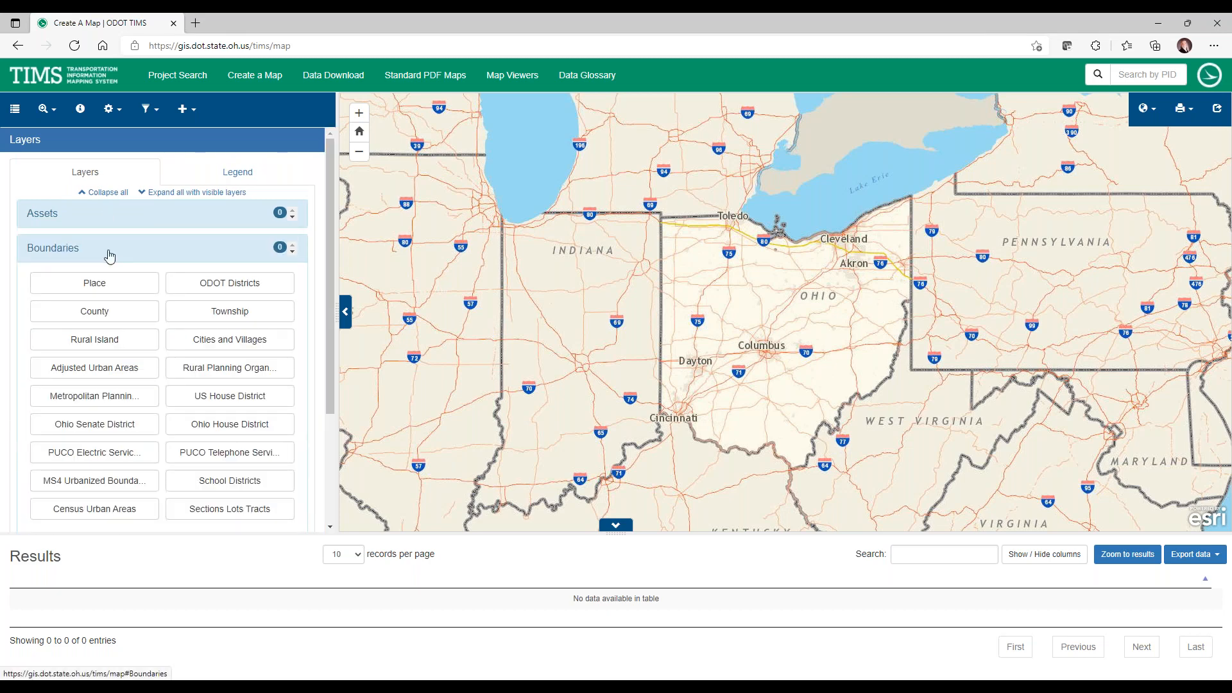
left_click(200, 285)
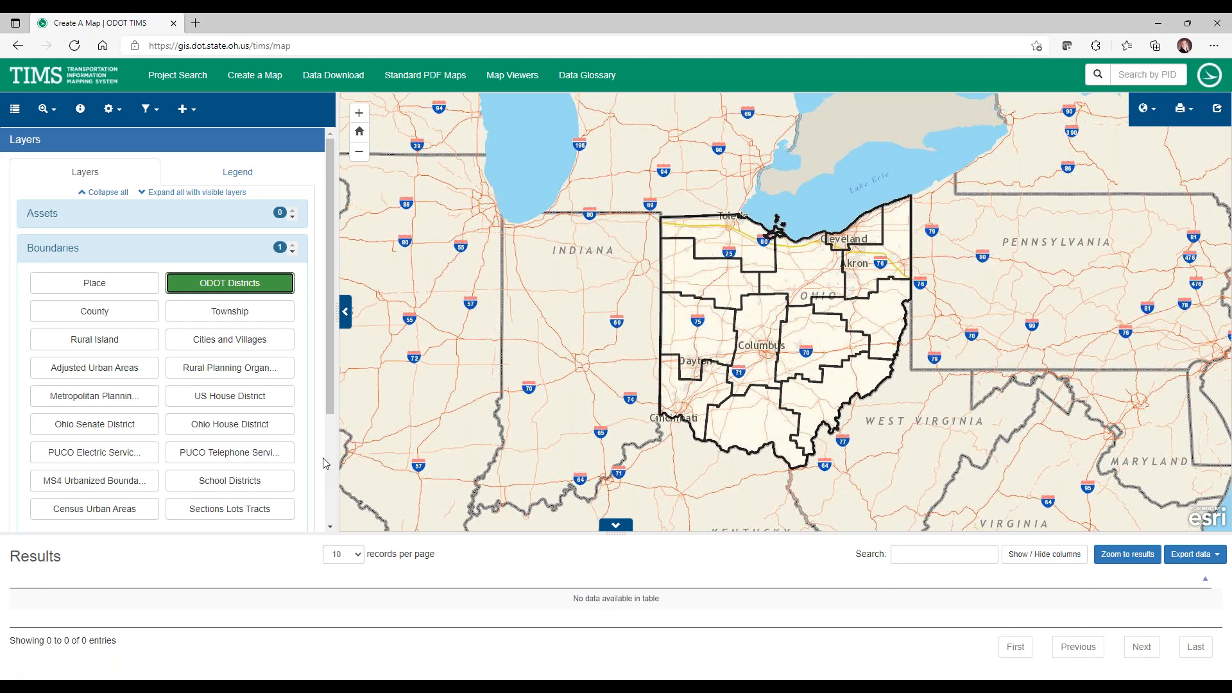
left_click(203, 287)
left_click(203, 288)
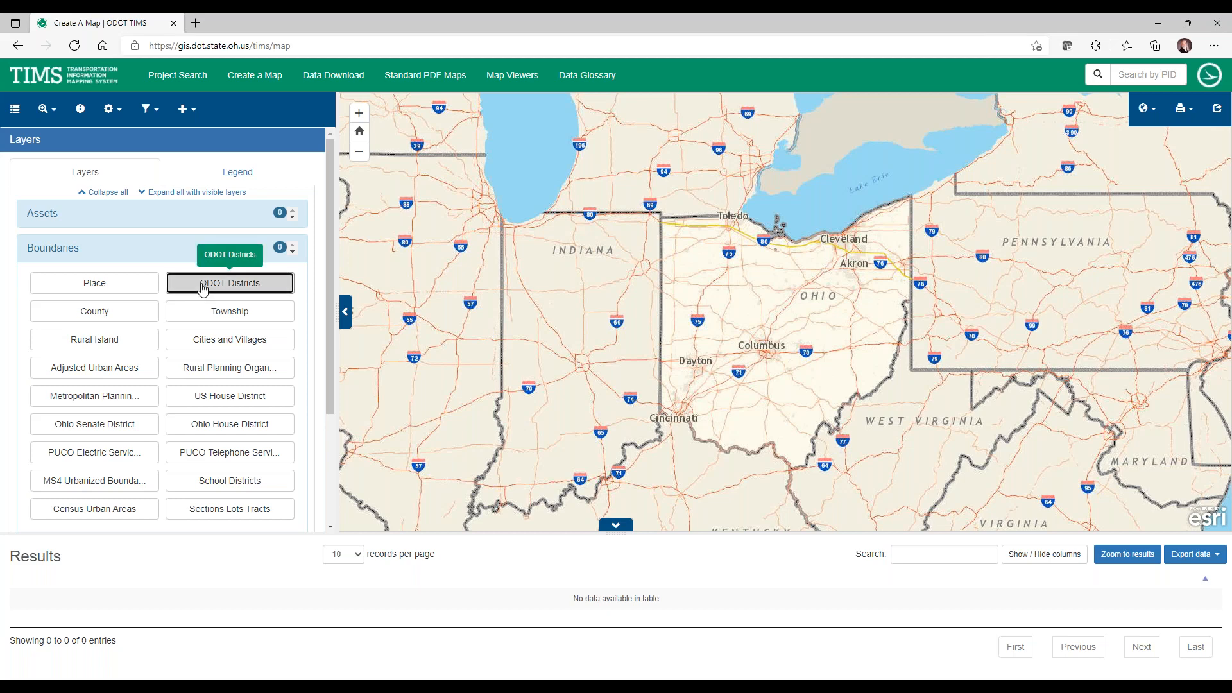
left_click(247, 171)
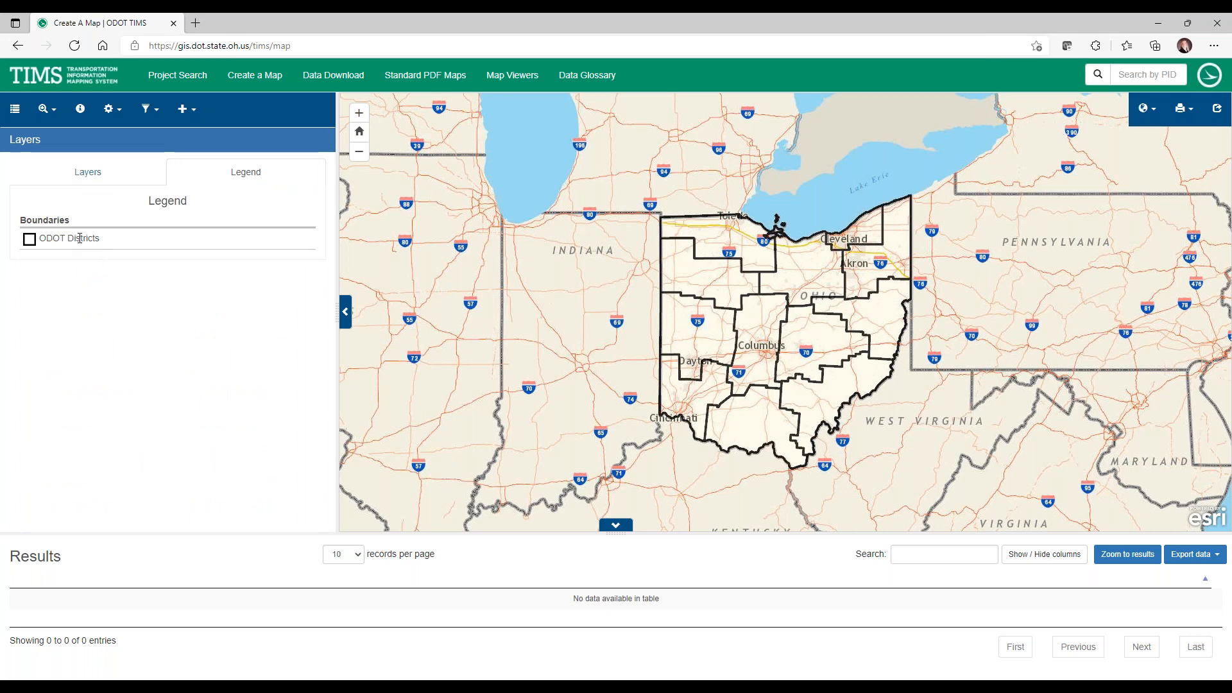
left_click(100, 179)
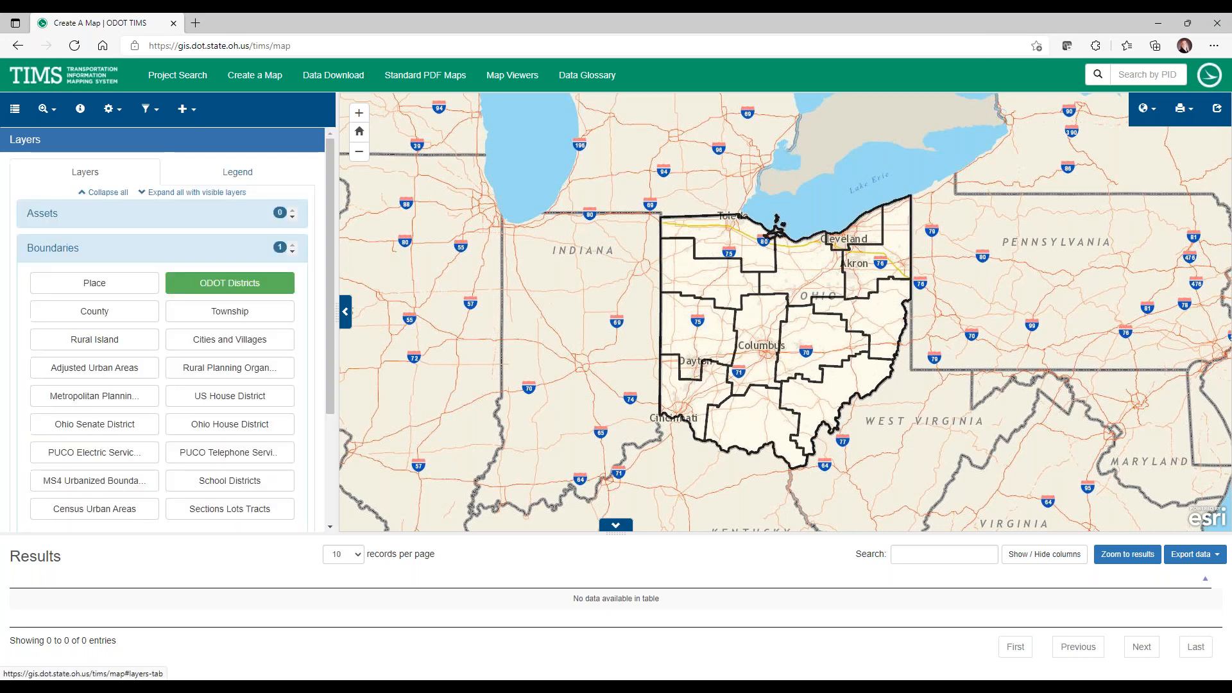
left_click(211, 280)
Display the ODOT Facilities asset layer to check its legend symbols, then turn it off and collapse the Assets group.
left_click(198, 213)
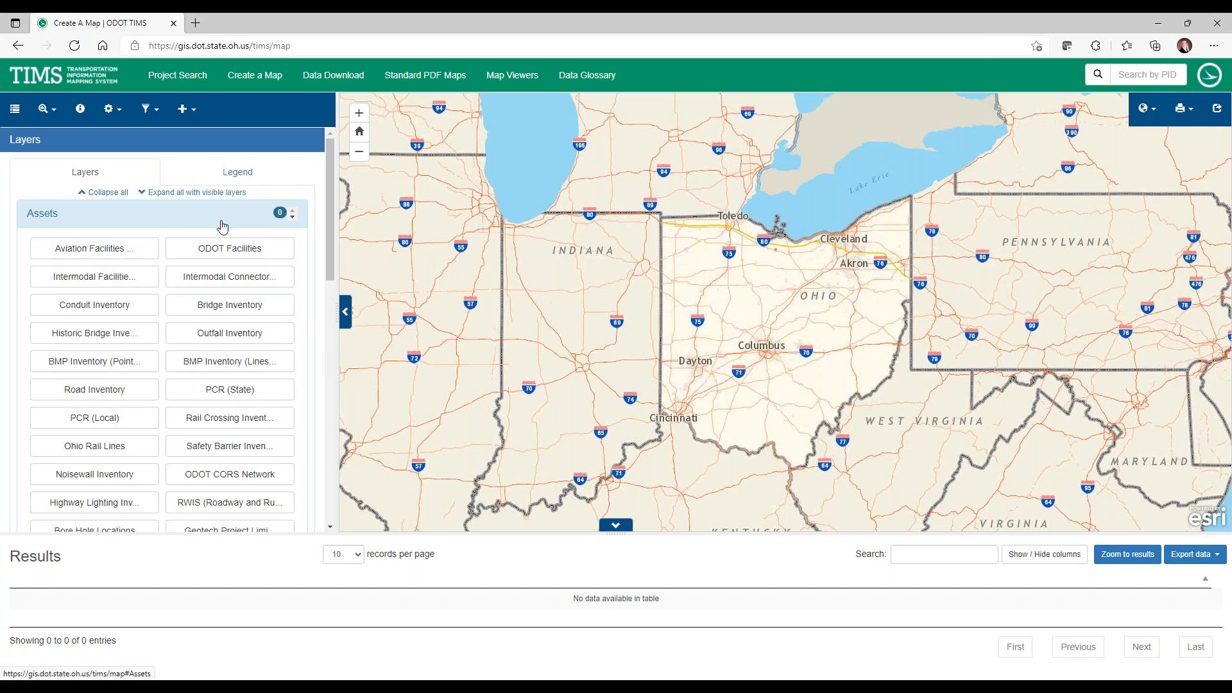
left_click(221, 249)
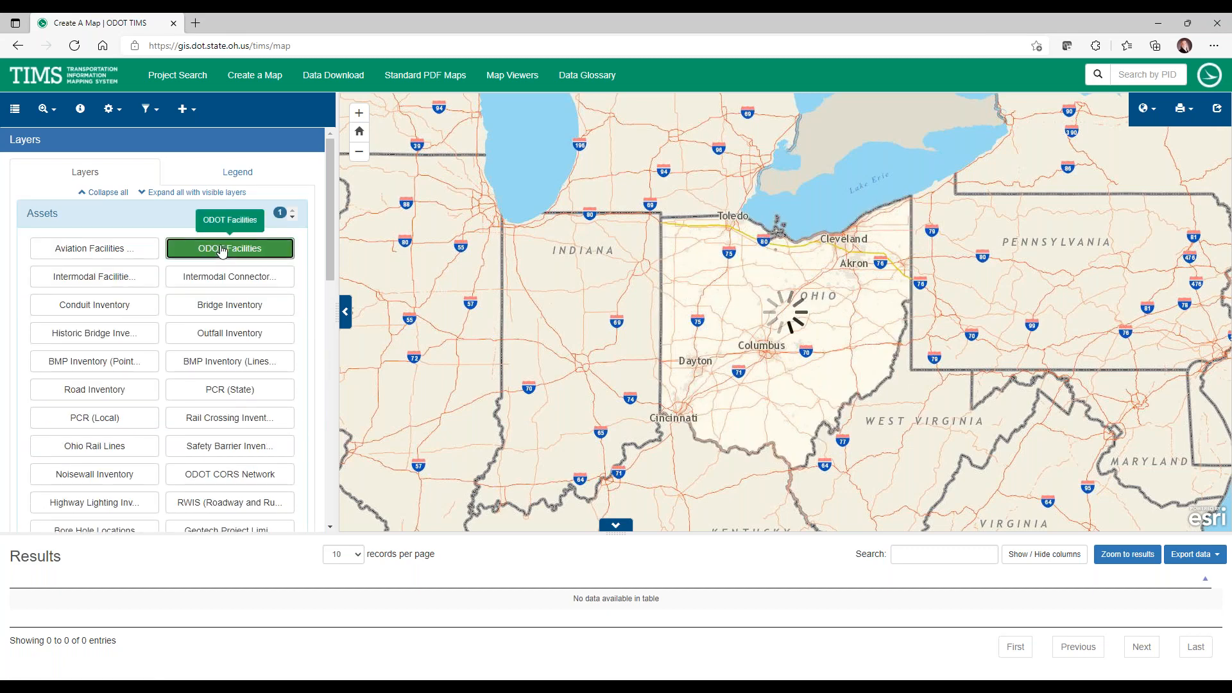
left_click(237, 172)
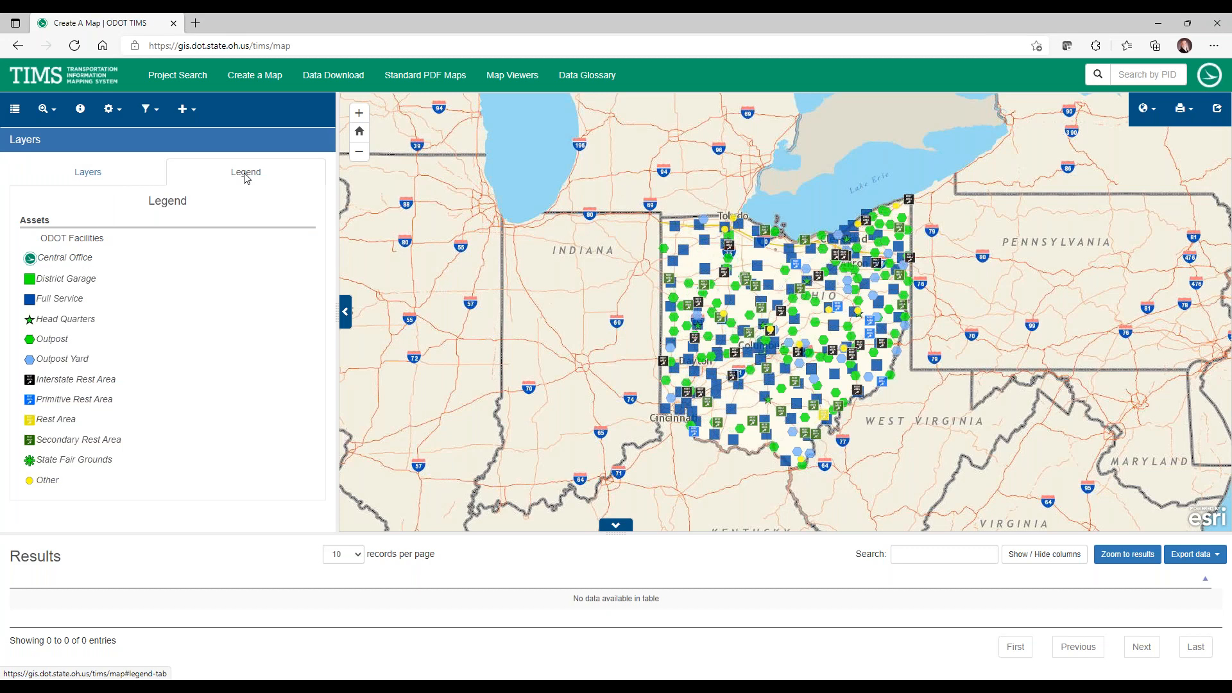
left_click(104, 173)
left_click(265, 248)
left_click(173, 214)
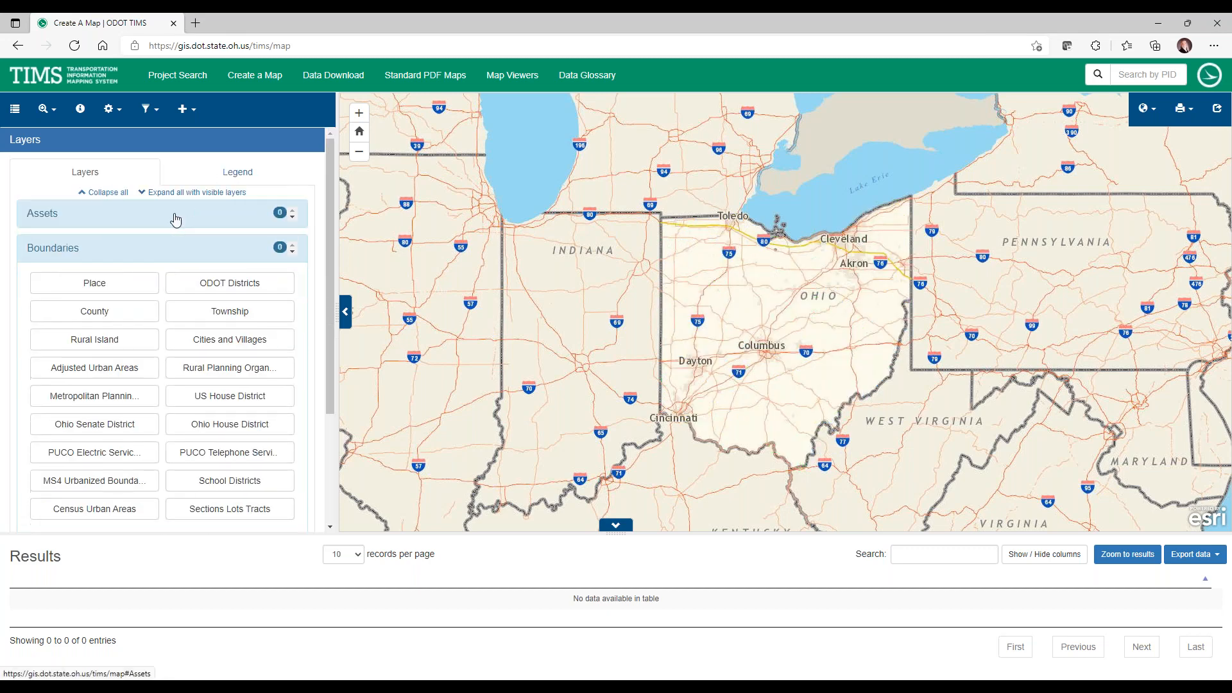
Collapse the Boundaries group and examine the layers available in the Environmental group before collapsing it.
left_click(154, 258)
left_click(151, 283)
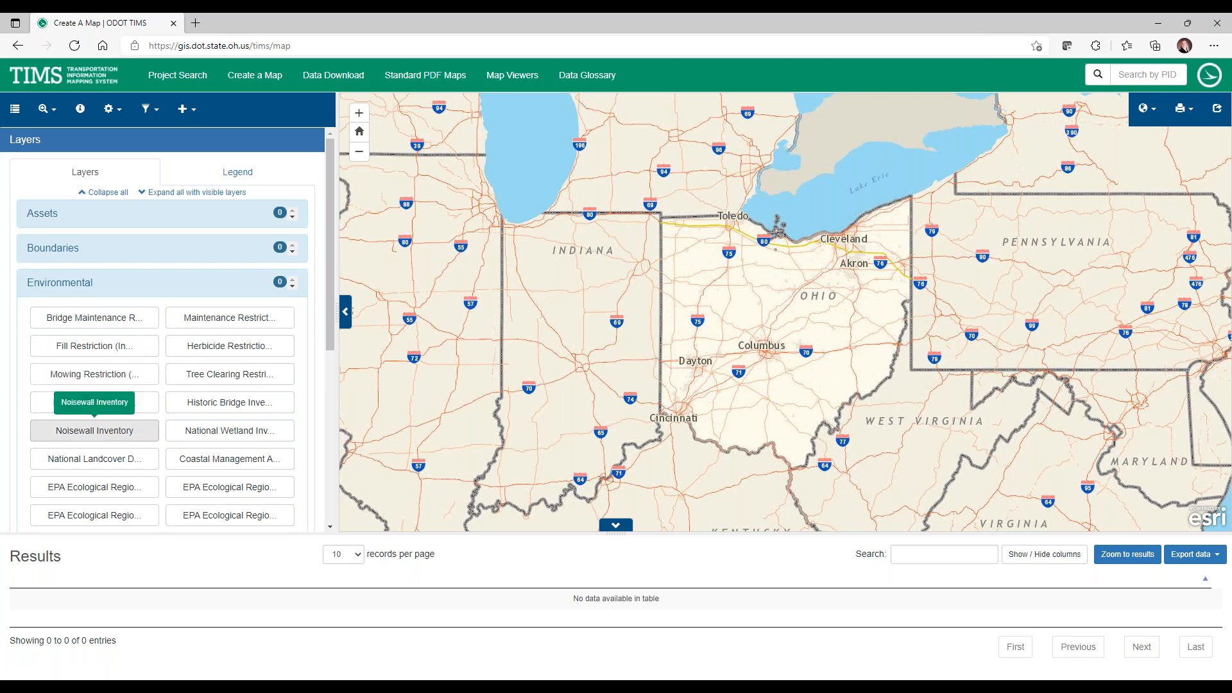
scroll(102, 469, "down", 1)
scroll(103, 470, "down", 3)
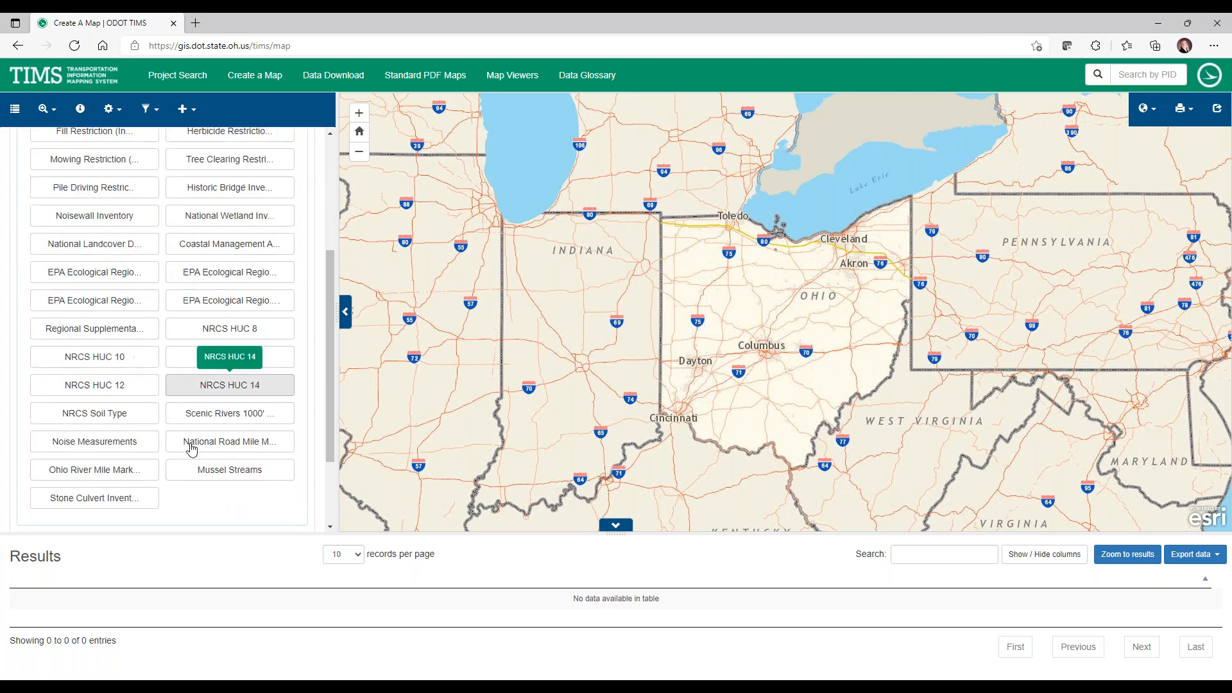
scroll(191, 449, "down", 1)
scroll(128, 270, "up", 5)
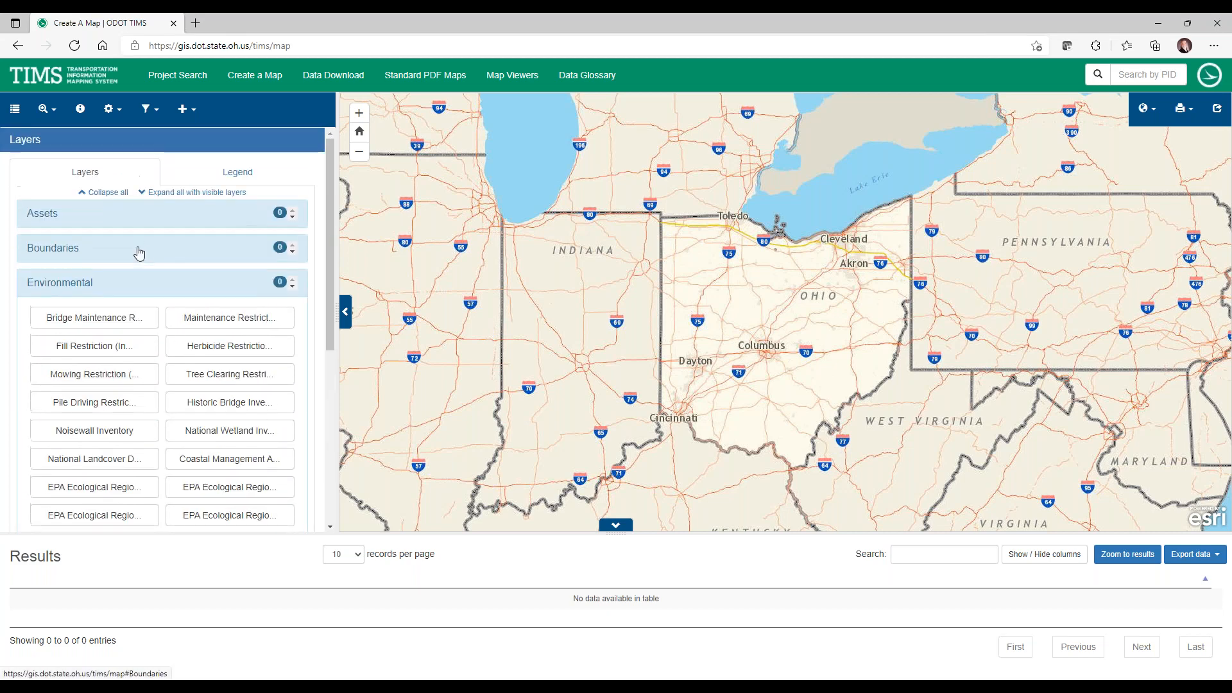
left_click(121, 281)
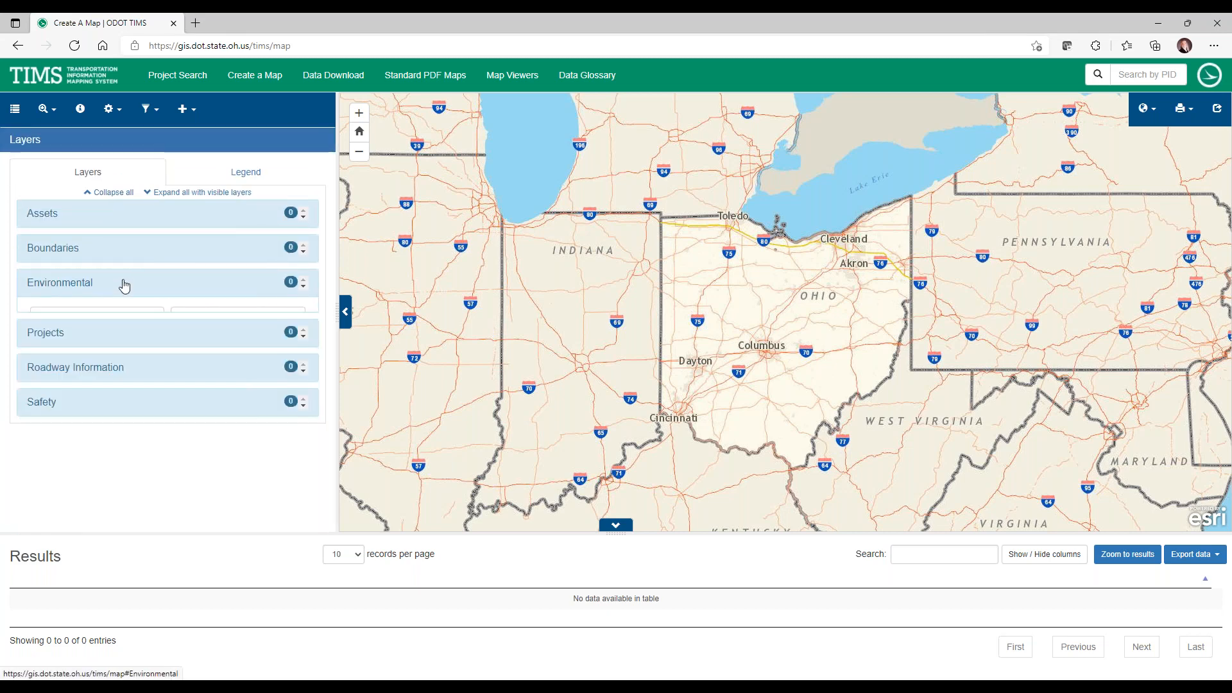
Examine the layers in the Projects group, collapse it, and look through the full Roadway Information layer list.
left_click(121, 324)
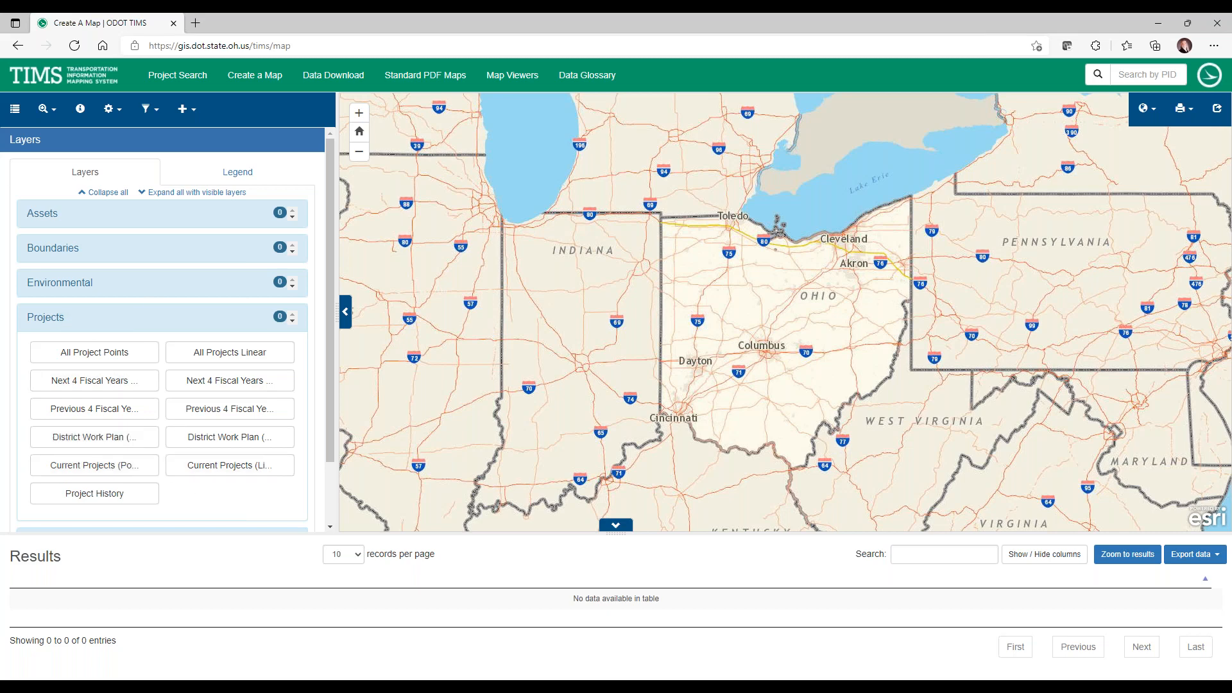
left_click(144, 323)
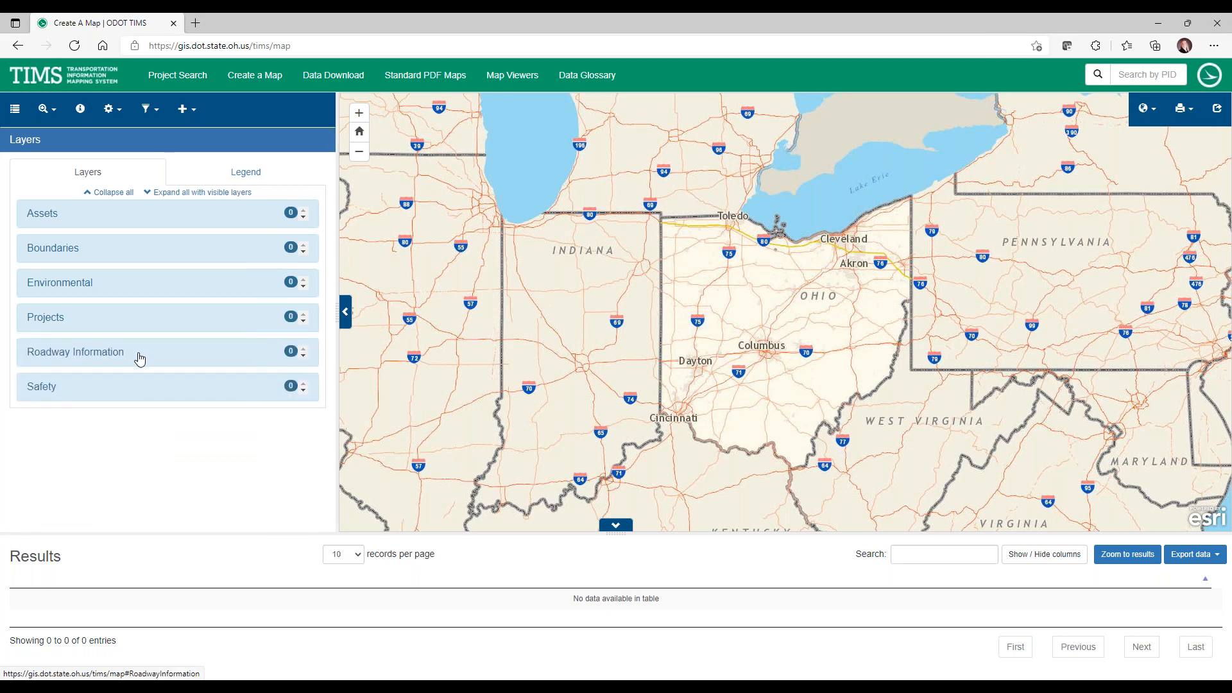
left_click(140, 359)
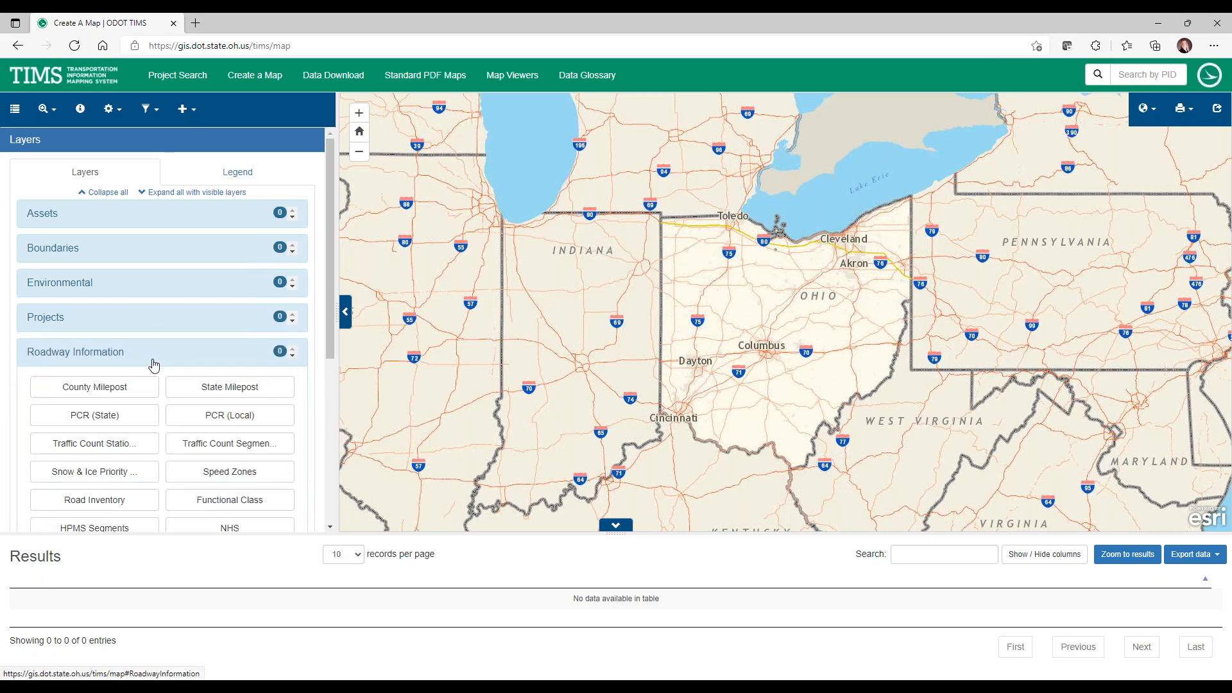
scroll(151, 363, "down", 2)
scroll(153, 366, "down", 2)
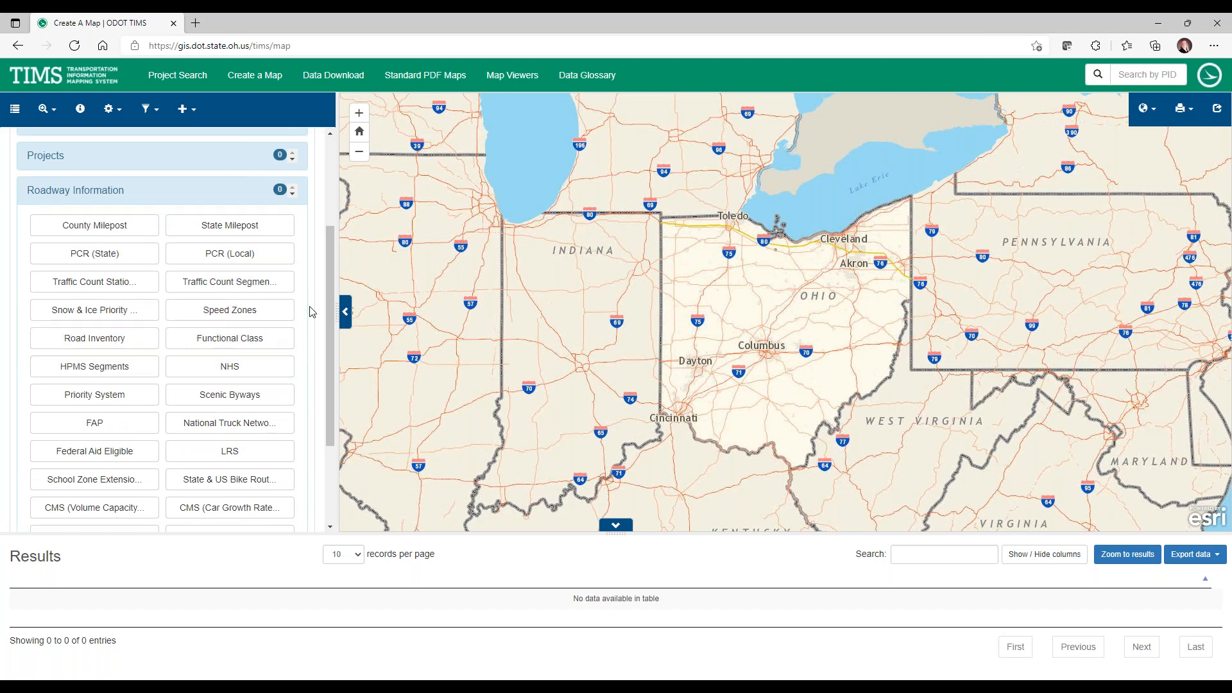
scroll(311, 310, "down", 2)
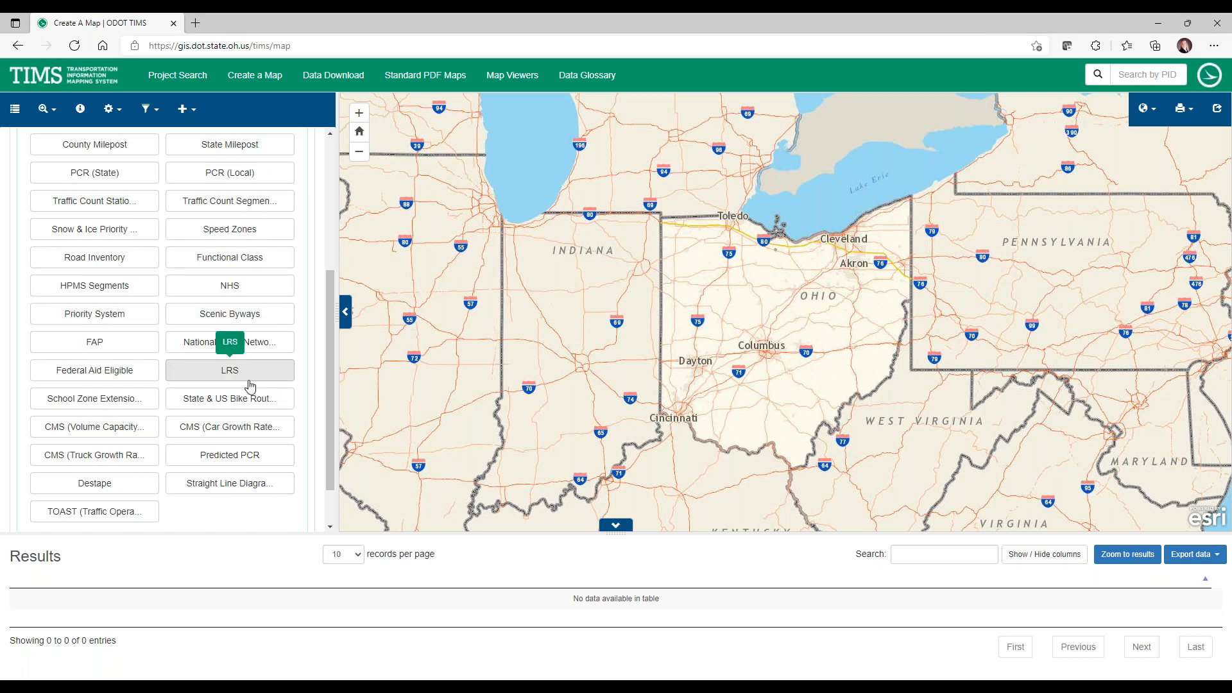
scroll(251, 386, "down", 1)
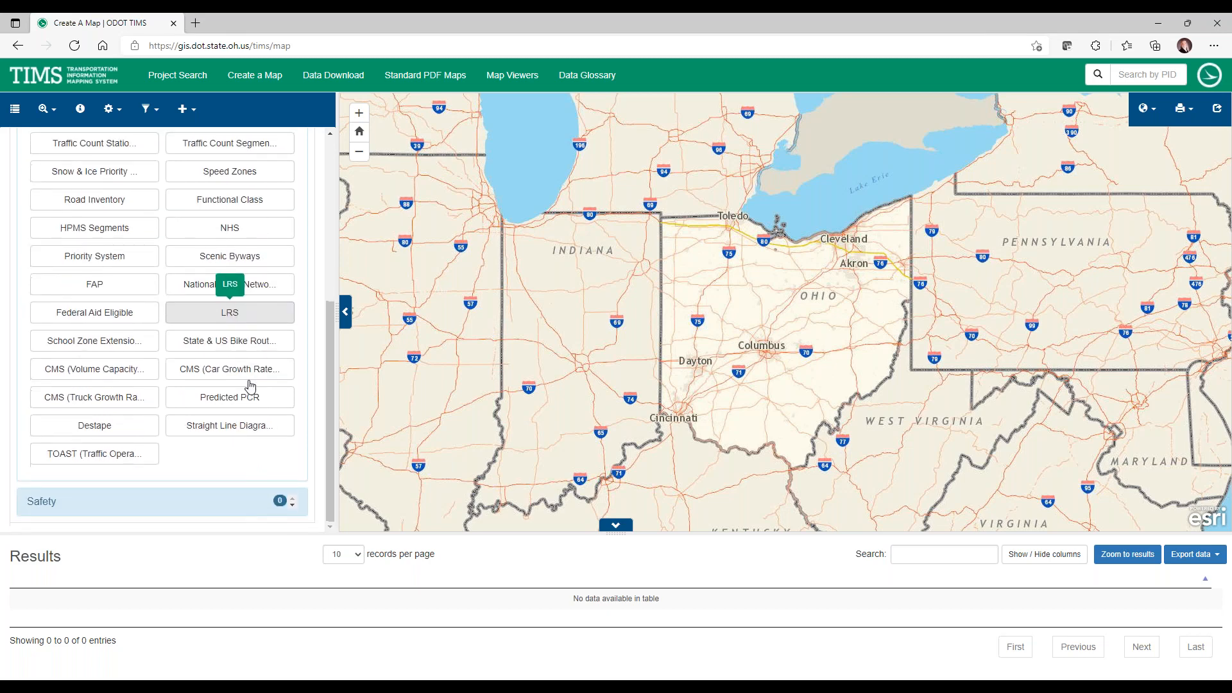
Examine the crash layers in the Safety group and collapse all layer groups.
left_click(151, 507)
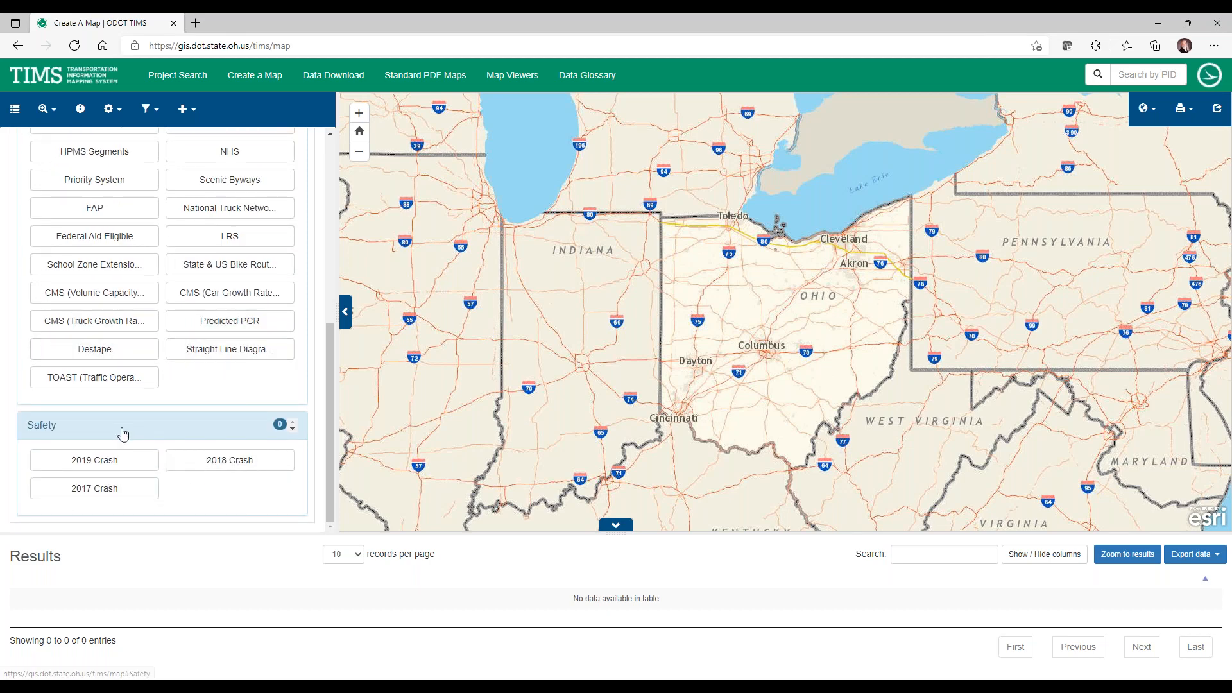
left_click(69, 432)
left_click(68, 507)
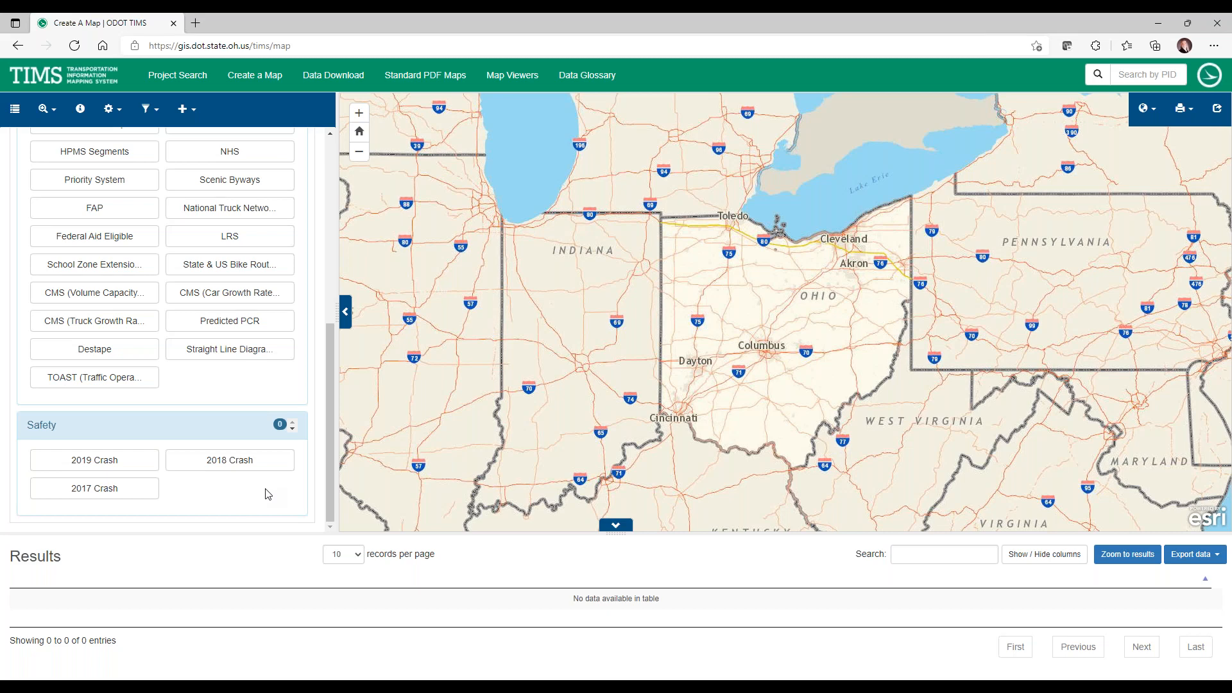
left_click(148, 423)
left_click_drag(330, 424, 325, 230)
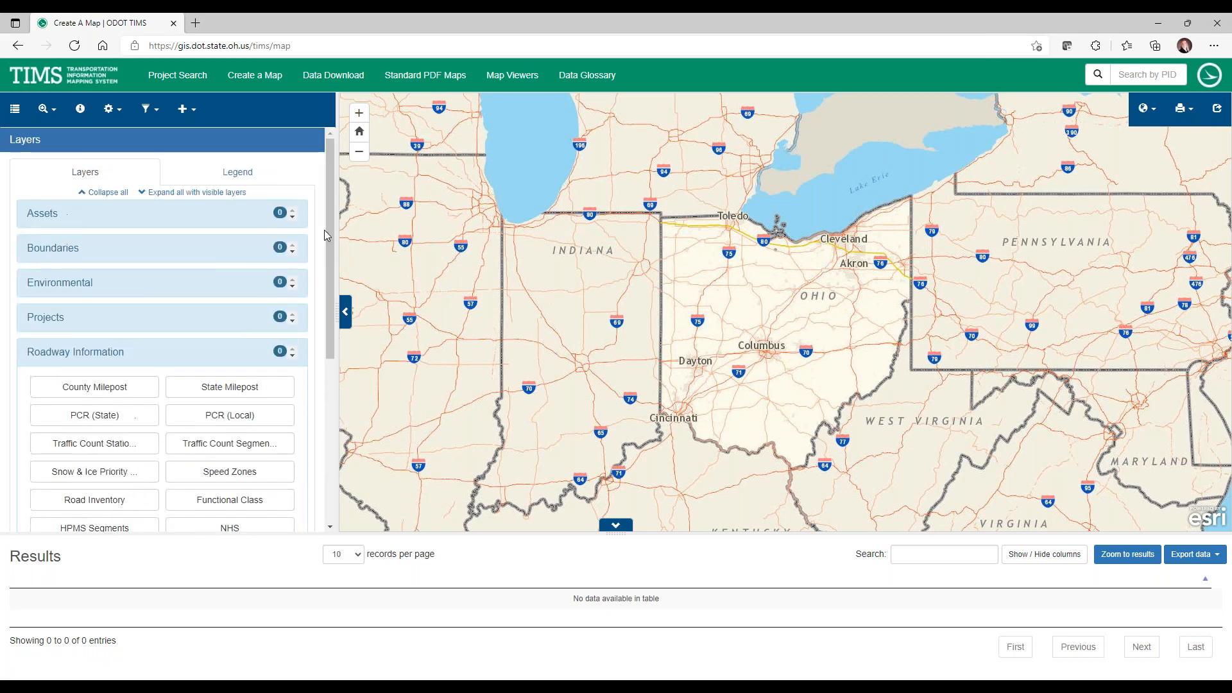
left_click(106, 192)
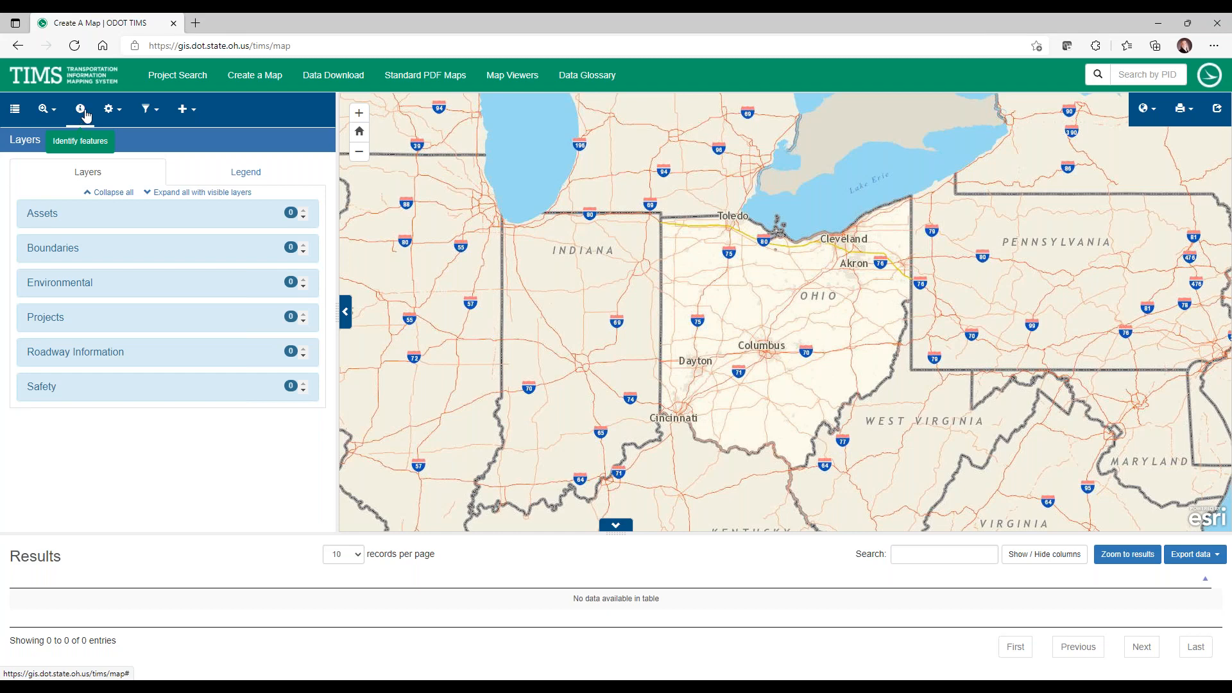
Review the available map tools, the filter methods, and the data types that can be added to the map.
left_click(110, 115)
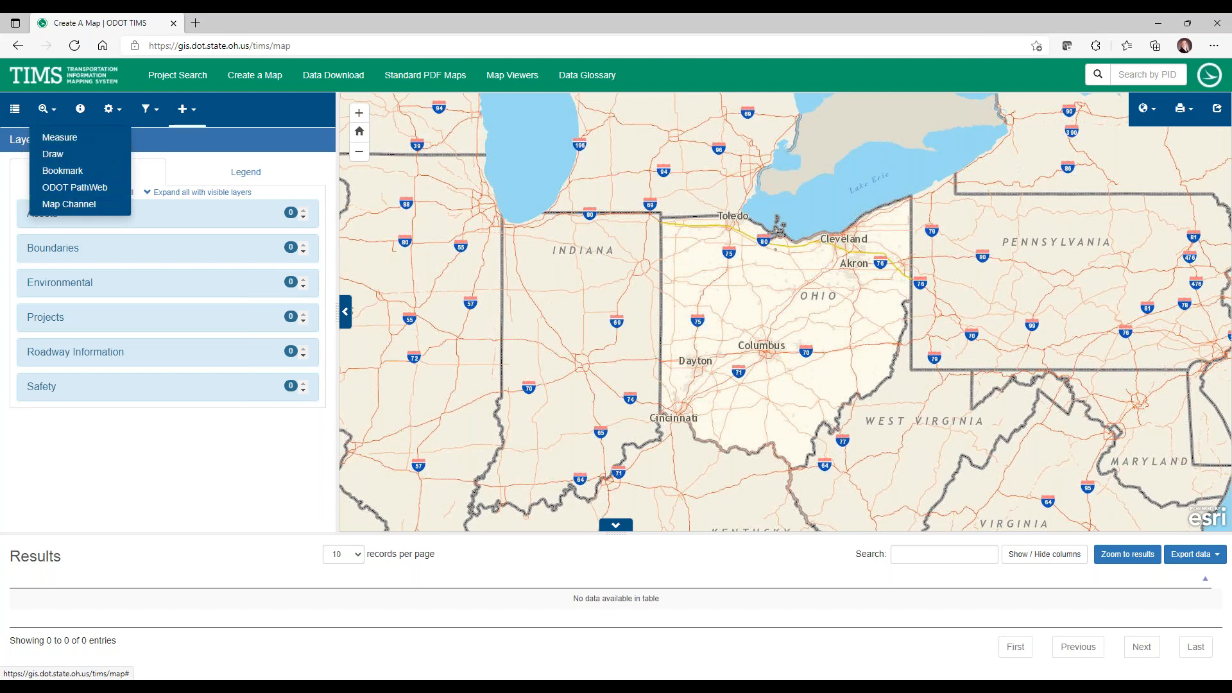
left_click(206, 106)
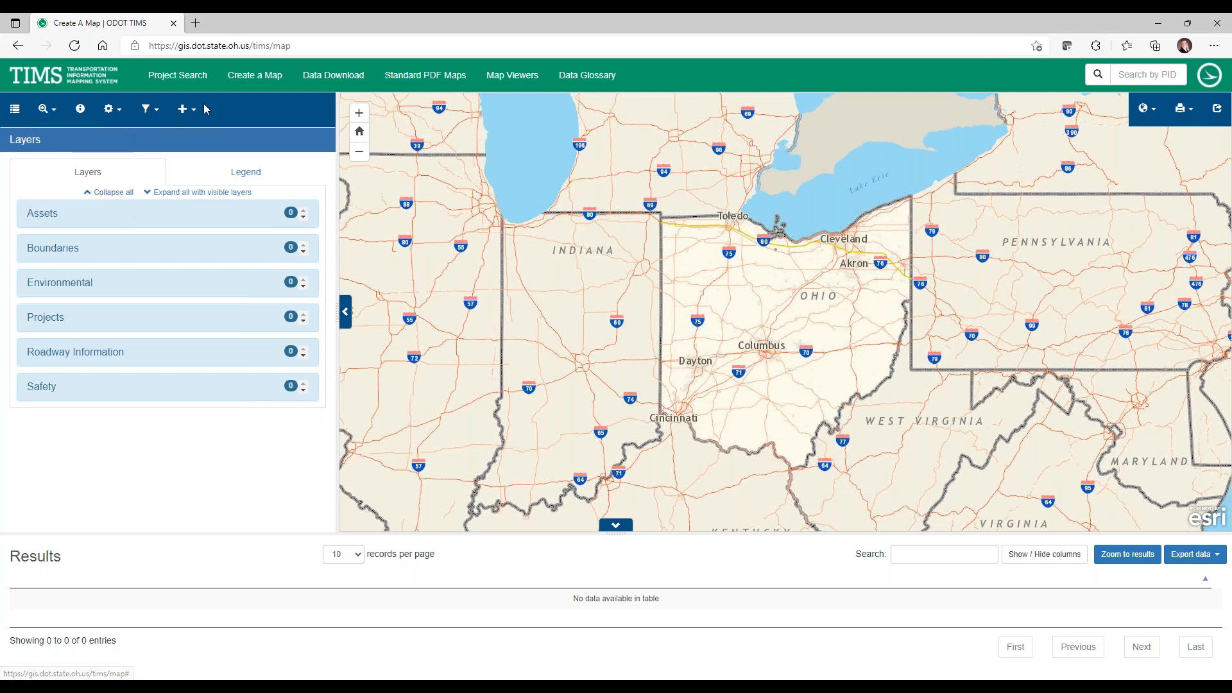
left_click(152, 112)
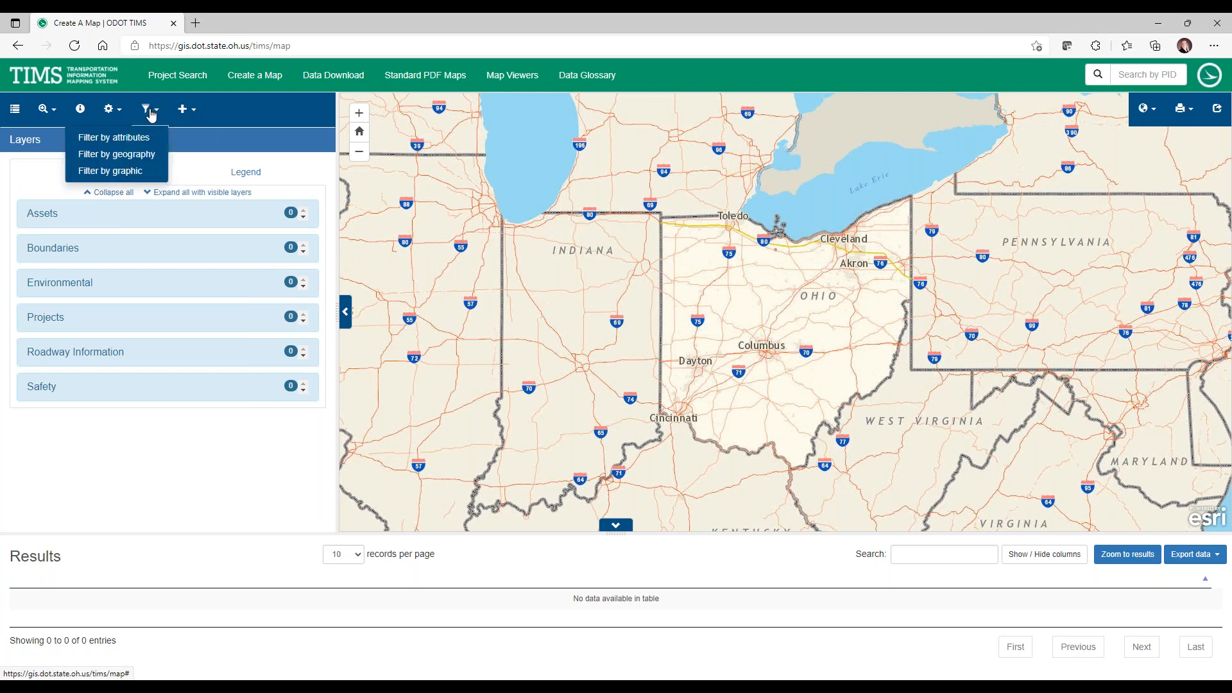
left_click(239, 113)
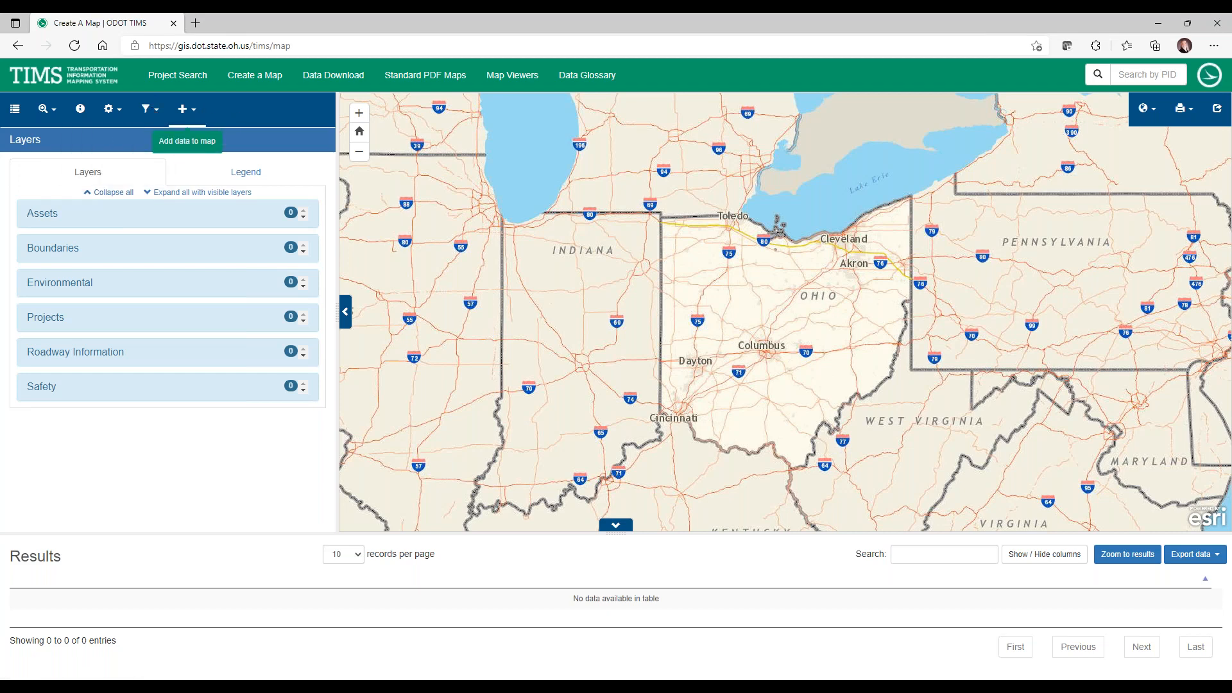
left_click(185, 109)
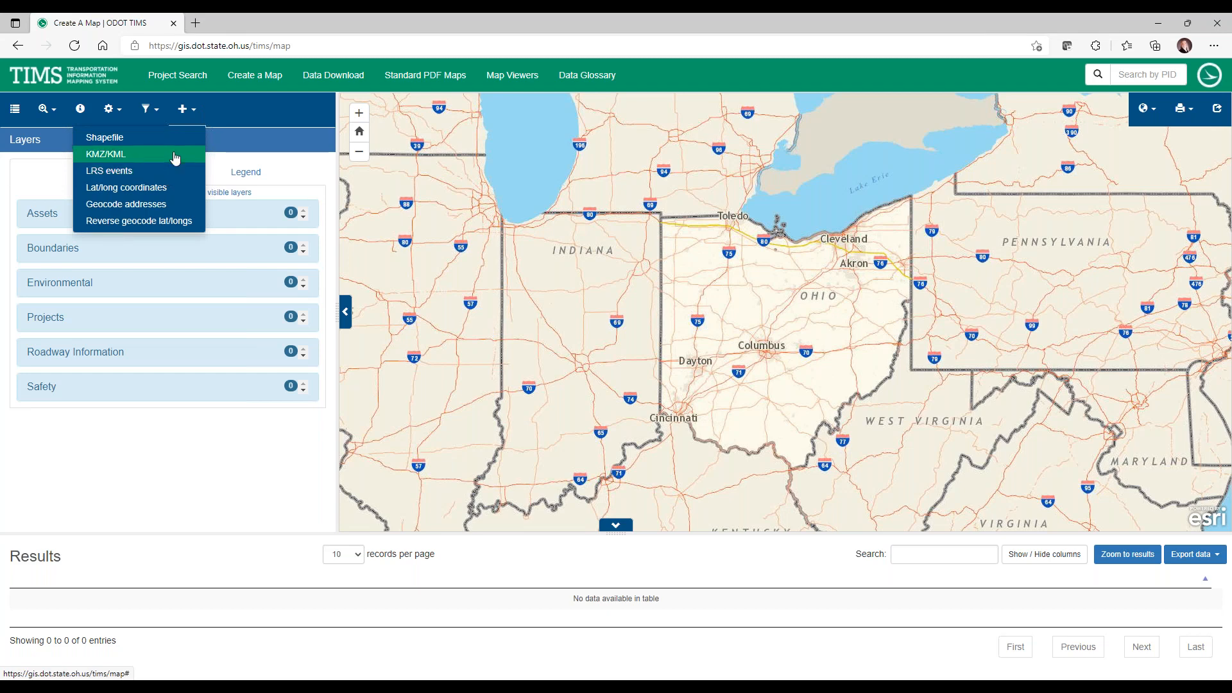
left_click(239, 113)
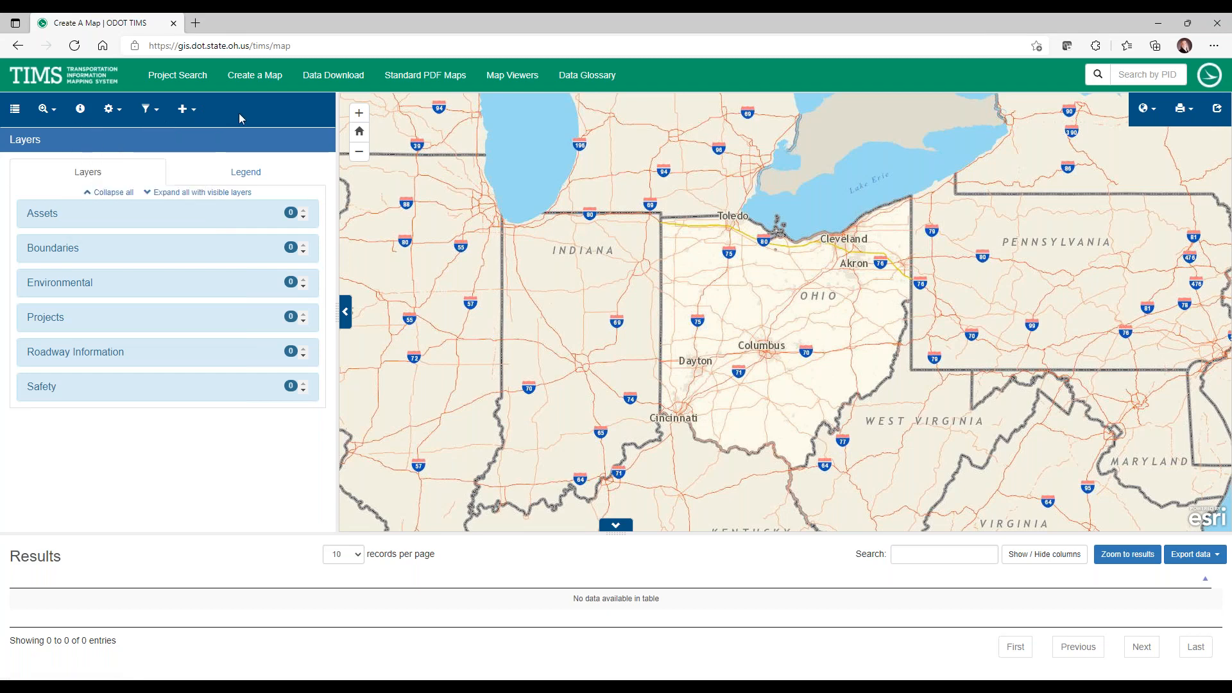
Find the WOOD county area on the map using the Find area search by County.
left_click(45, 119)
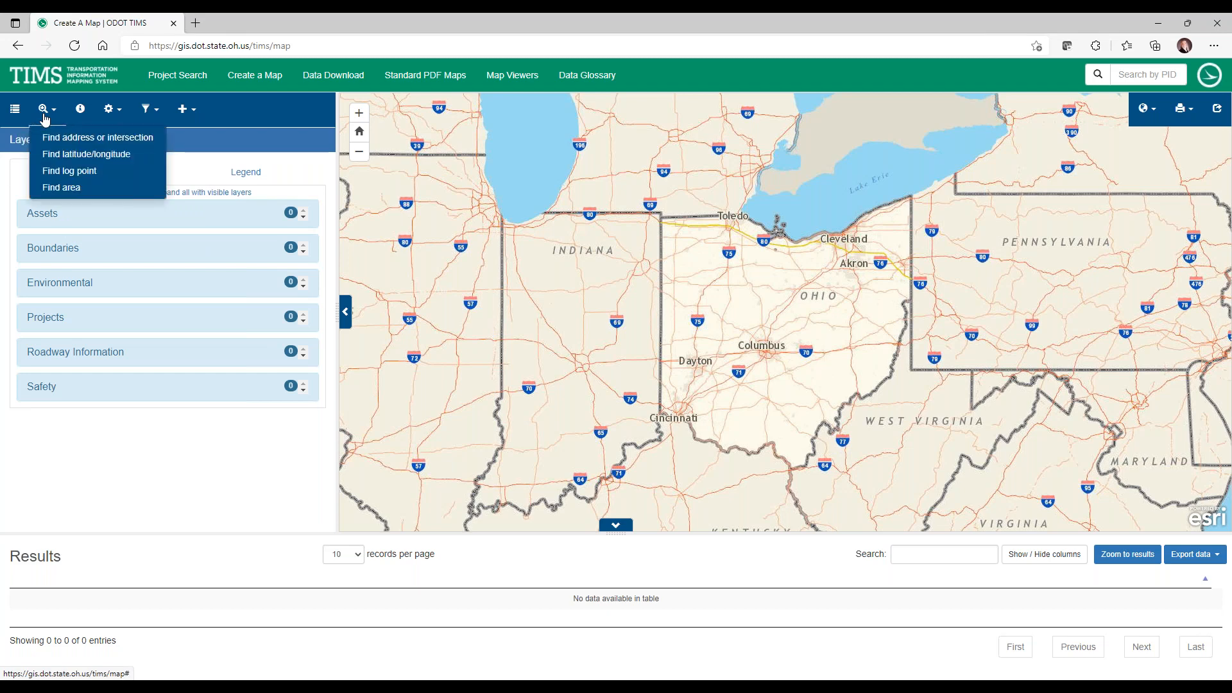
left_click(50, 188)
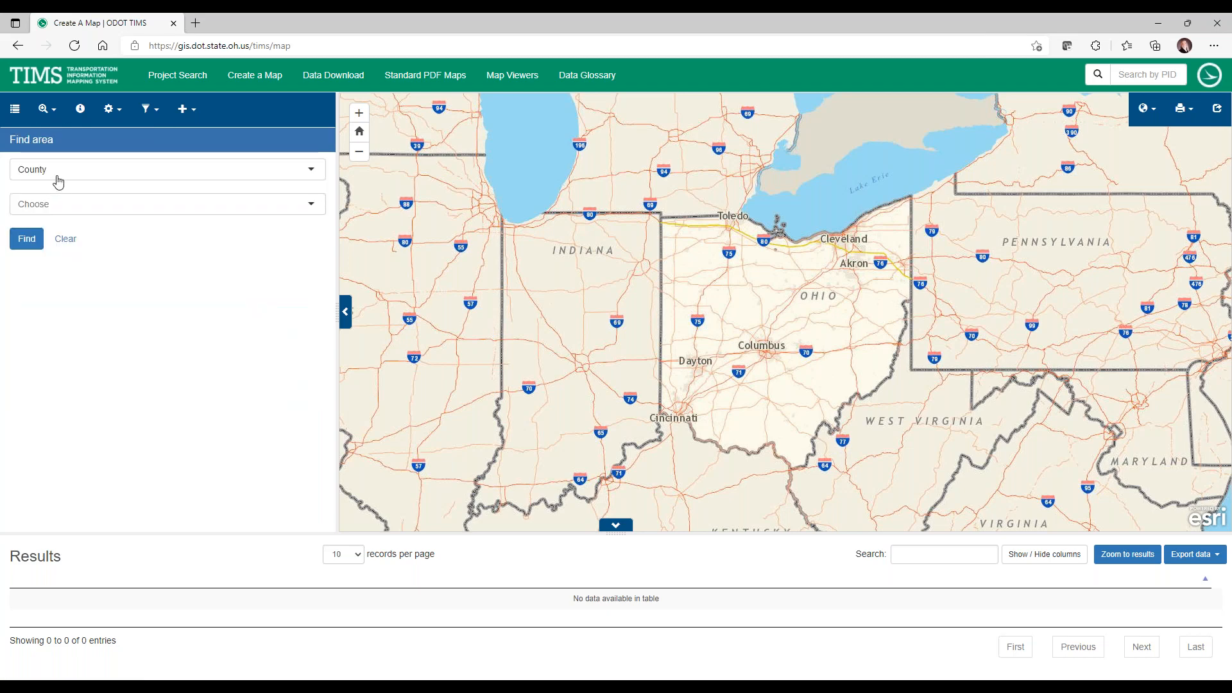
left_click(66, 172)
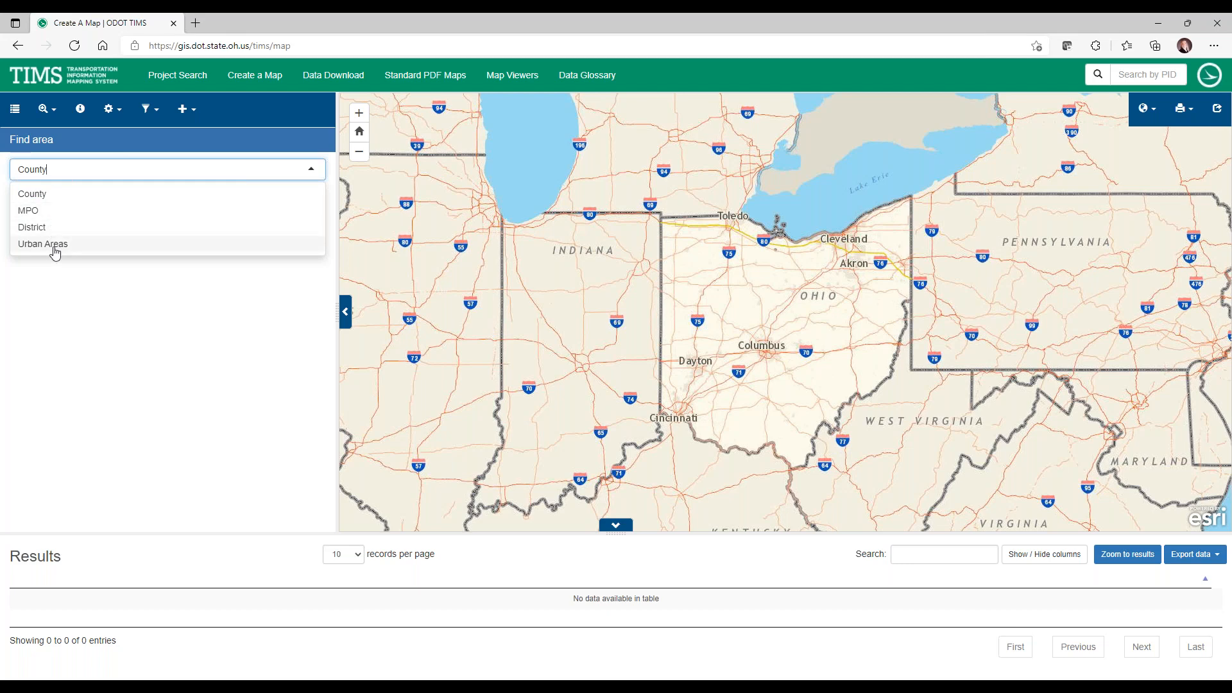
left_click(58, 195)
left_click(66, 204)
type("wo")
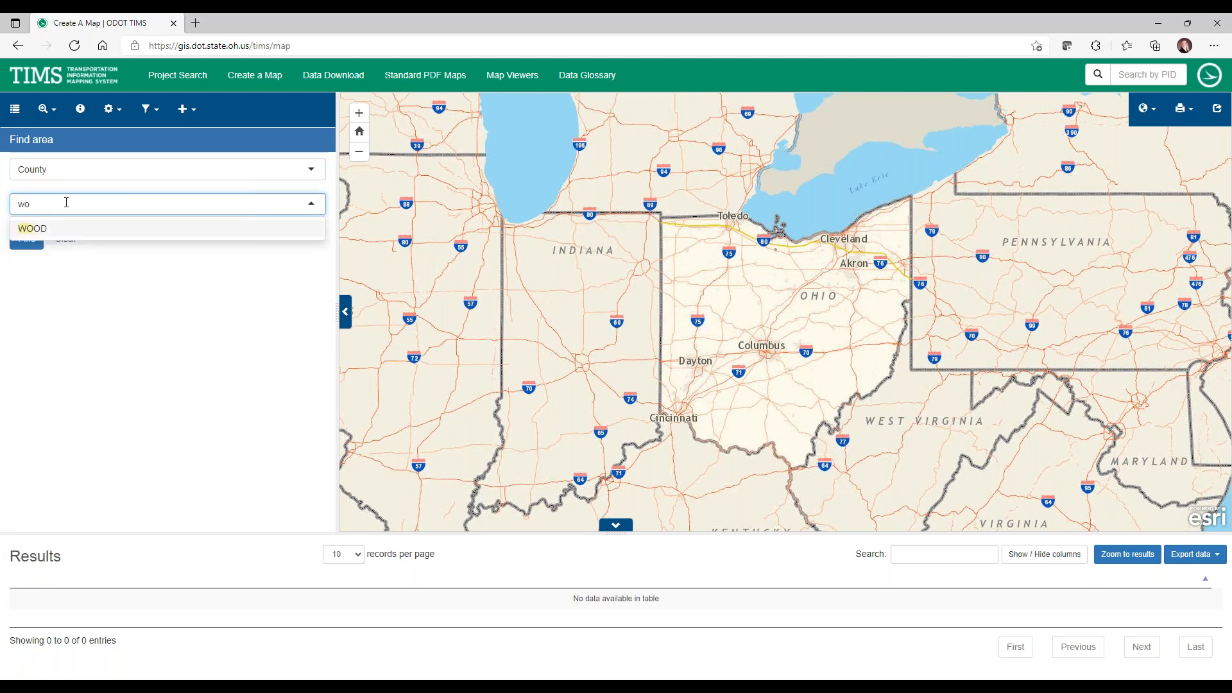
left_click(60, 231)
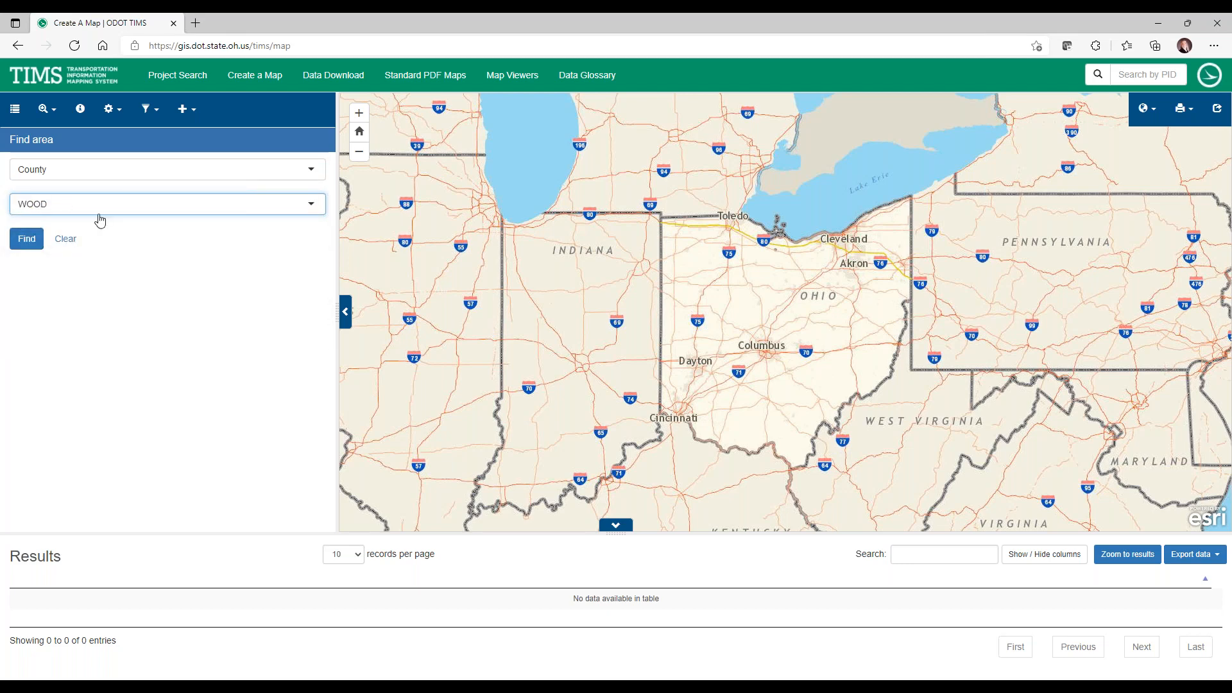
left_click(27, 240)
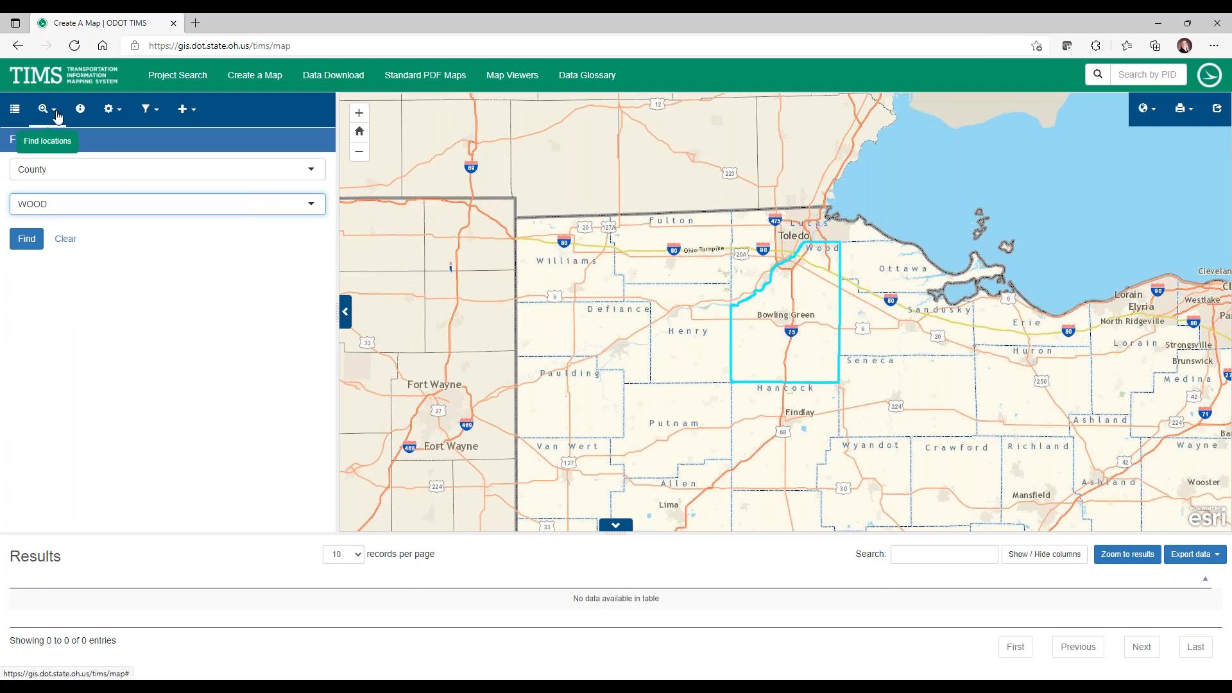
Find log point 15 on route IR 75 in WOOD county using the County LRS.
left_click(57, 116)
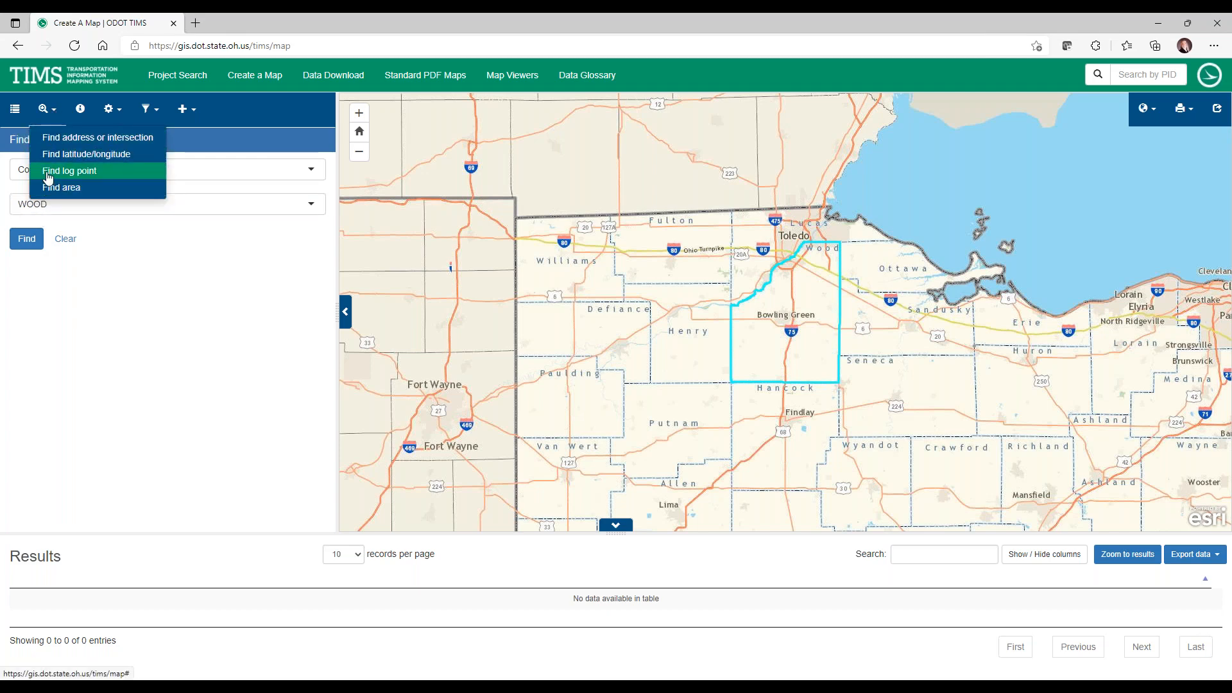
left_click(49, 175)
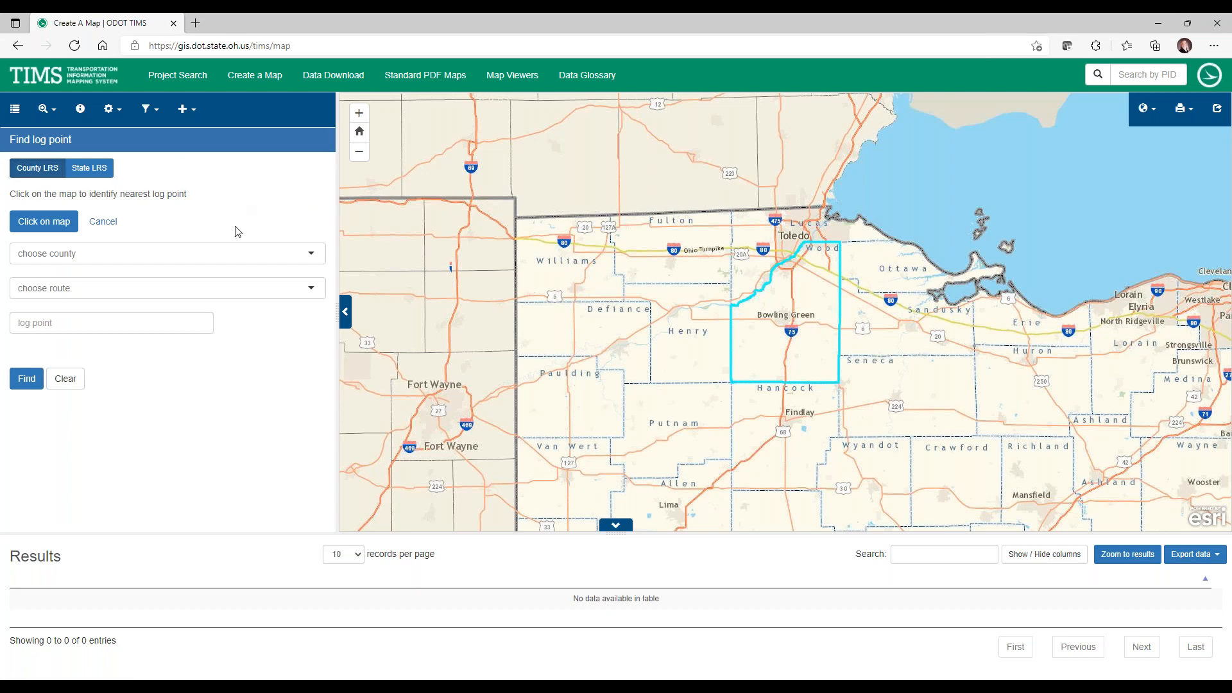
left_click(217, 259)
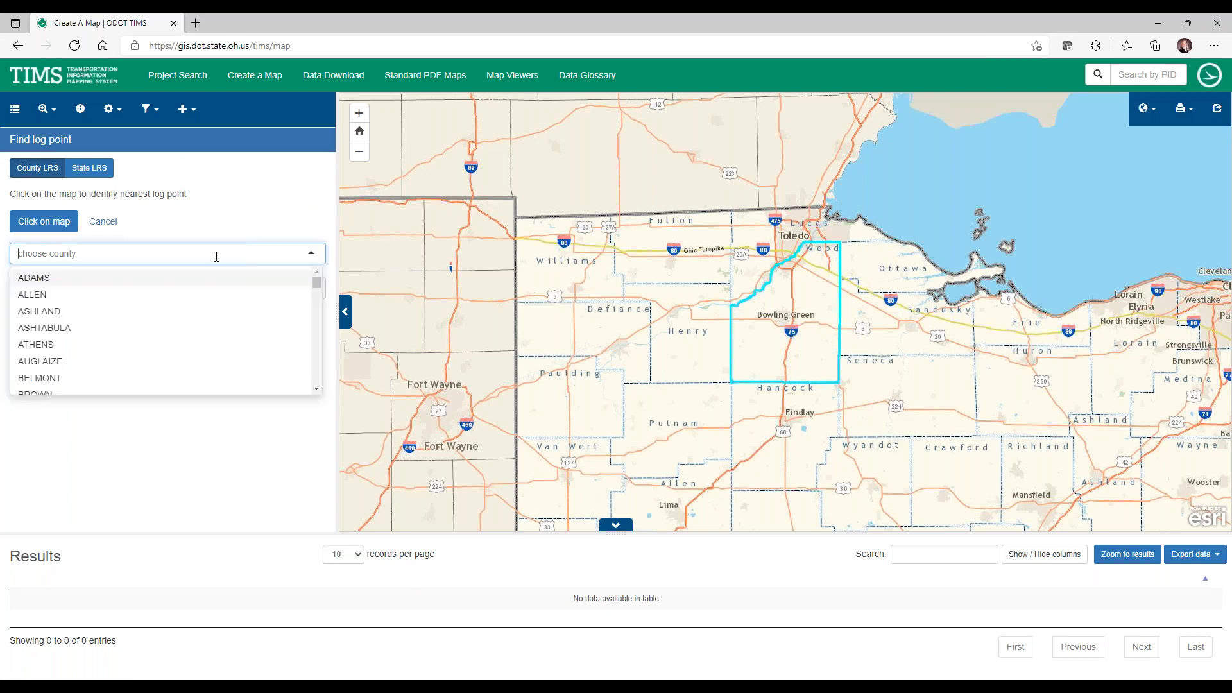
type("wood")
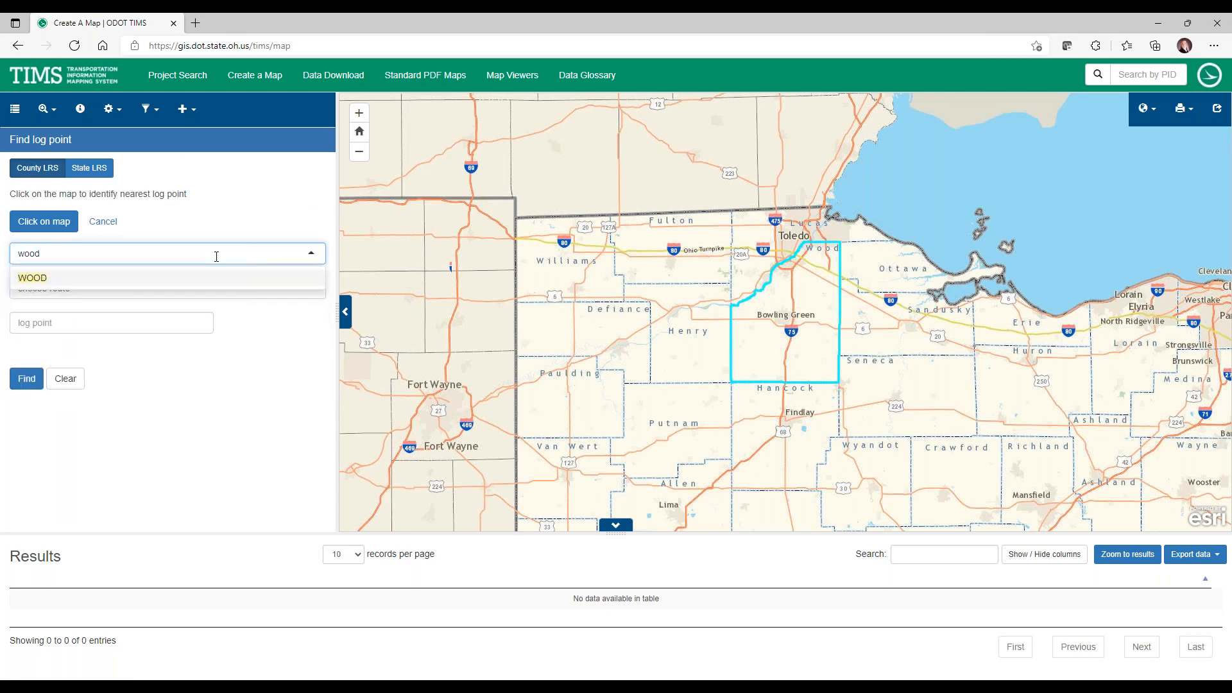
left_click(181, 276)
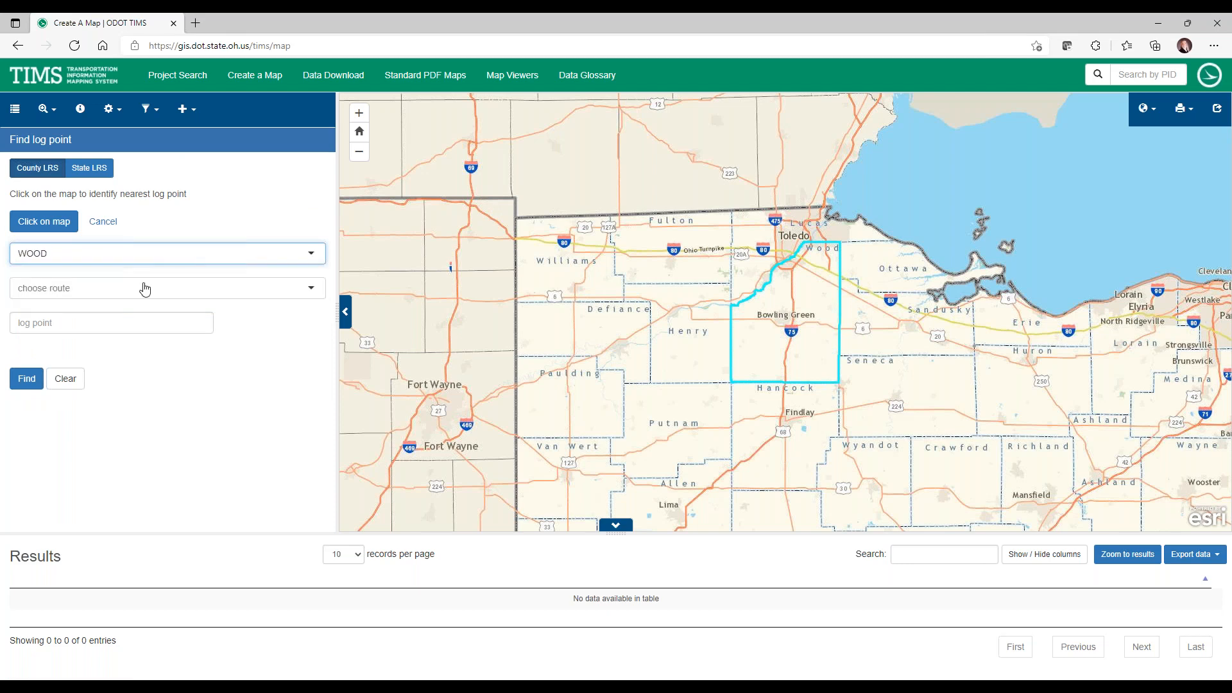
left_click(144, 286)
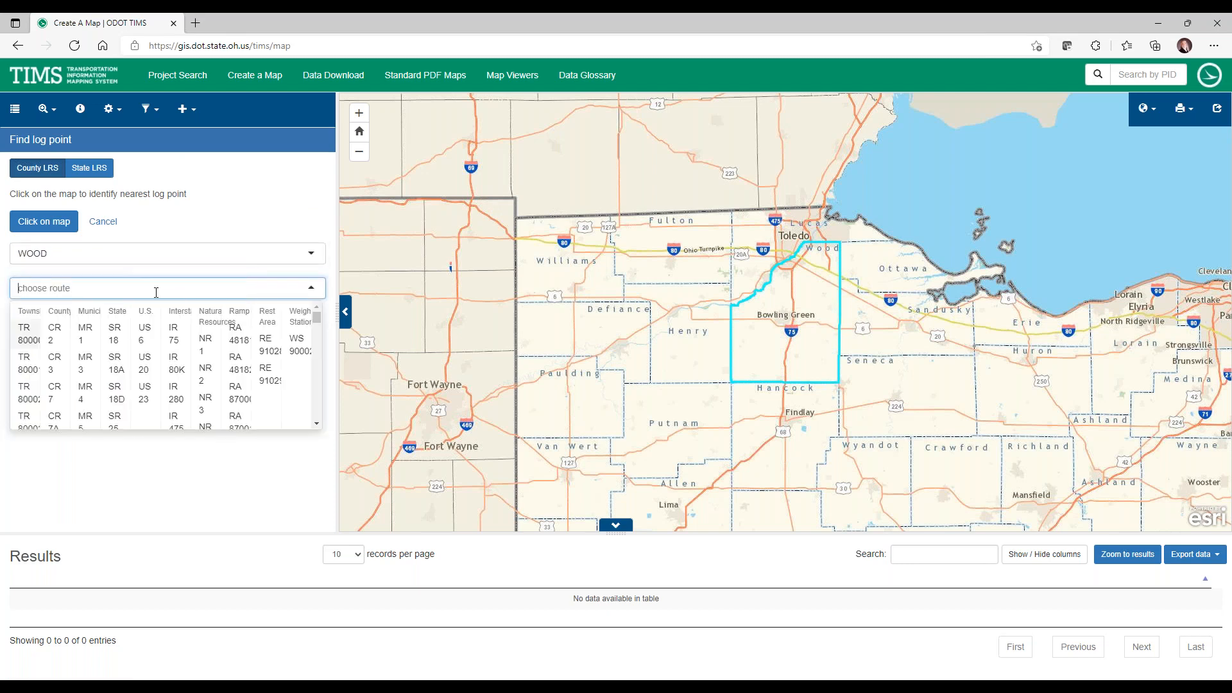
left_click(178, 346)
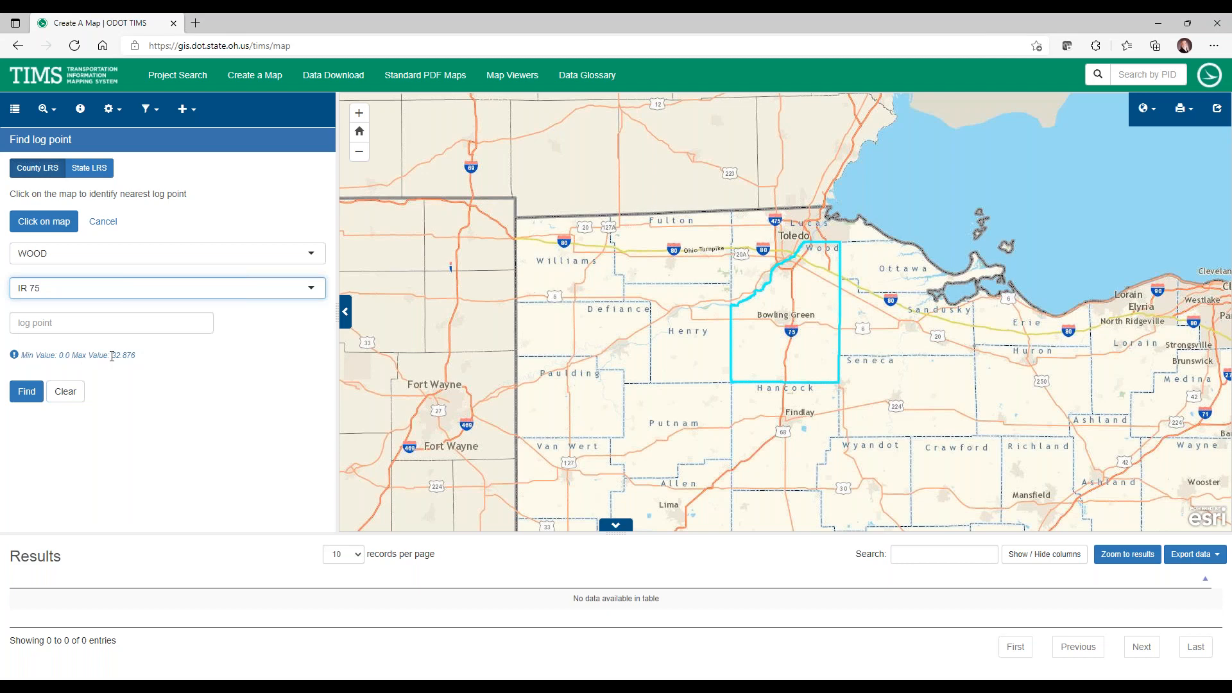
left_click(107, 322)
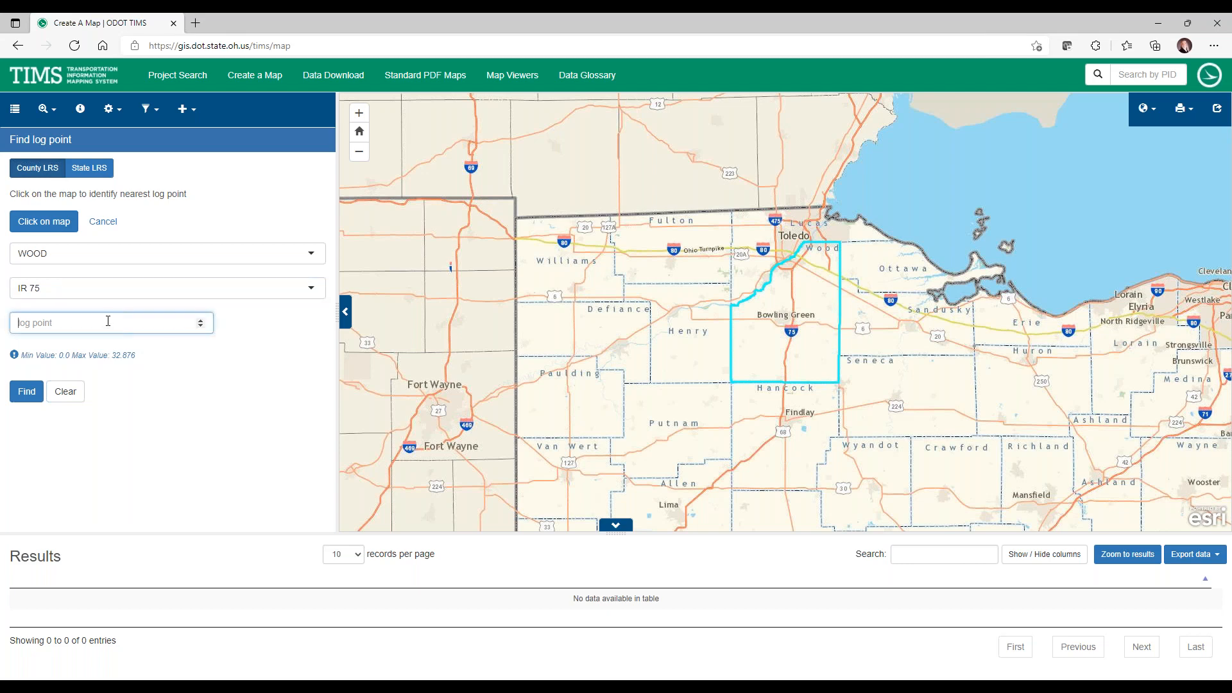
type("15")
left_click(32, 388)
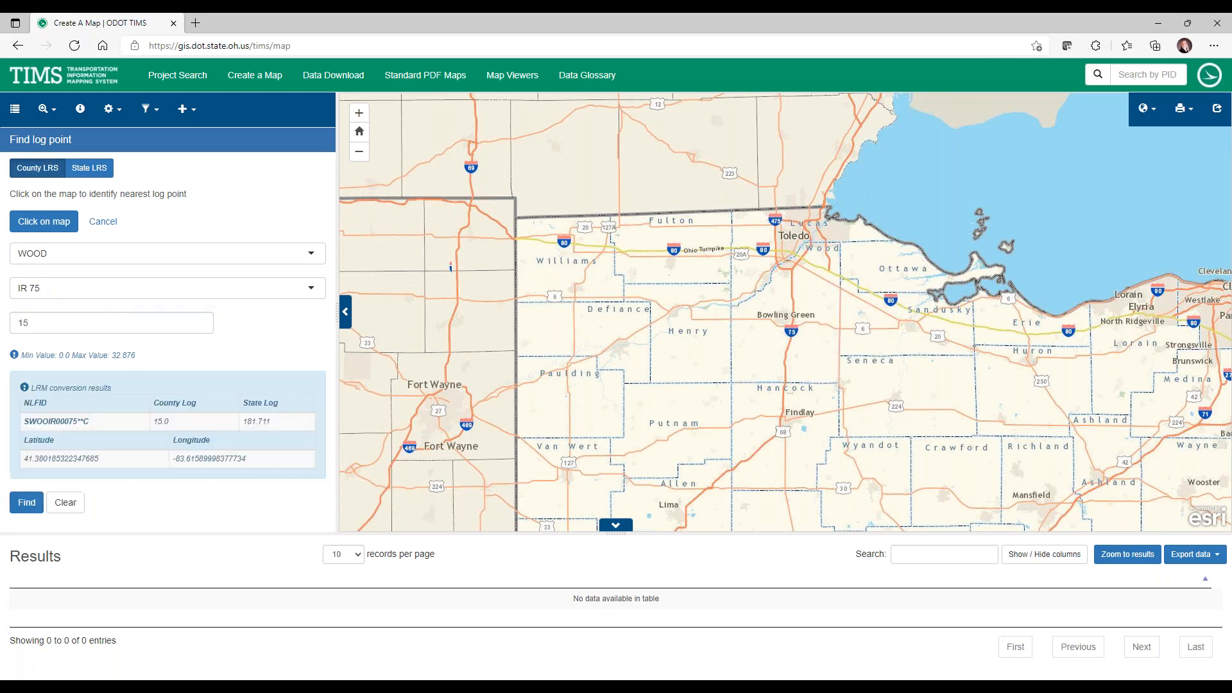
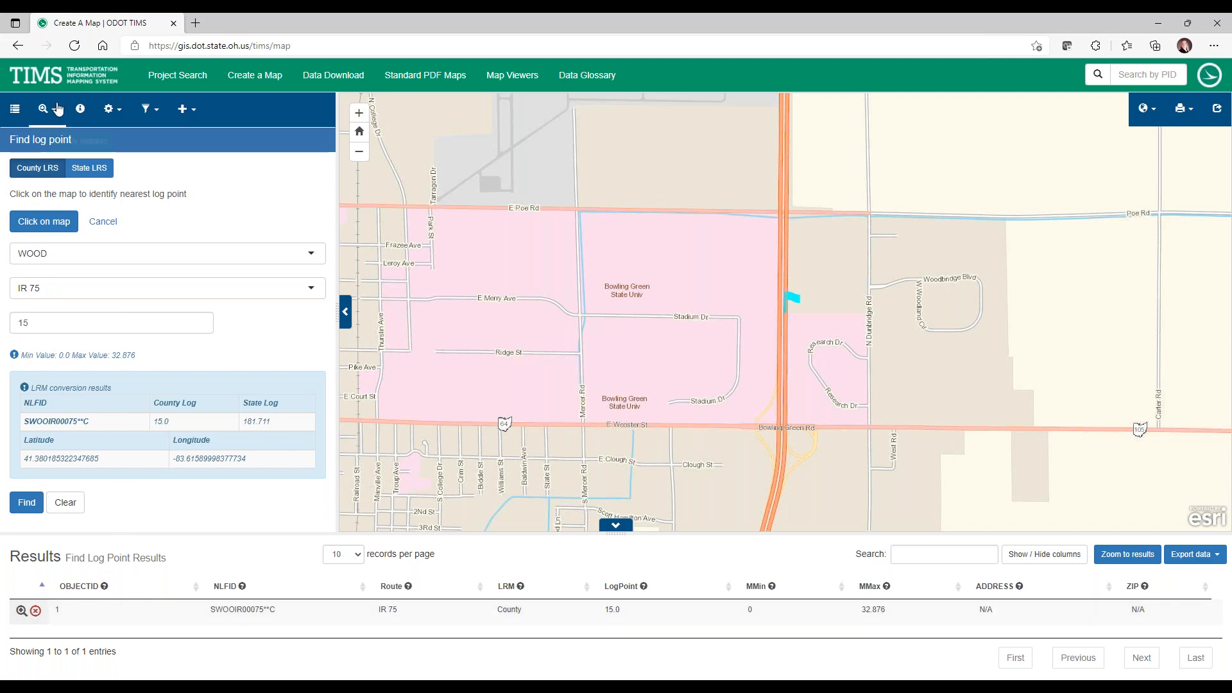
Identify the County LRS log point nearest to a spot picked on the map along E Poe Rd, just east of Mercer Rd.
left_click(15, 113)
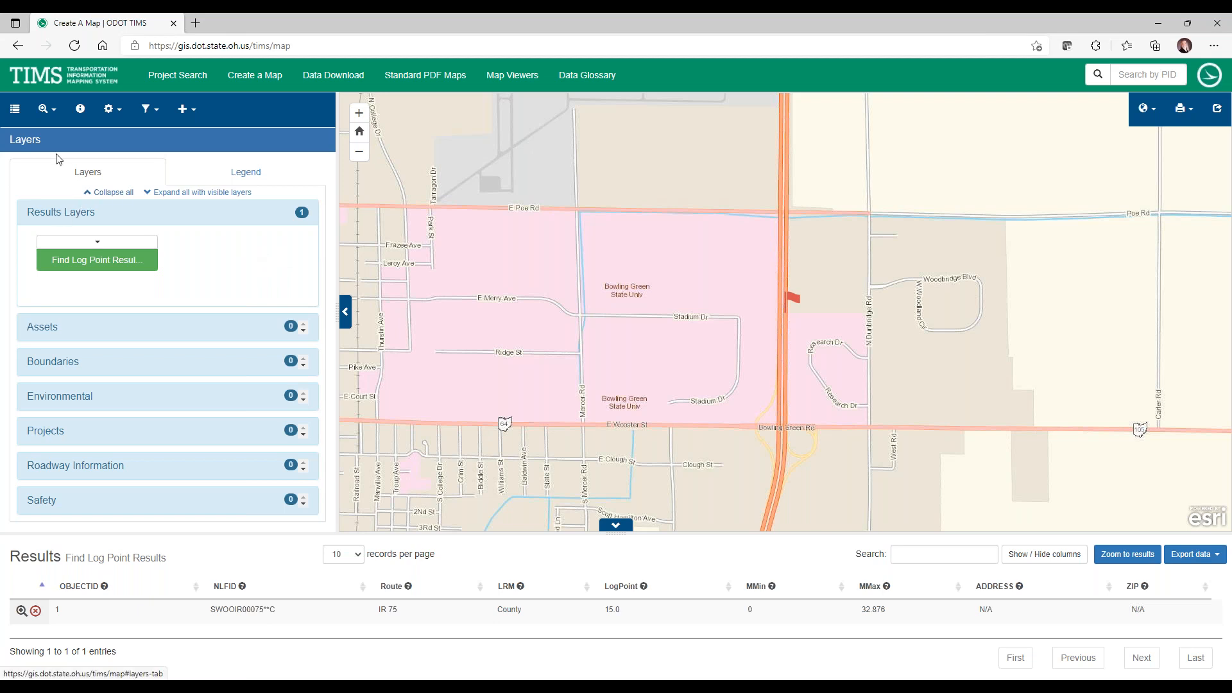
left_click(50, 117)
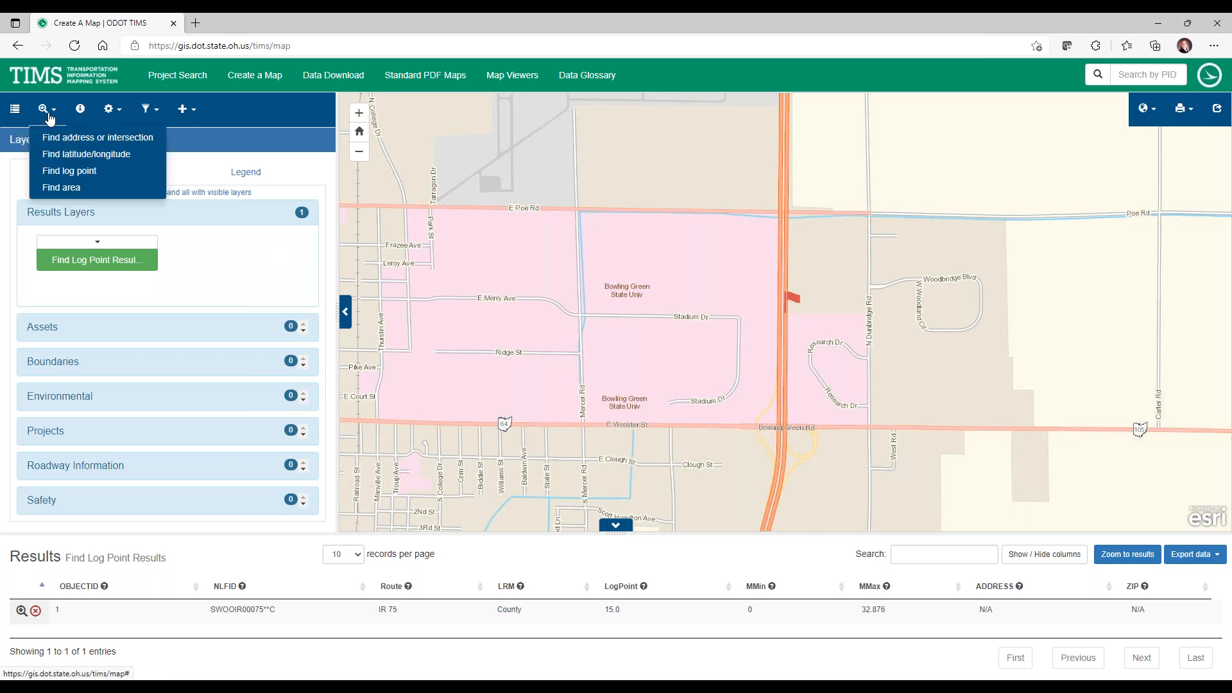
left_click(58, 172)
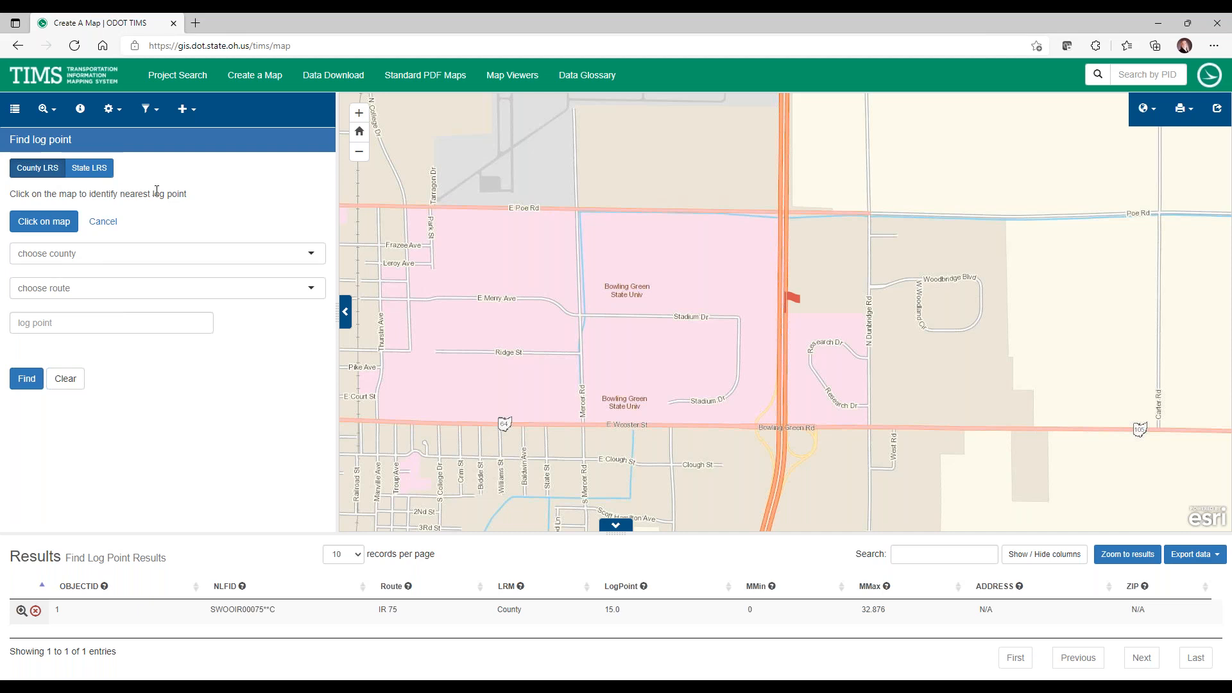
left_click(37, 226)
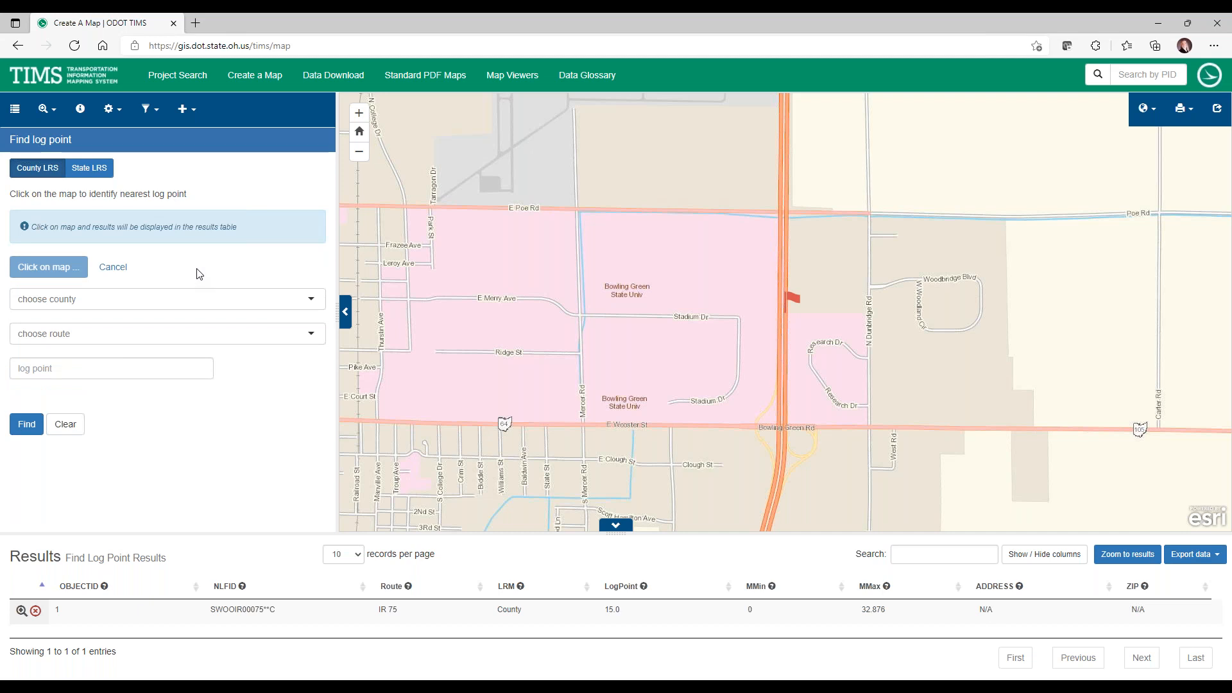
left_click(595, 209)
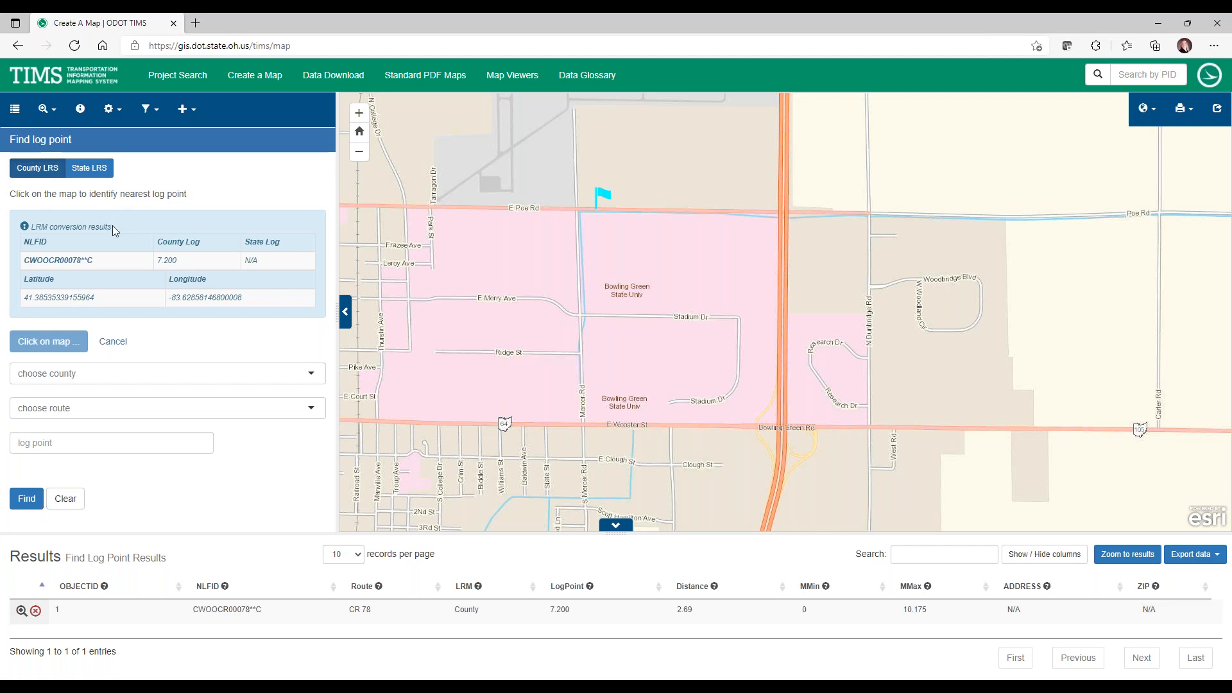
Identify the latitude and longitude of a map spot north of Poe Rd and east of the interstate, in decimal degrees and degrees minutes seconds.
left_click(52, 114)
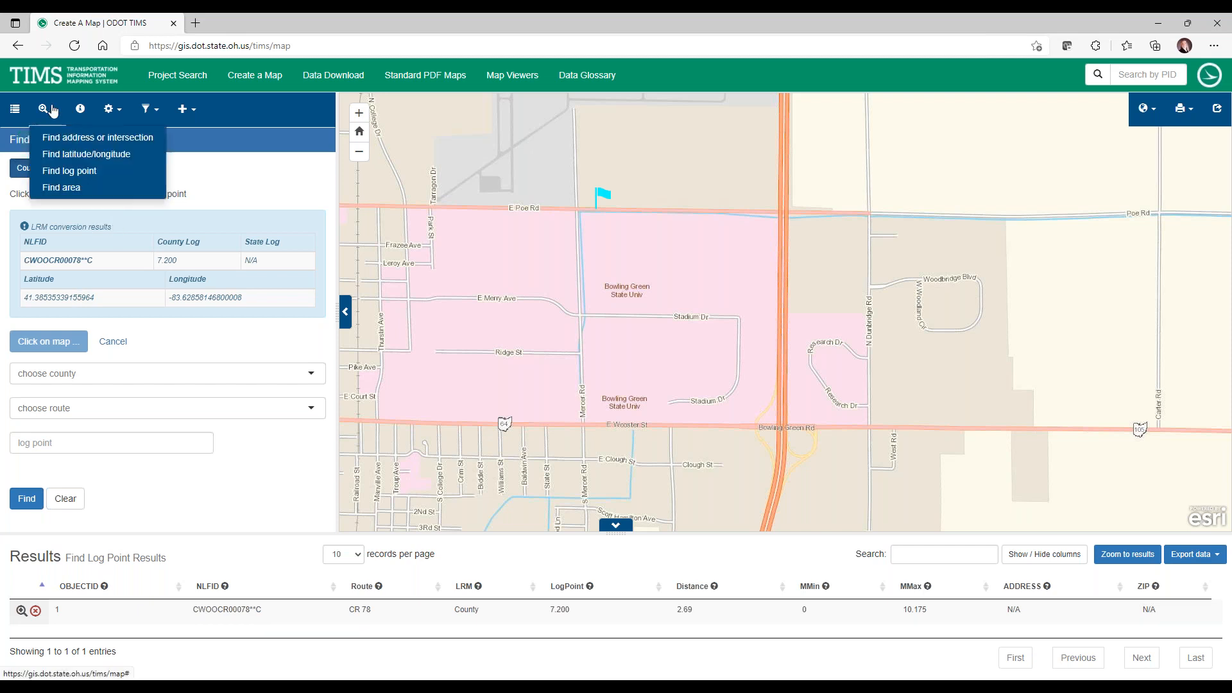
left_click(64, 156)
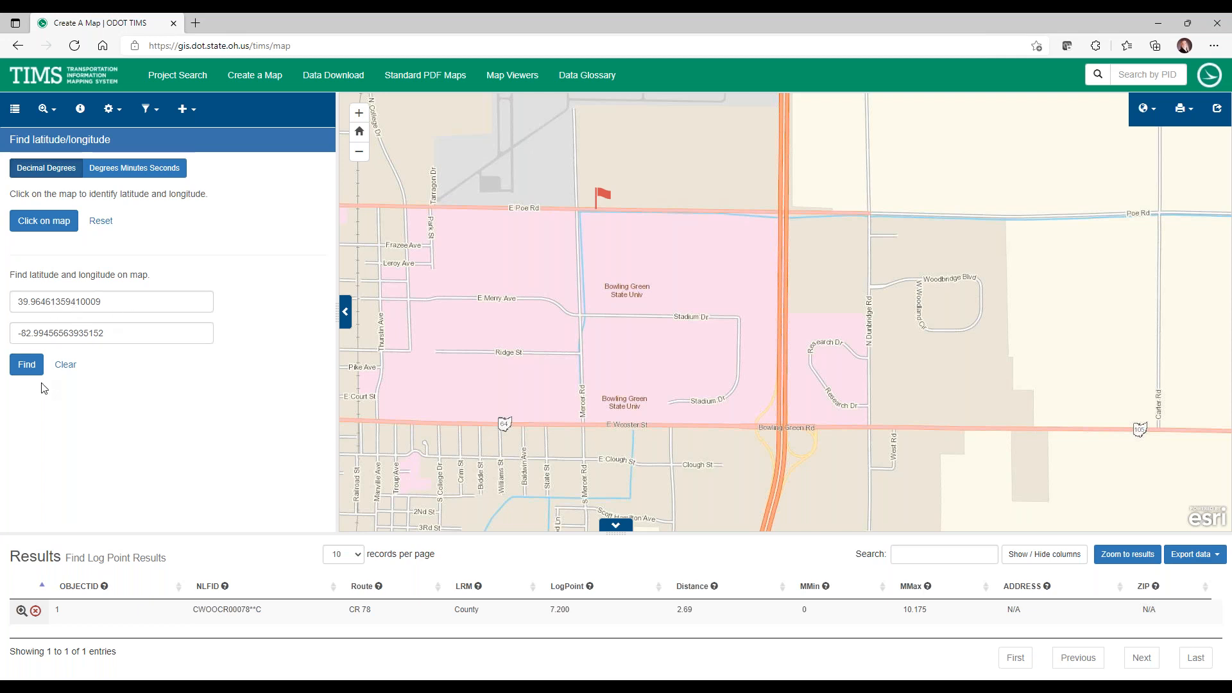
left_click(40, 223)
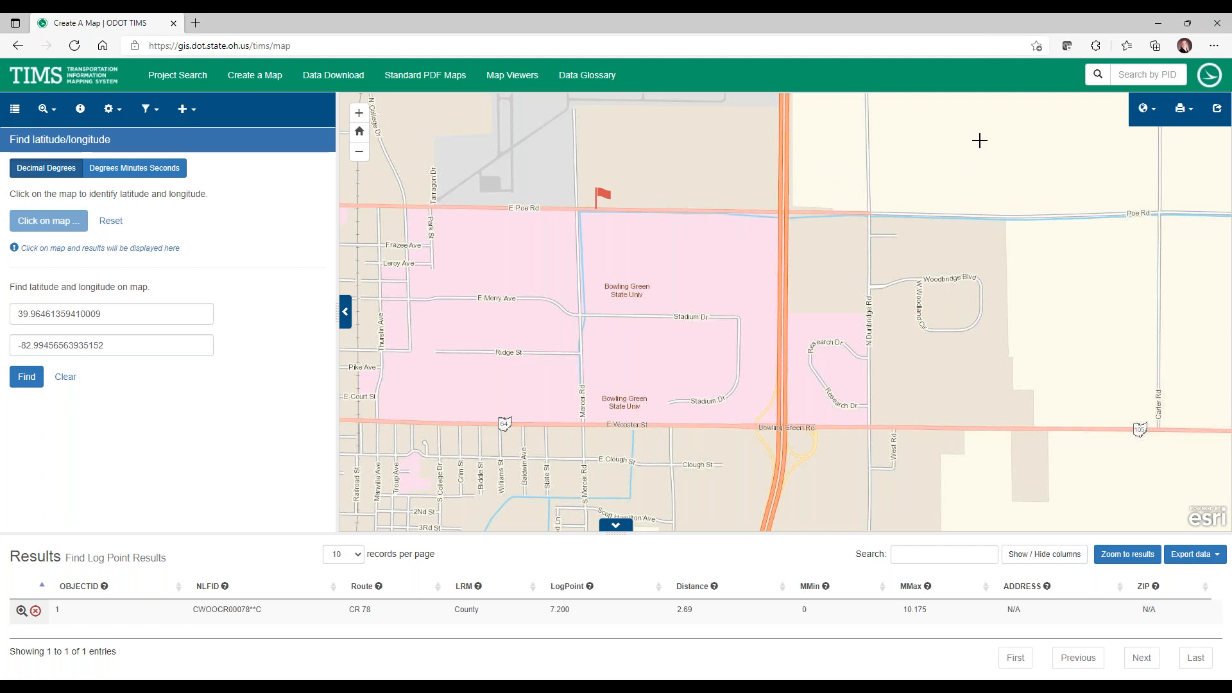
left_click(989, 159)
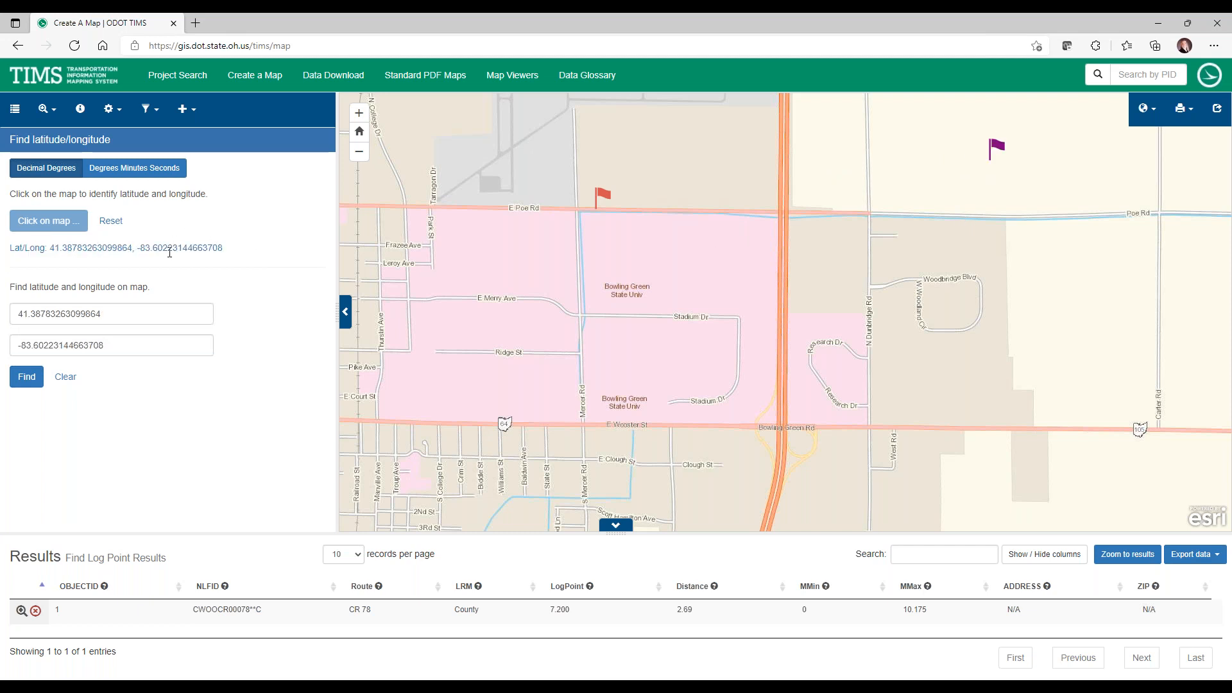
left_click(139, 169)
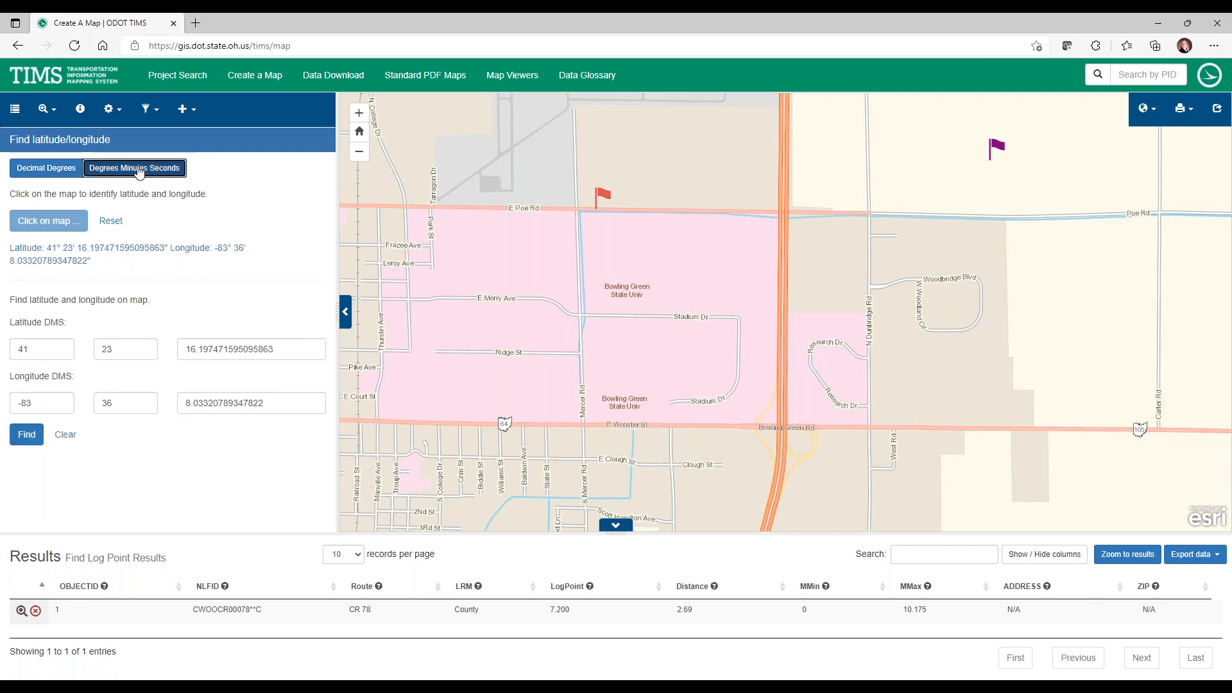
left_click(34, 174)
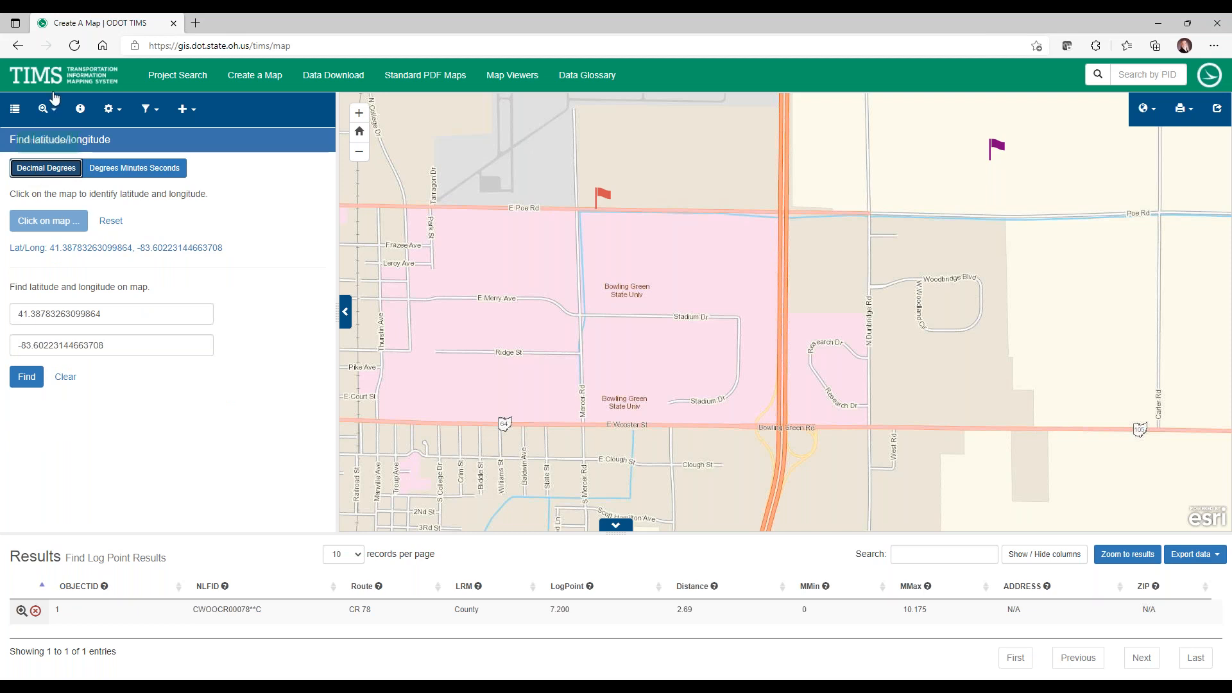
Clear the address search form and find the intersection E Poe Rd & Mercer Rd in the city of Bowling Green.
left_click(53, 114)
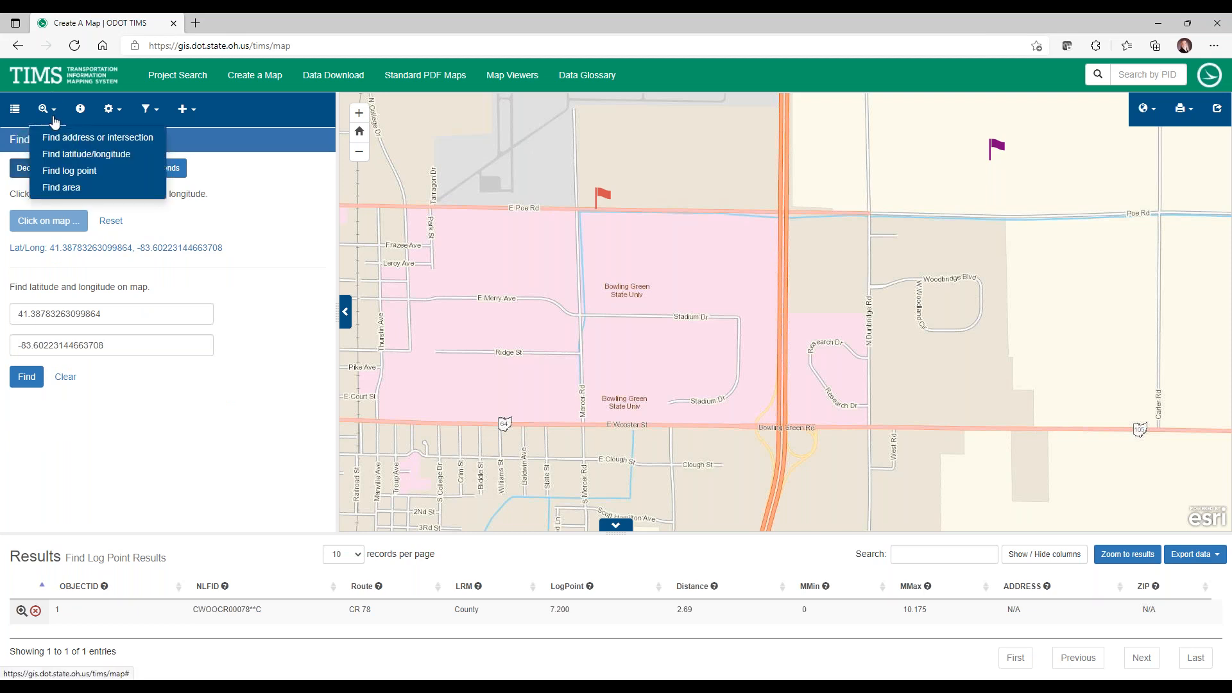
left_click(54, 137)
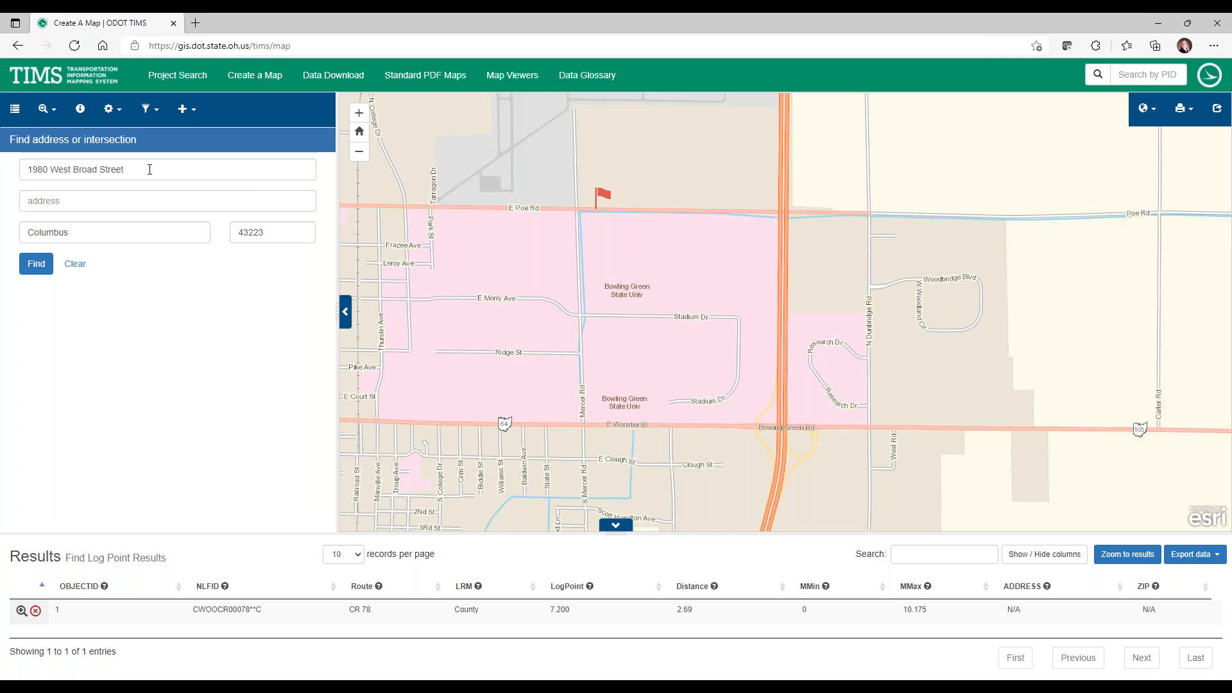
left_click(147, 167)
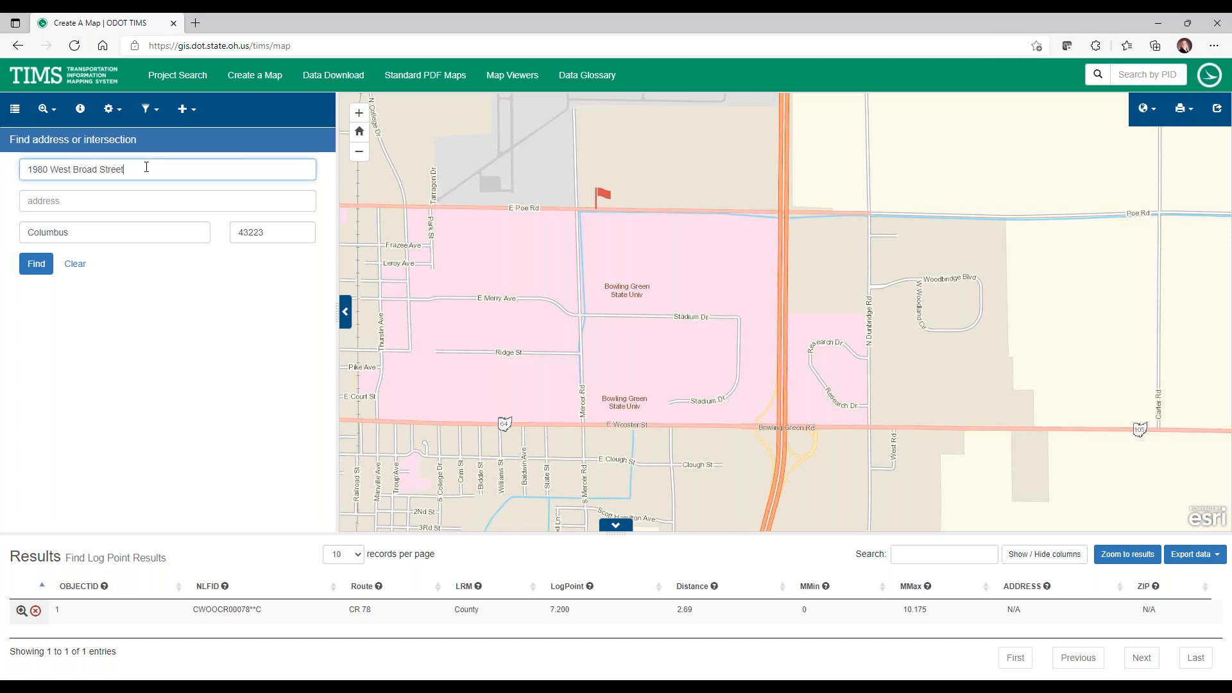
left_click(75, 263)
left_click(133, 171)
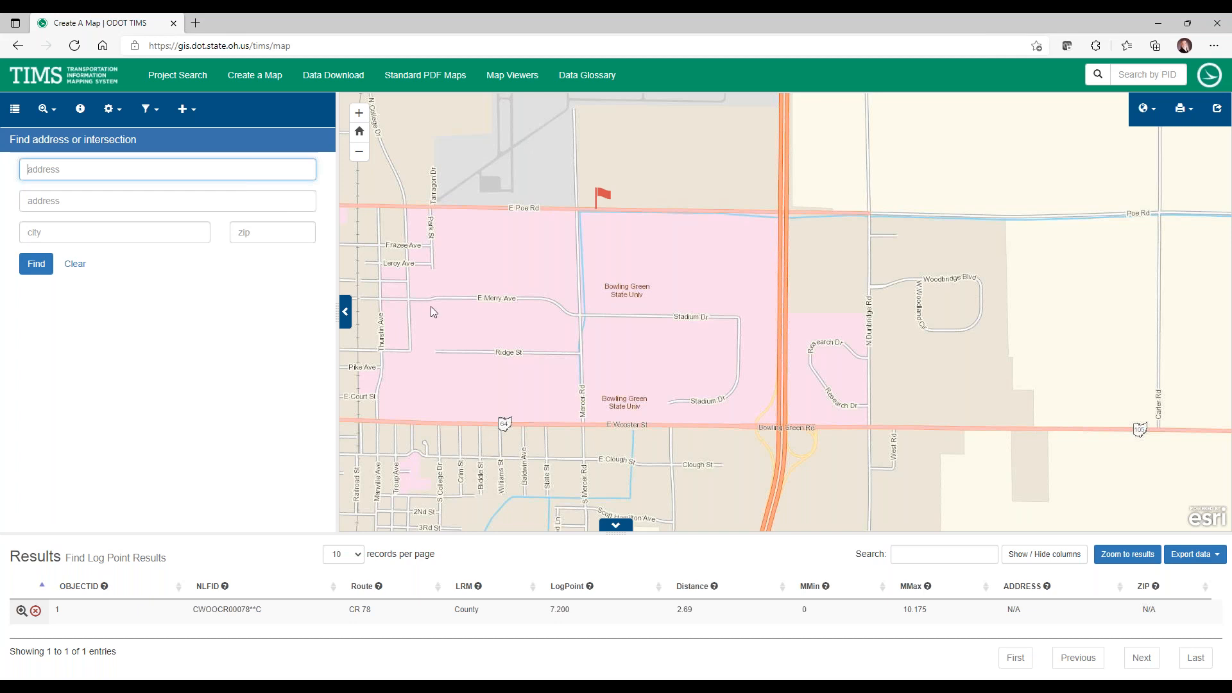
type("E Poe Rd & Mercer R")
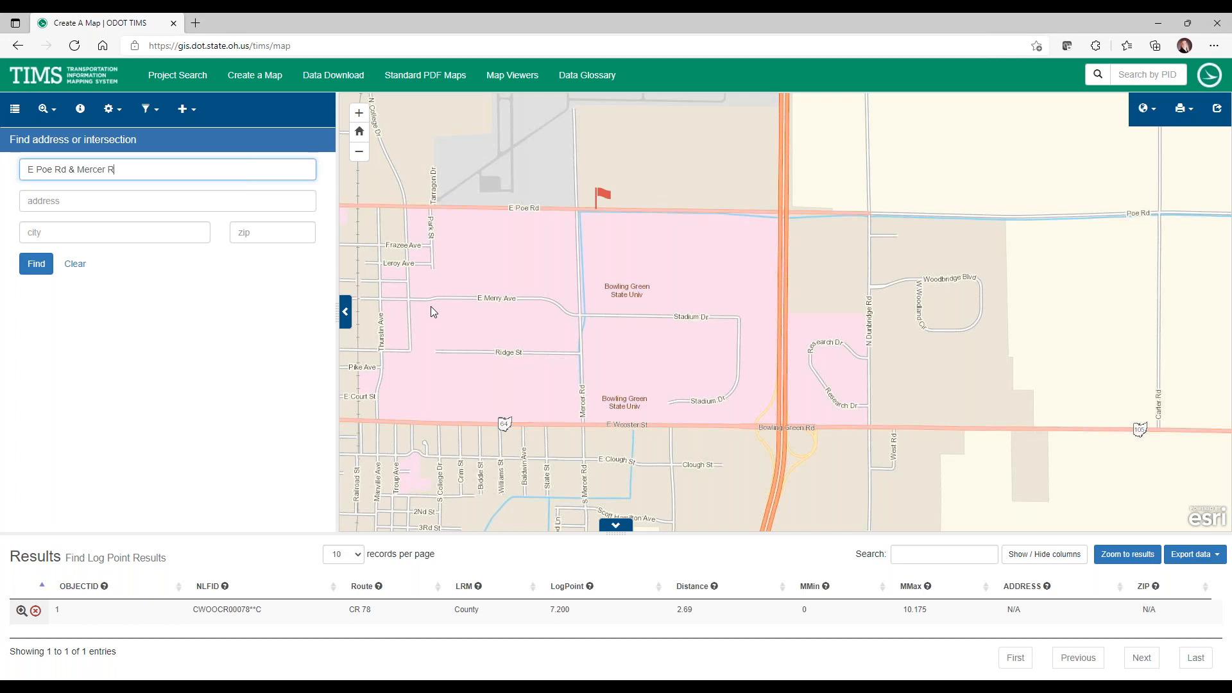
type("d")
key("Tab")
key("Tab")
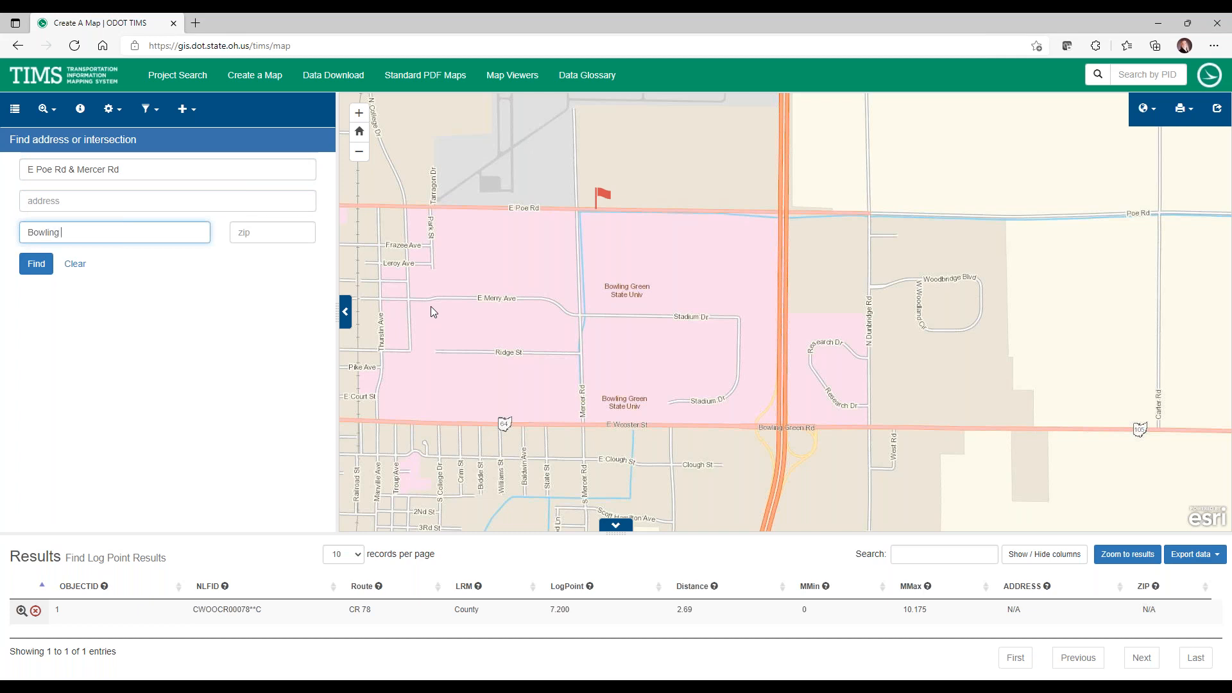
type("Bowling Green")
left_click(36, 267)
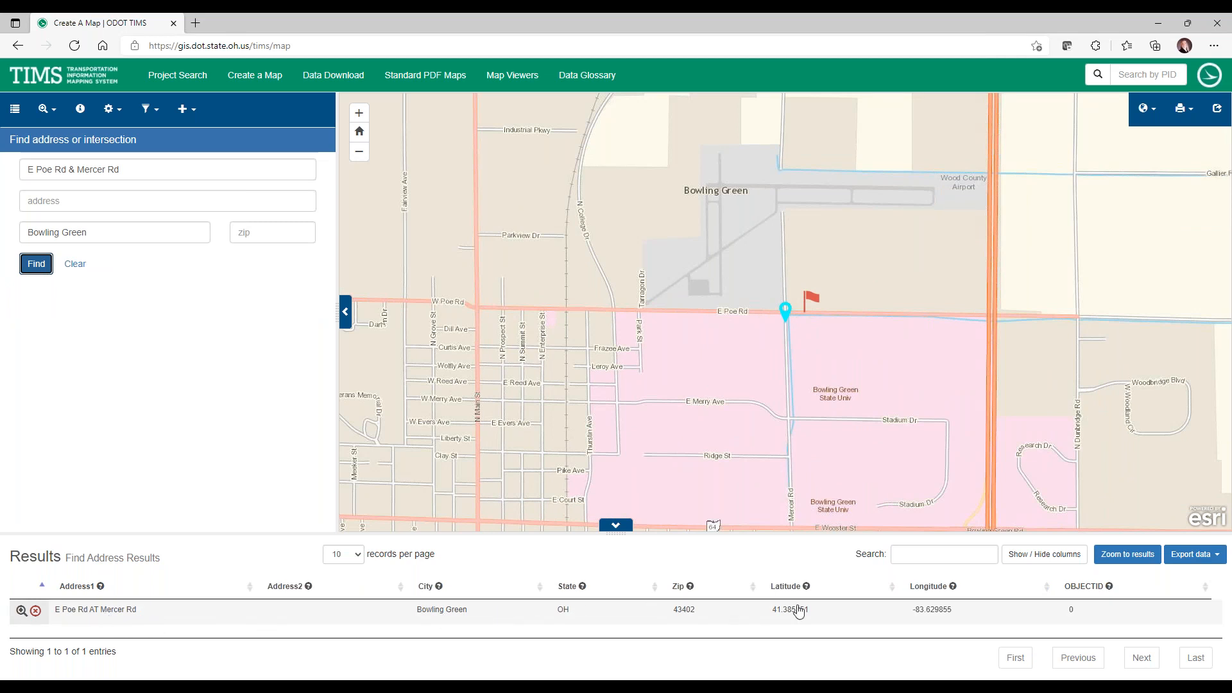
Show the attributes of the Find Address Results layer and of the CR 78 Find Log Point Results layer.
left_click(14, 108)
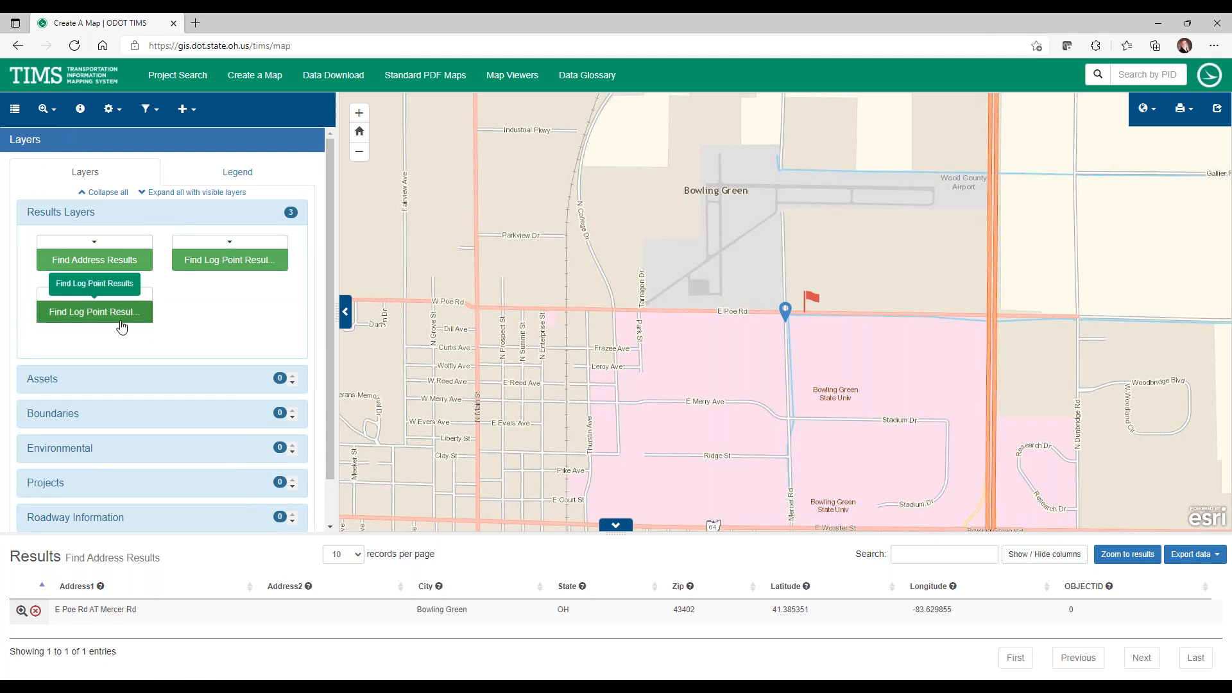
left_click(97, 242)
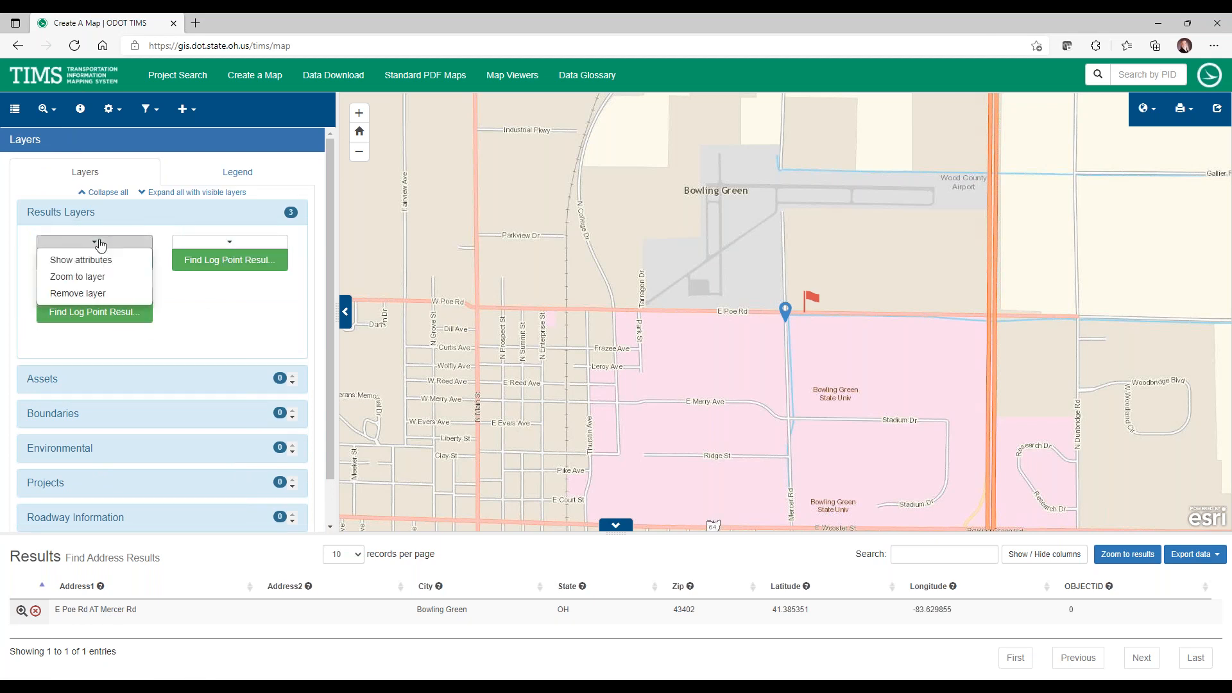
left_click(96, 264)
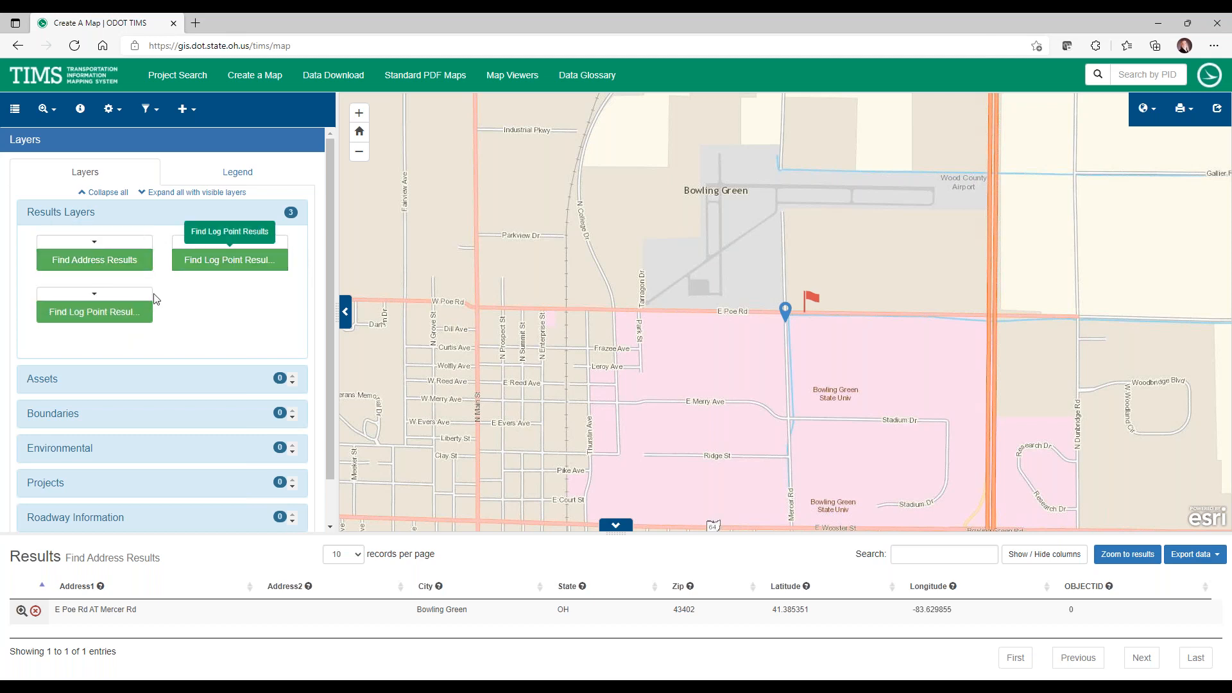
left_click(95, 293)
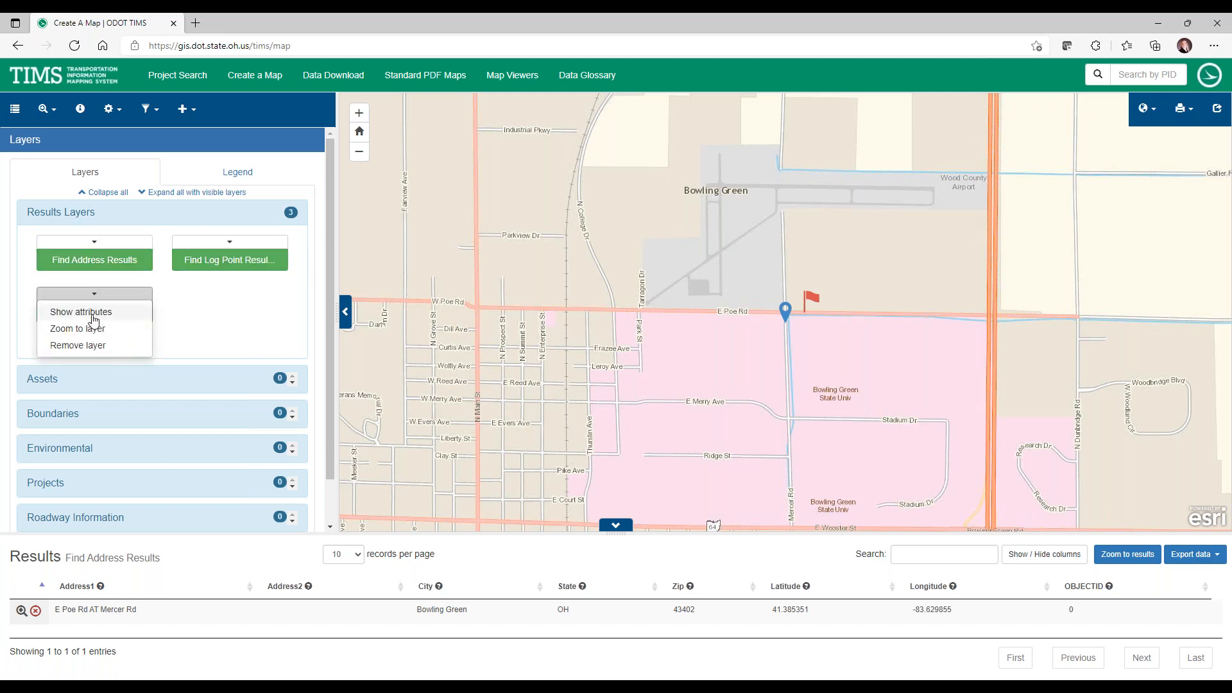
left_click(81, 312)
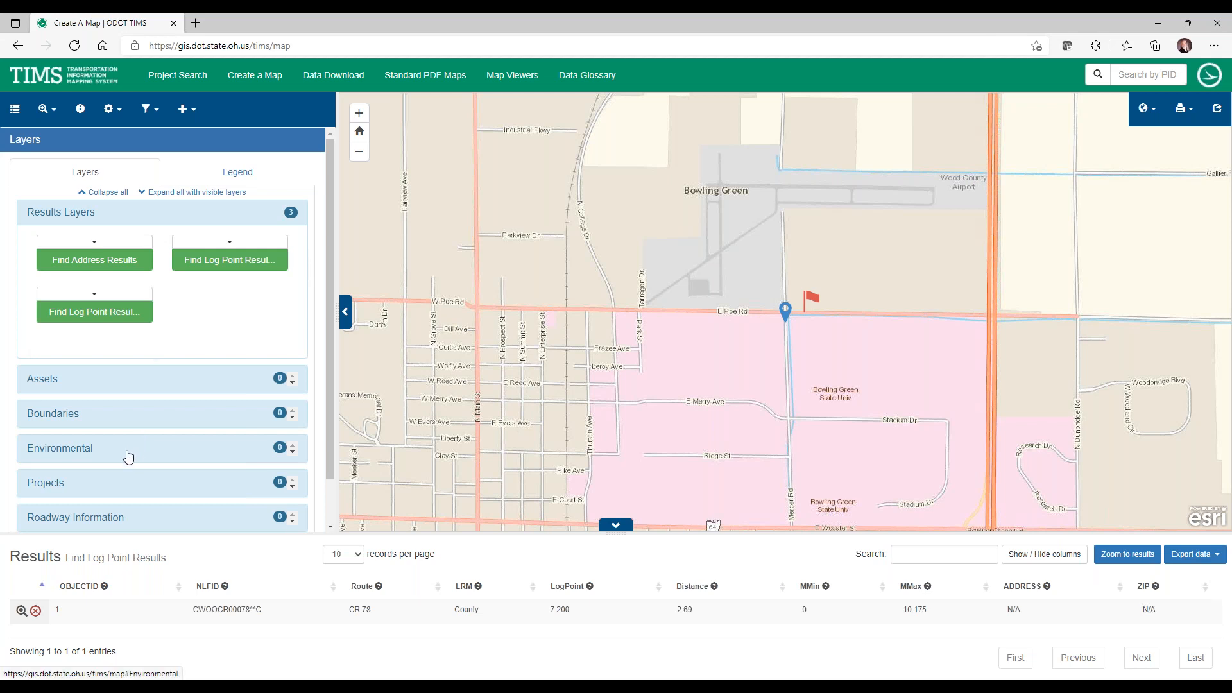
Review the options for the address results layer, turn off the results layers, and collapse the Results Layers group.
left_click(93, 242)
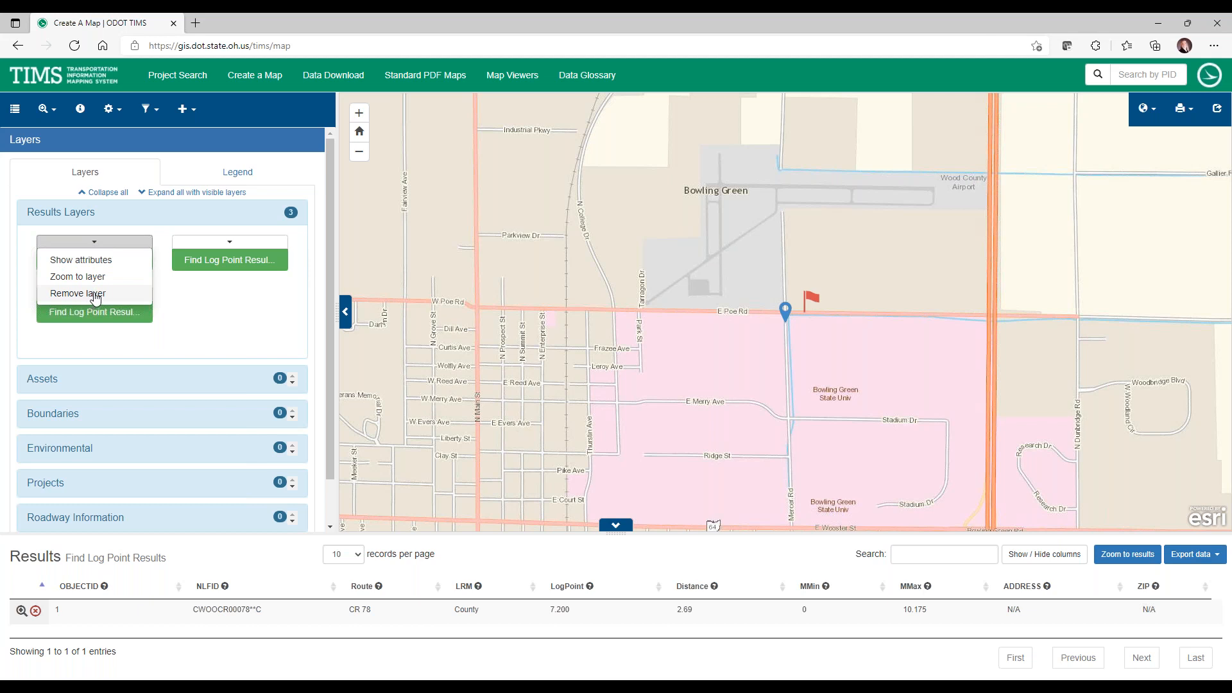
left_click(187, 306)
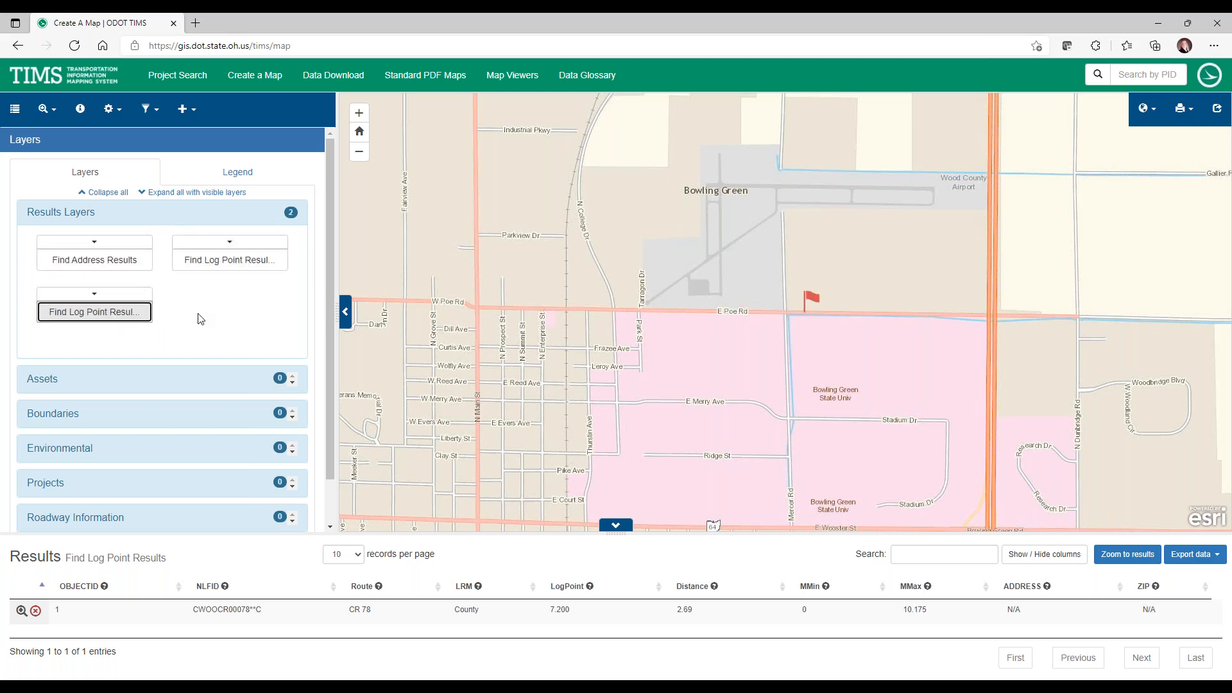
left_click(91, 175)
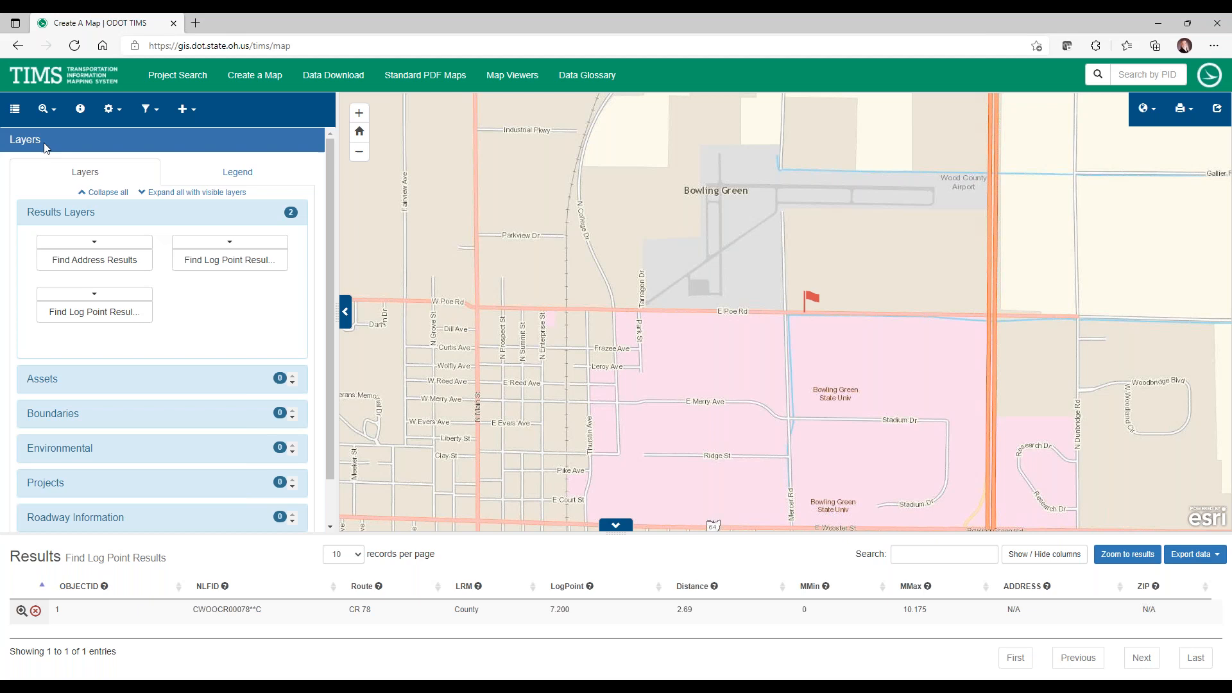
left_click(72, 217)
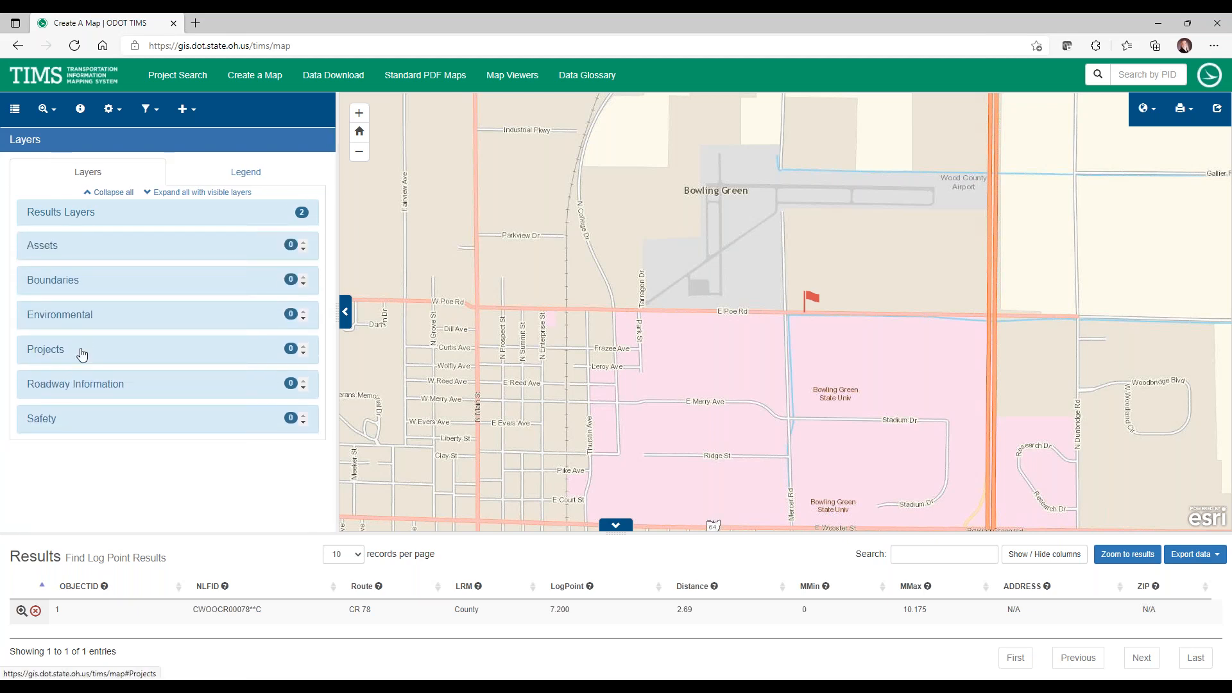
Turn on the Current Projects point and linear layers in the Projects group for the wider Bowling Green area.
left_click(82, 353)
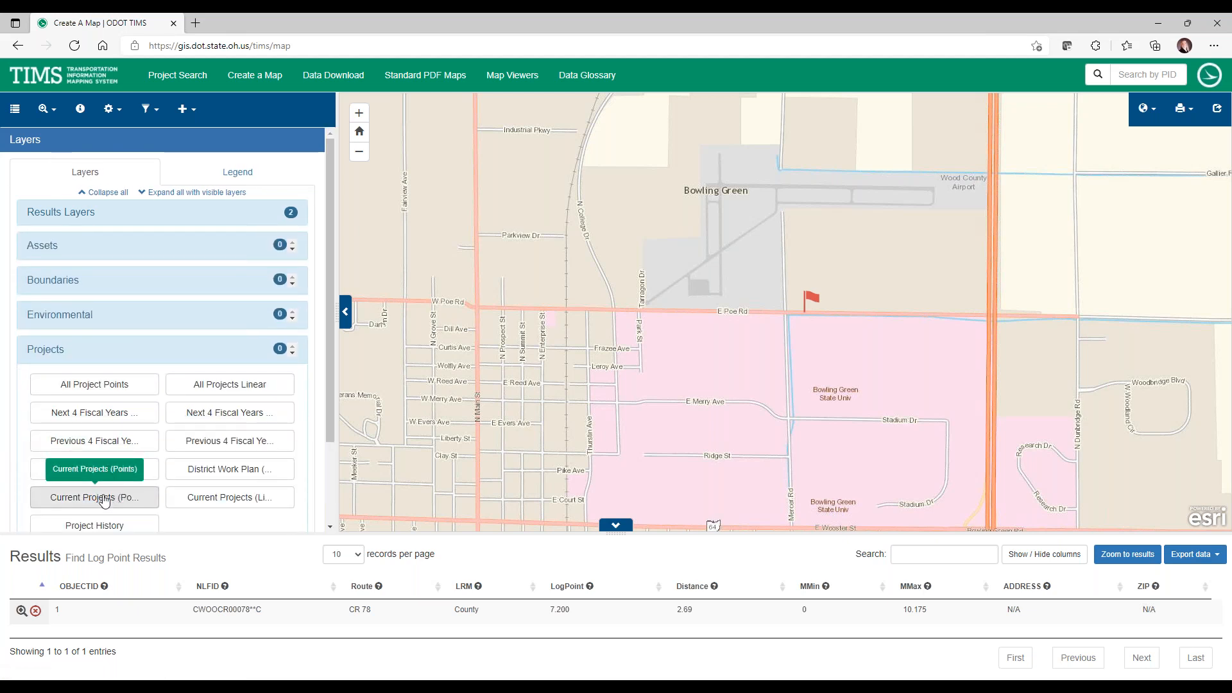
left_click(104, 500)
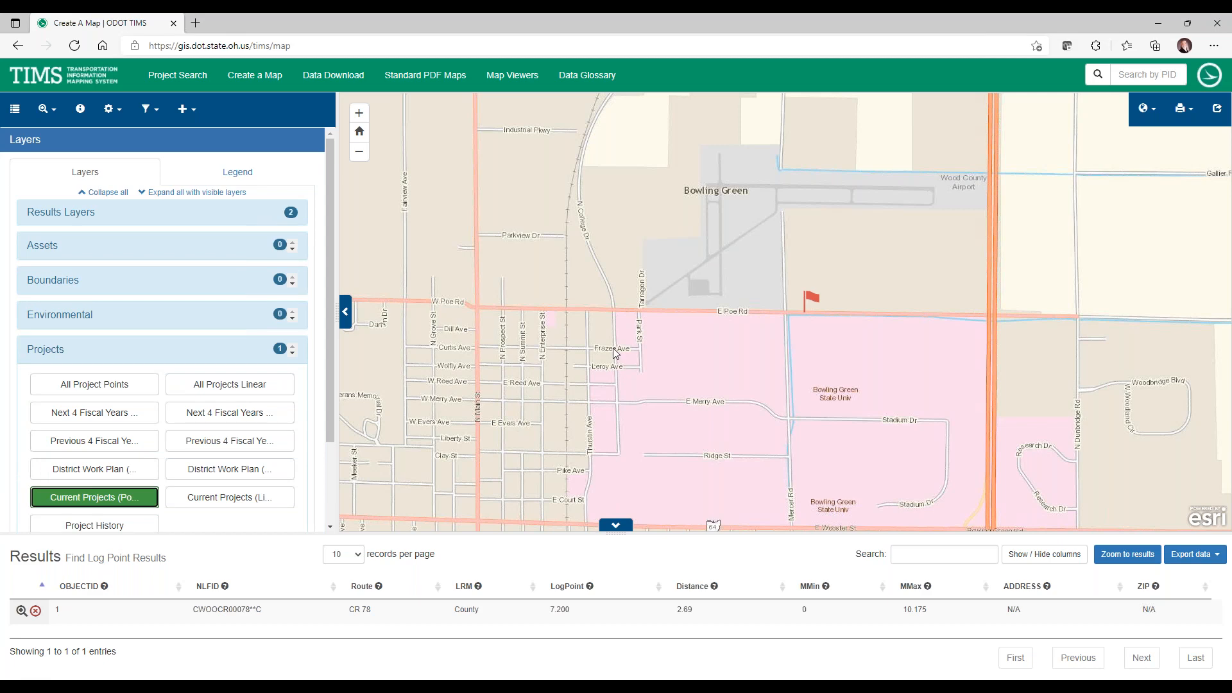
scroll(614, 353, "down", 1)
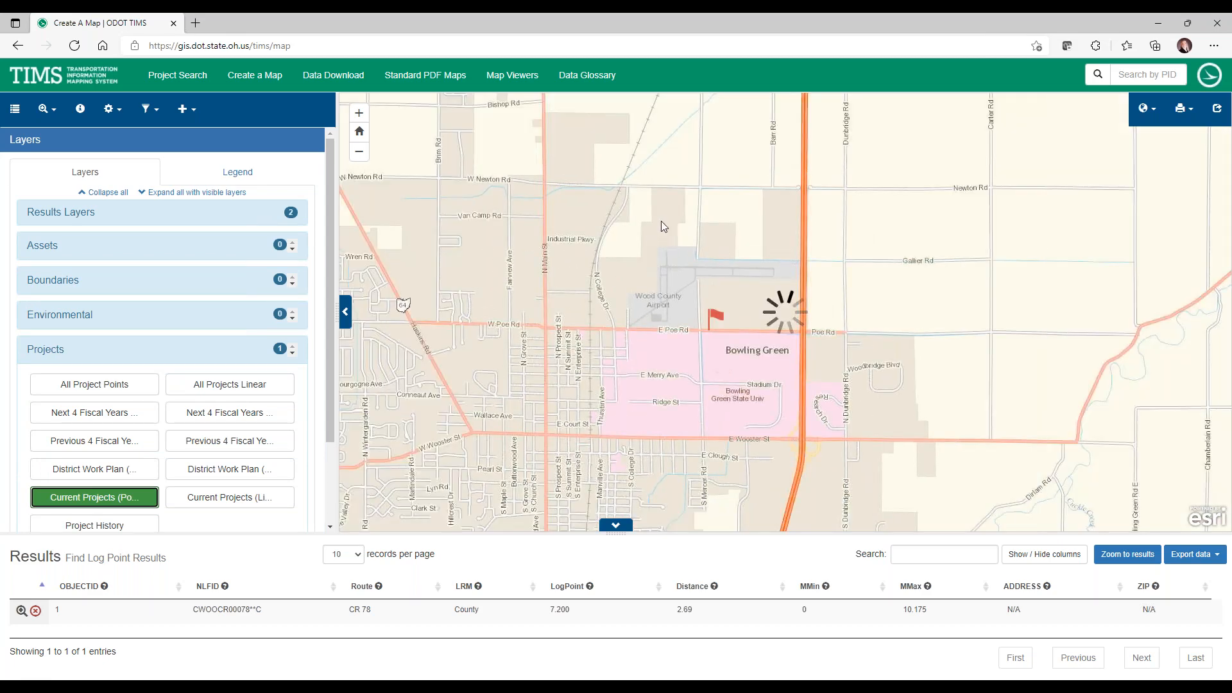
scroll(729, 179, "down", 1)
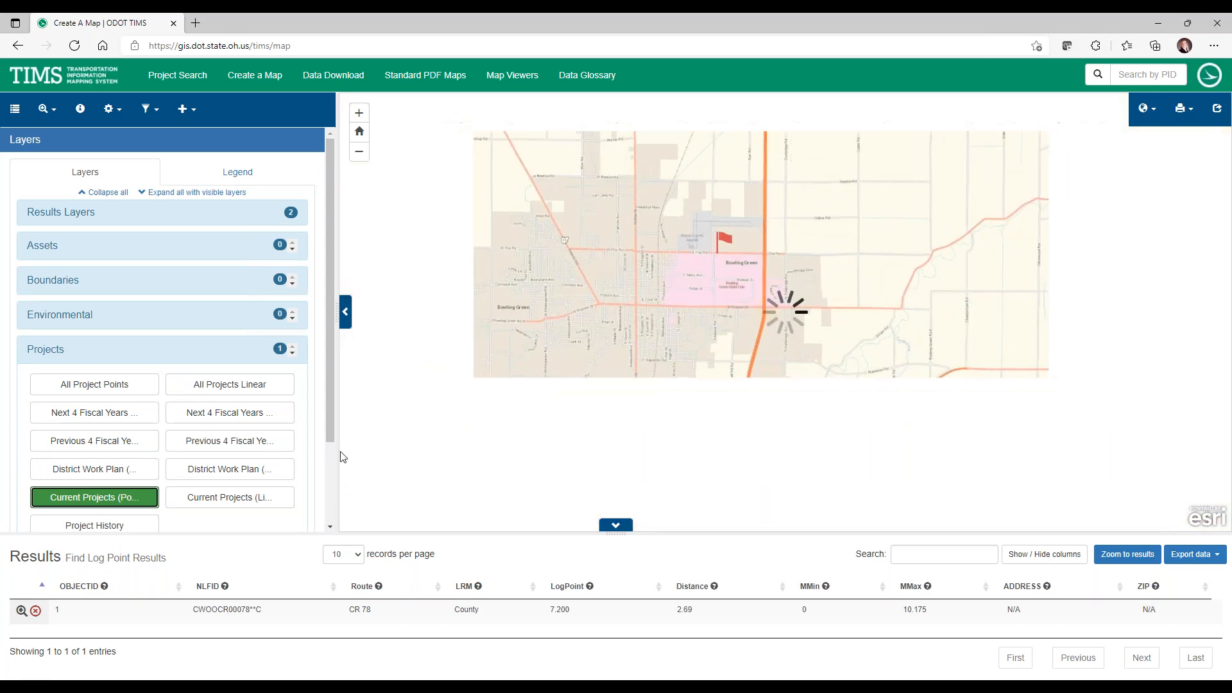
left_click(233, 498)
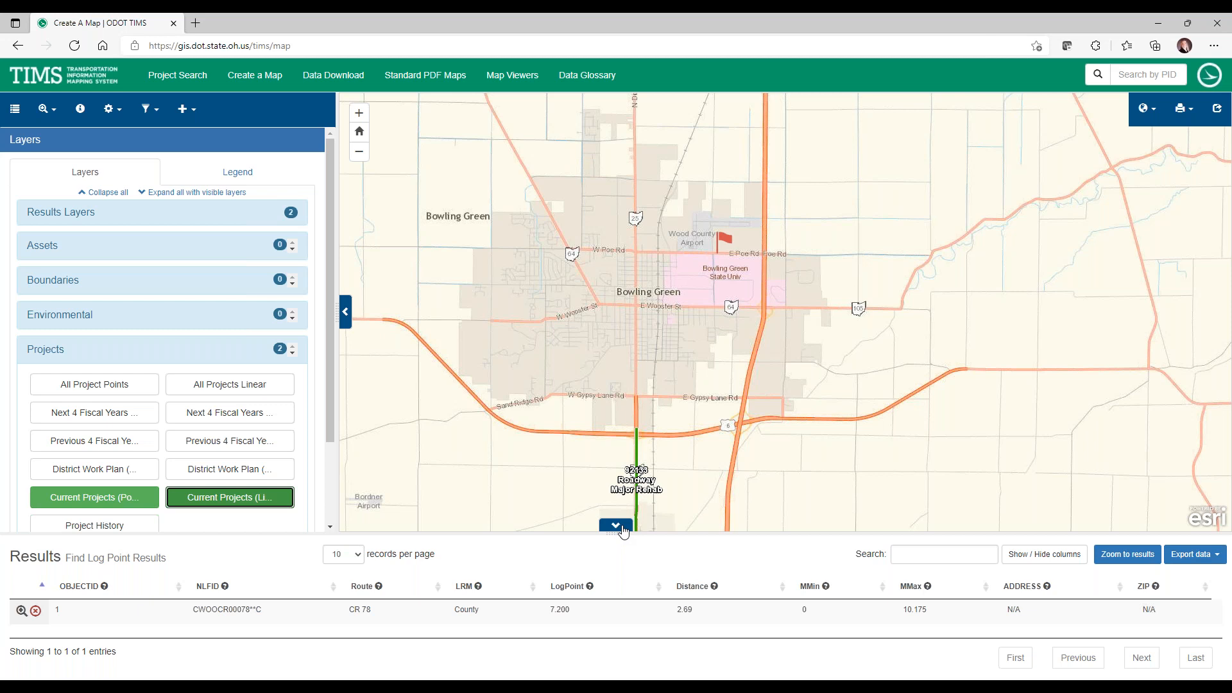
Collapse the results table and the layers pane to enlarge the map.
left_click_drag(583, 534, 580, 566)
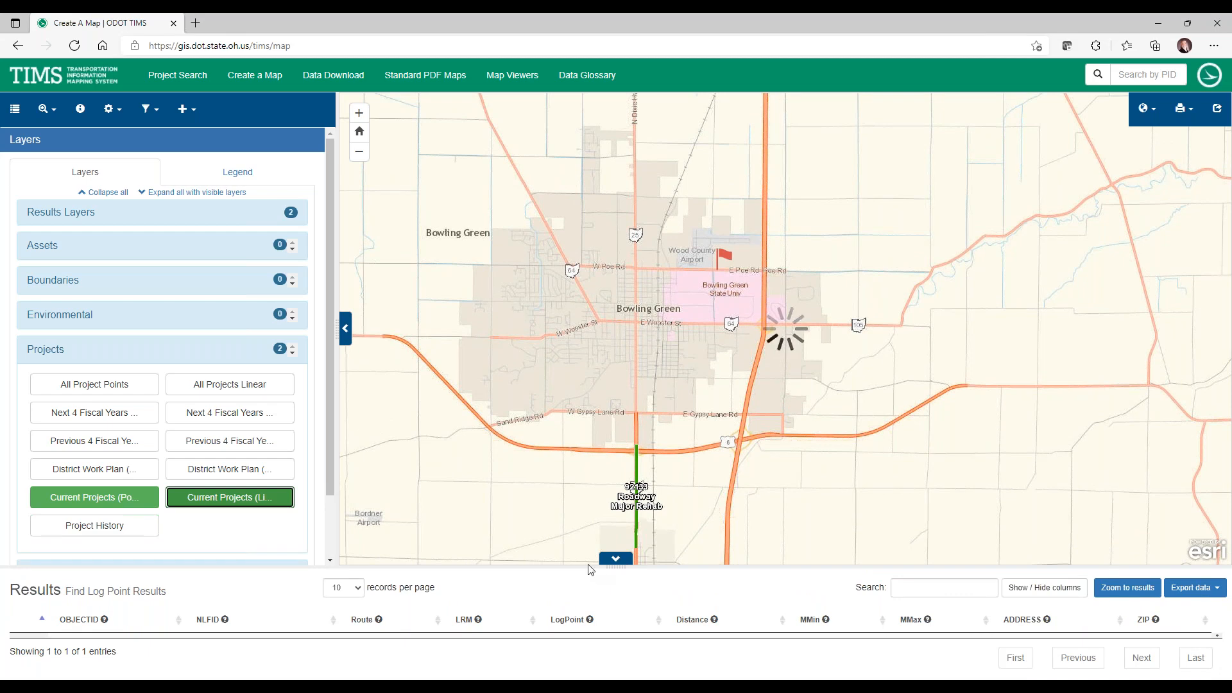
left_click(616, 559)
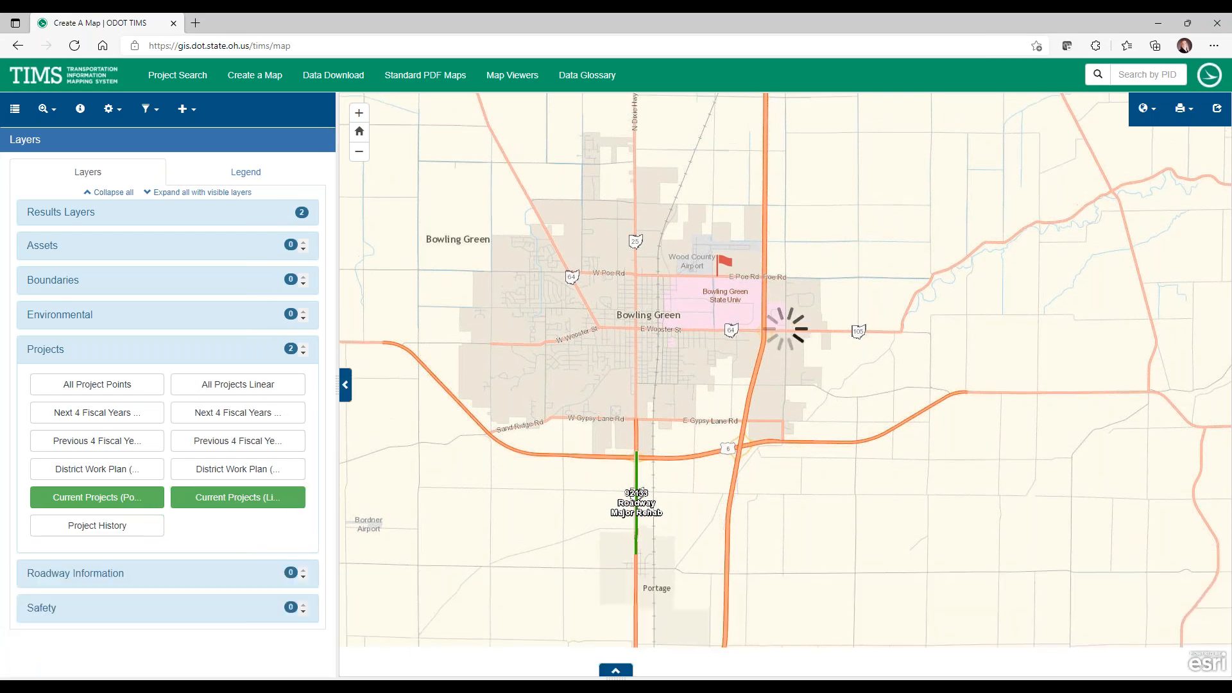
left_click(345, 385)
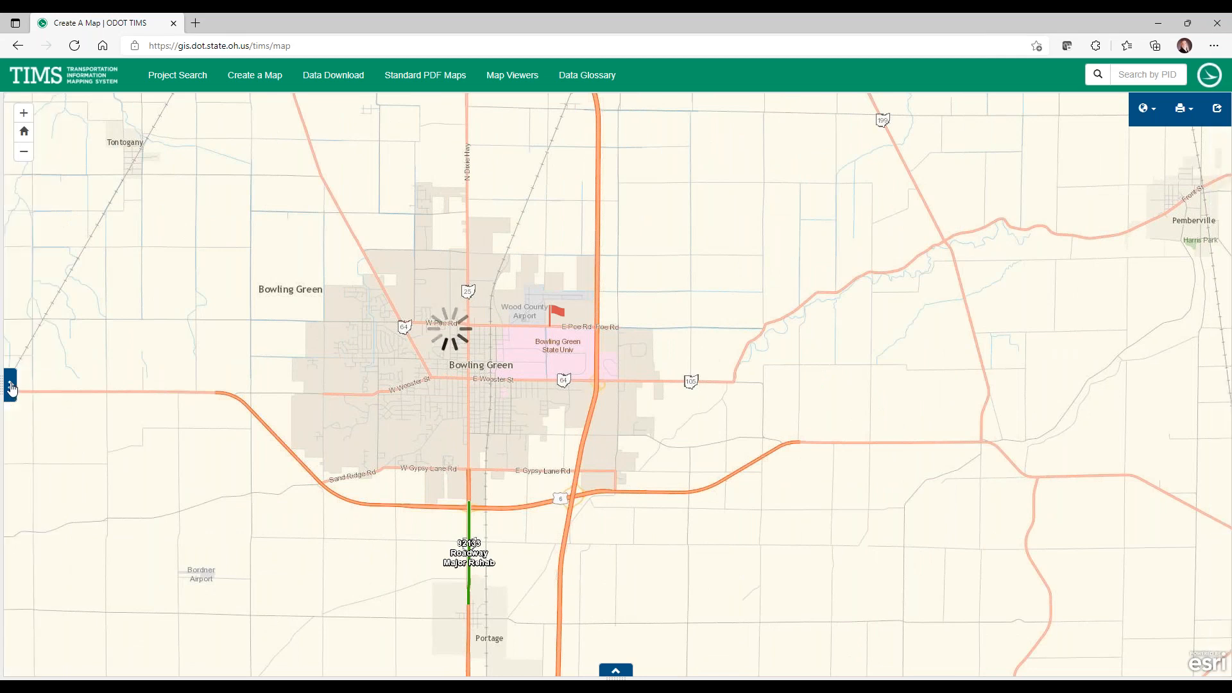
Reopen the layers pane and bring the current projects south of Bowling Green into view on the map.
left_click(11, 386)
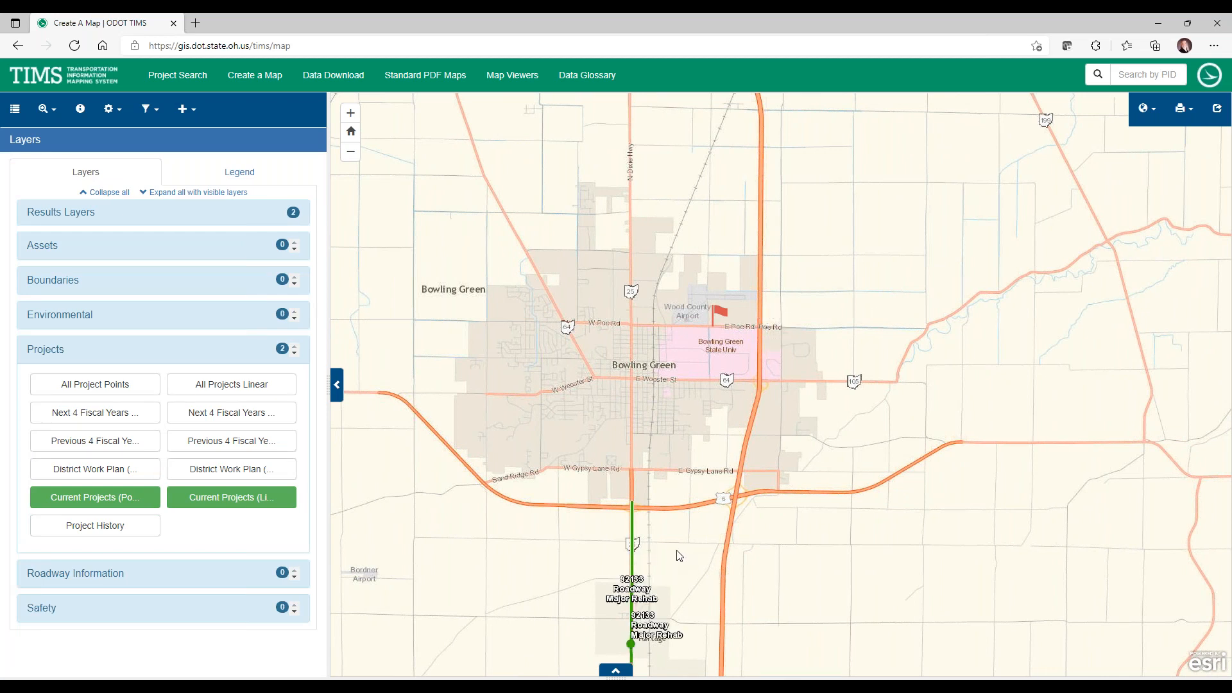
scroll(680, 555, "up", 2)
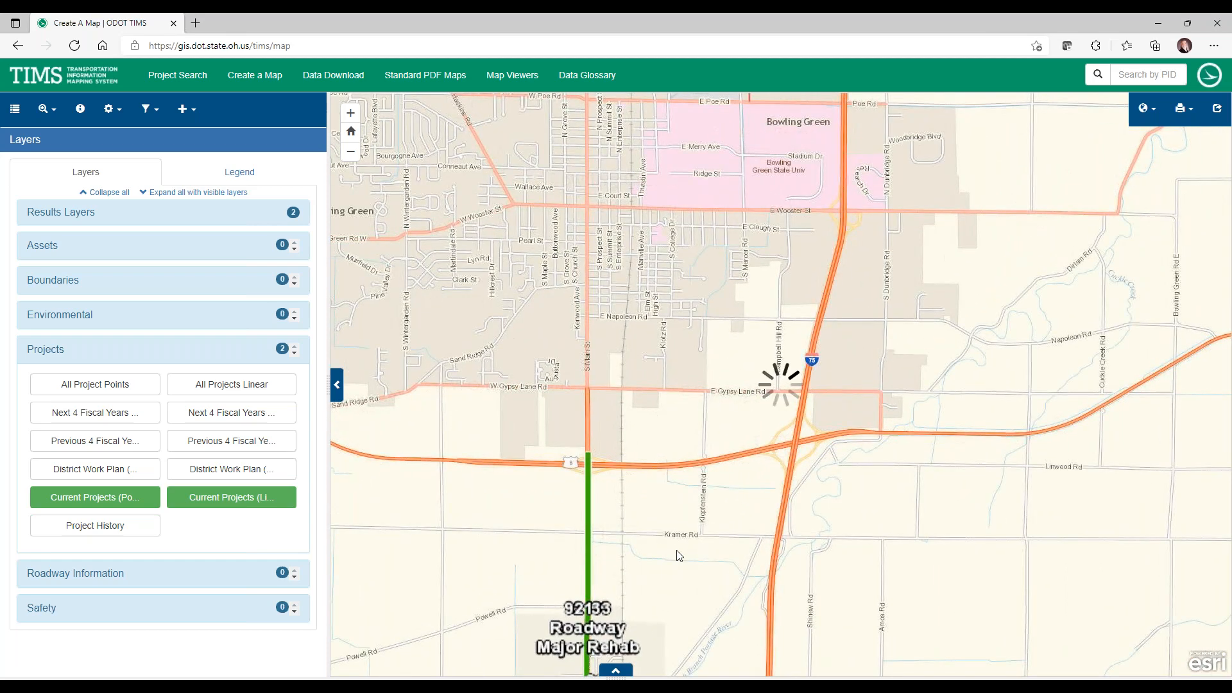
scroll(764, 429, "down", 2)
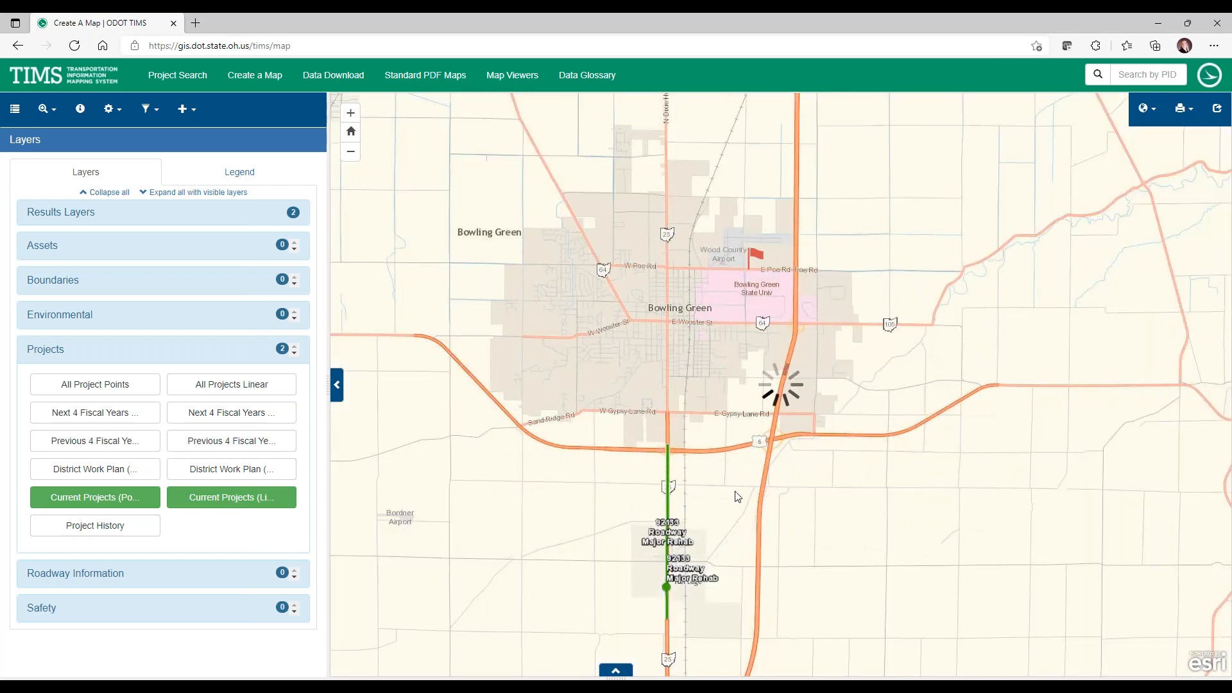
left_click_drag(704, 521, 727, 361)
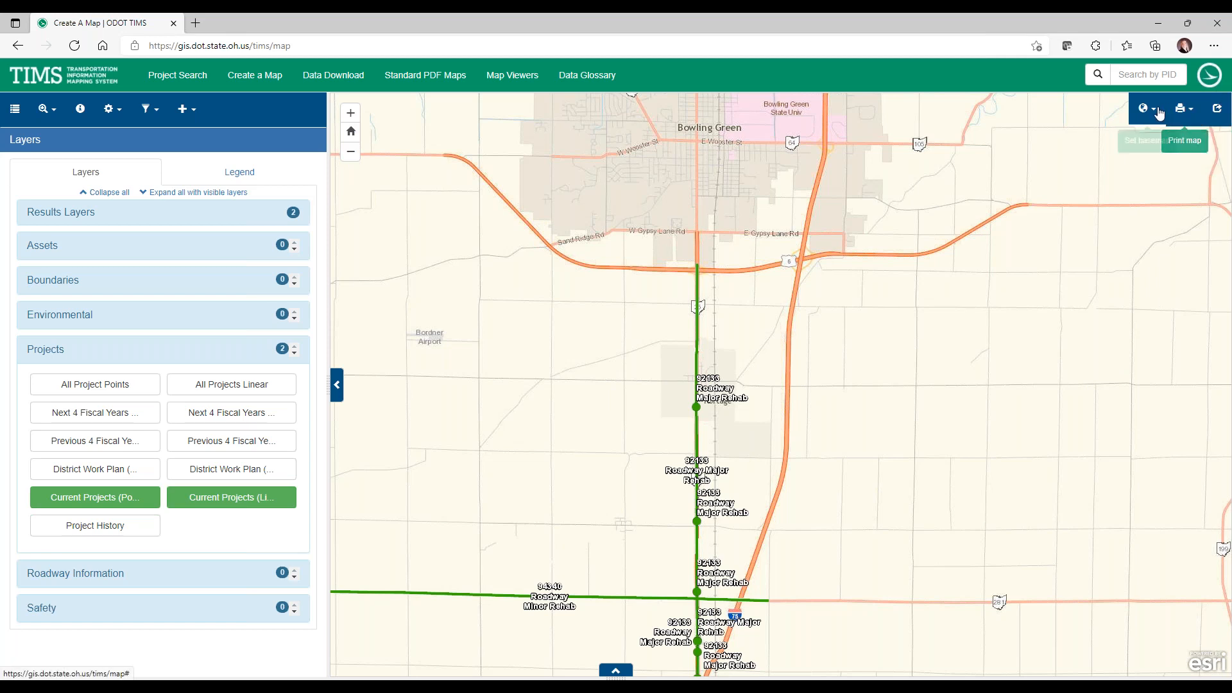
Try the Dark Gray and USA Topo basemaps, and return to the ODOT basemap.
left_click(1155, 115)
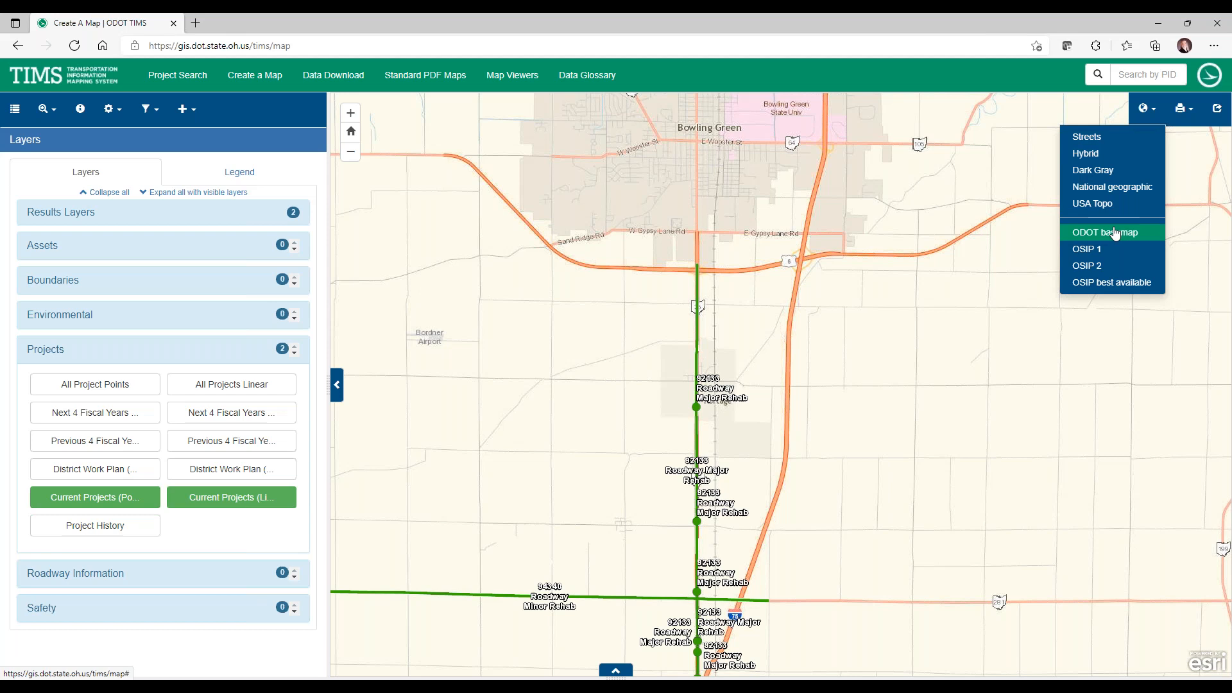
left_click(1112, 170)
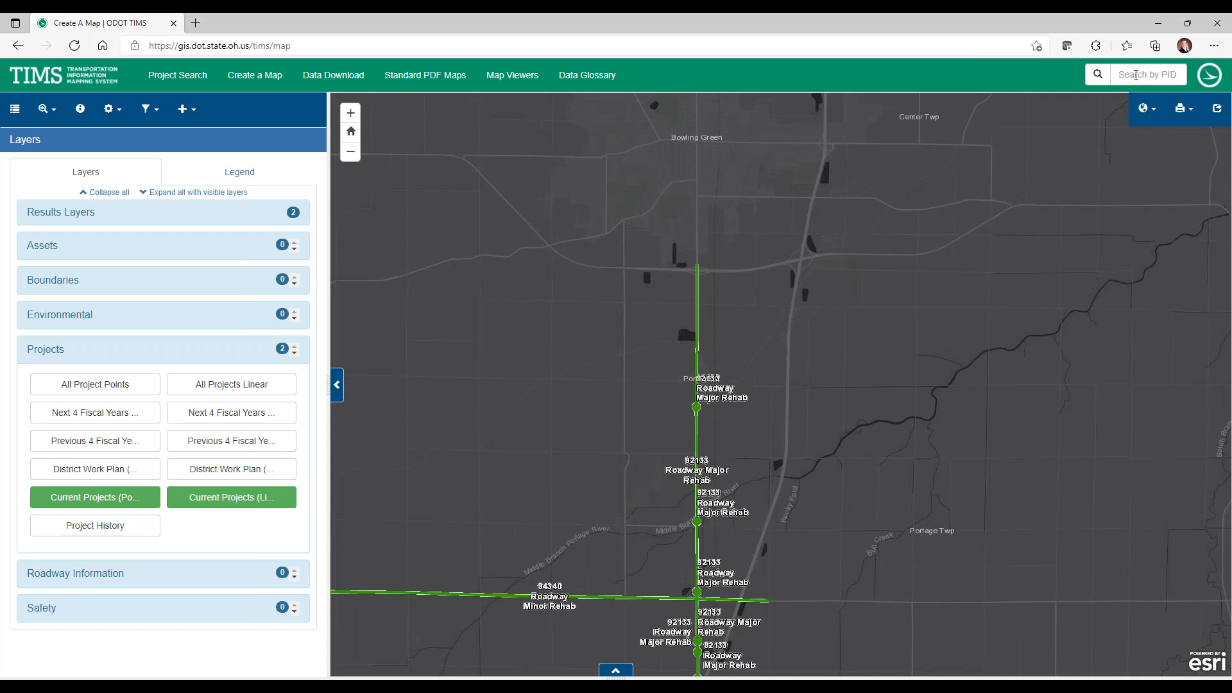
left_click(1147, 108)
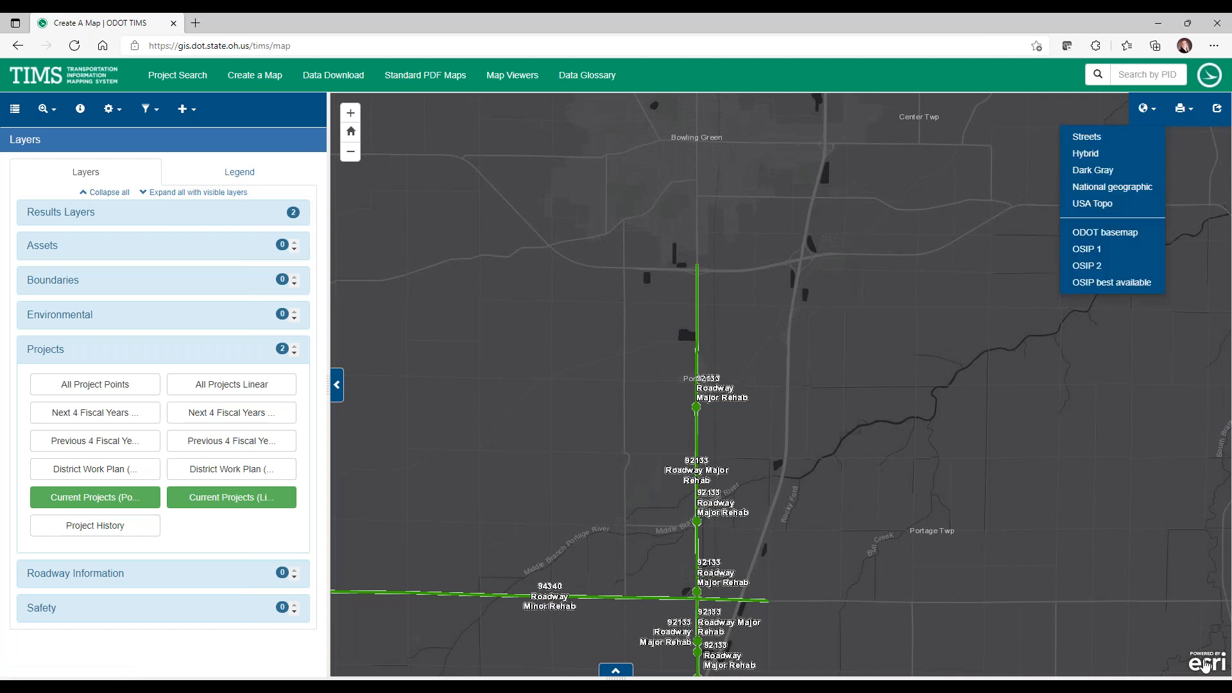
left_click(1093, 203)
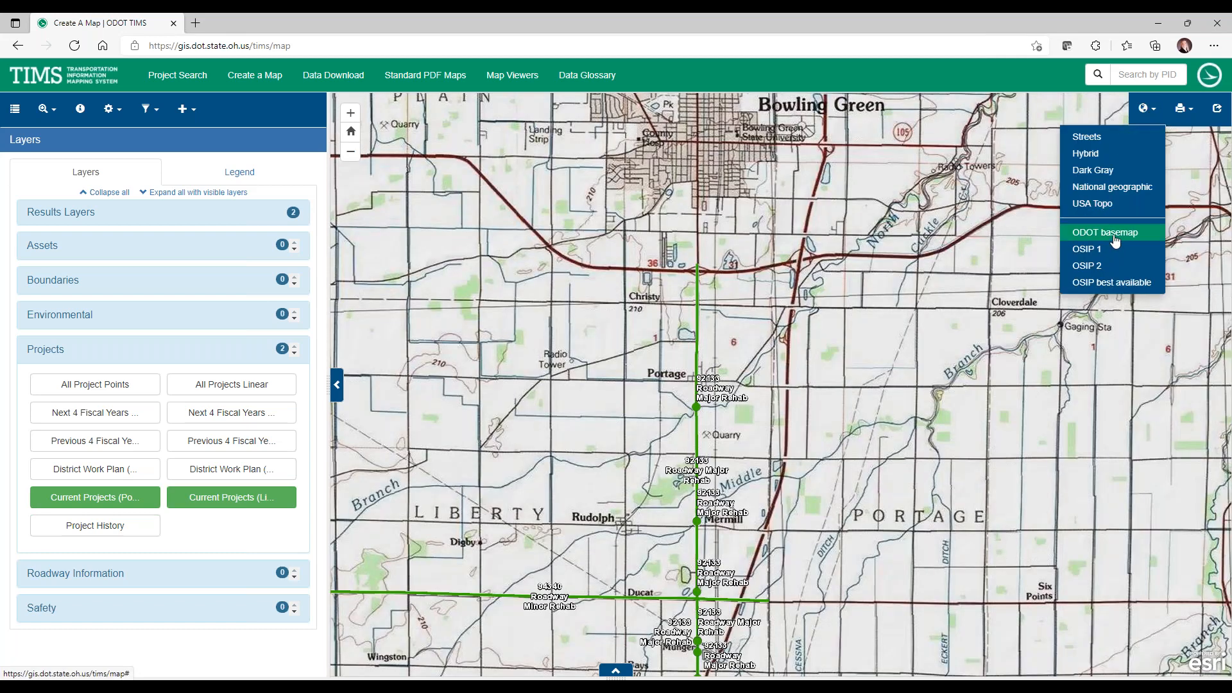
left_click(1111, 235)
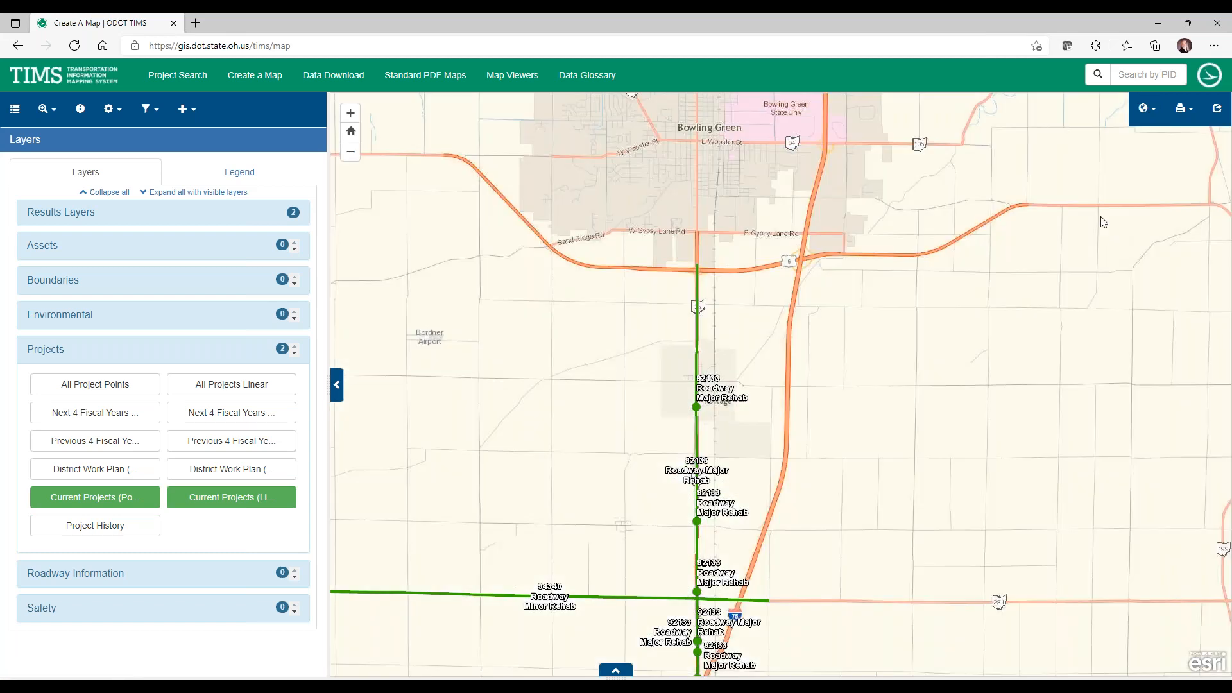
View the OSIP best available imagery up close near Portage, and switch back to the ODOT basemap.
left_click(1153, 111)
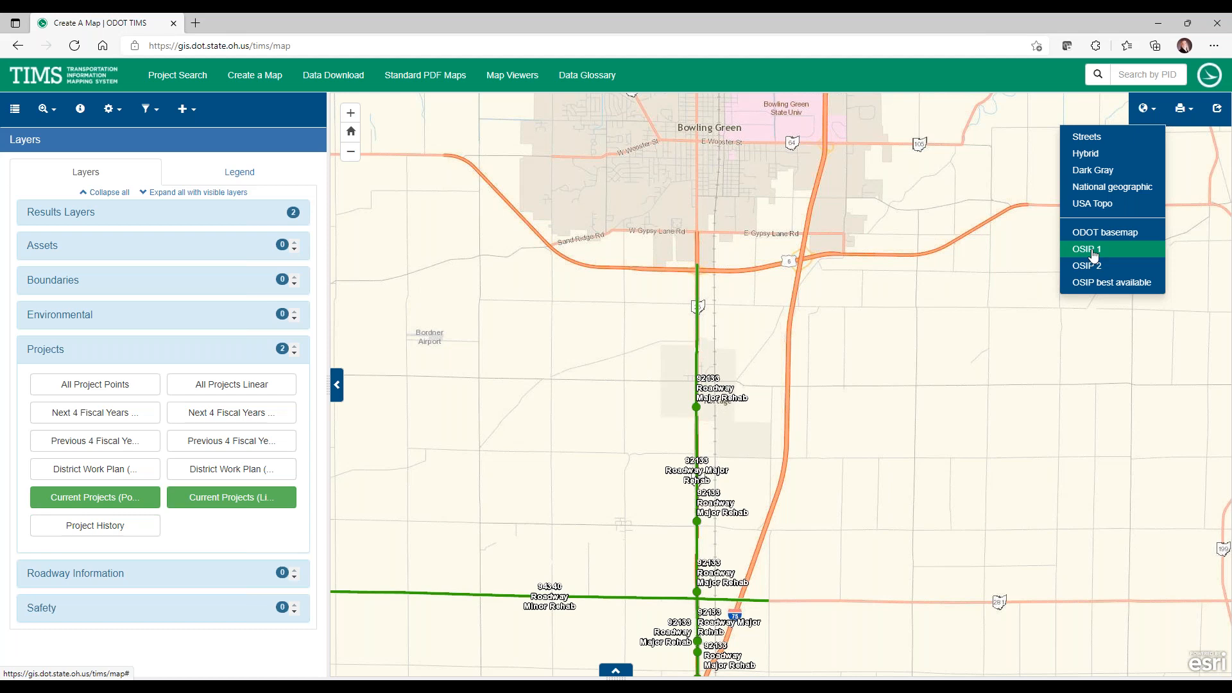
left_click(1094, 290)
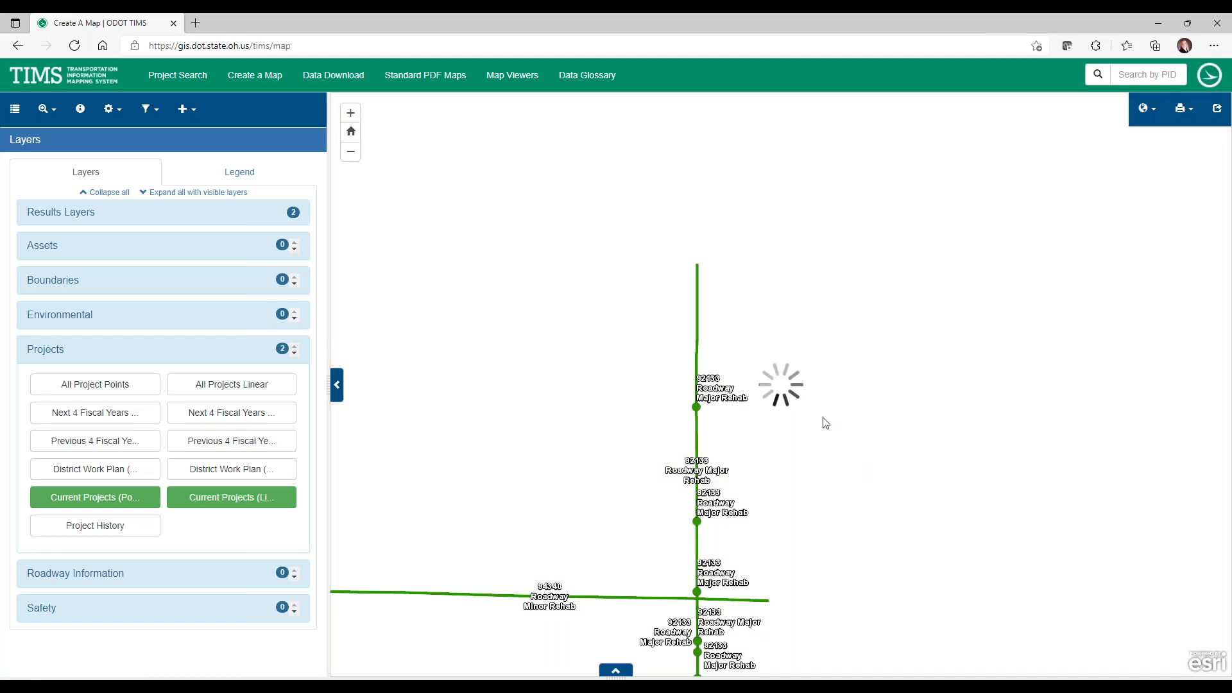
scroll(798, 423, "up", 2)
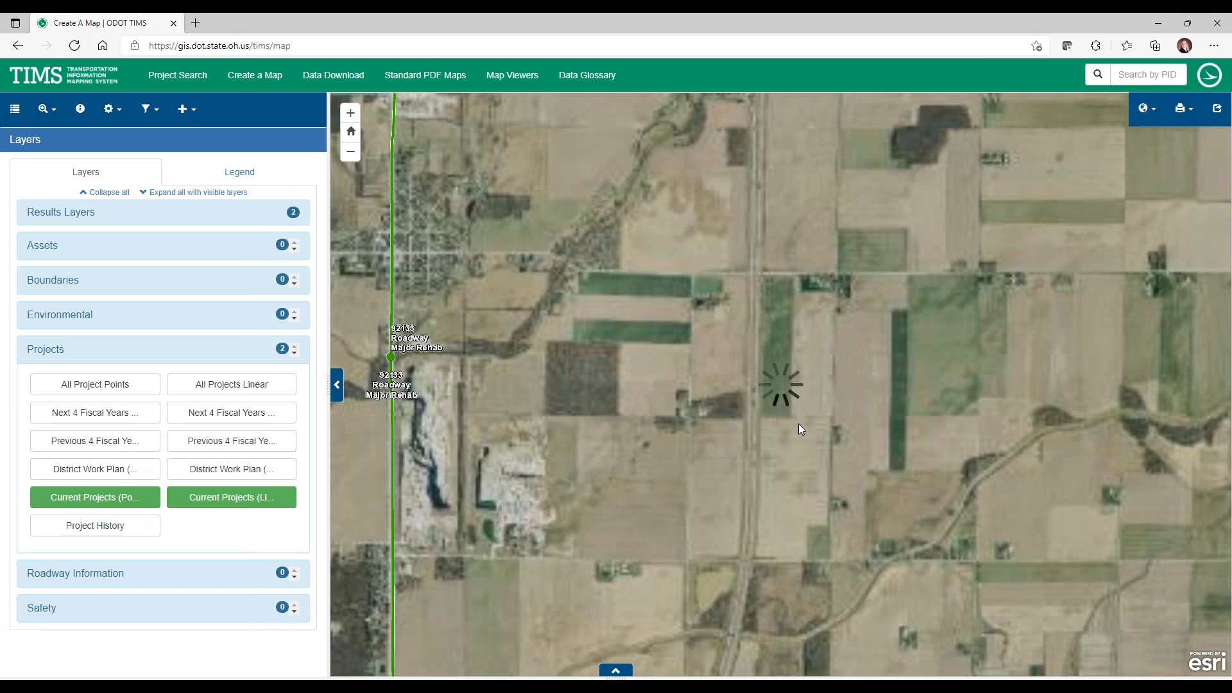
left_click(1146, 122)
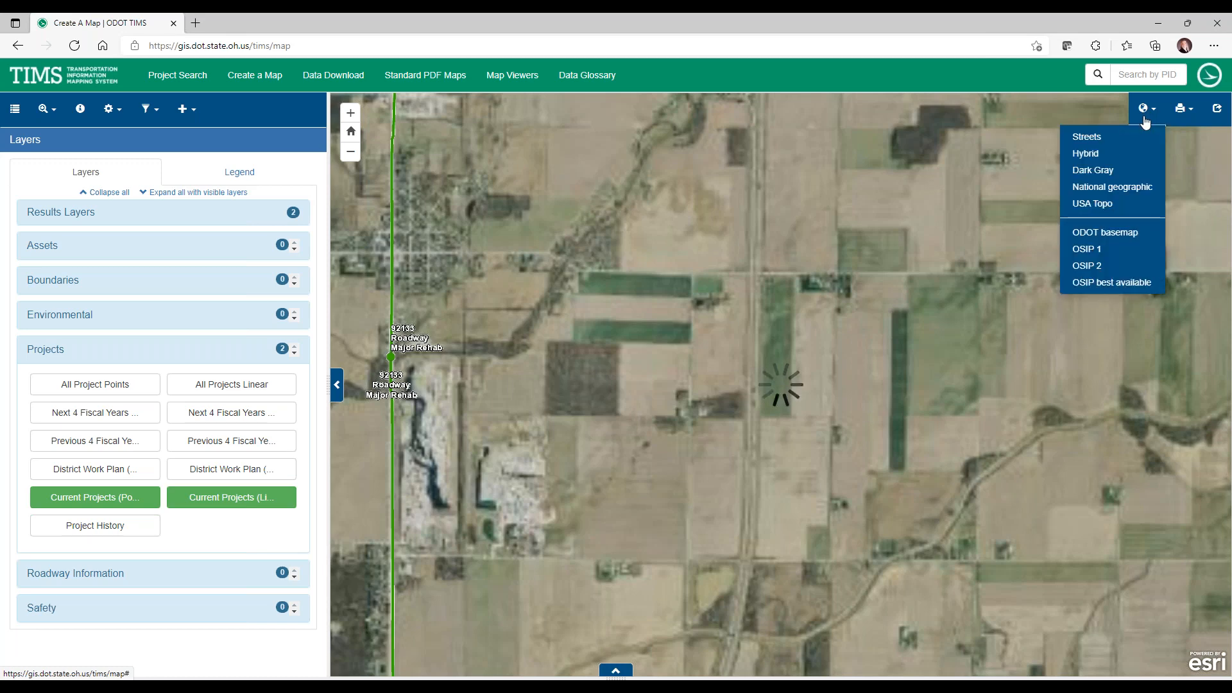
left_click(1116, 235)
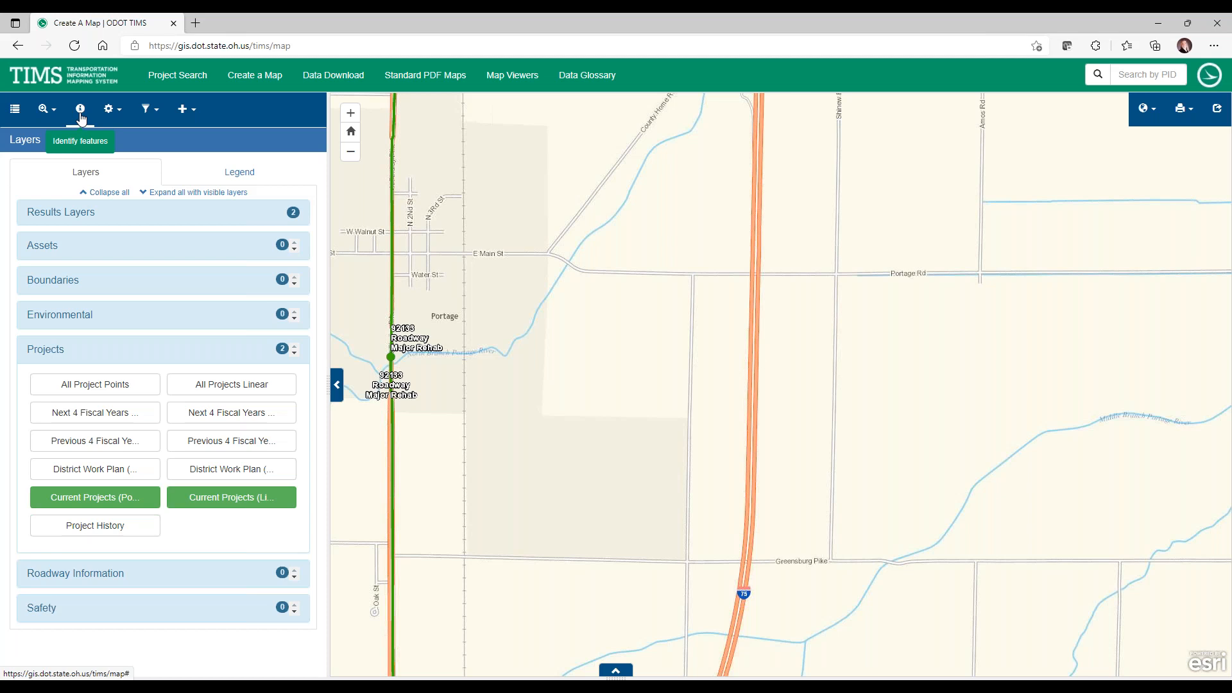
Identify the current project line running through Portage and review its full list of attributes.
left_click_drag(406, 285, 612, 269)
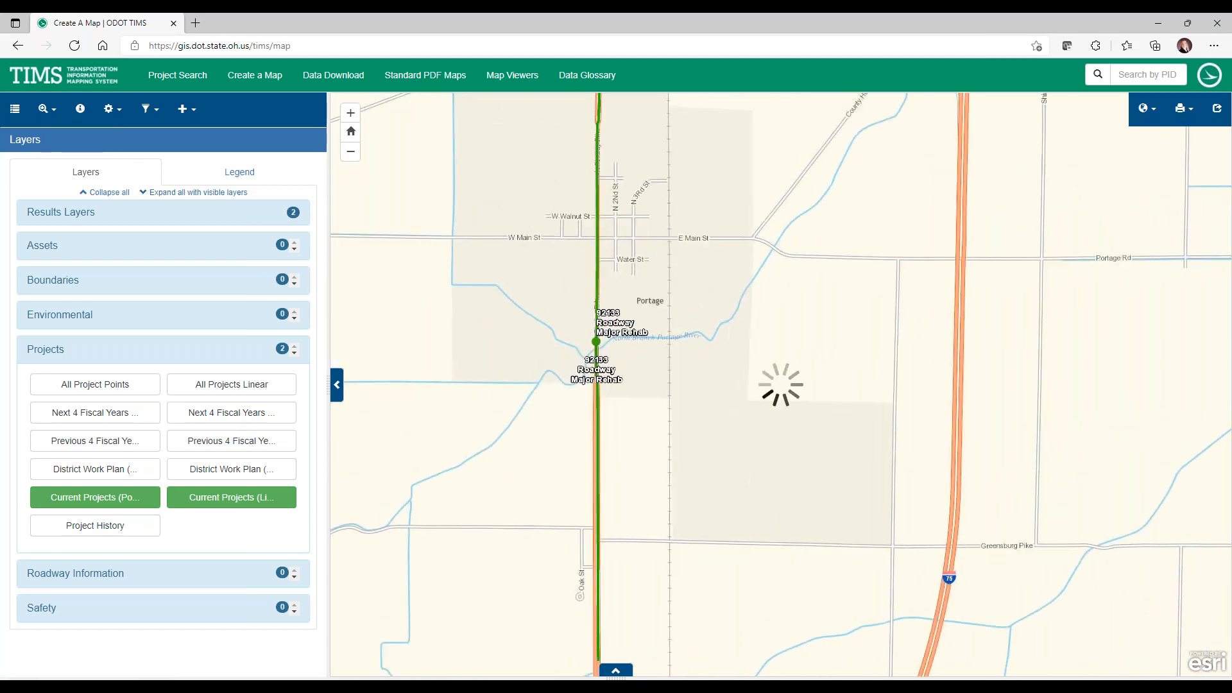
left_click(80, 110)
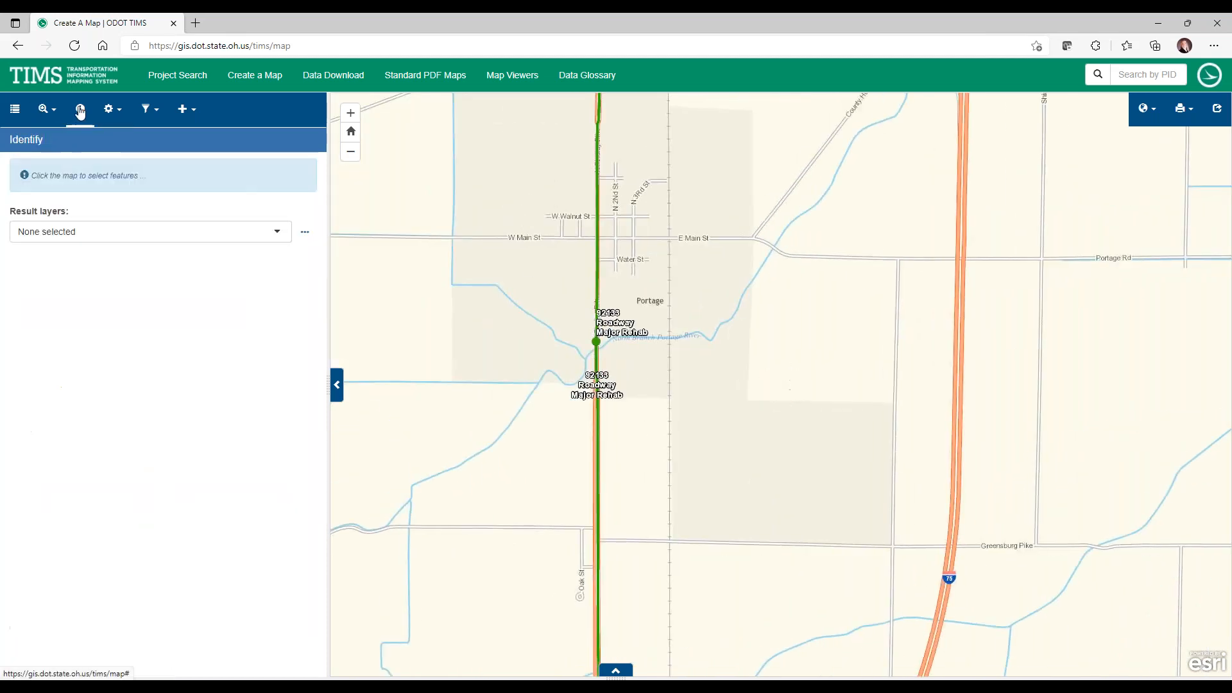
left_click(597, 282)
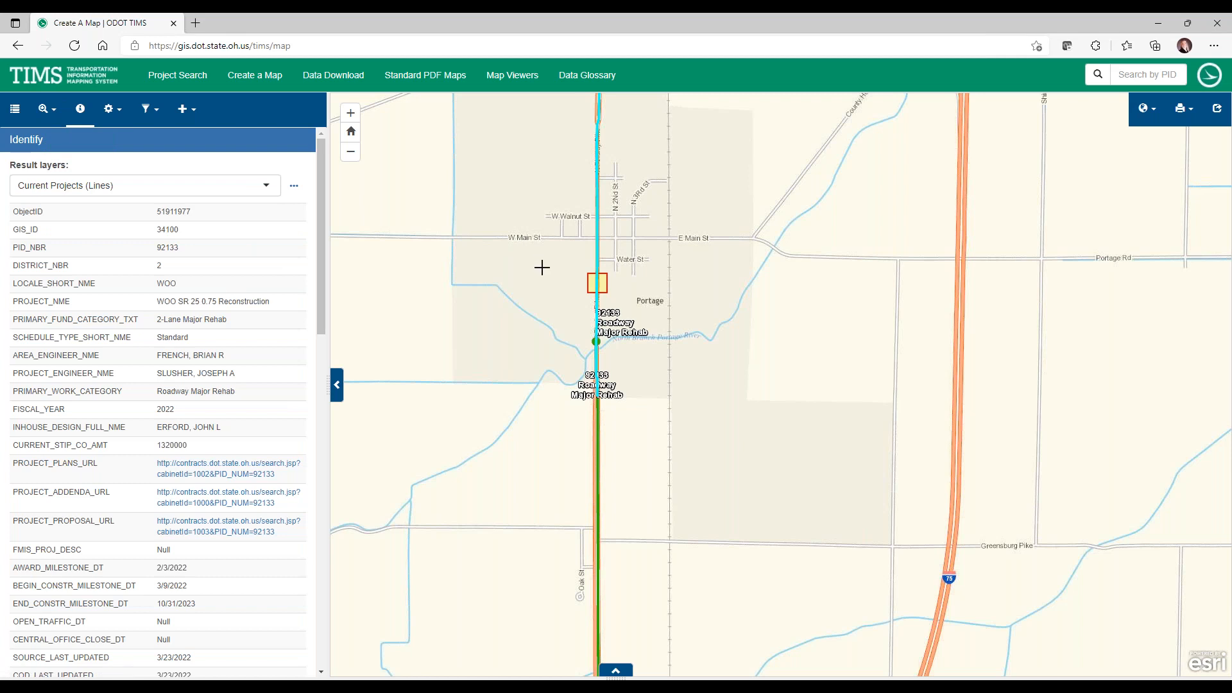
left_click(598, 257)
scroll(117, 343, "down", 2)
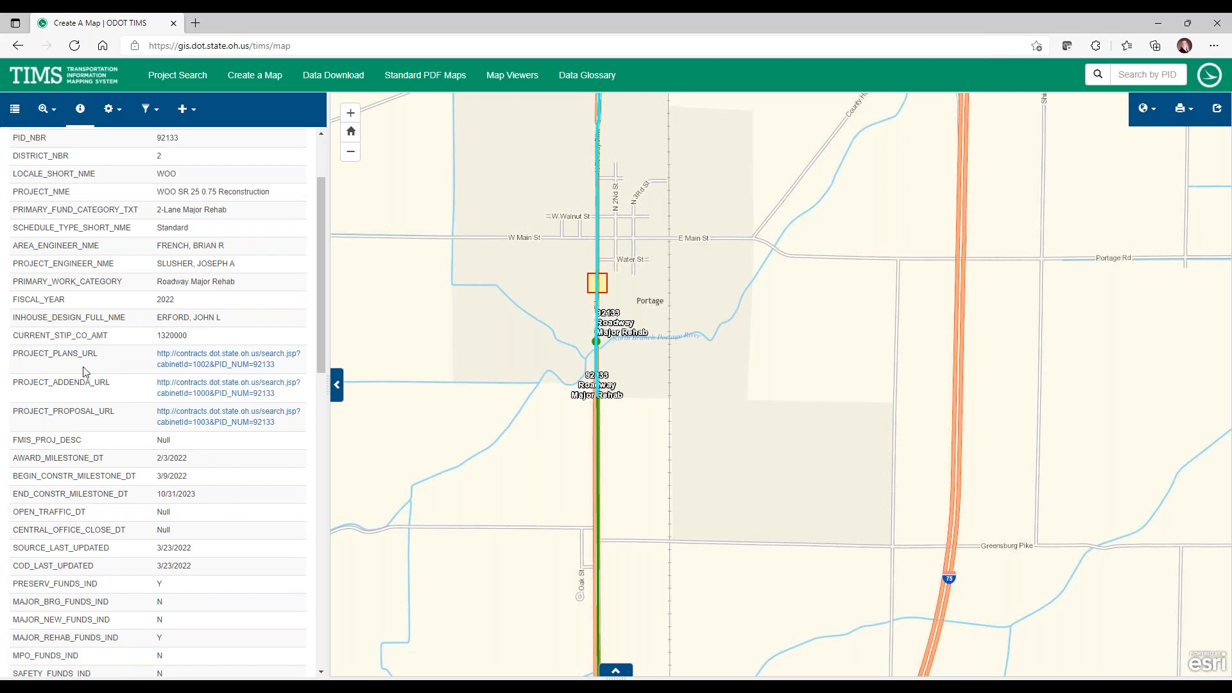
scroll(218, 375, "down", 4)
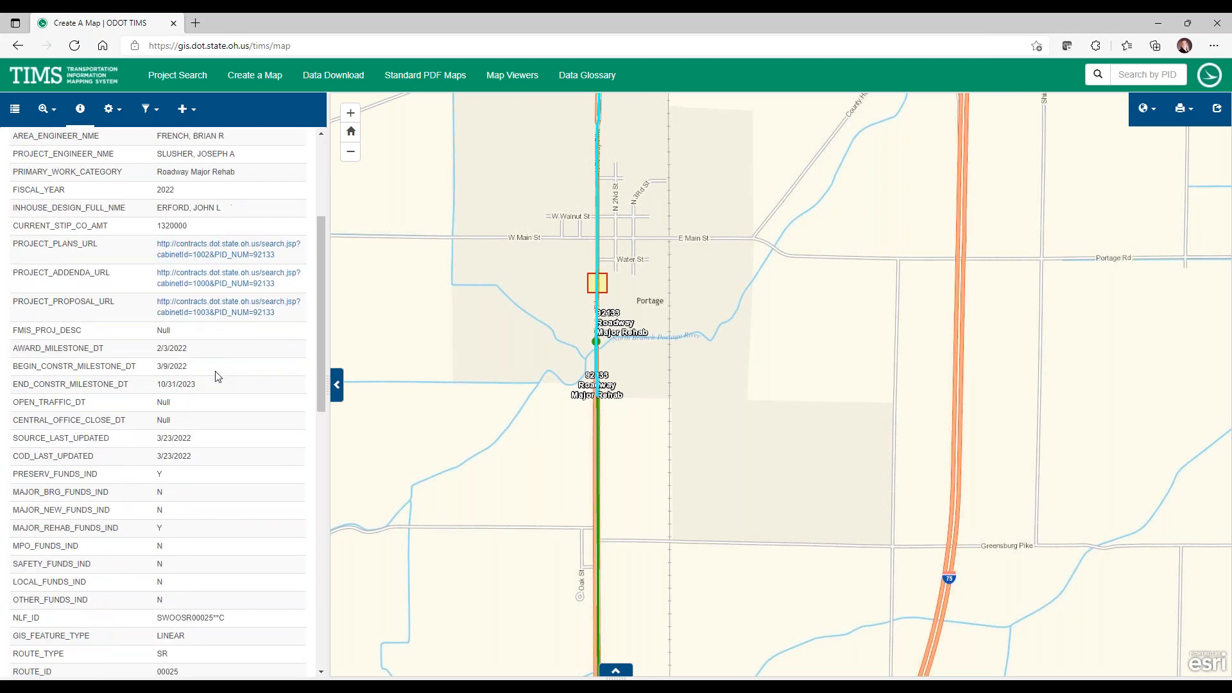
scroll(212, 375, "down", 10)
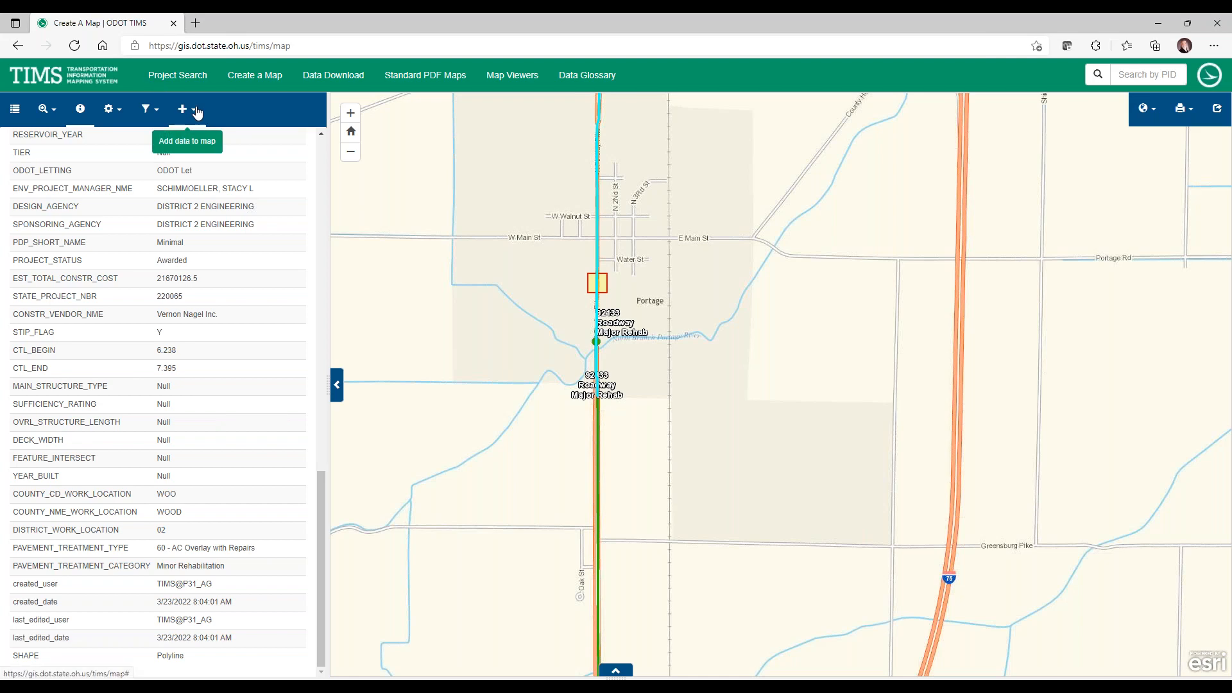
left_click_drag(322, 490, 304, 158)
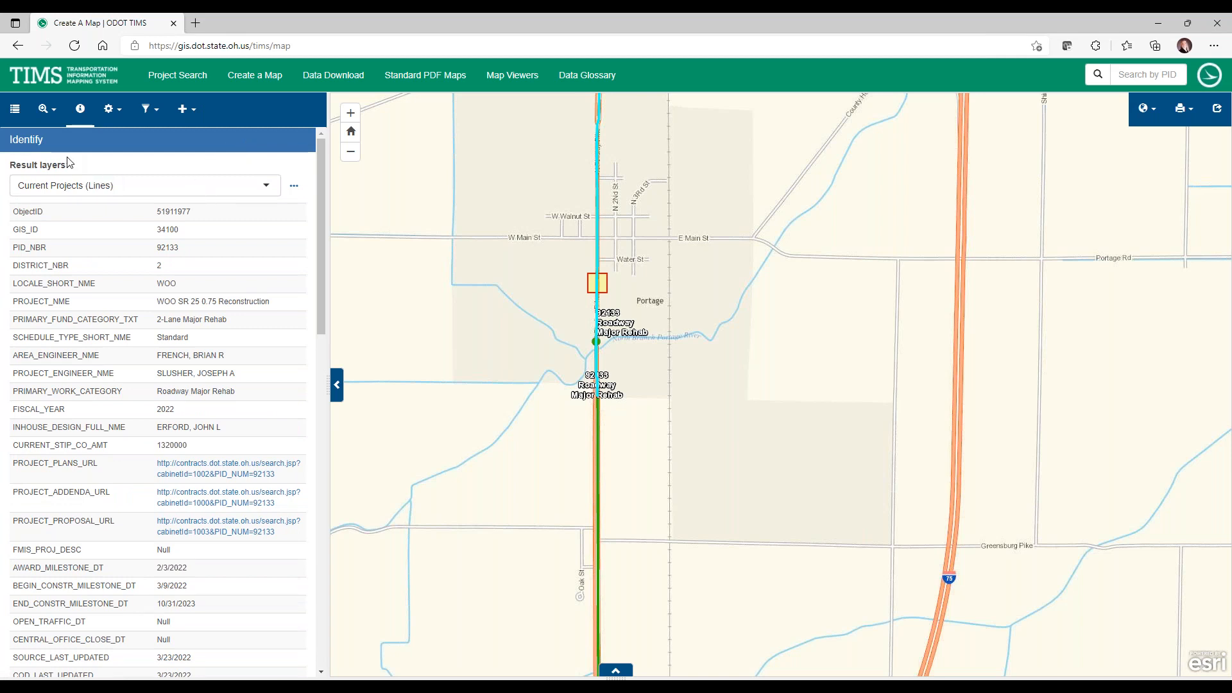
Set up a filter by attributes that selects features from Current Projects (Lines).
left_click(151, 111)
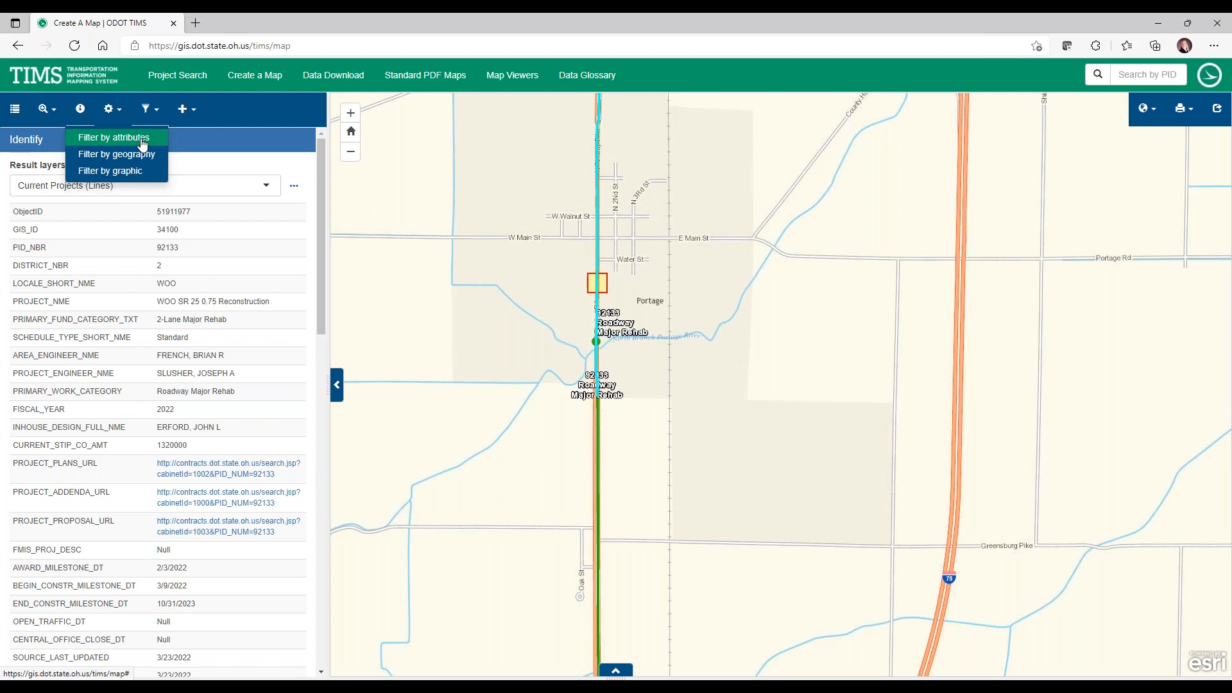
left_click(142, 144)
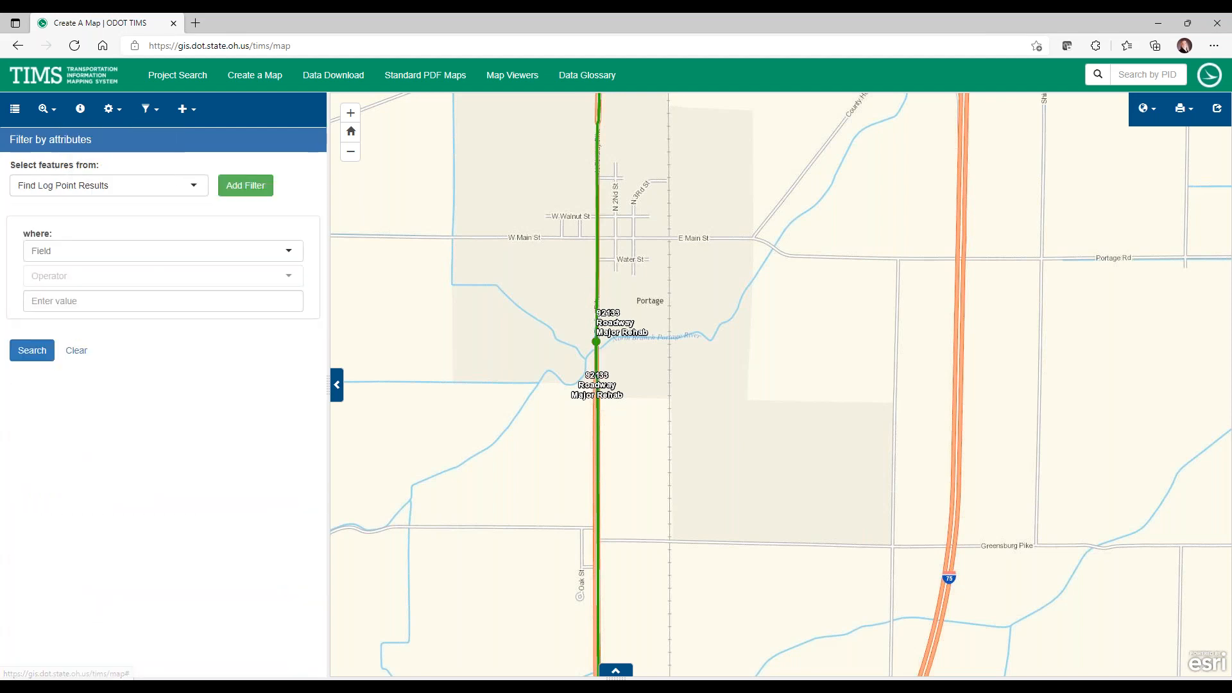
left_click(106, 185)
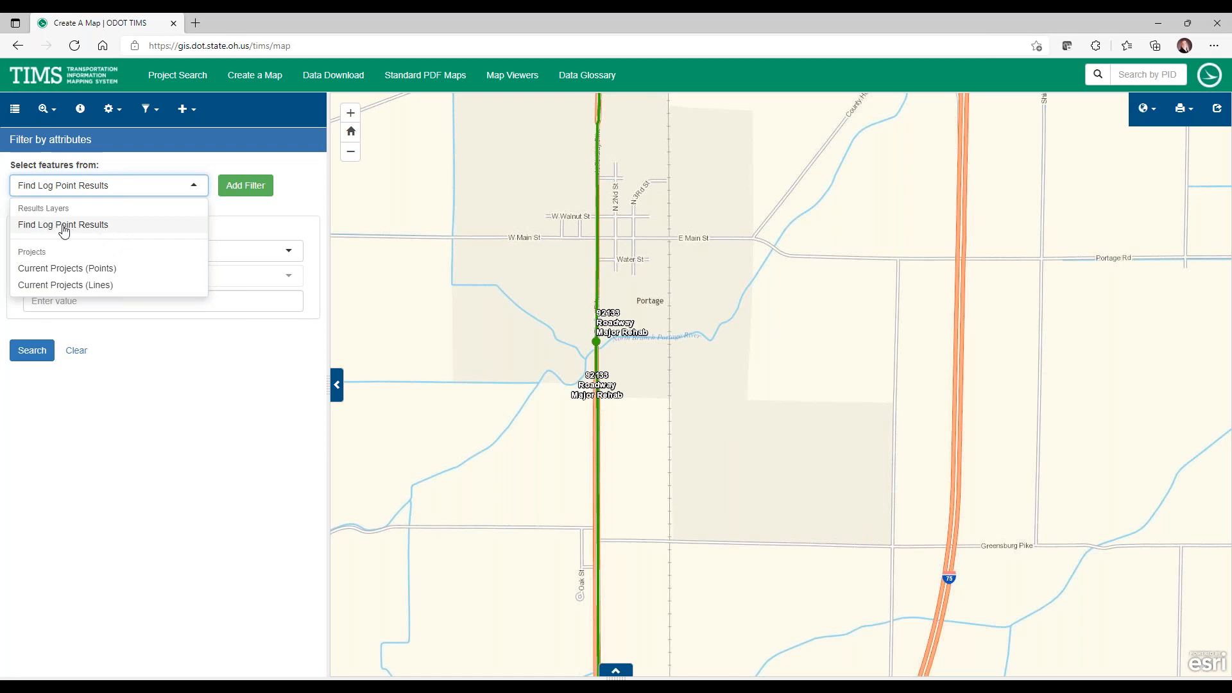
left_click(66, 284)
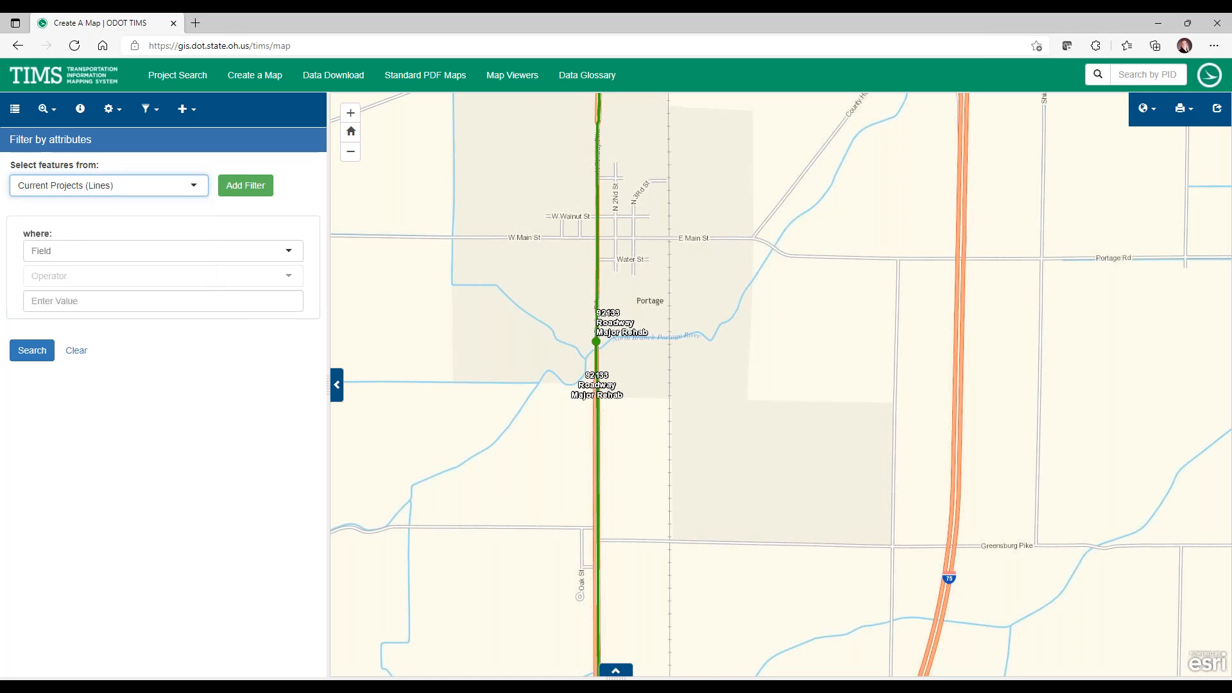
Define the filter condition as COUNTY_NME is Wood and run the search.
left_click(88, 250)
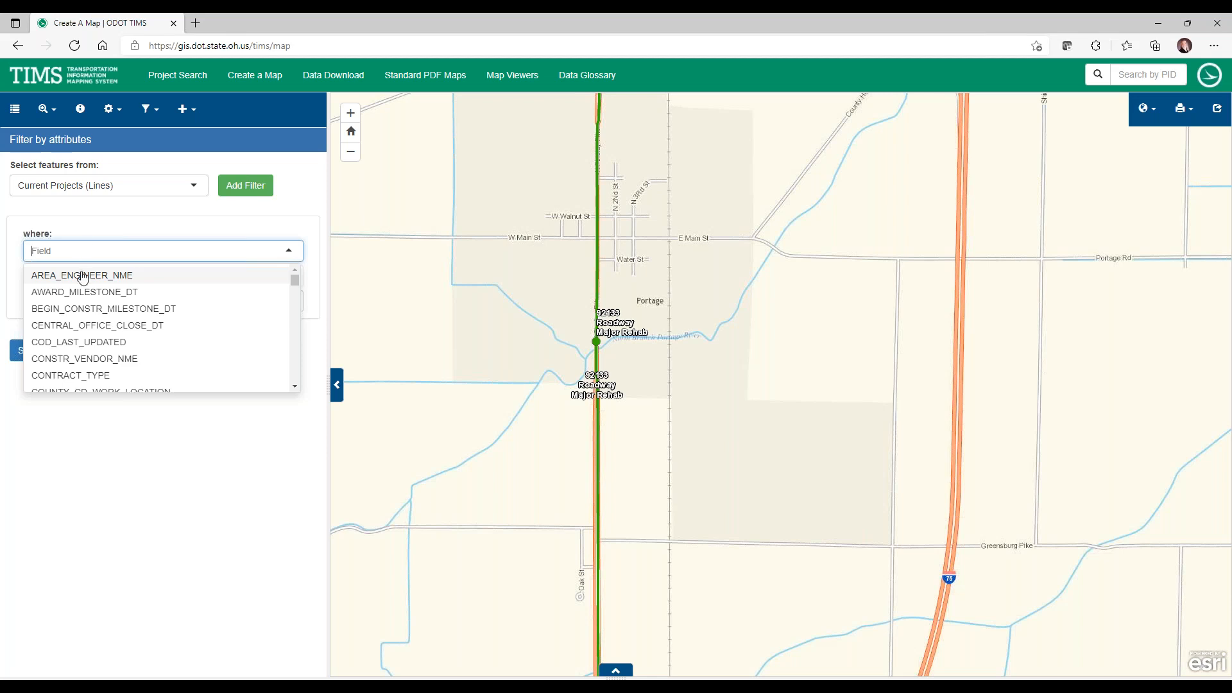
type("co")
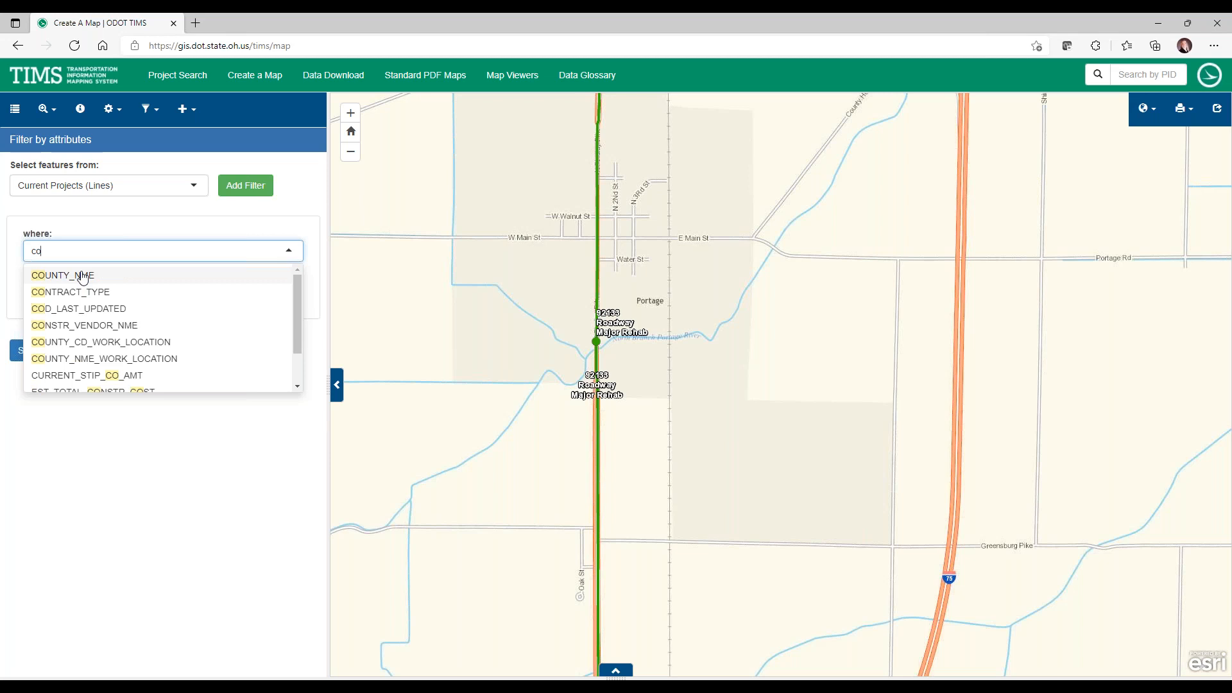
left_click(81, 276)
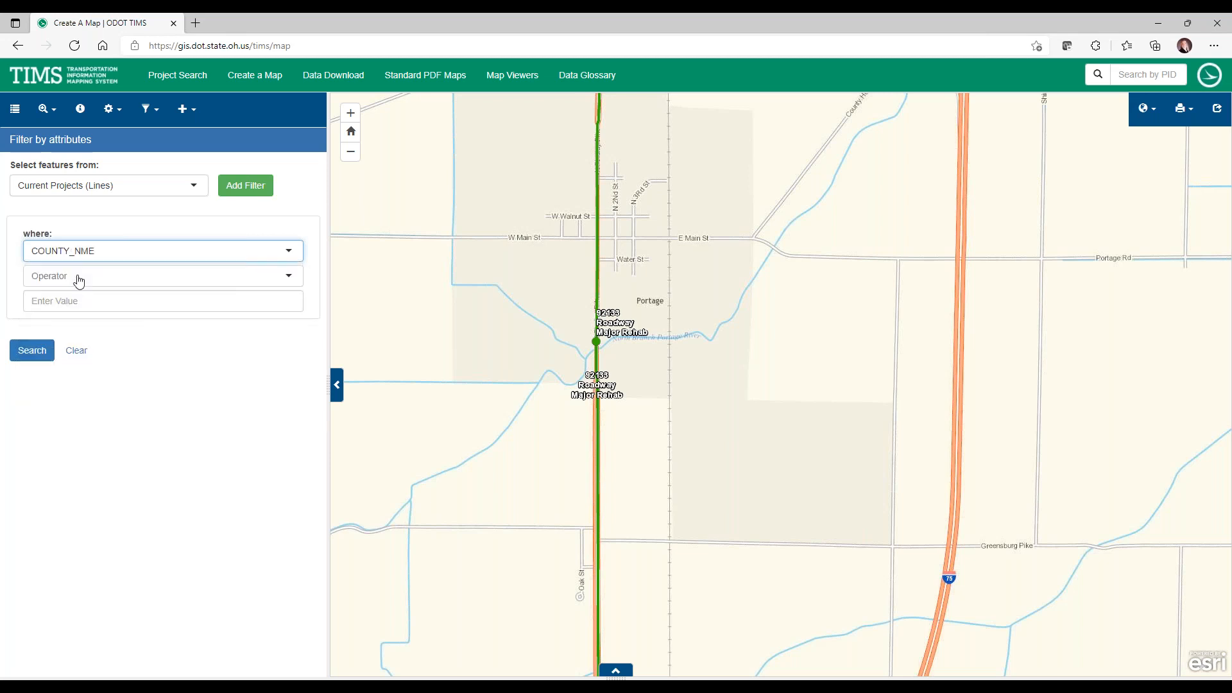
left_click(79, 280)
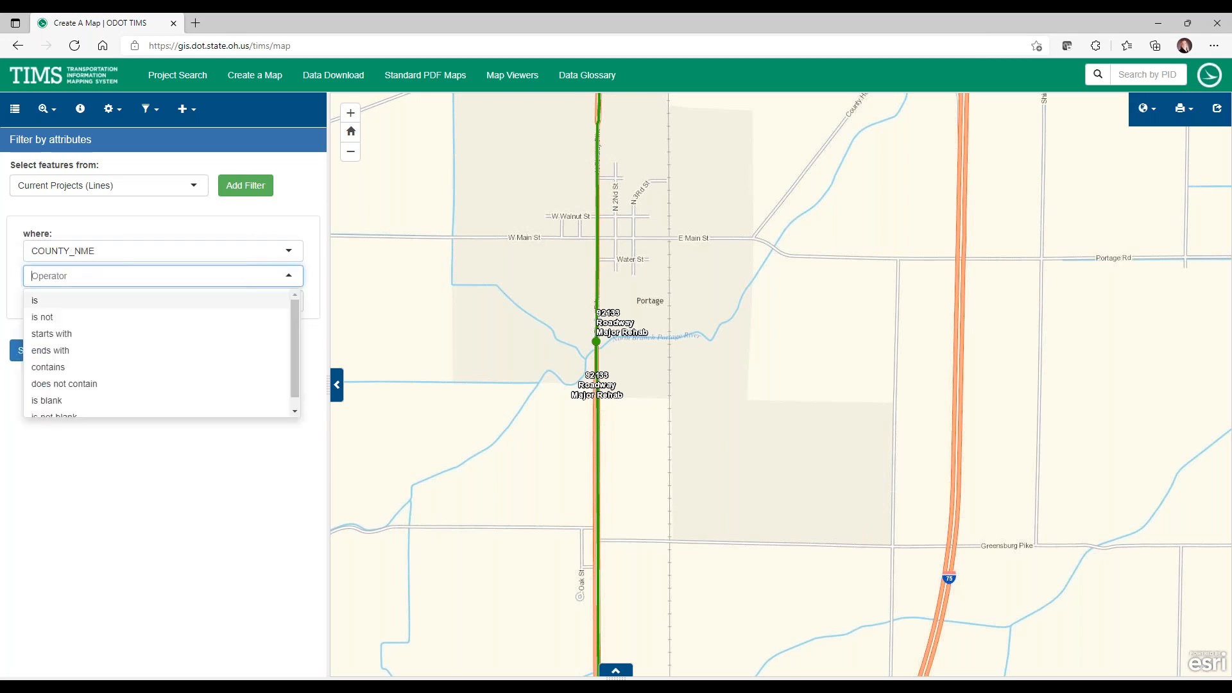
left_click(126, 302)
left_click(124, 302)
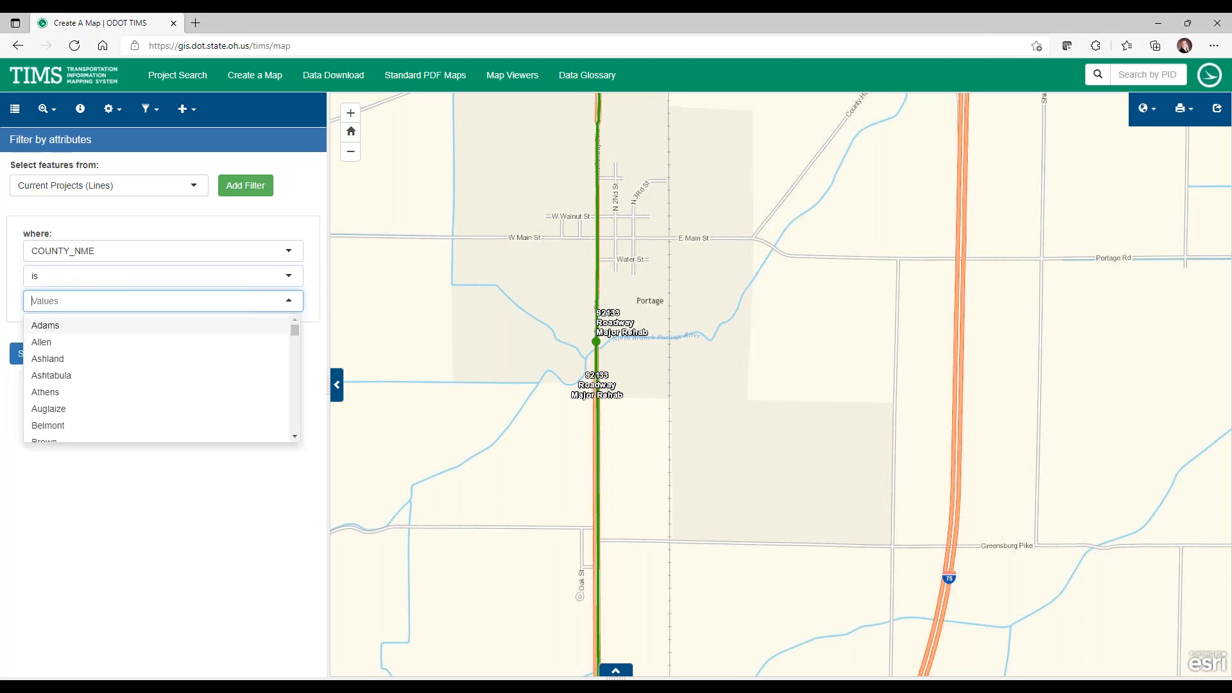
type("w")
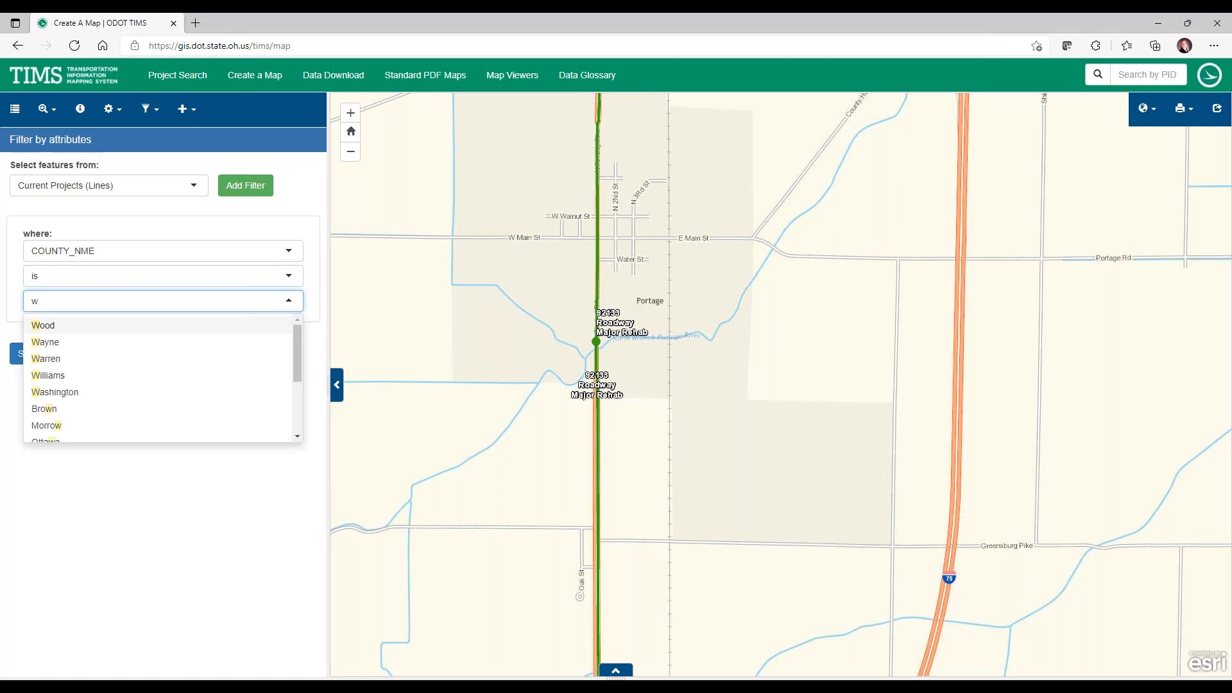
key("Return")
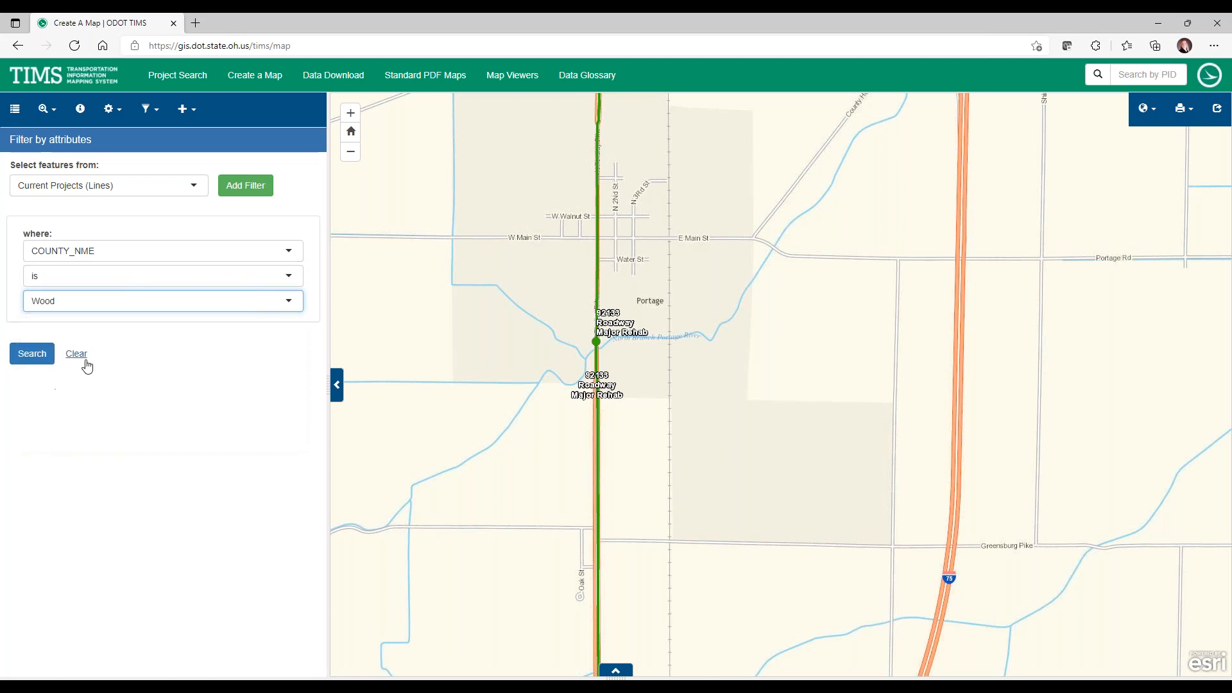
left_click(29, 355)
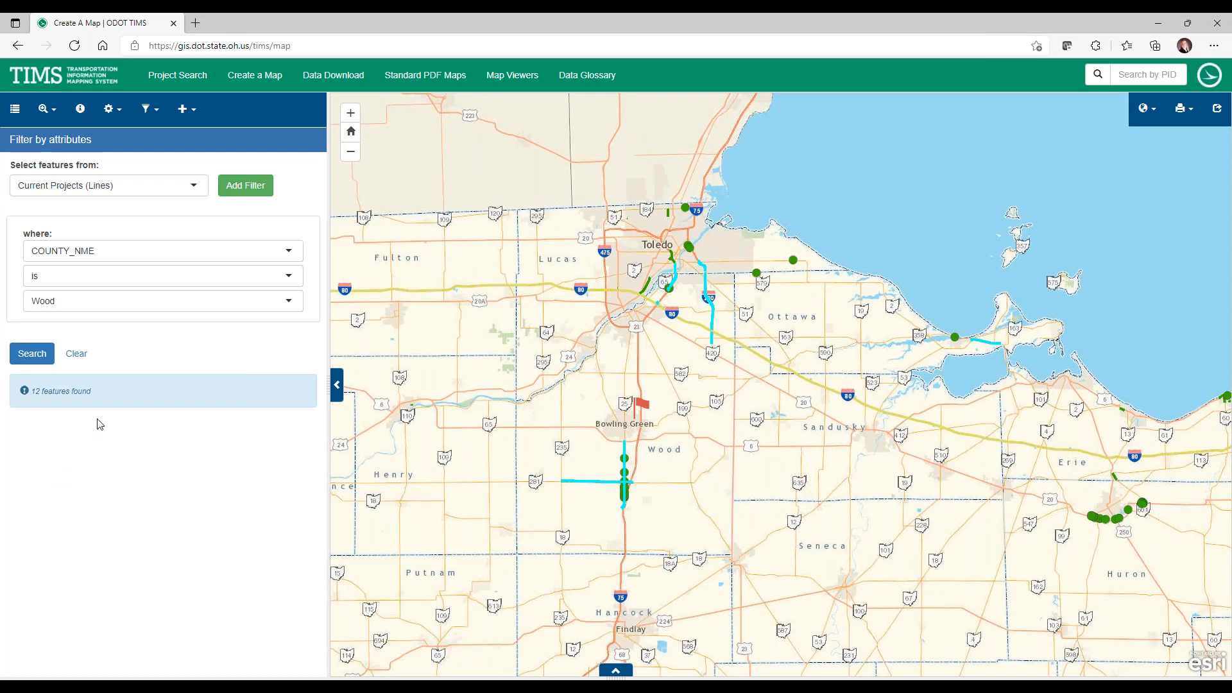
Expand the filter results table and enlarge it so that the project records can be read.
left_click(615, 671)
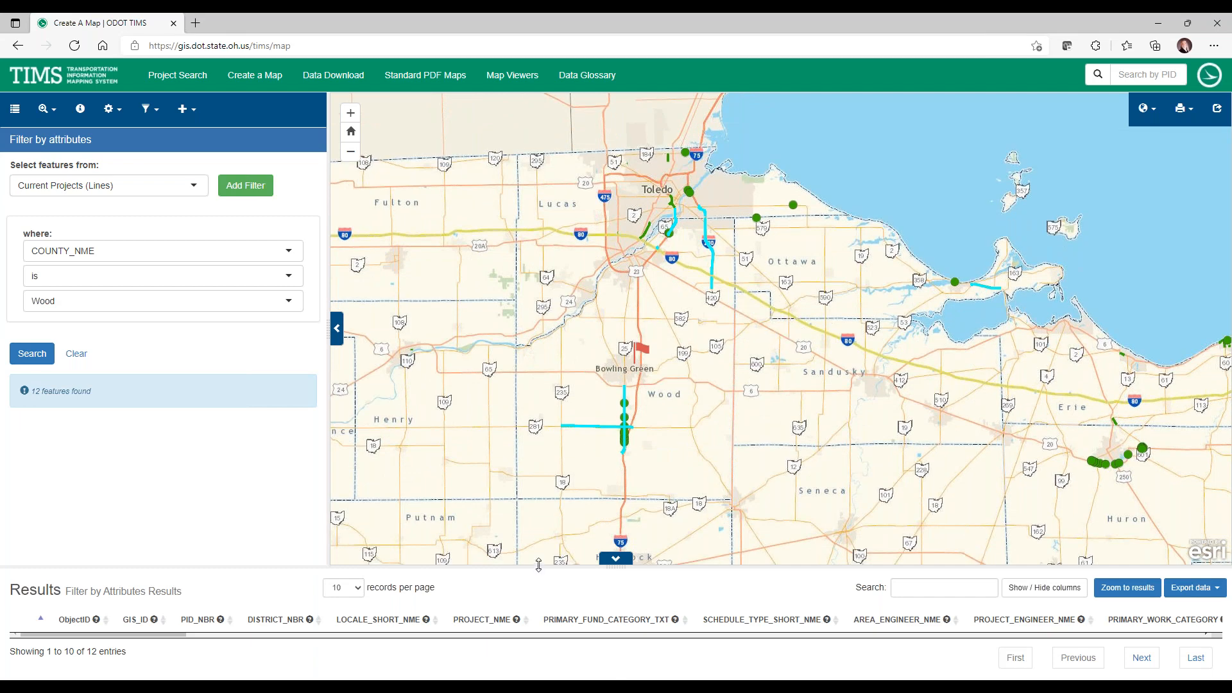
left_click_drag(539, 566, 532, 448)
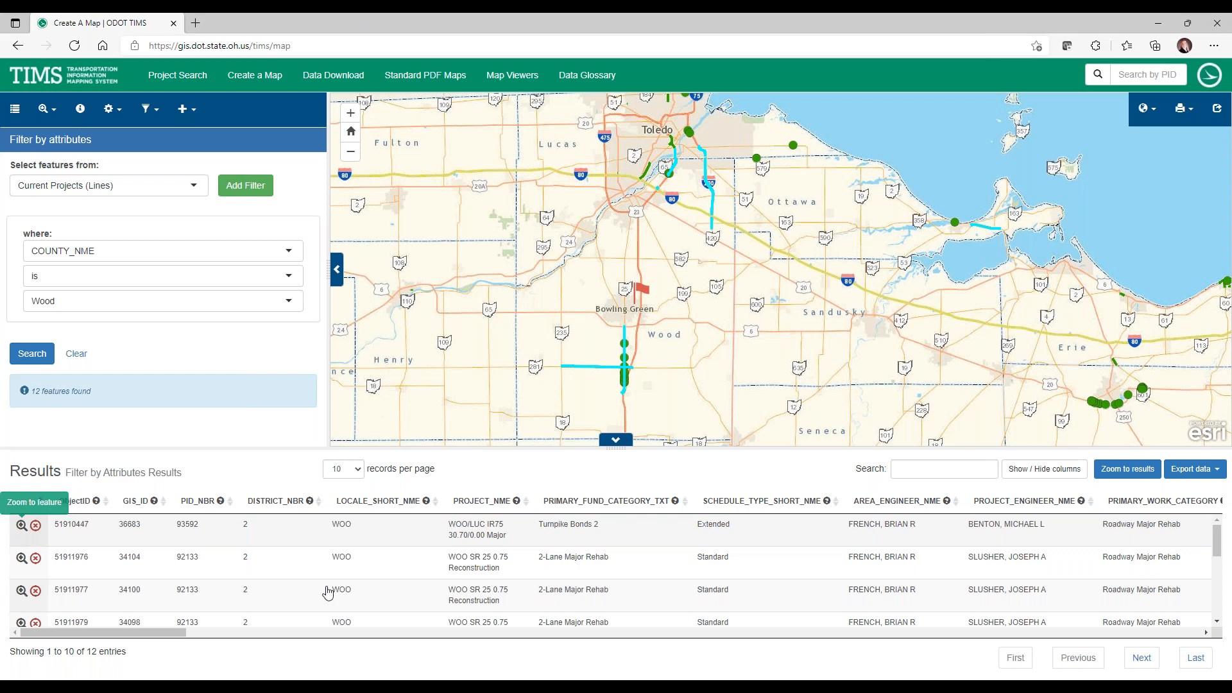
Search the results table for 00075, and empty the search to list all records again.
left_click(914, 471)
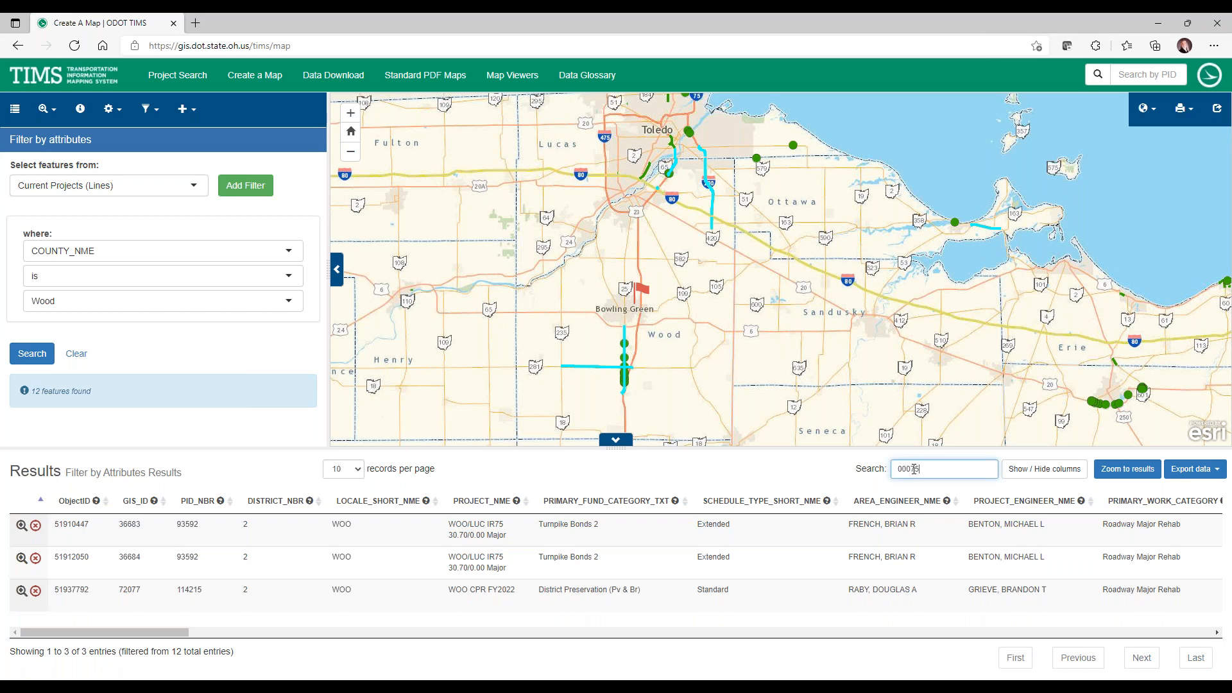
key("BackSpace")
key("BackSpace")
key("BackSpace")
key("BackSpace")
key("BackSpace")
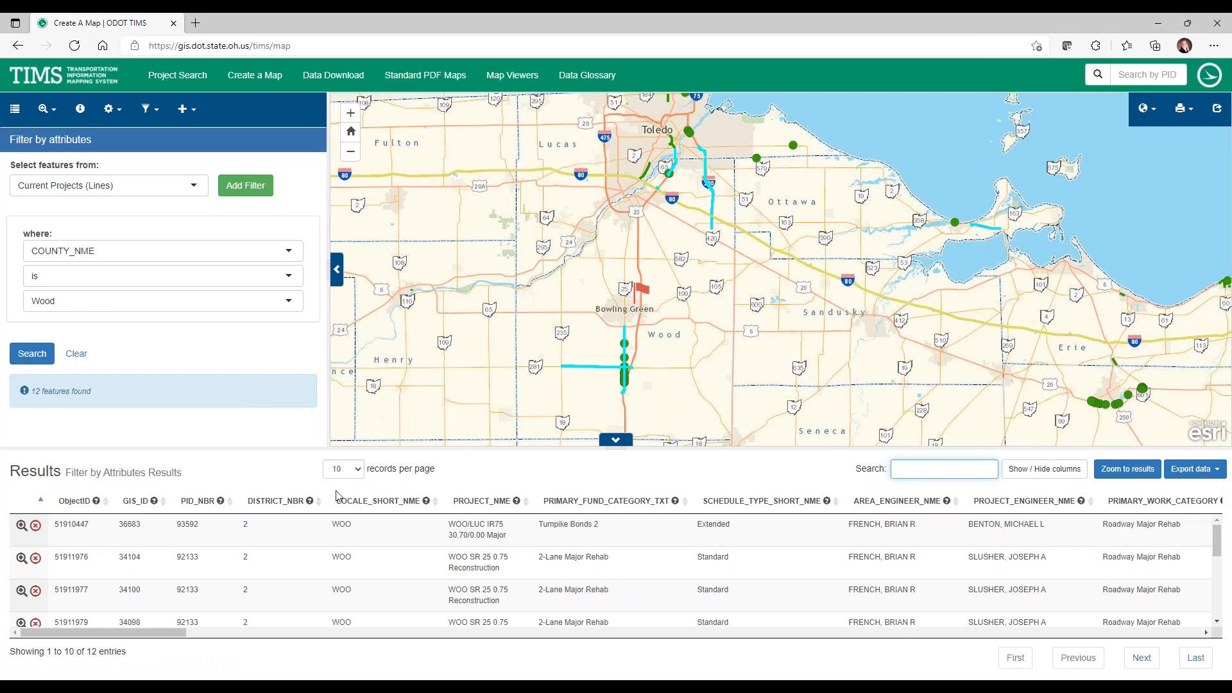
Check the export formats offered for the results, and clear the Wood county attribute filter.
left_click(1192, 473)
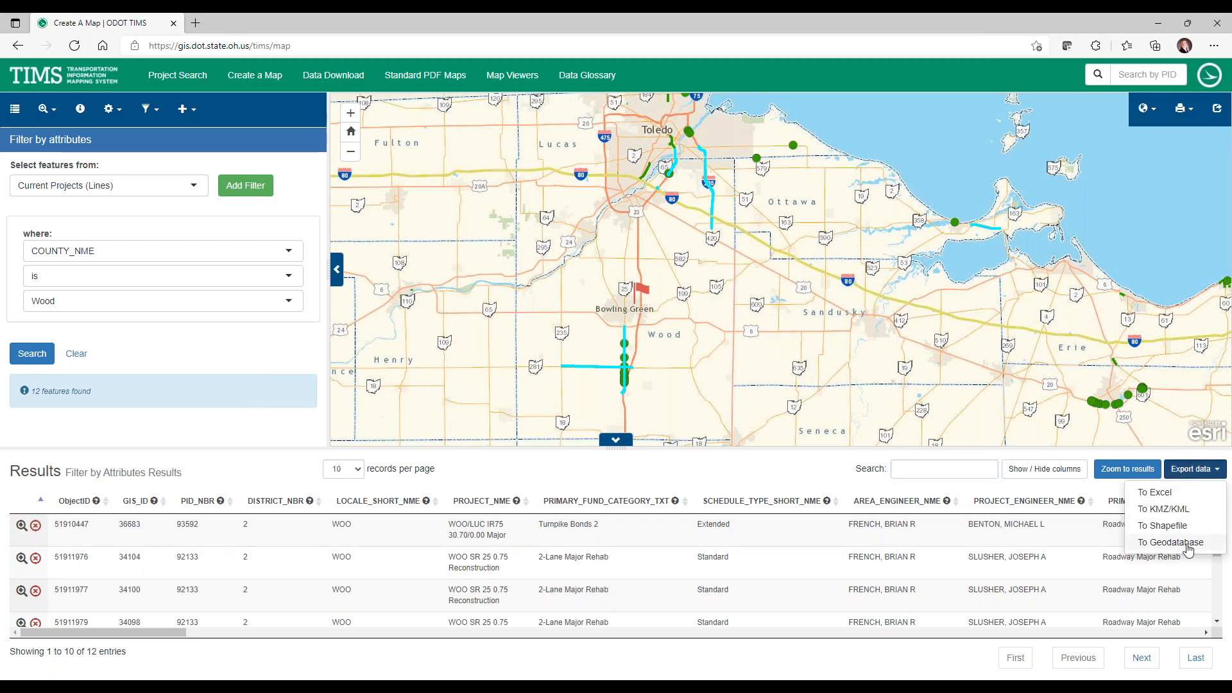
left_click(739, 471)
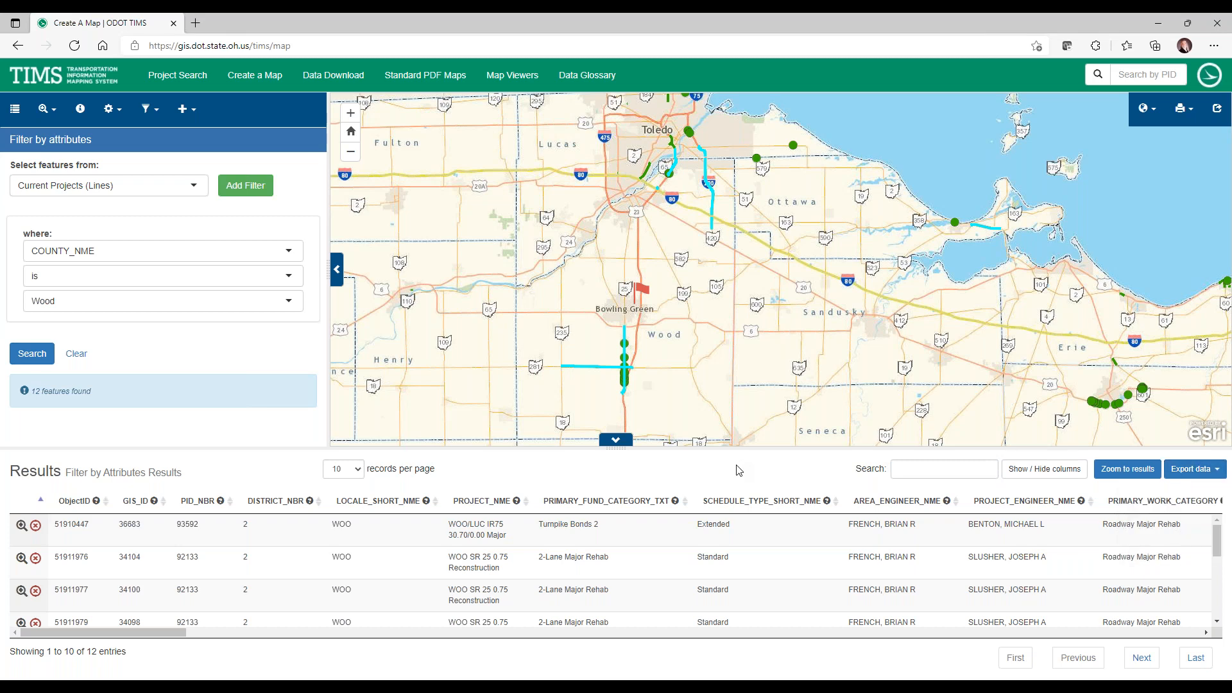
left_click(76, 356)
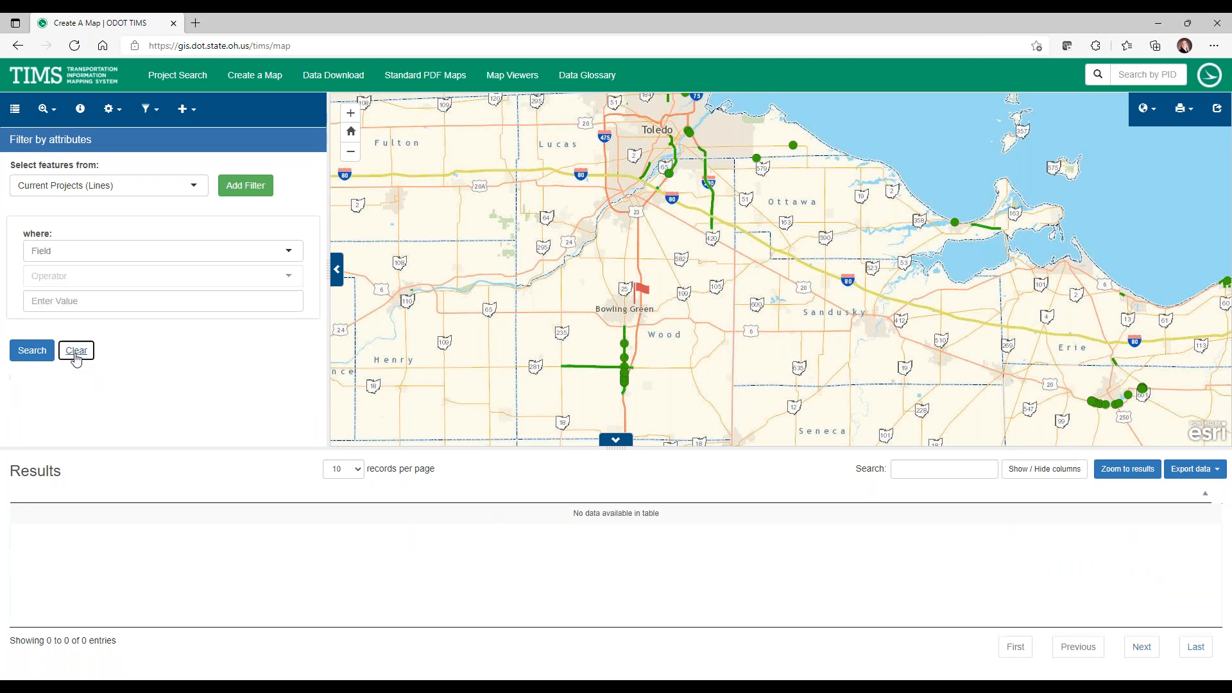
Set up a filter by geography for Current Projects (Points) that intersect a County area.
left_click(149, 109)
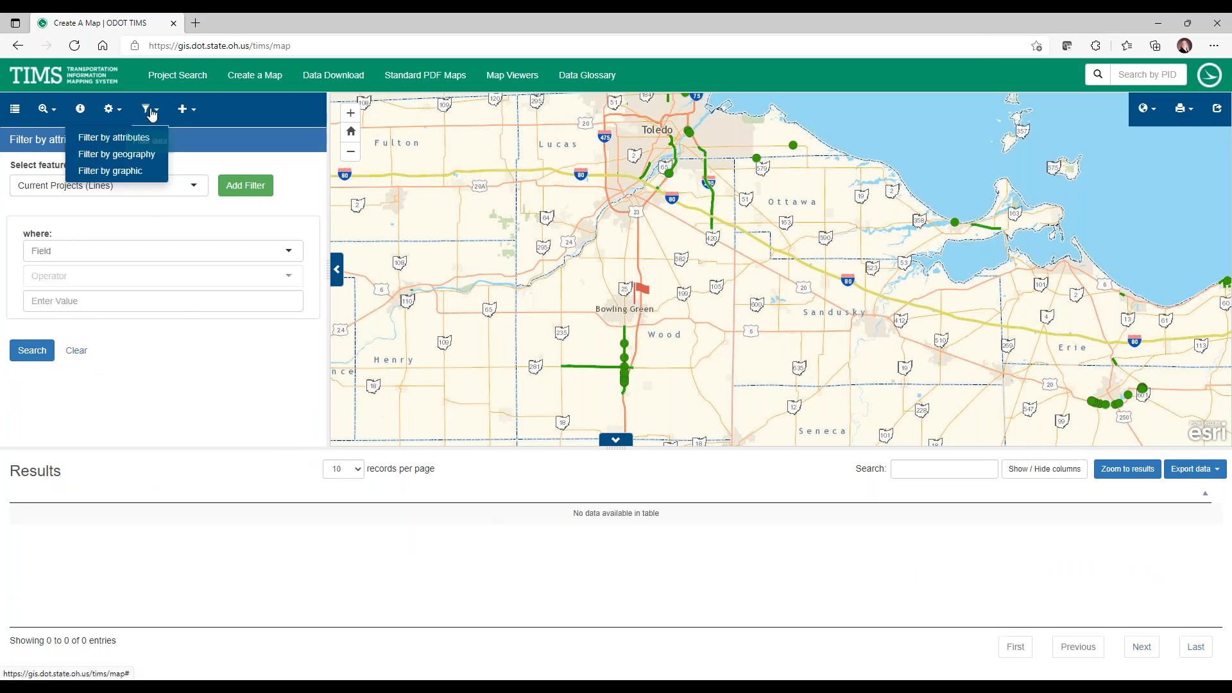
left_click(124, 155)
left_click(123, 185)
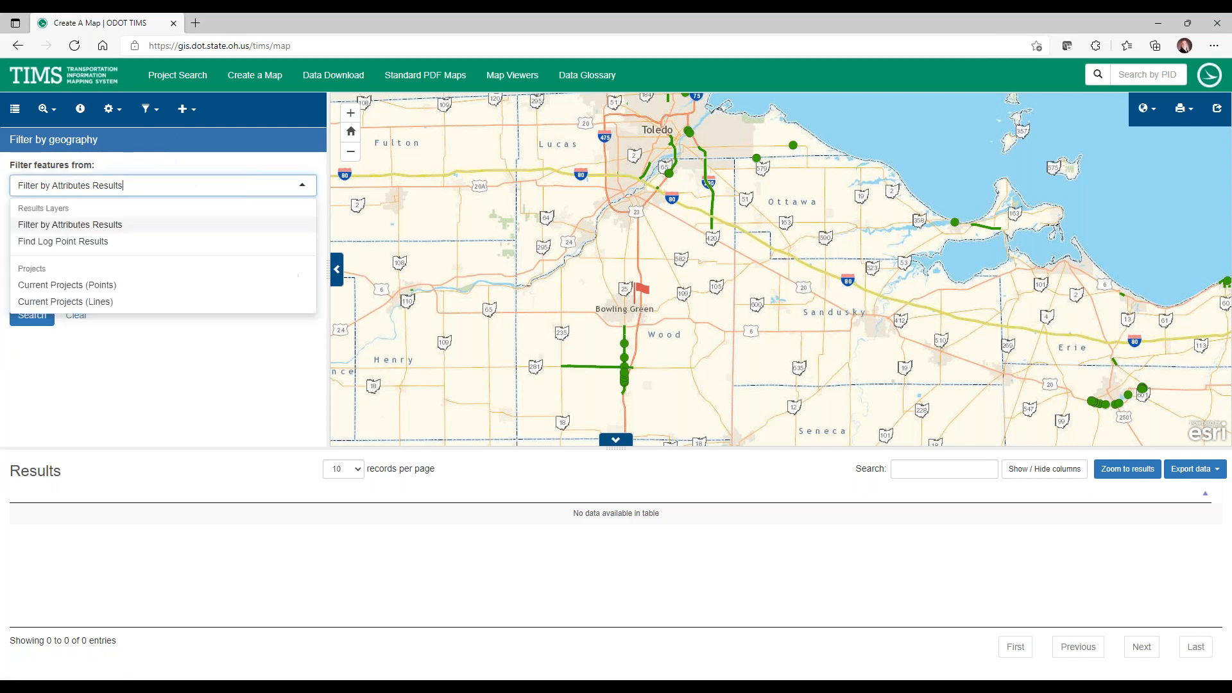
left_click(72, 286)
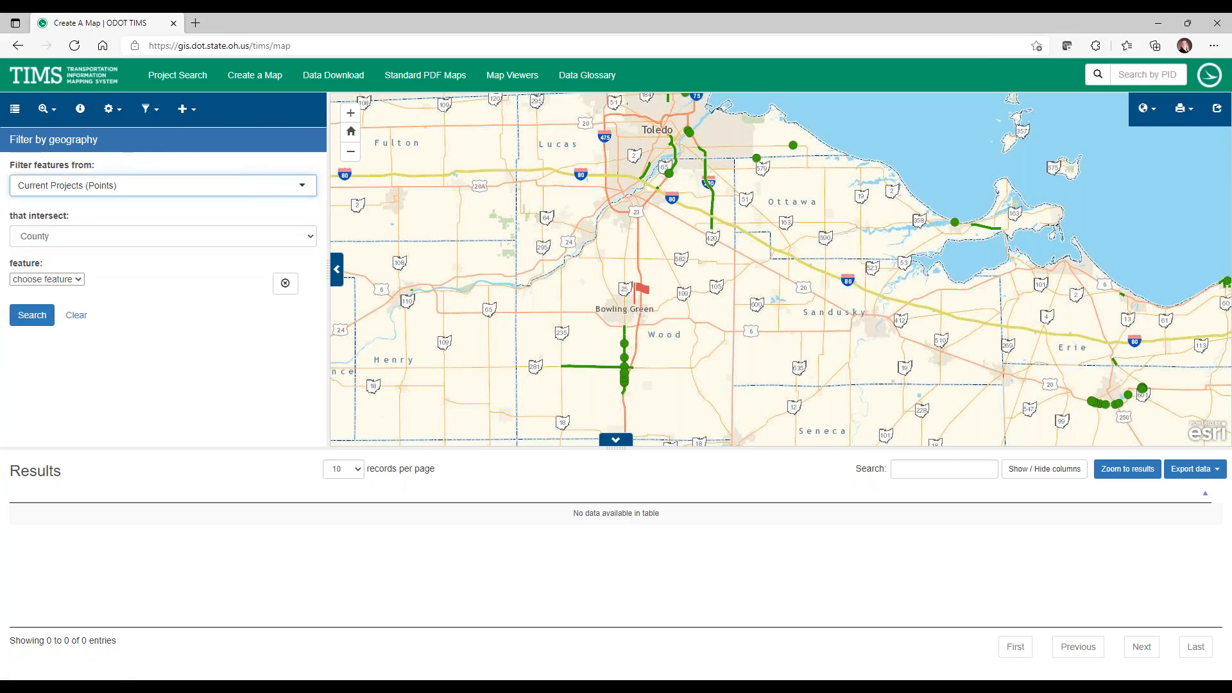
left_click(93, 243)
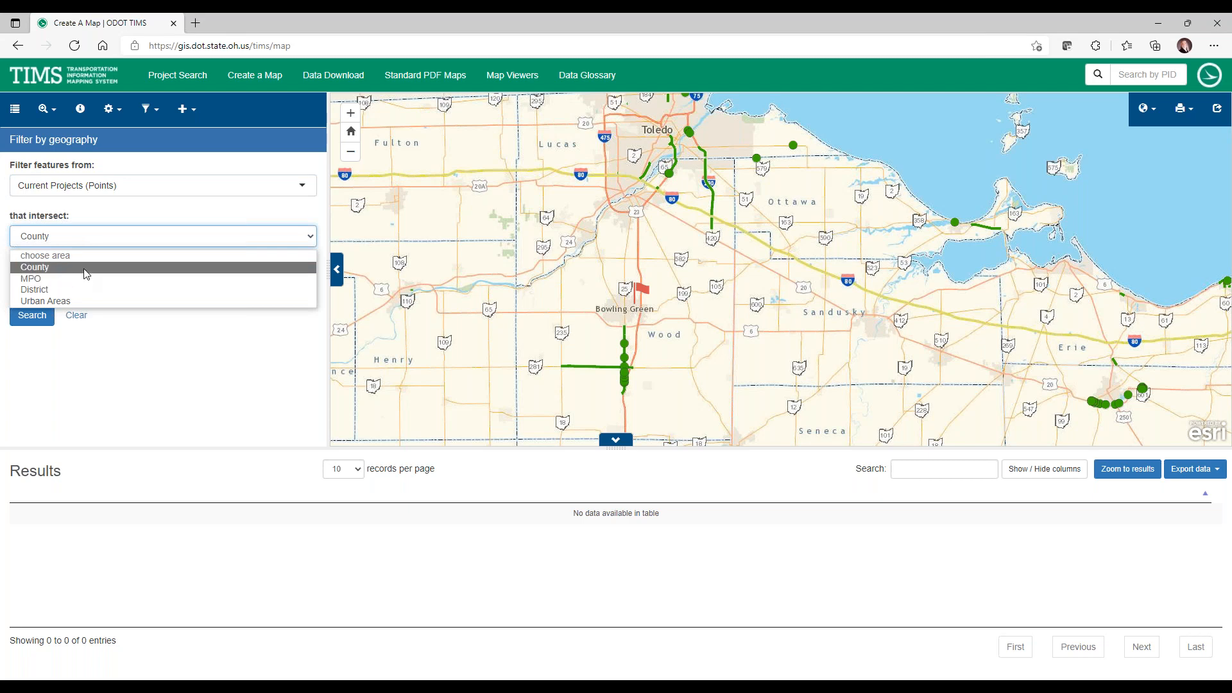
Try to choose a county feature for the geography filter, and clear the filter.
left_click(52, 112)
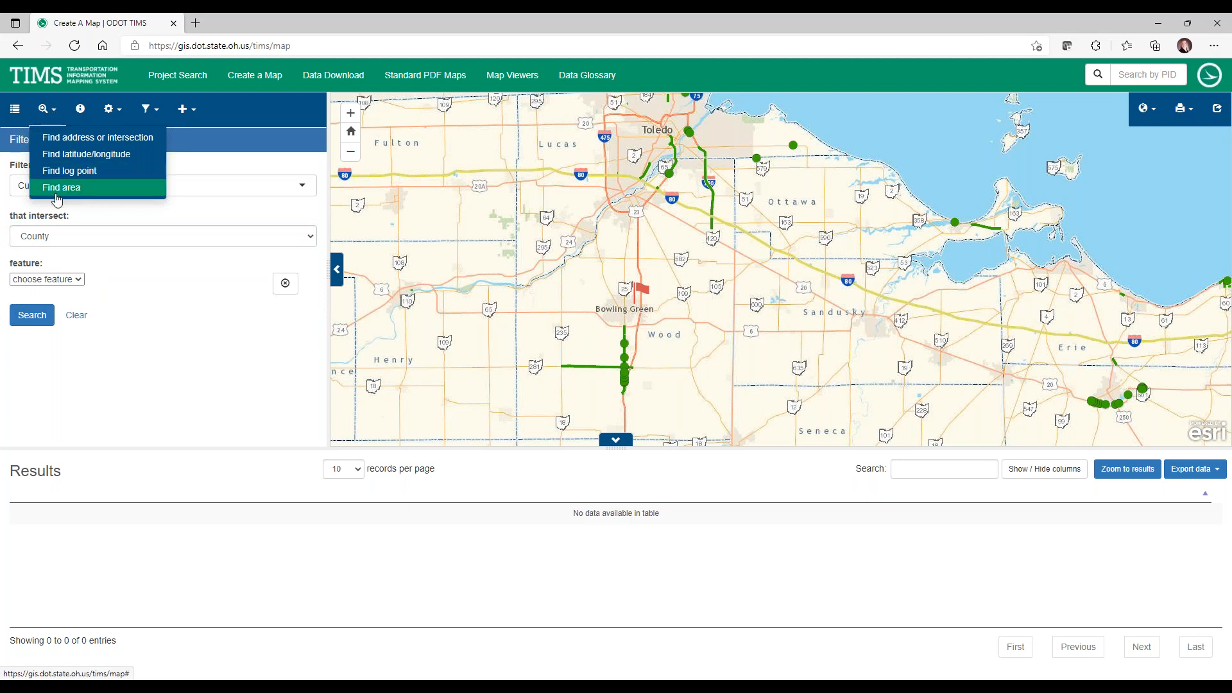
left_click(132, 299)
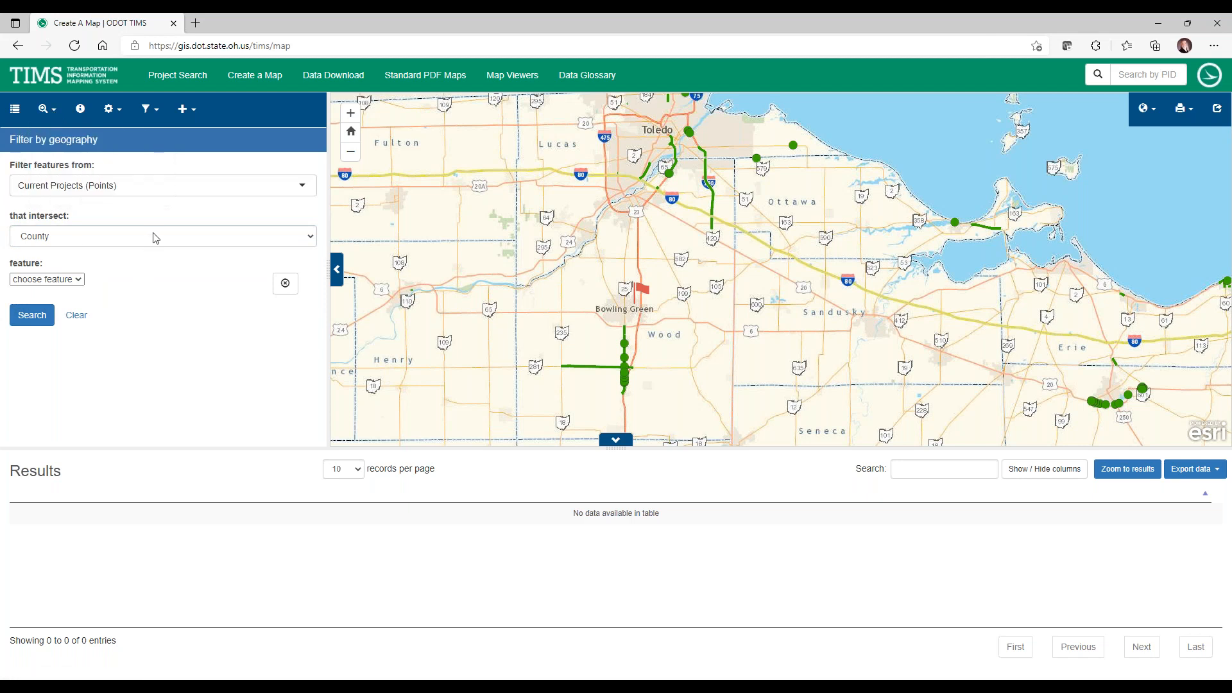
left_click(79, 280)
left_click(108, 239)
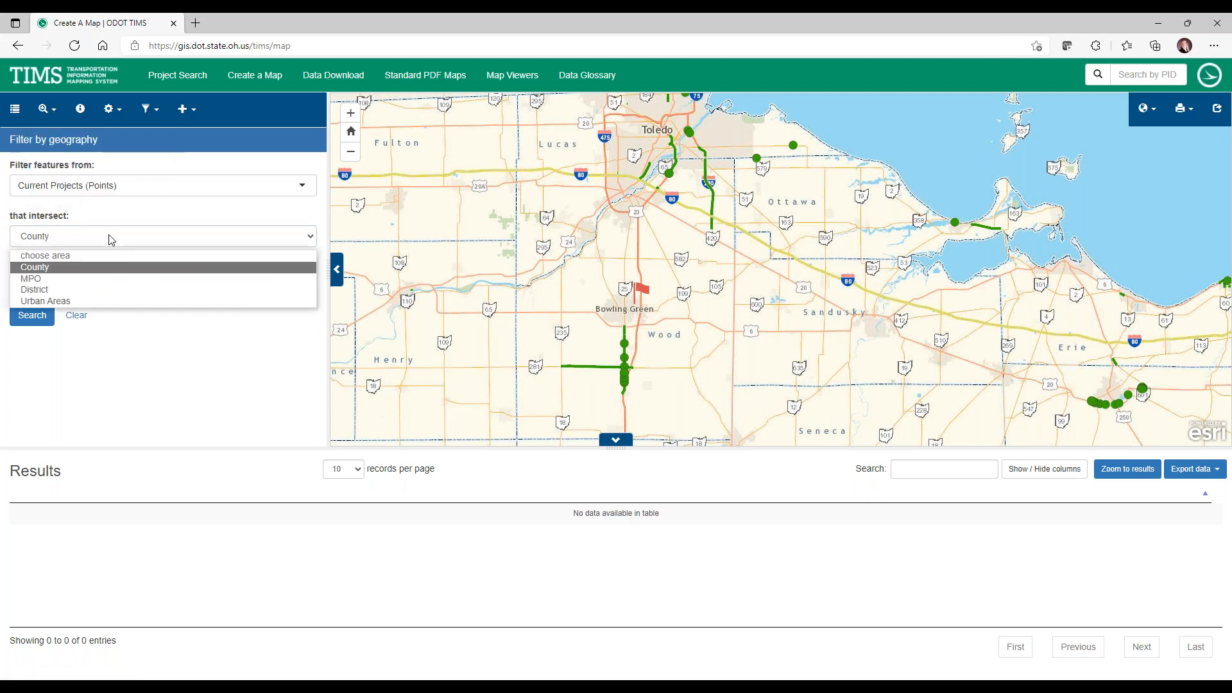
left_click(76, 275)
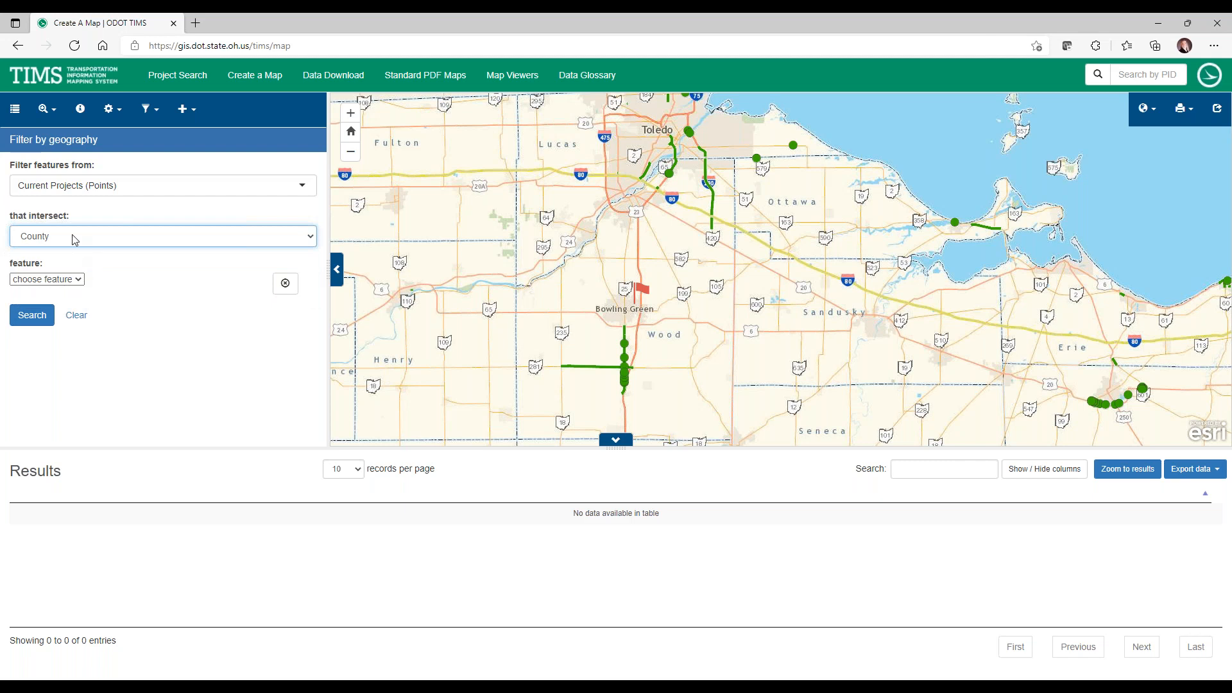
left_click(75, 315)
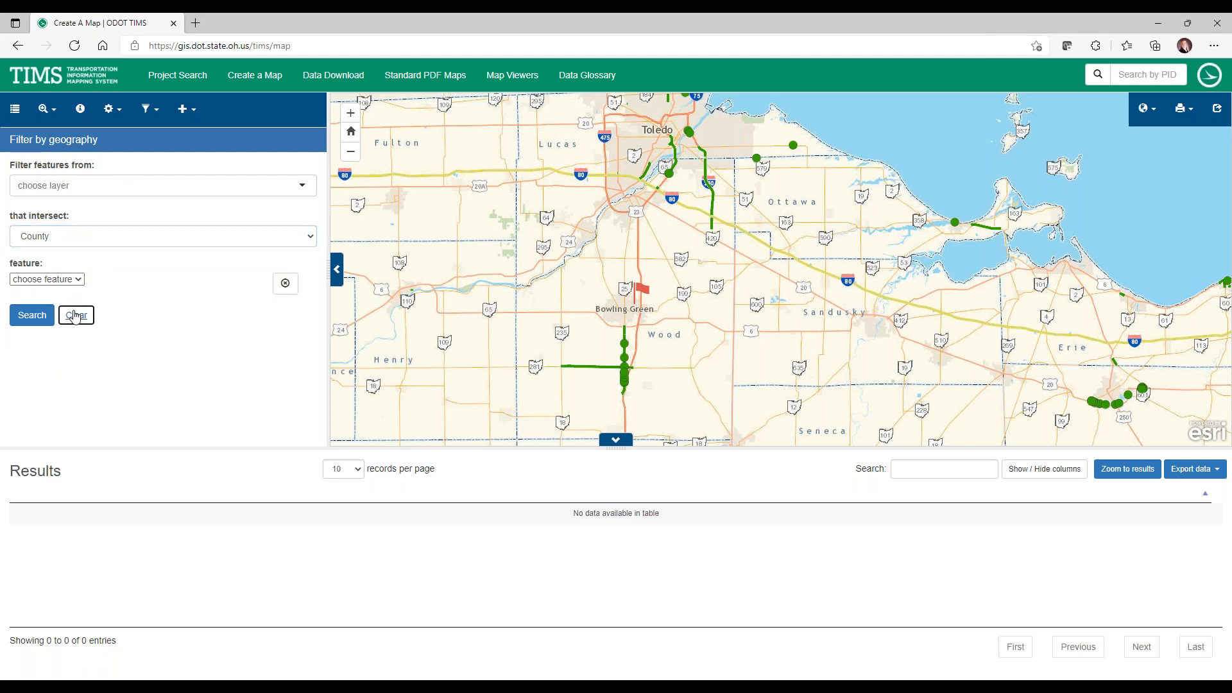
Turn off the Filter by Attributes results layer and both Find Log Point results layers.
left_click(16, 117)
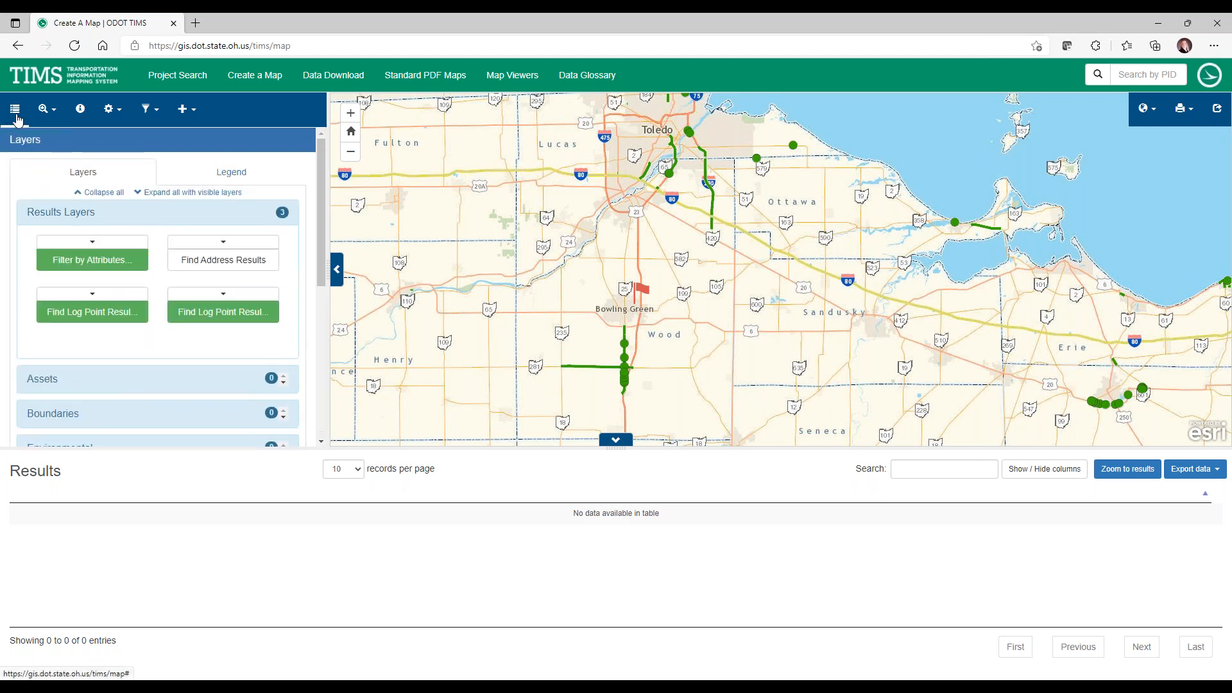
left_click(92, 260)
left_click(91, 312)
left_click(221, 313)
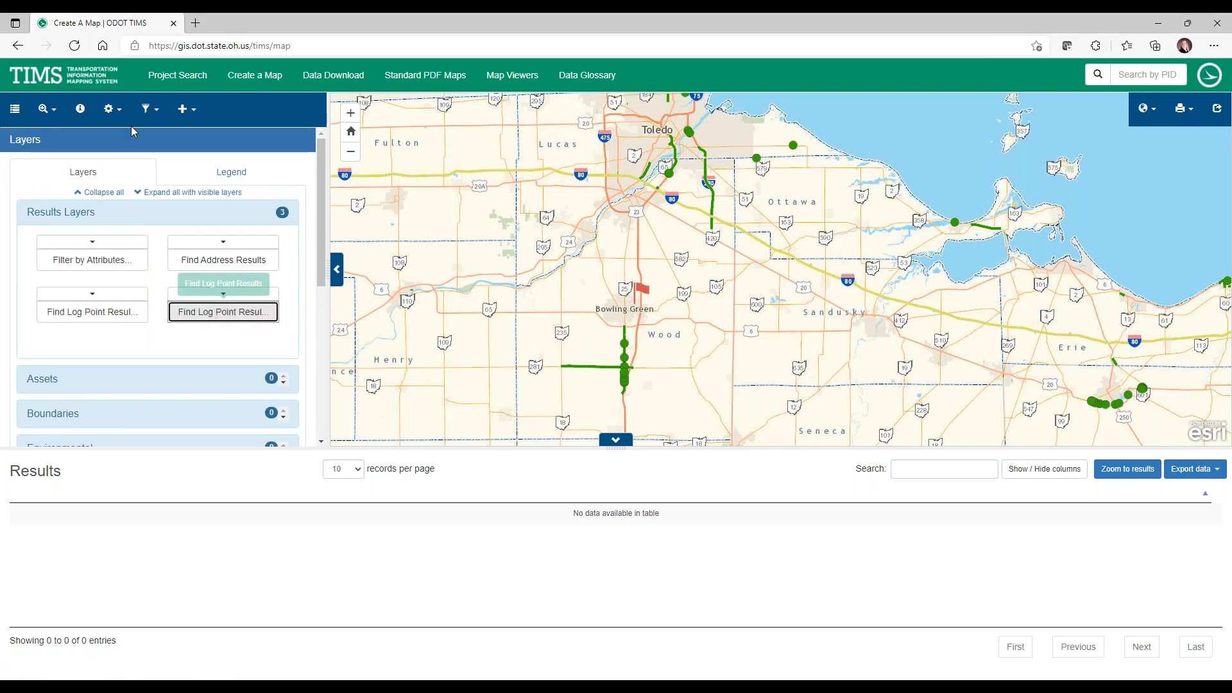
Set up a filter by geography for Current Projects (Lines) that intersect an MPO area.
left_click(146, 110)
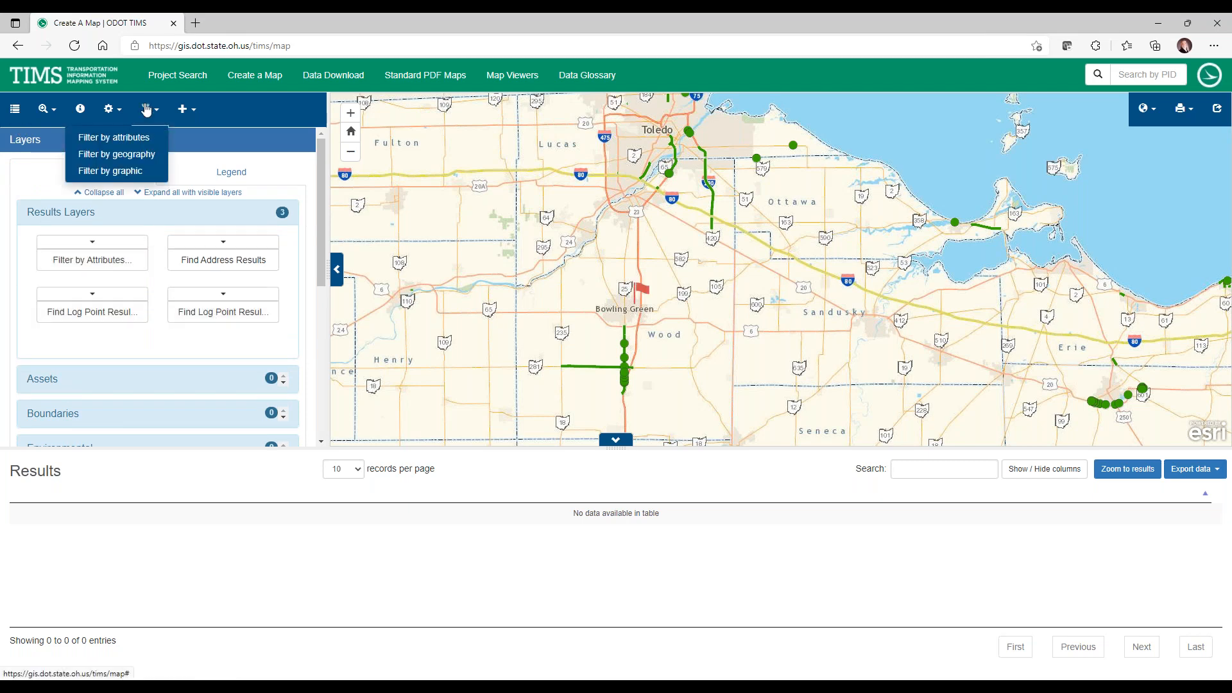
left_click(122, 154)
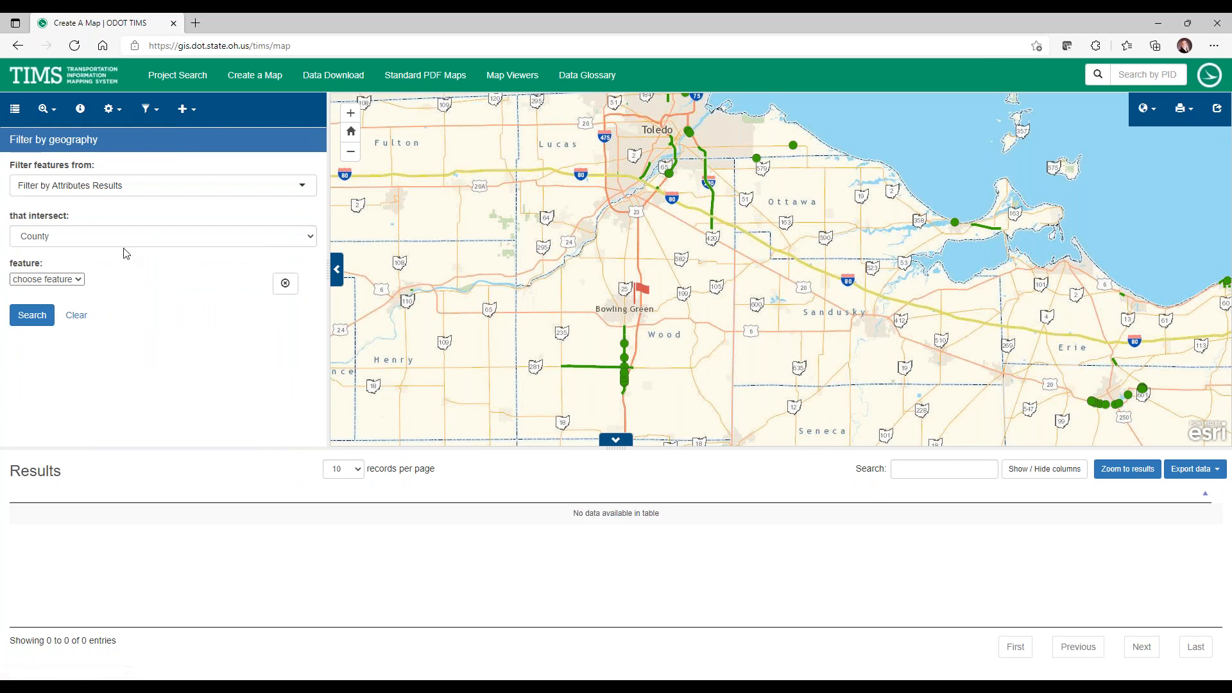
left_click(147, 187)
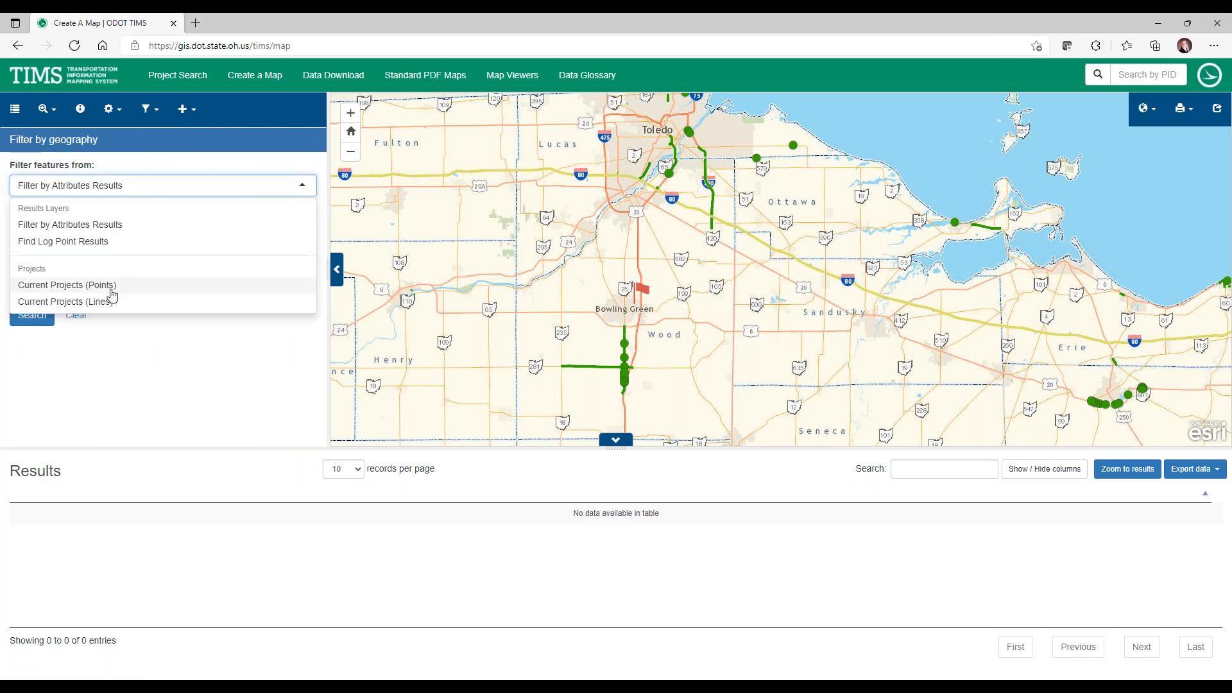
left_click(112, 299)
left_click(113, 236)
left_click(101, 281)
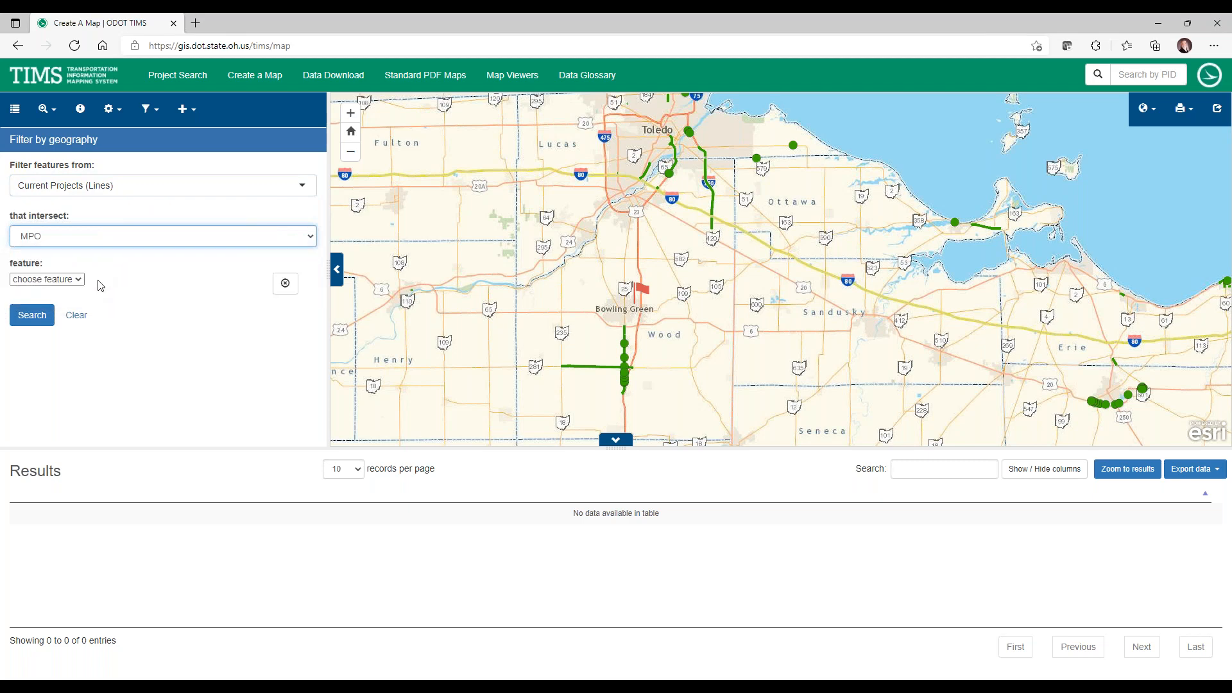
Try to choose a specific MPO feature for the geography filter.
left_click(77, 281)
left_click(109, 279)
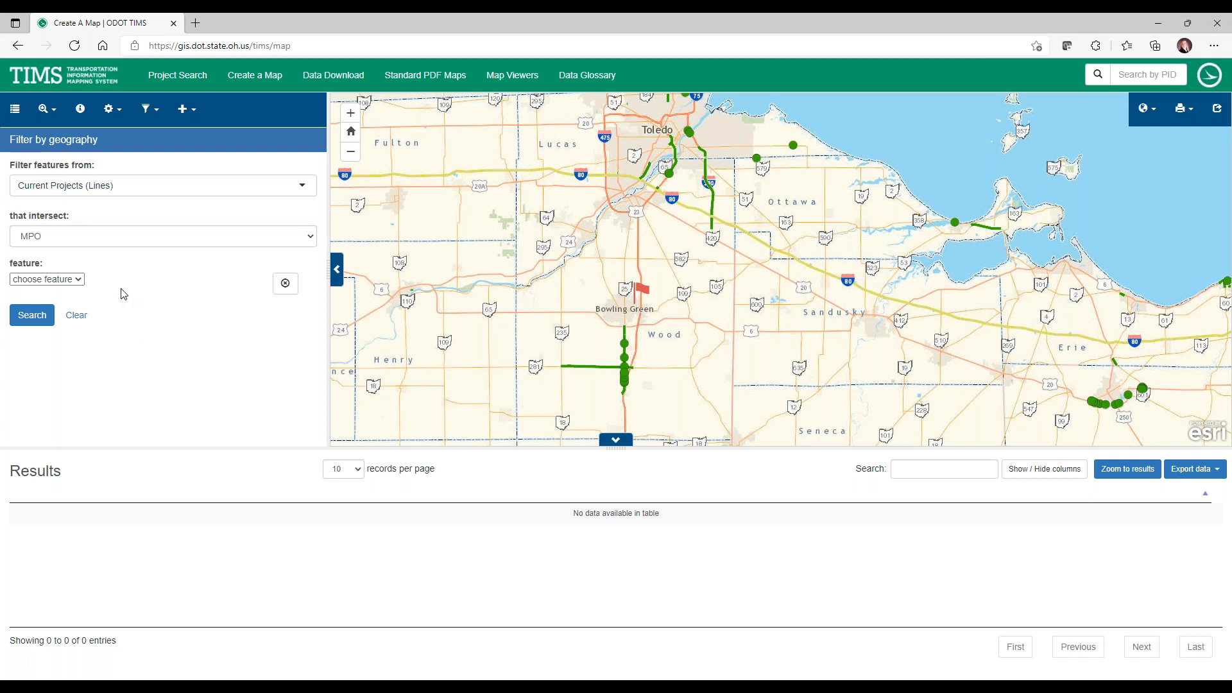
left_click(37, 280)
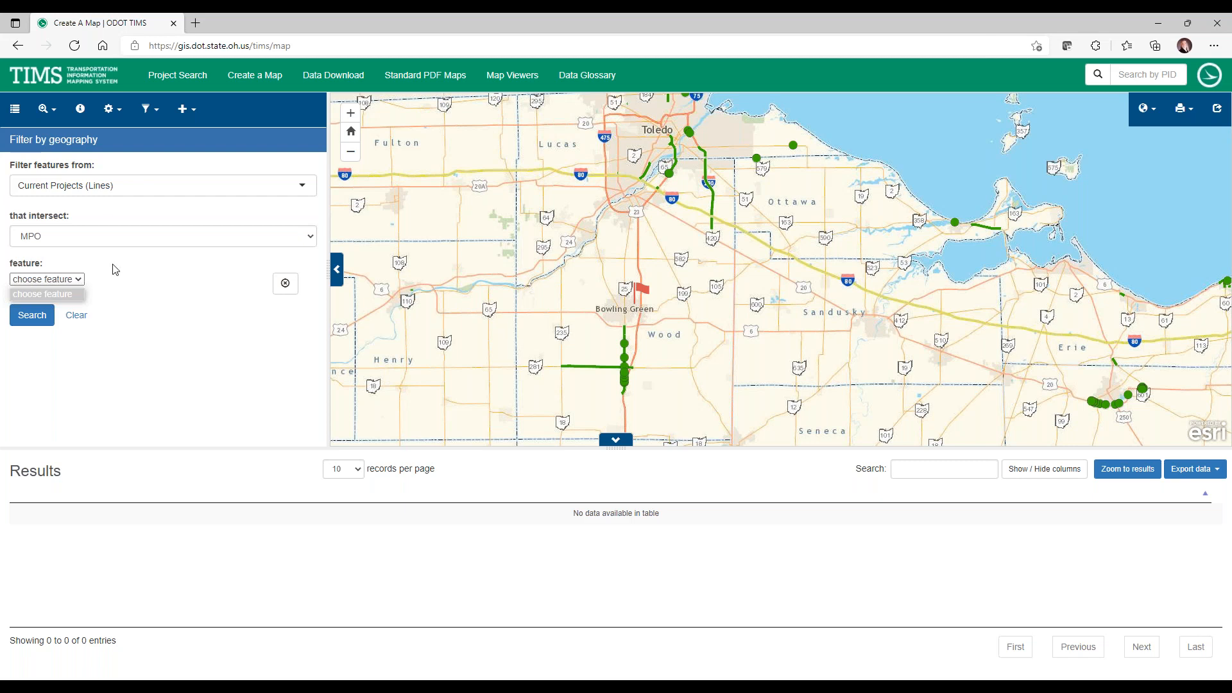
Set up a filter by graphic for Current Projects (Points), and collapse the results table to enlarge the map.
left_click(151, 110)
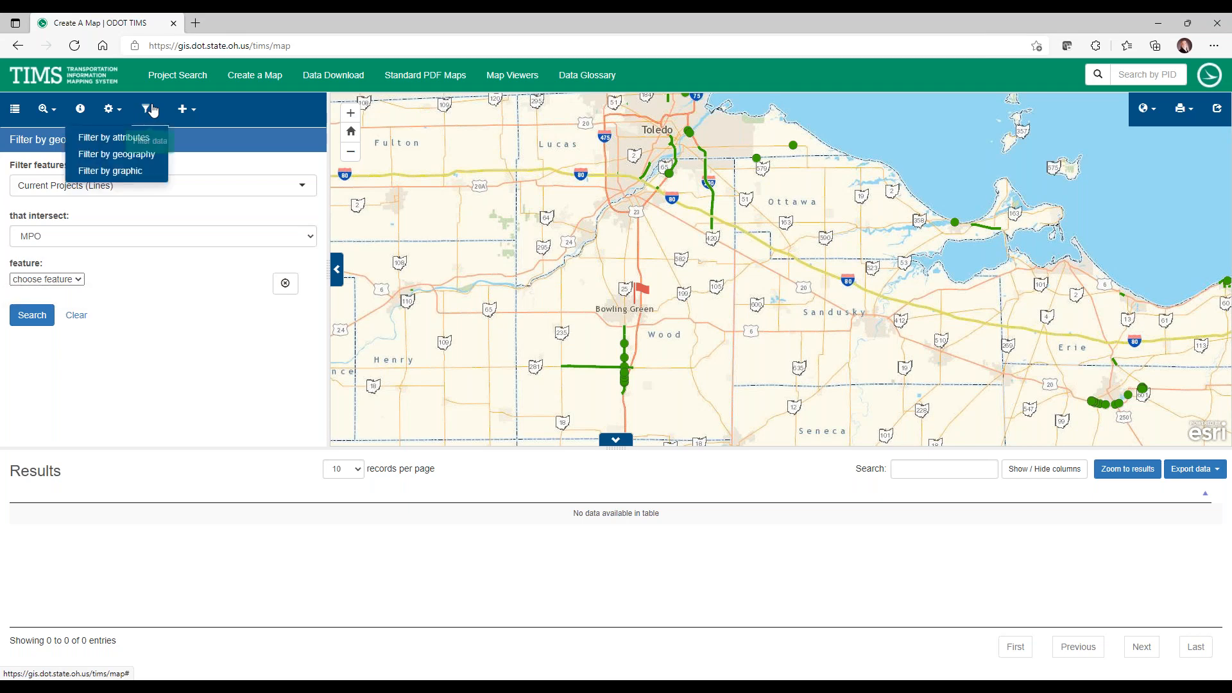
left_click(136, 137)
left_click(158, 113)
left_click(110, 171)
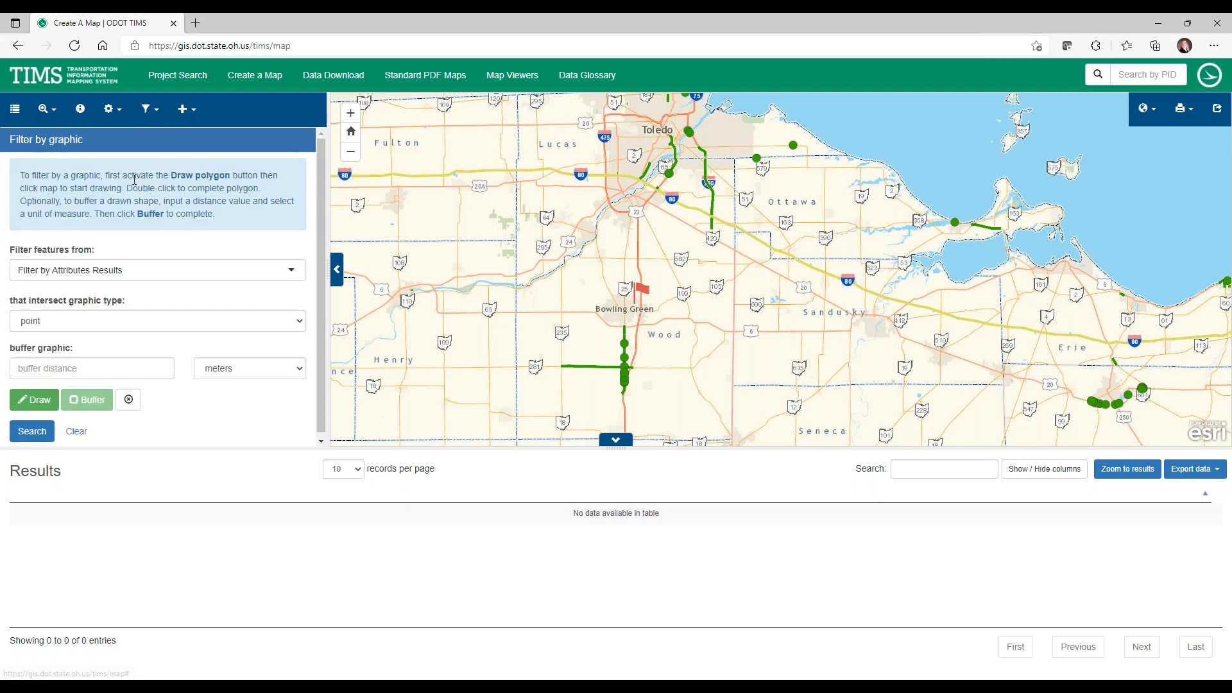
left_click(156, 276)
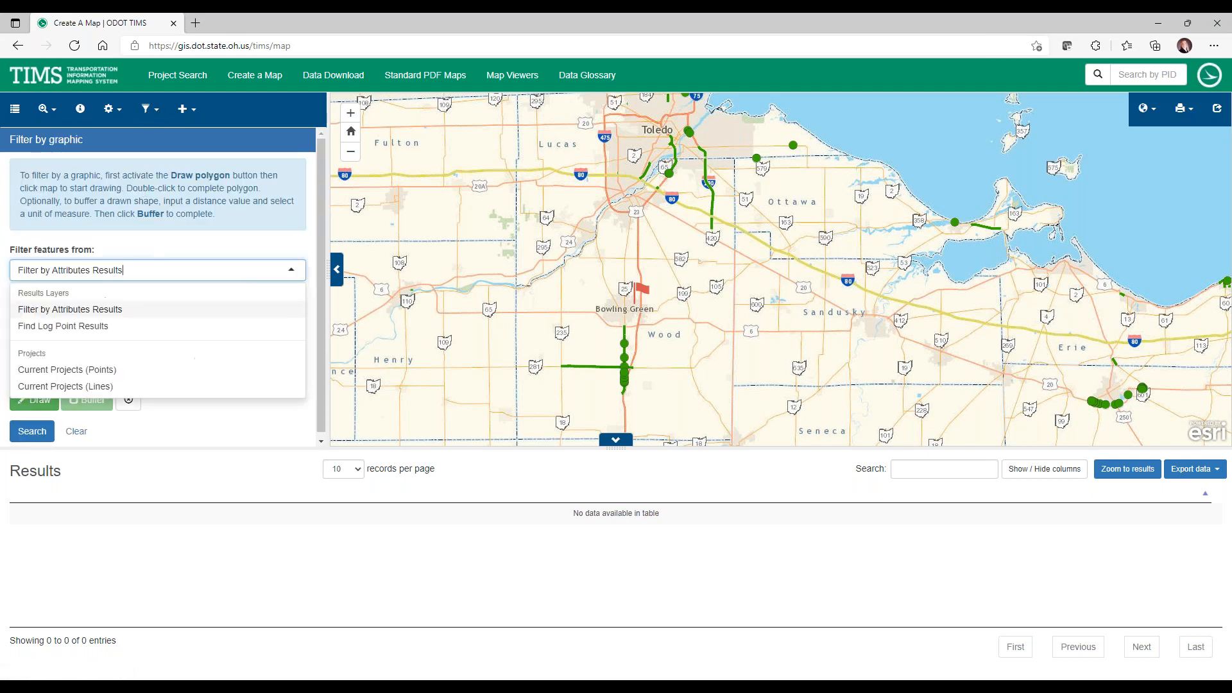
left_click(125, 377)
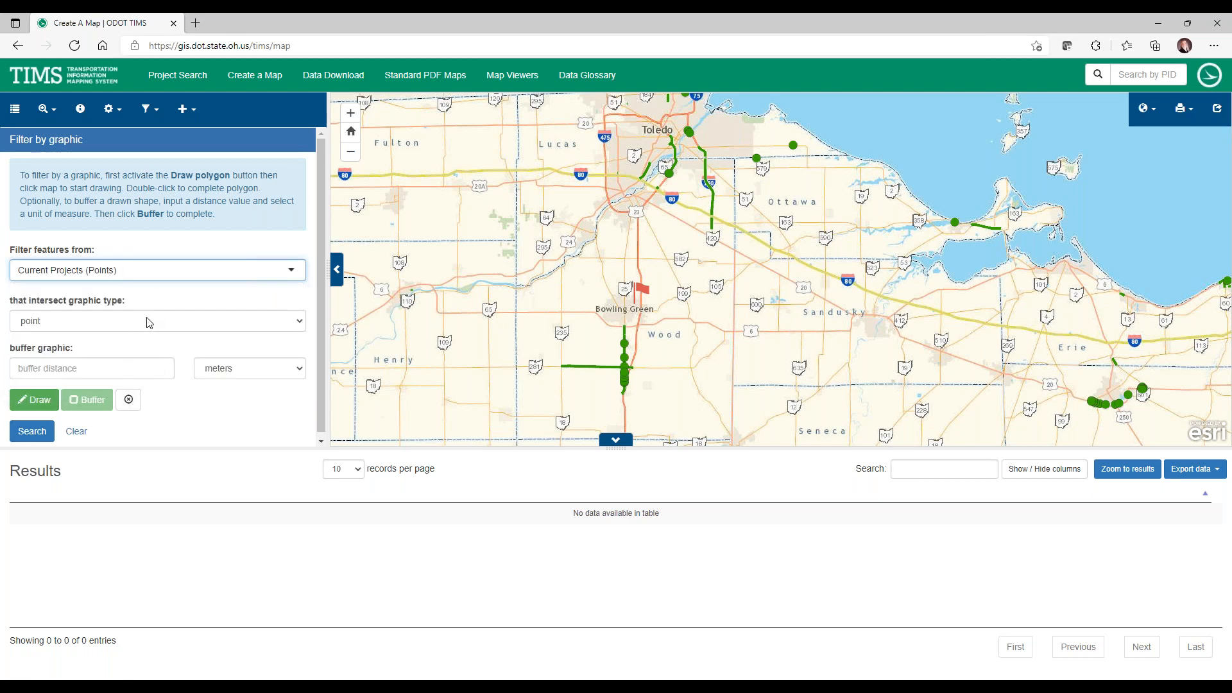
scroll(149, 322, "down", 1)
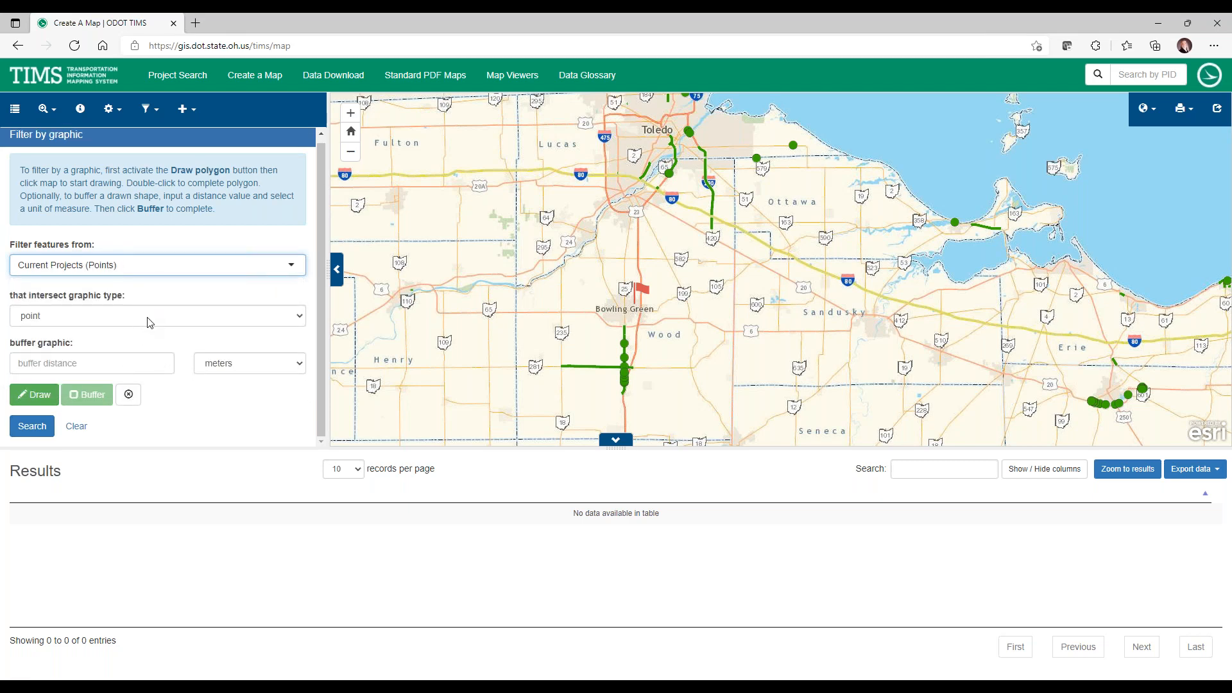
left_click(617, 440)
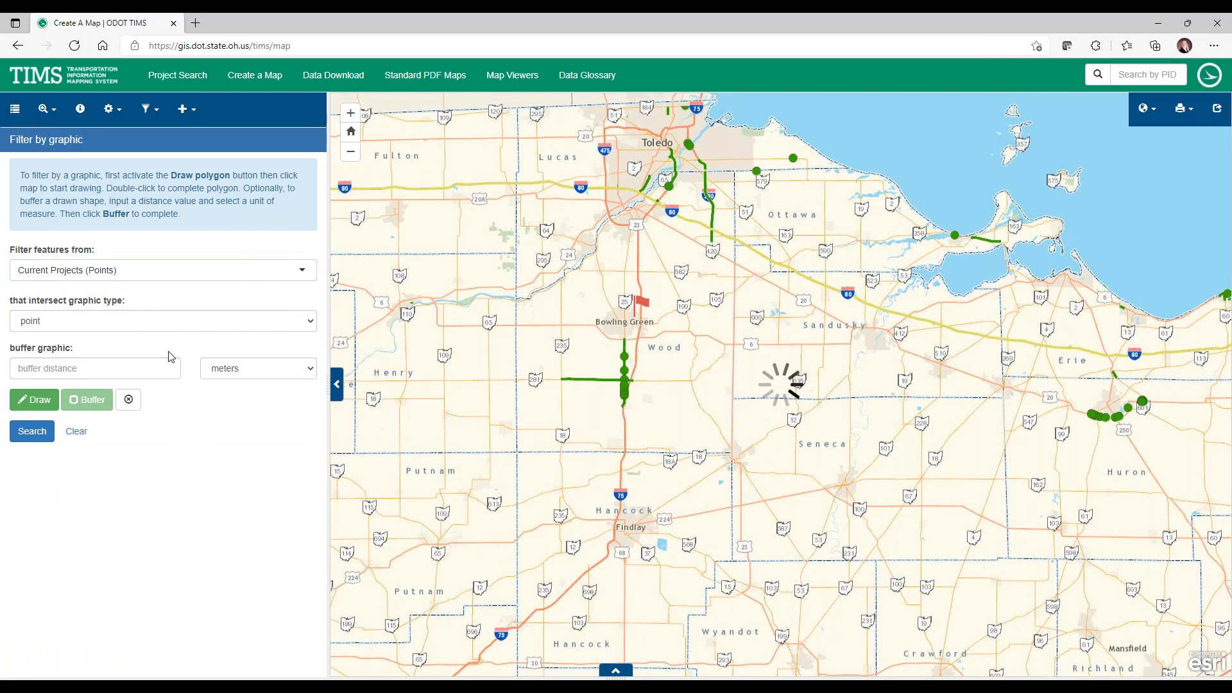
Try to draw a point graphic beside the project line south of Bowling Green.
left_click(164, 323)
left_click(96, 340)
left_click(35, 400)
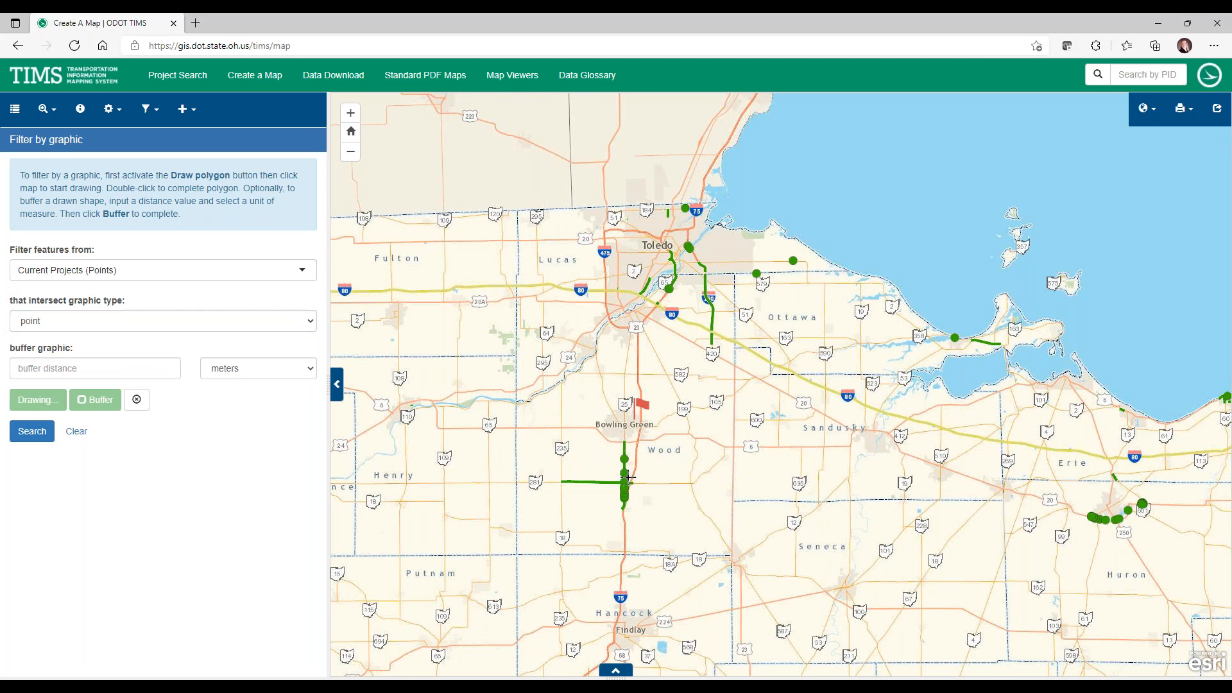
scroll(629, 477, "up", 1)
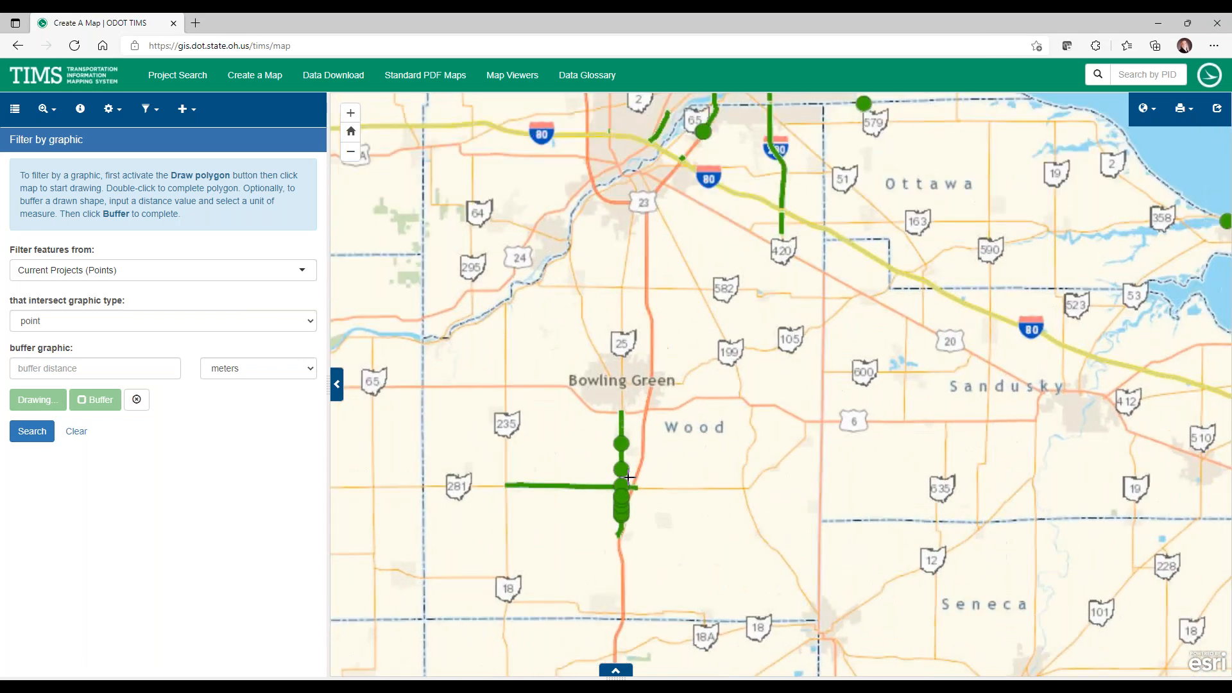
scroll(629, 478, "up", 1)
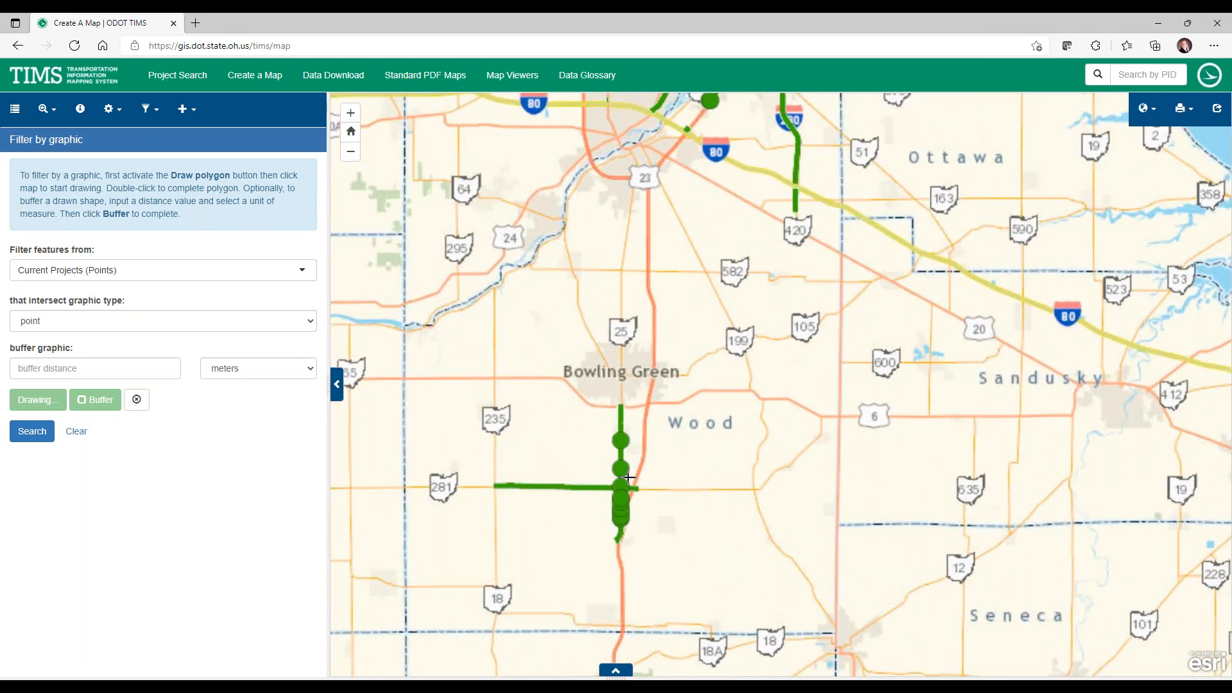
scroll(629, 477, "up", 2)
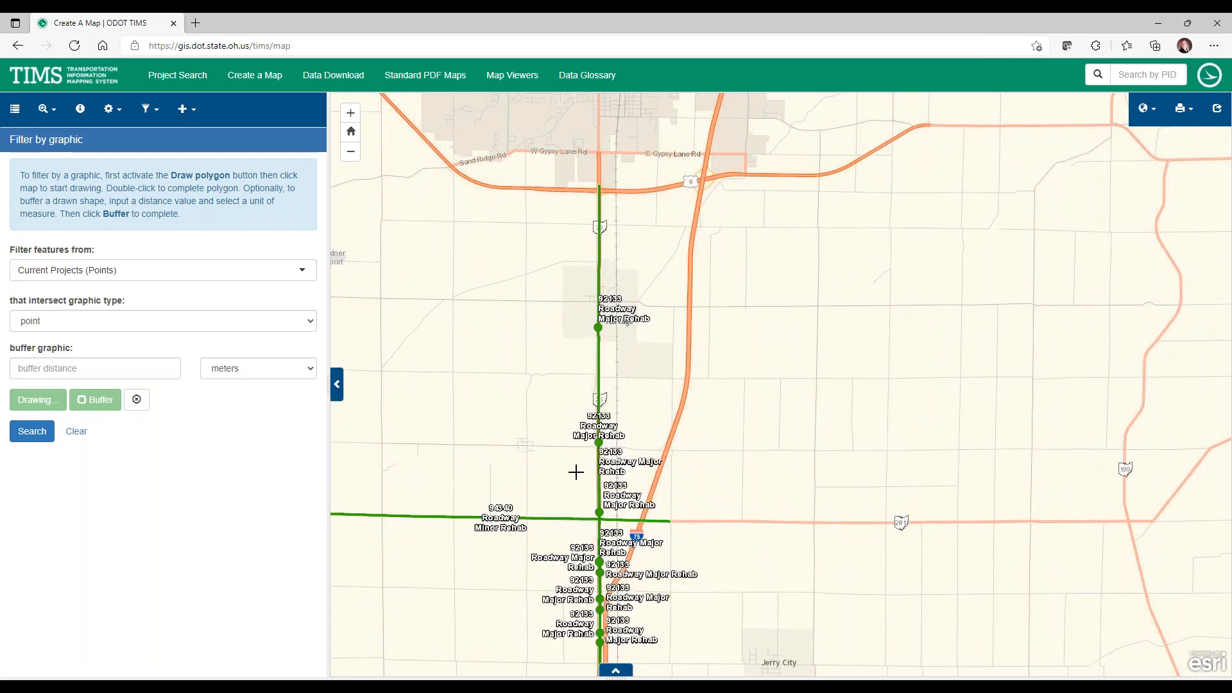
right_click(576, 473)
key("Escape")
Change the filter's graphic type to line and try to draw a line beside the project route south of Bowling Green.
left_click(165, 367)
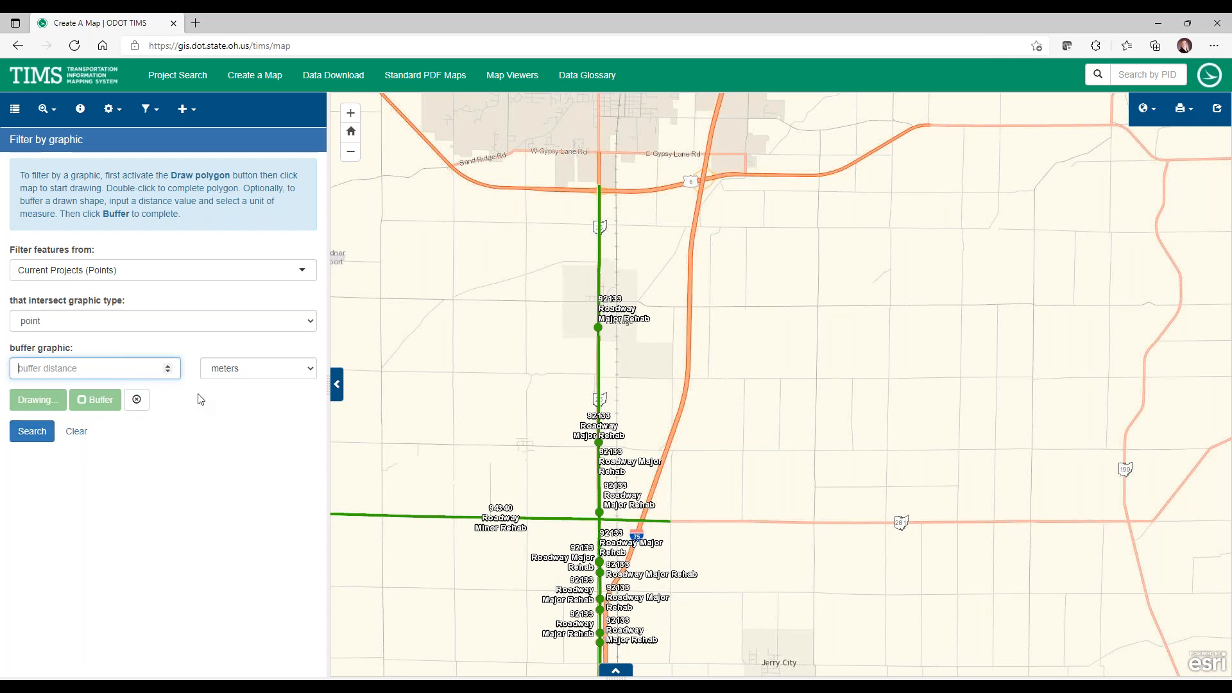
left_click(162, 324)
left_click(137, 353)
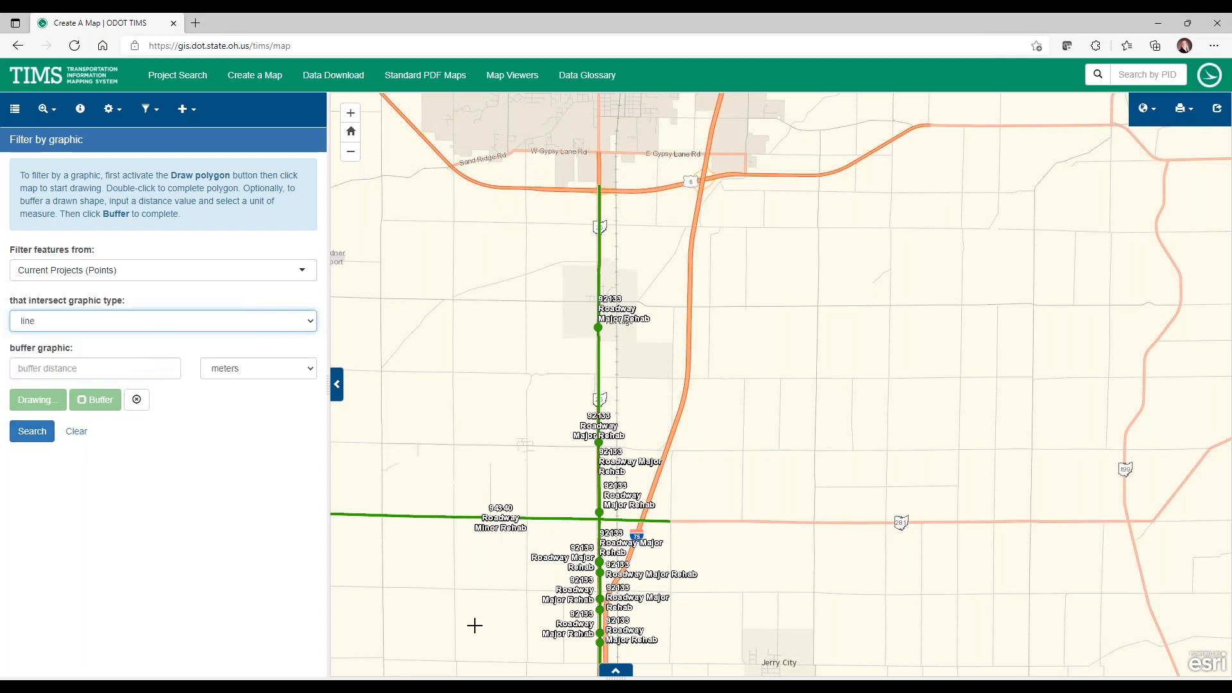
left_click(590, 478)
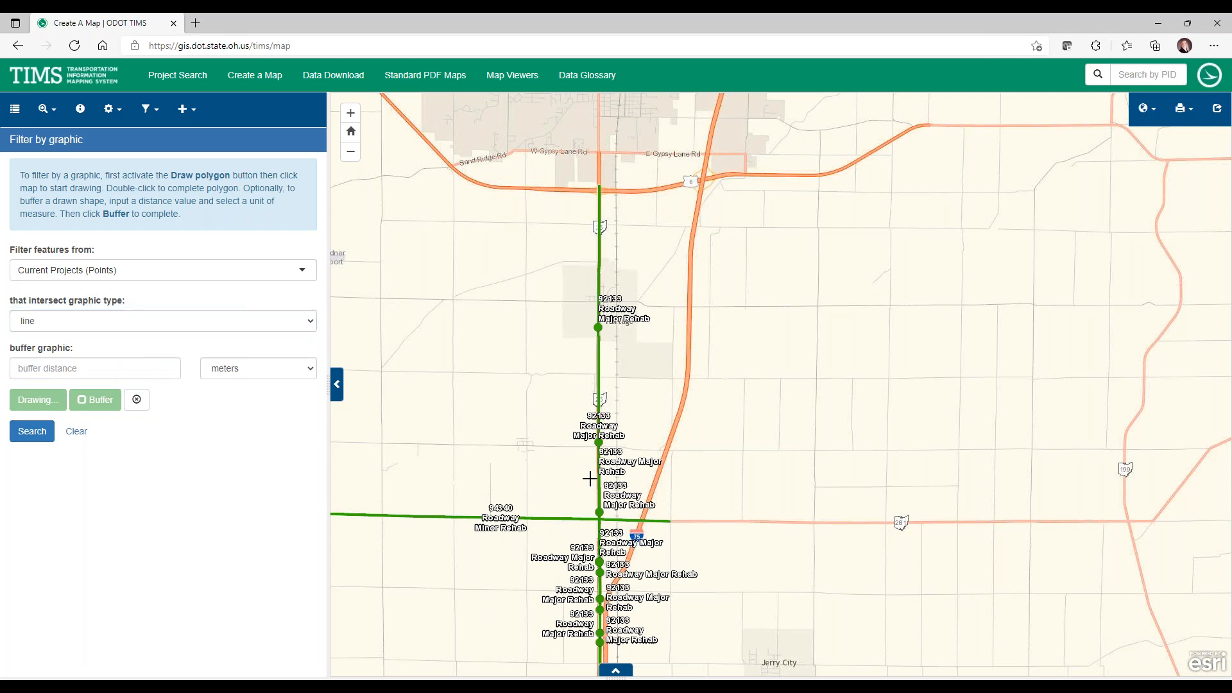
scroll(590, 479, "up", 2)
right_click(579, 520)
scroll(577, 531, "down", 2)
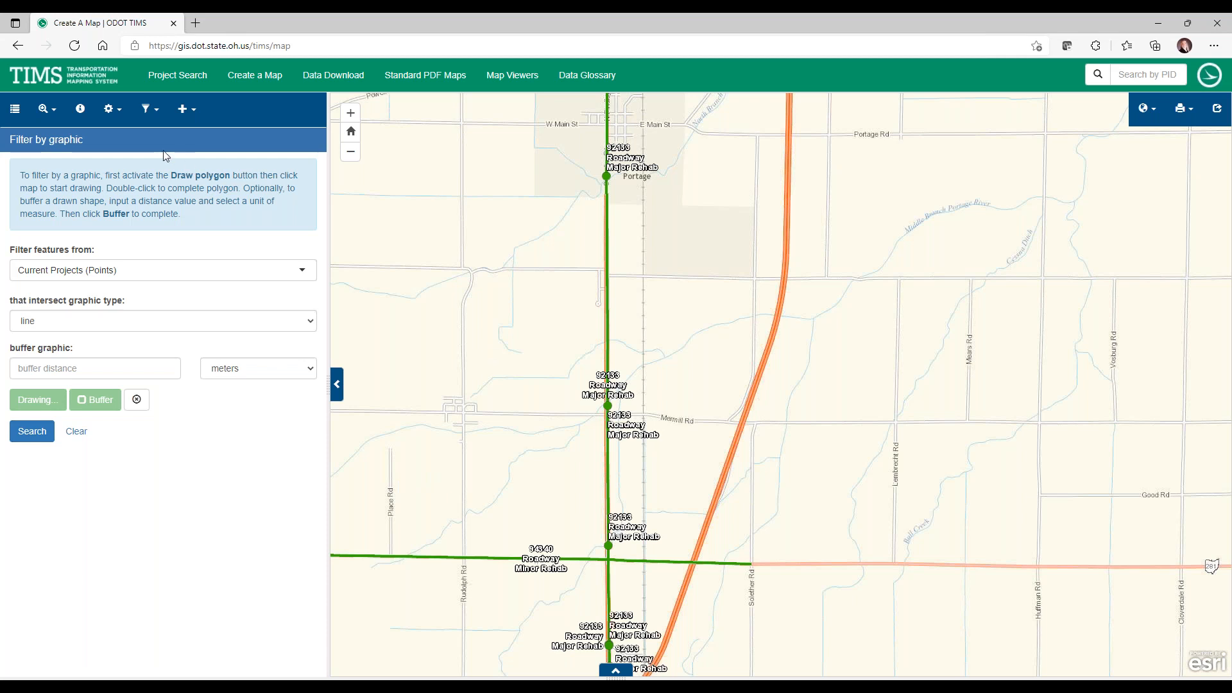
Return to the TIMS home page and open the Data Download page.
left_click(114, 75)
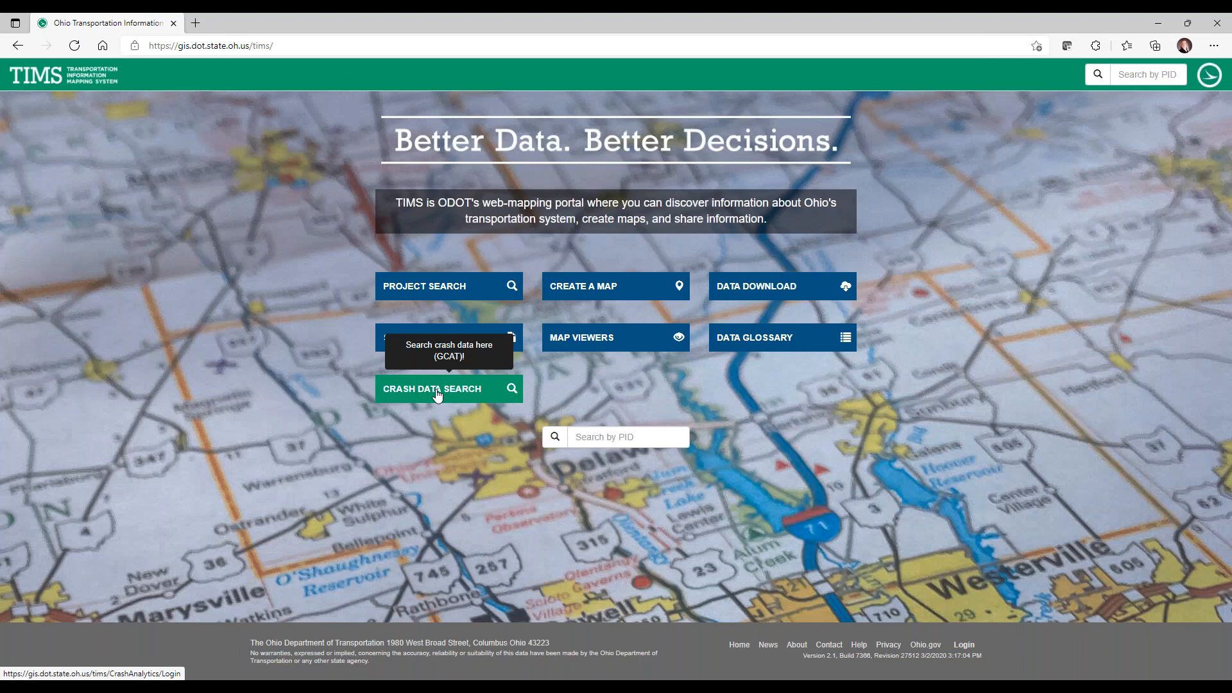
mouse_move(437, 394)
left_mouse_down()
mouse_move(431, 455)
mouse_move(439, 387)
left_mouse_up()
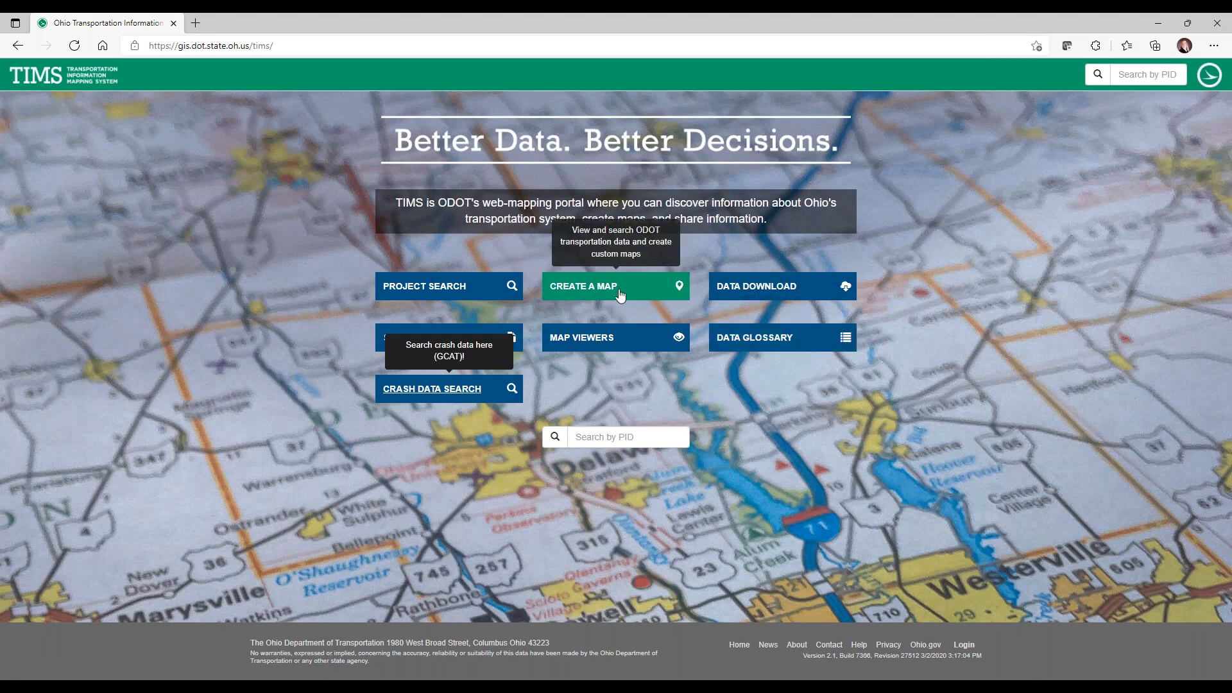
left_click(781, 292)
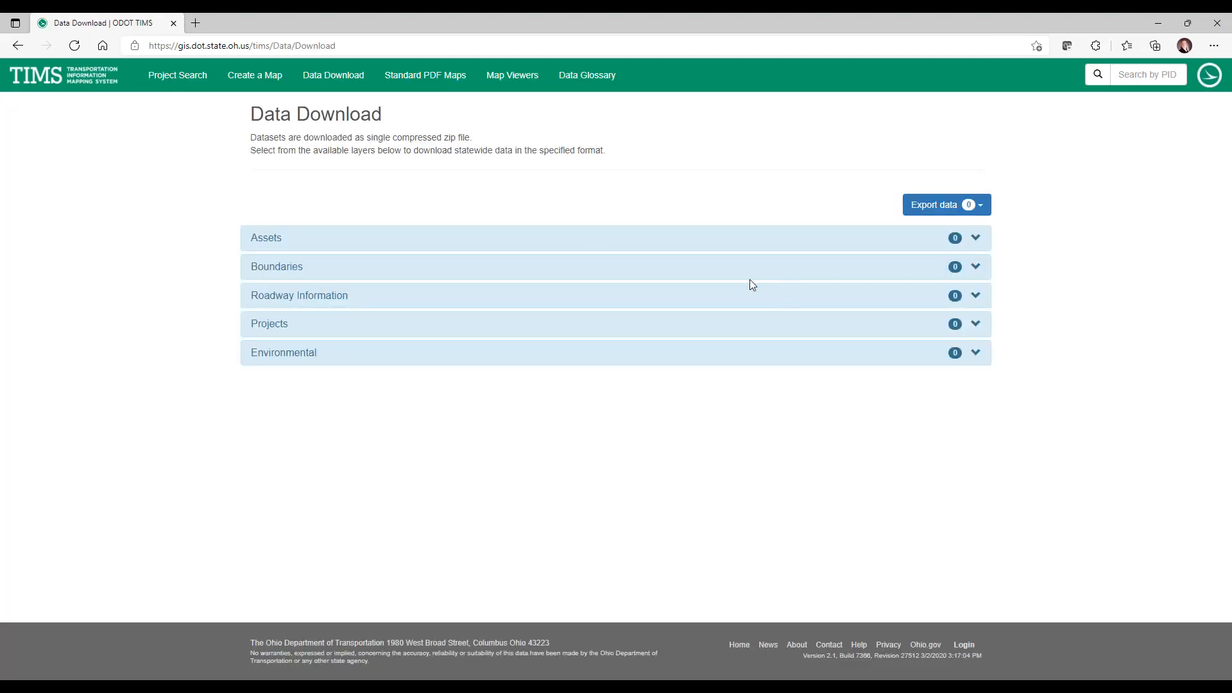
Select Underdrain Outlet Inventory and Intermodal Connectors from Assets, and Sections Lots Tracts from Boundaries, as datasets for export.
left_click(600, 247)
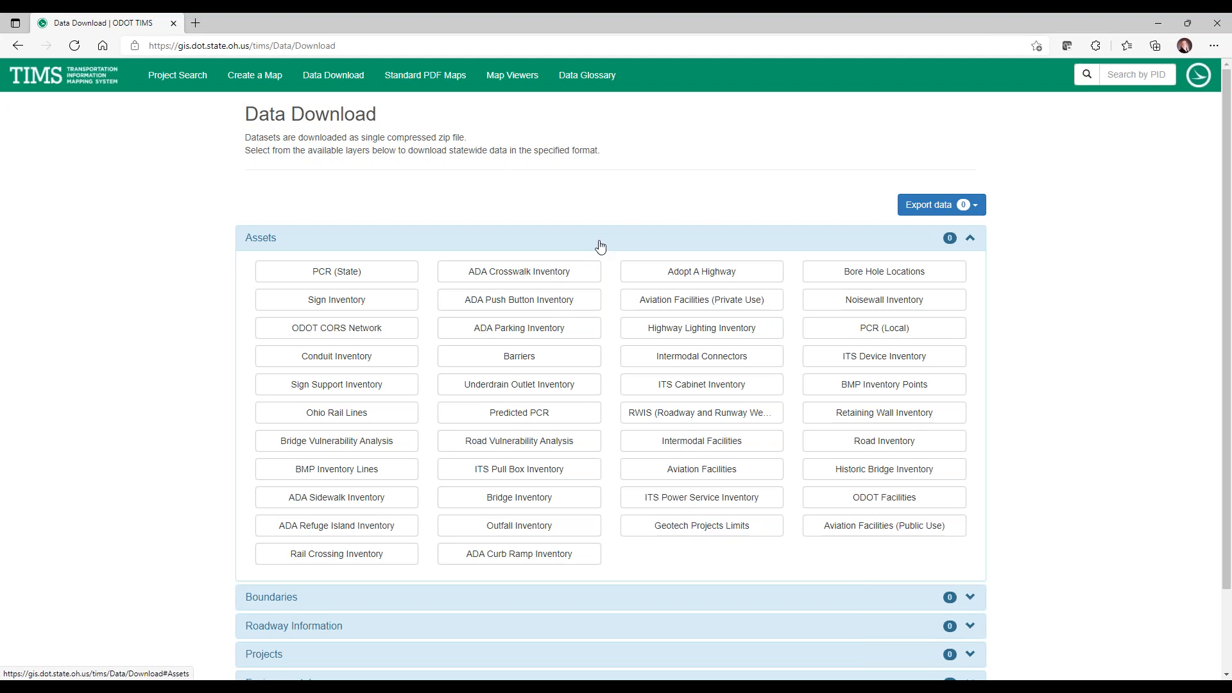
left_click(533, 388)
left_click(742, 363)
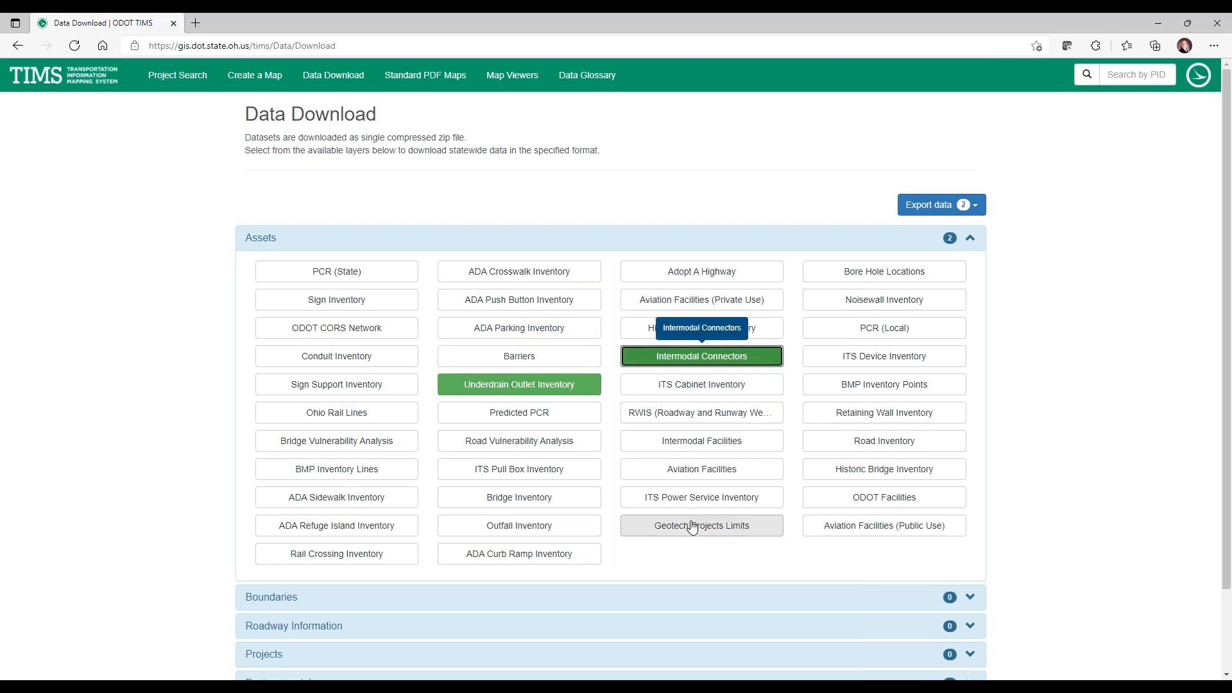
left_click(620, 603)
scroll(625, 600, "down", 2)
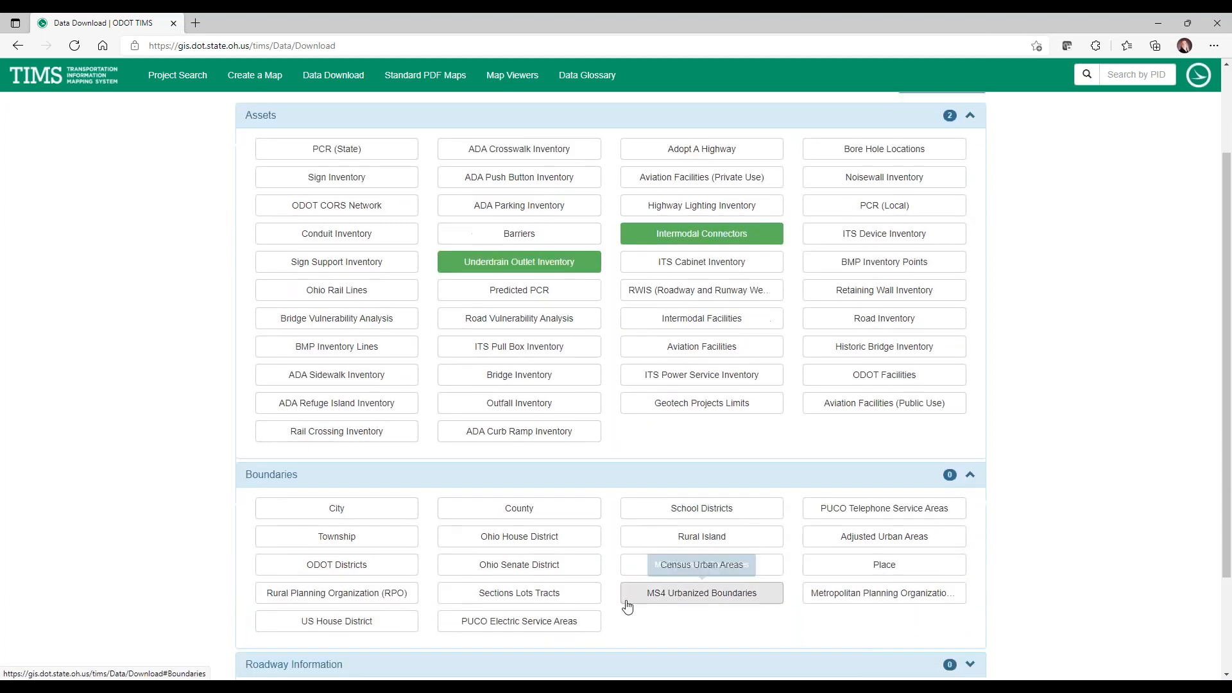
left_click(563, 594)
scroll(1145, 302, "up", 2)
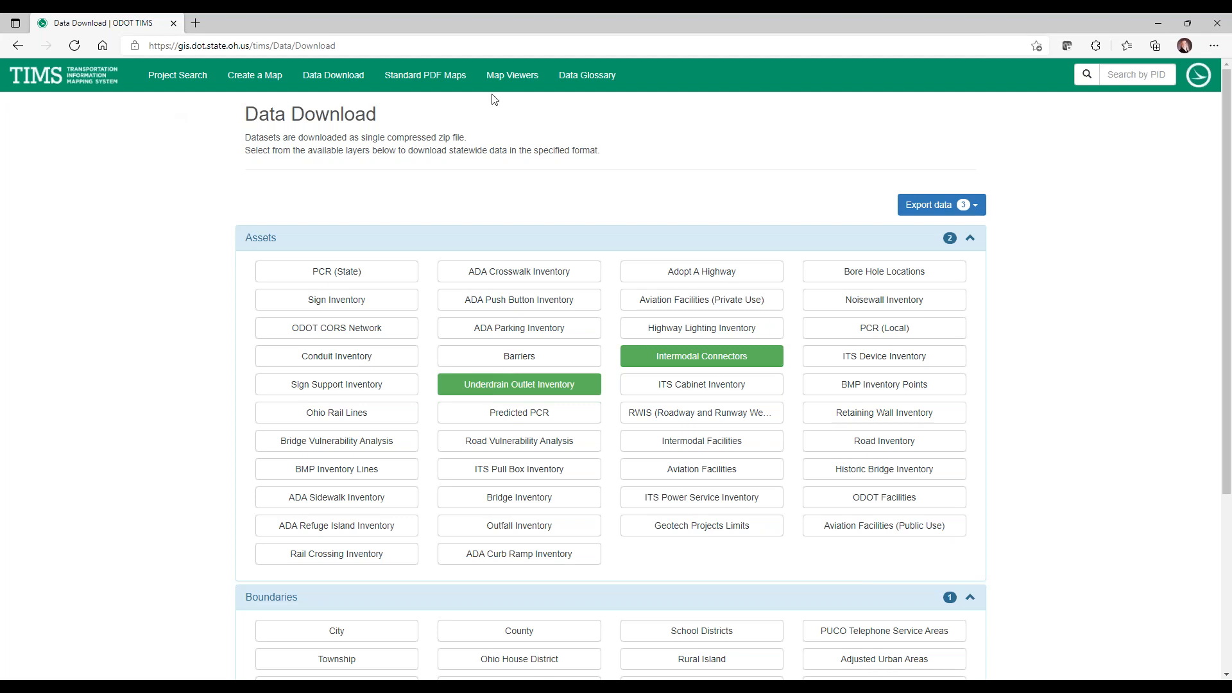
Open the Standard PDF Maps page and set the map type to Construction Season.
left_click(446, 82)
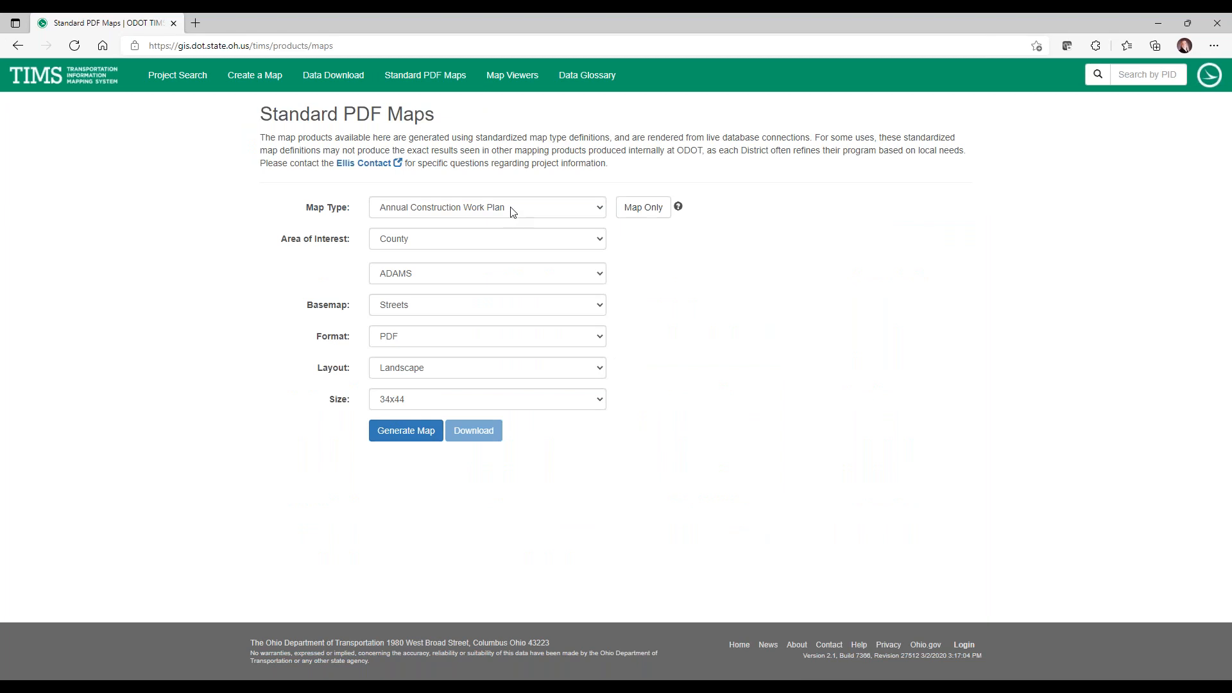
left_click(513, 212)
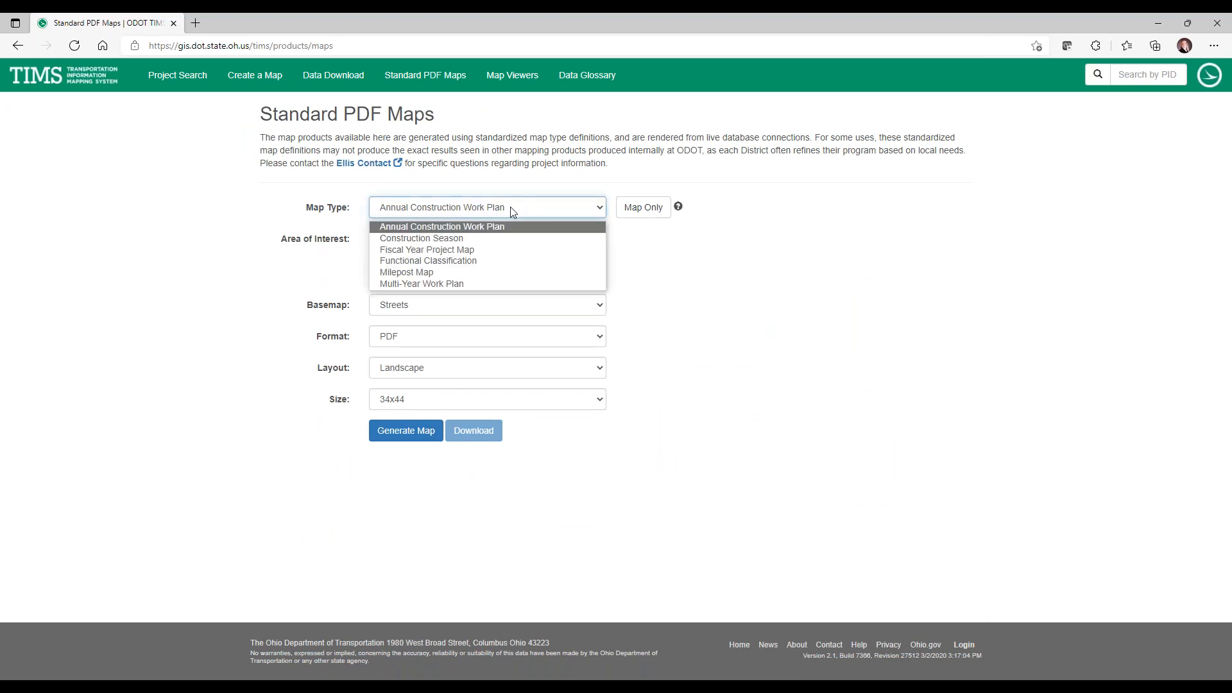
left_click(472, 240)
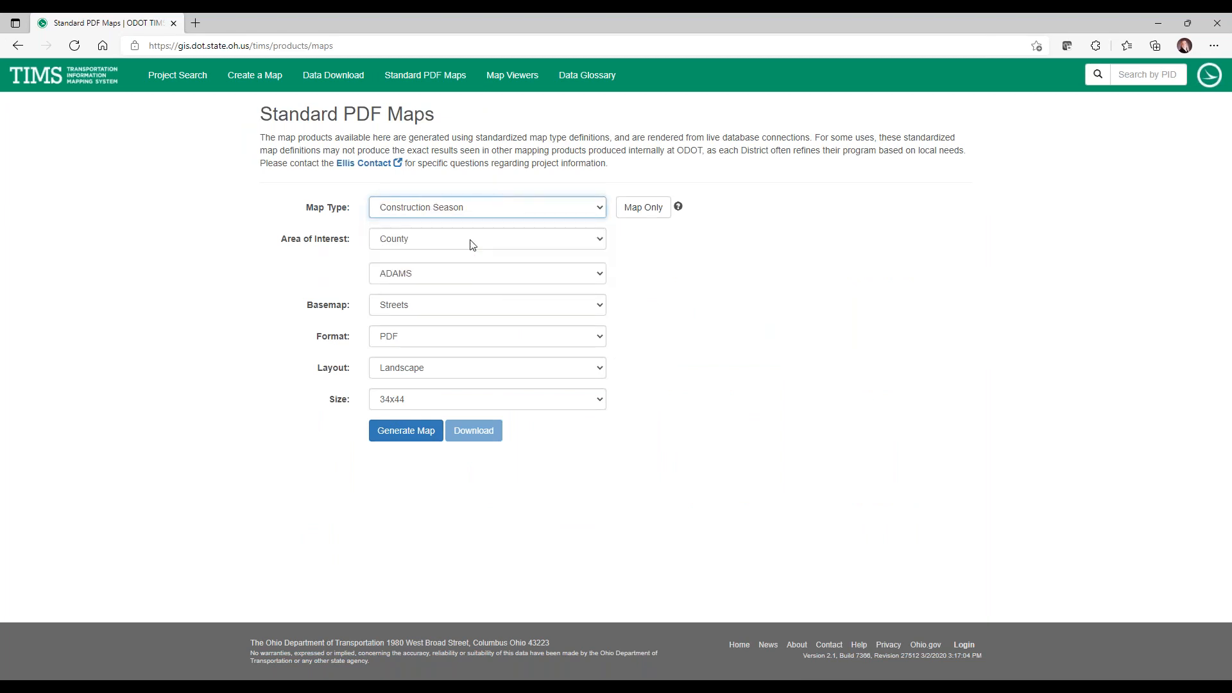
Set the PDF map's area of interest to the county WOOD.
left_click(471, 245)
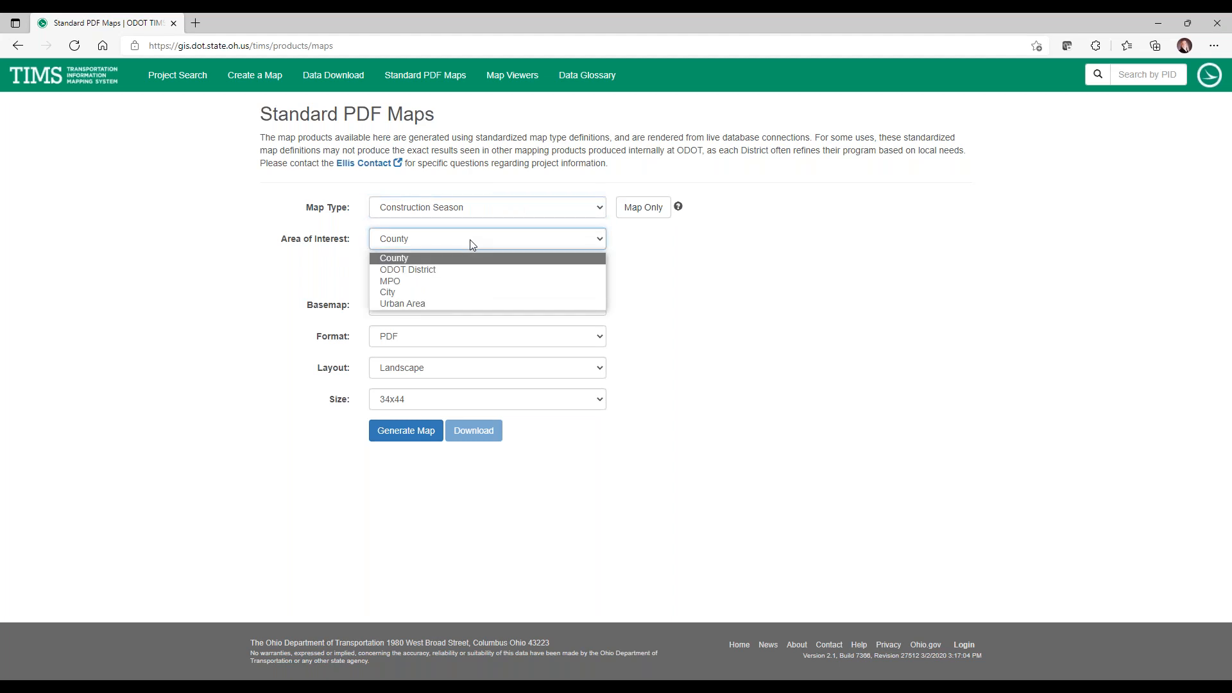
left_click(438, 255)
left_click(436, 272)
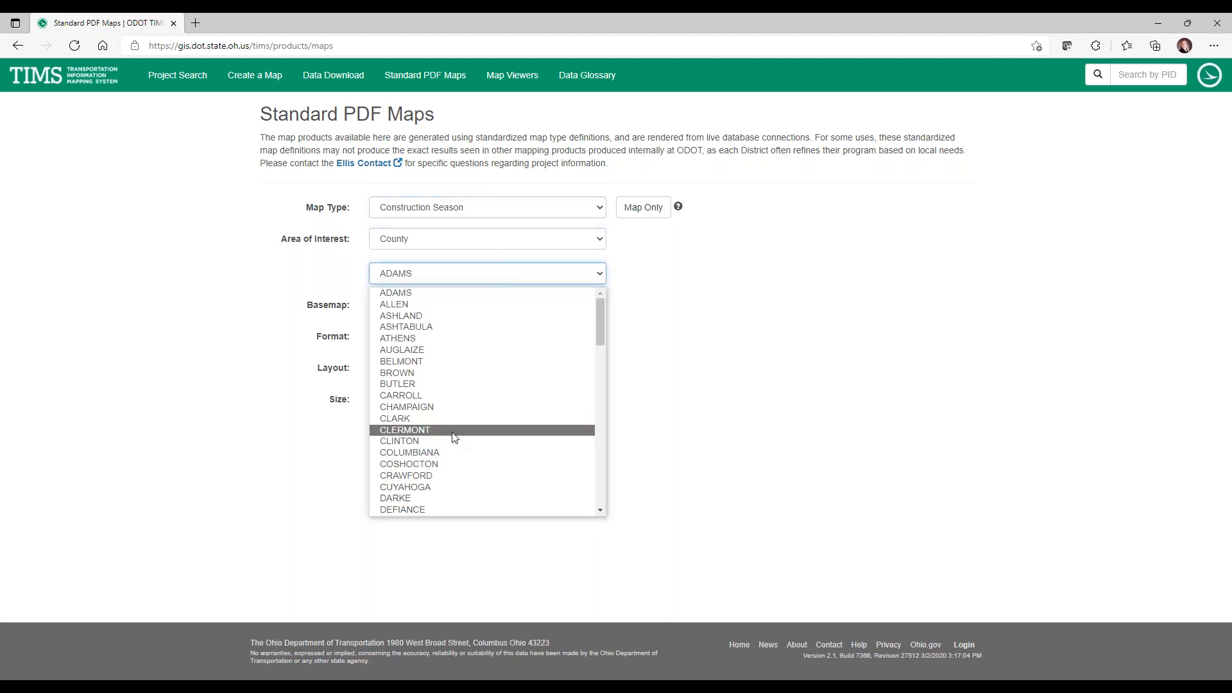
key("w")
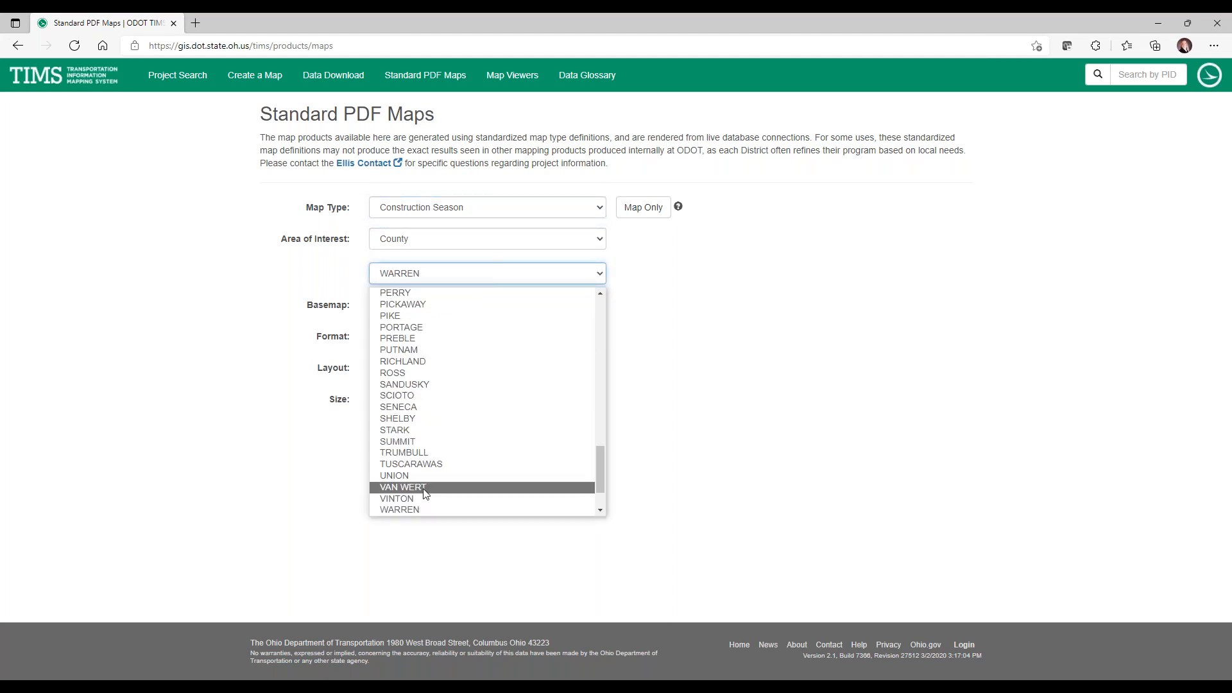
key("w")
key("o")
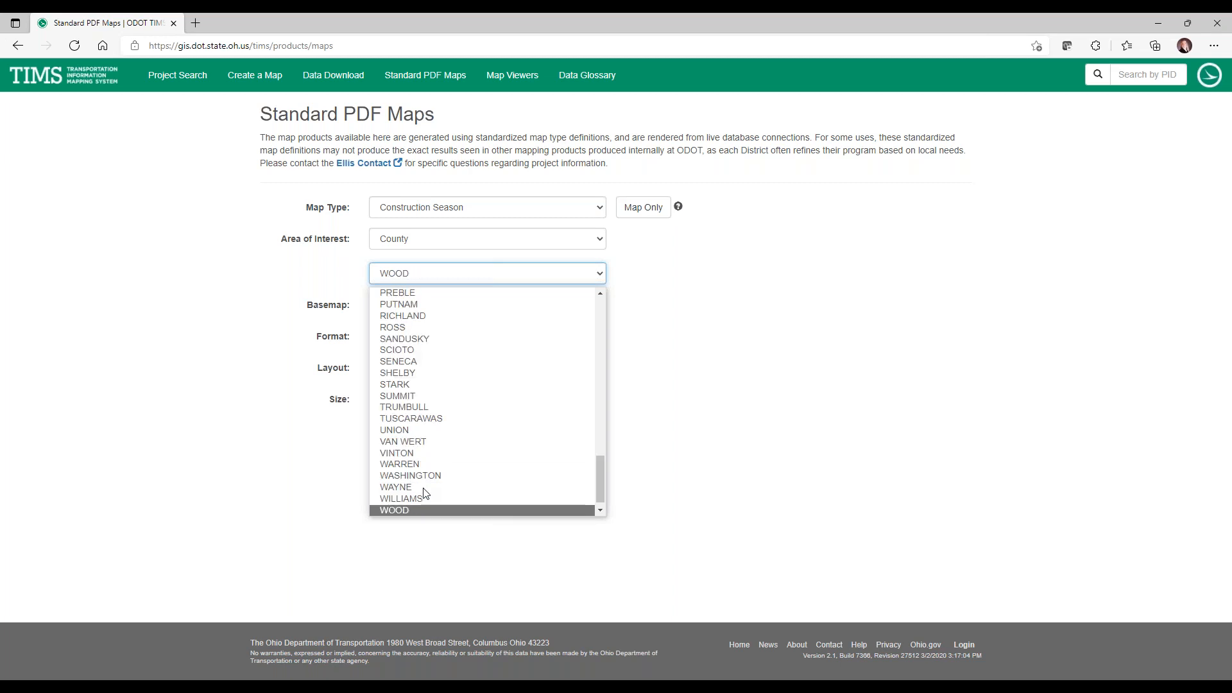
left_click(411, 508)
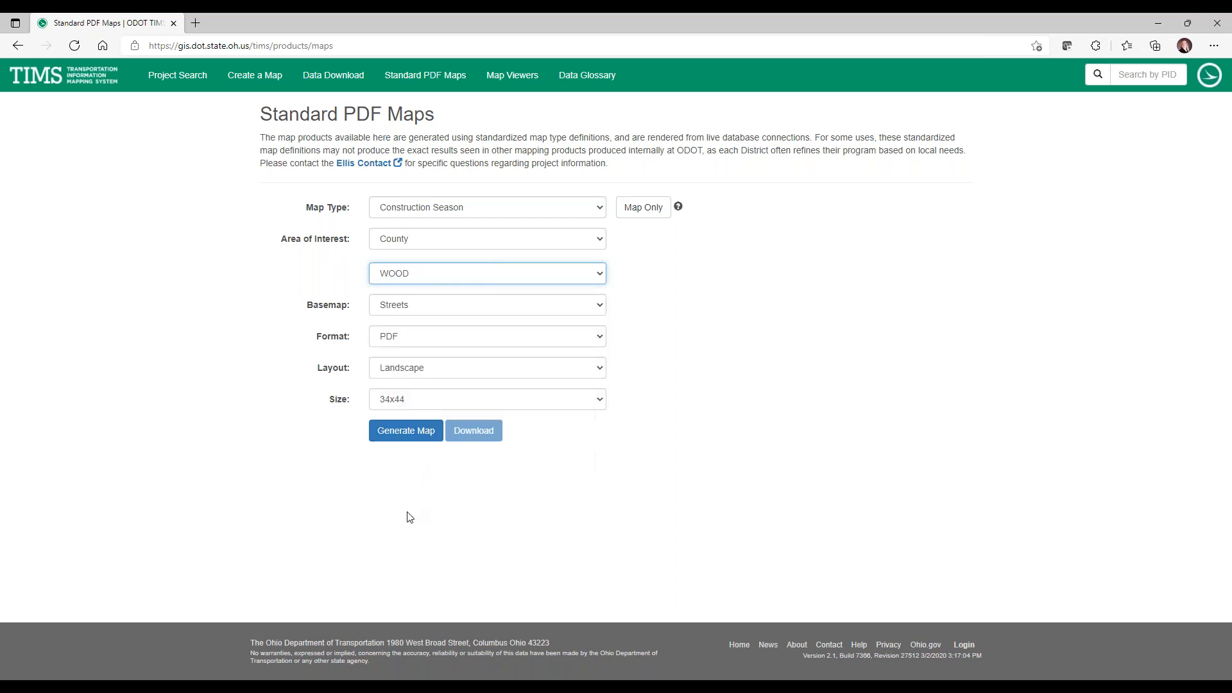
Set the PDF map's size to 11x17 and generate the map.
left_click(464, 400)
left_click(454, 431)
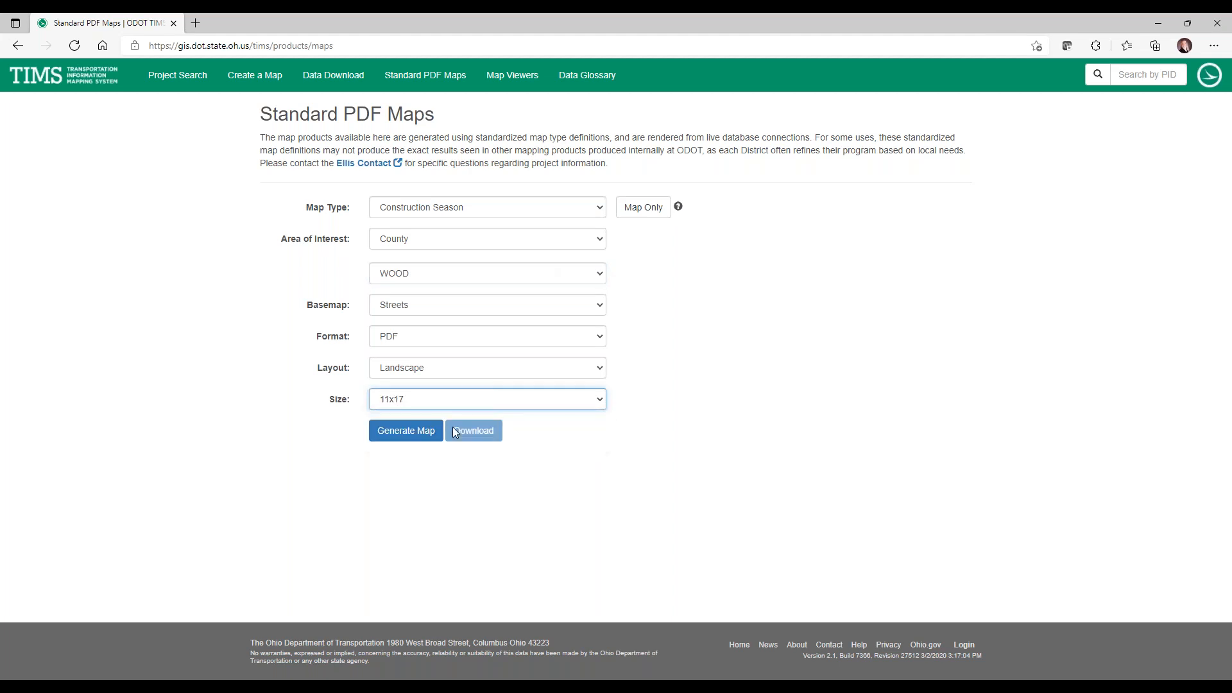
left_click(407, 437)
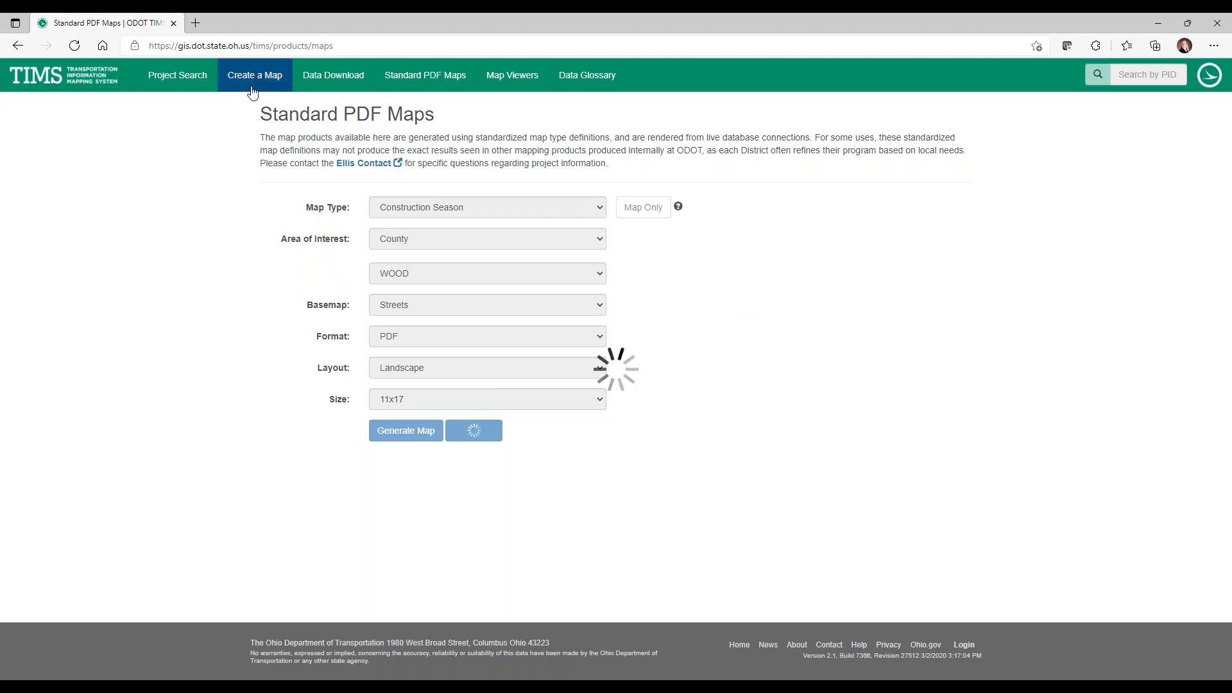
Open the Create a Map page in a new browser tab and switch to it.
right_click(256, 81)
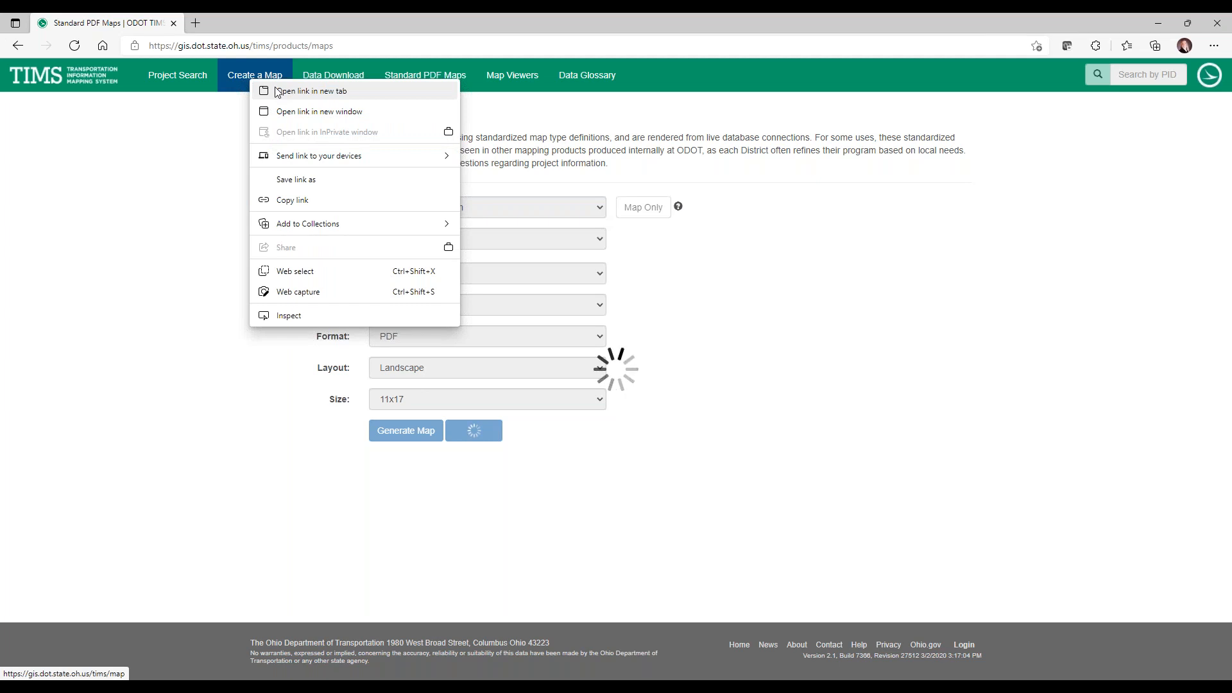
left_click(276, 90)
left_click(283, 24)
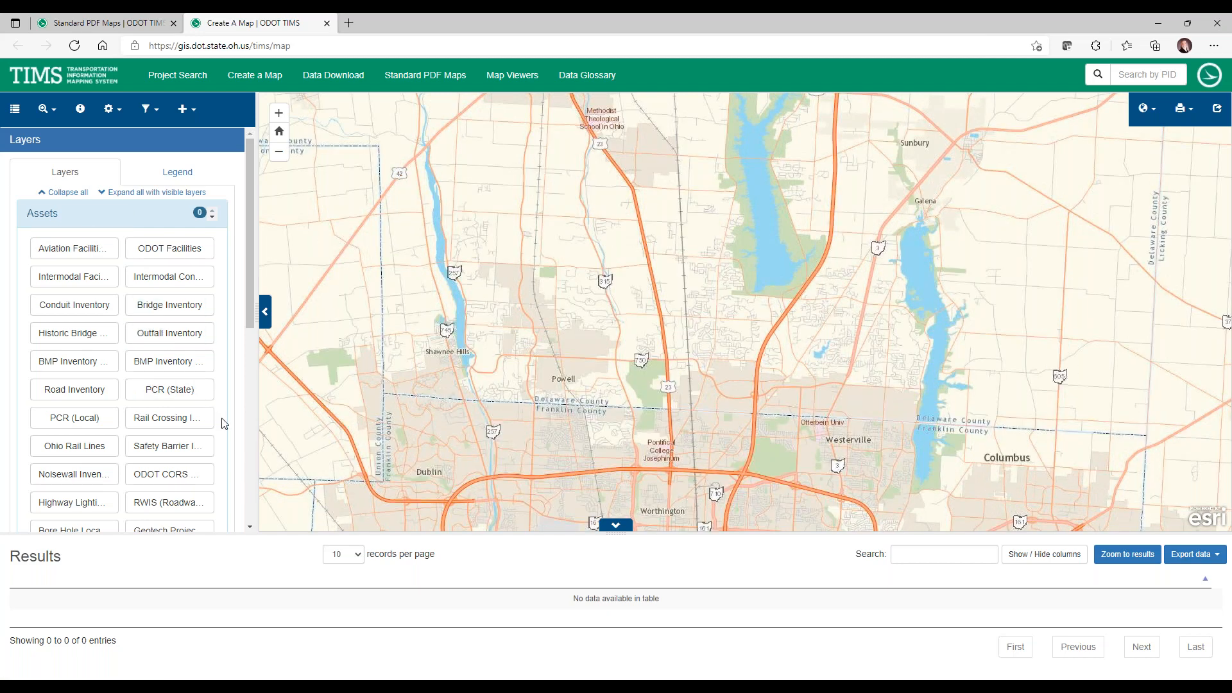
Show the ODOT Facilities layer on the map and bring up the map's shareable URL.
left_click(168, 248)
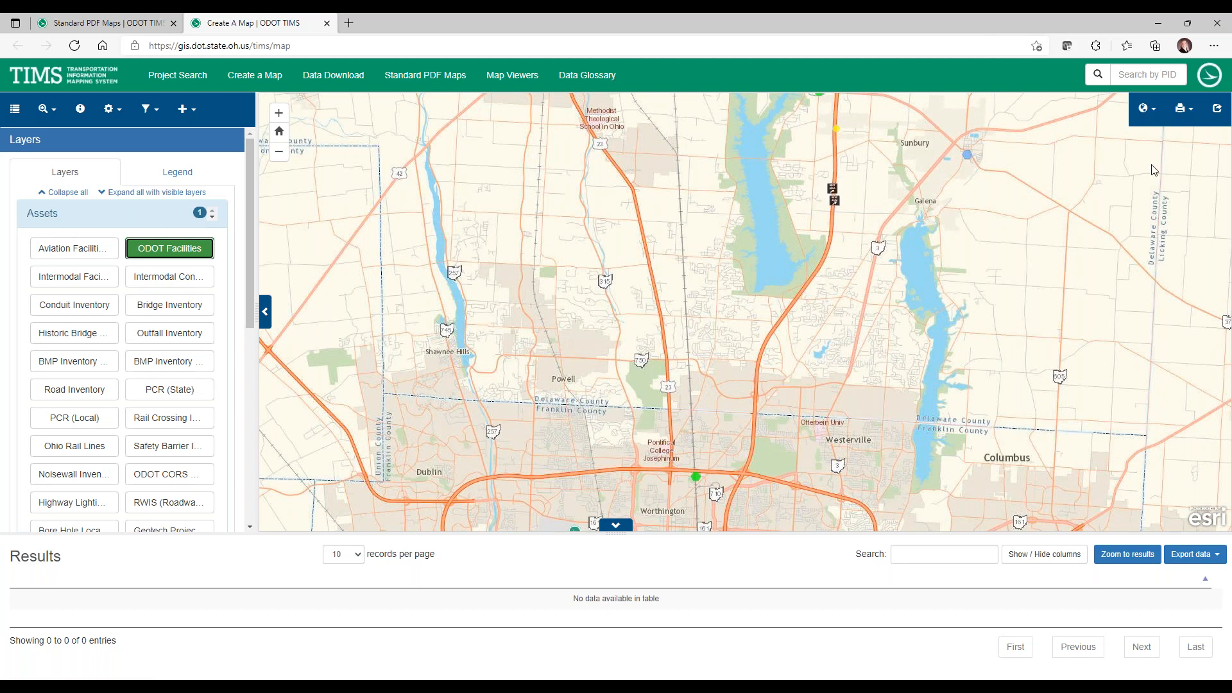
left_click(1217, 110)
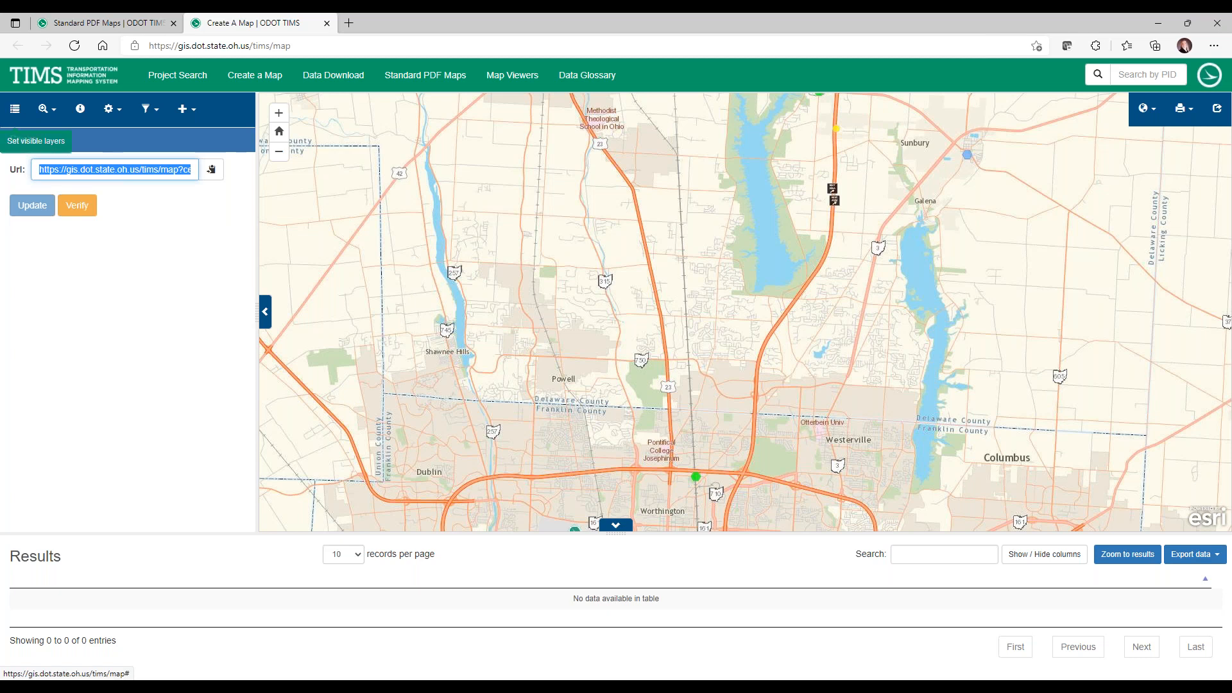
Return to the Standard PDF Maps page, download the generated Wood County map, and open the PDF.
left_click(119, 22)
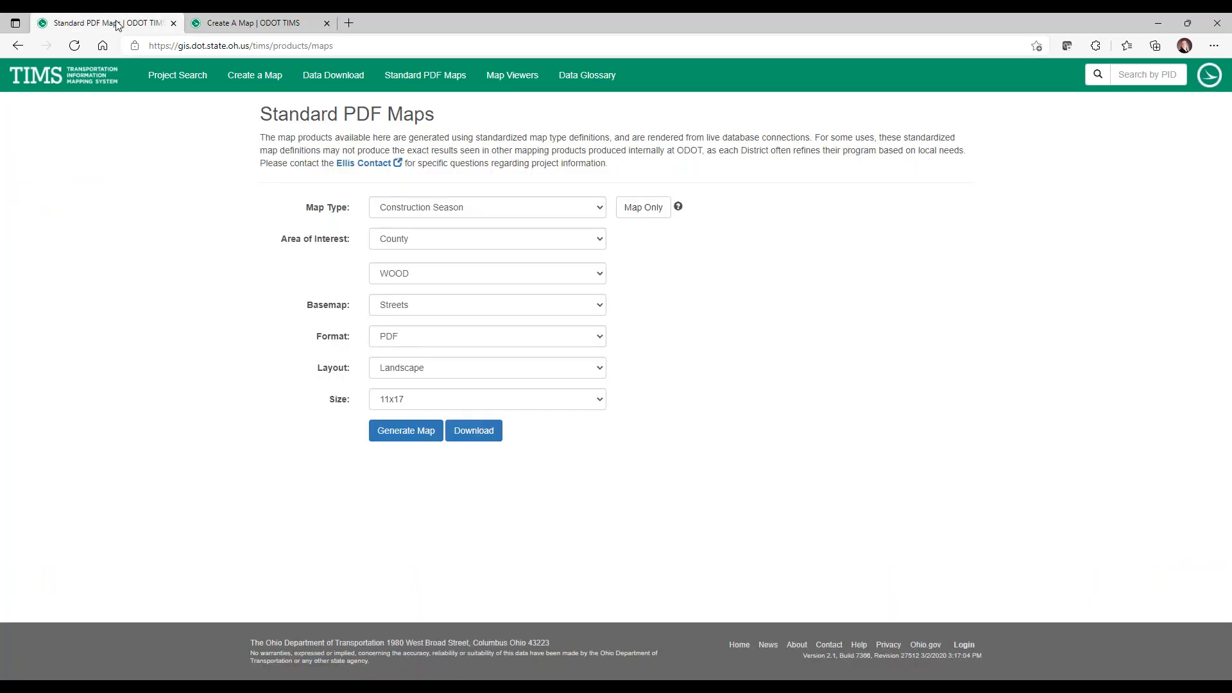
left_click(481, 433)
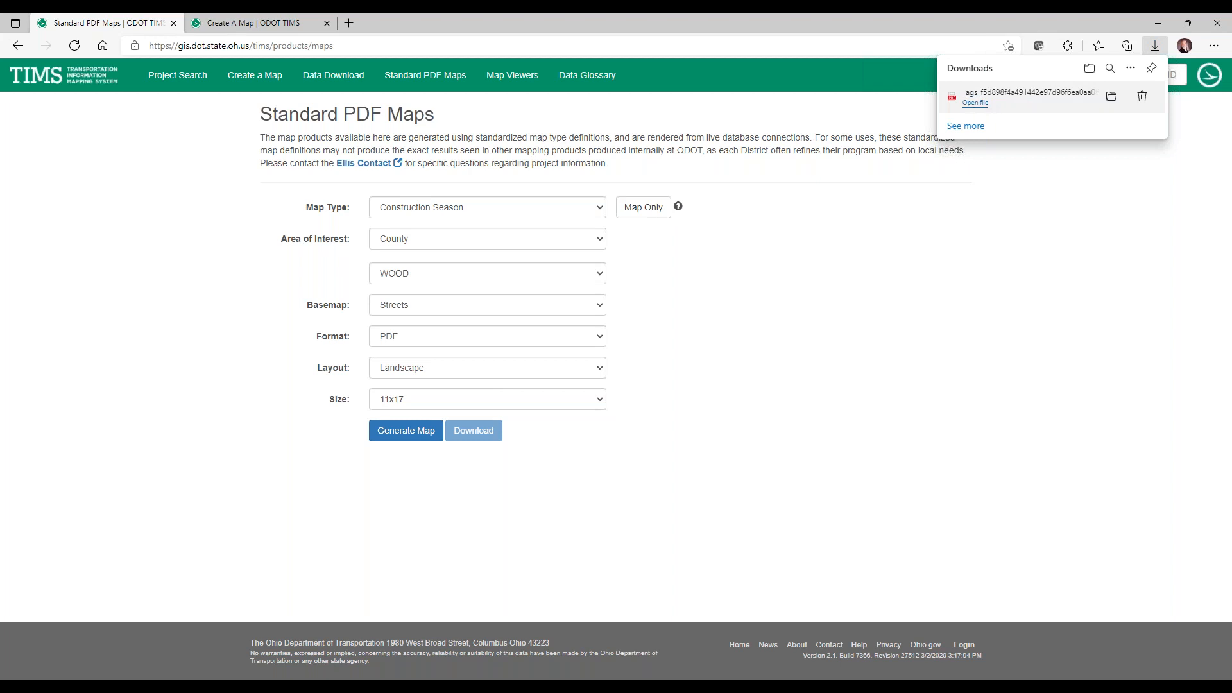
left_click(975, 103)
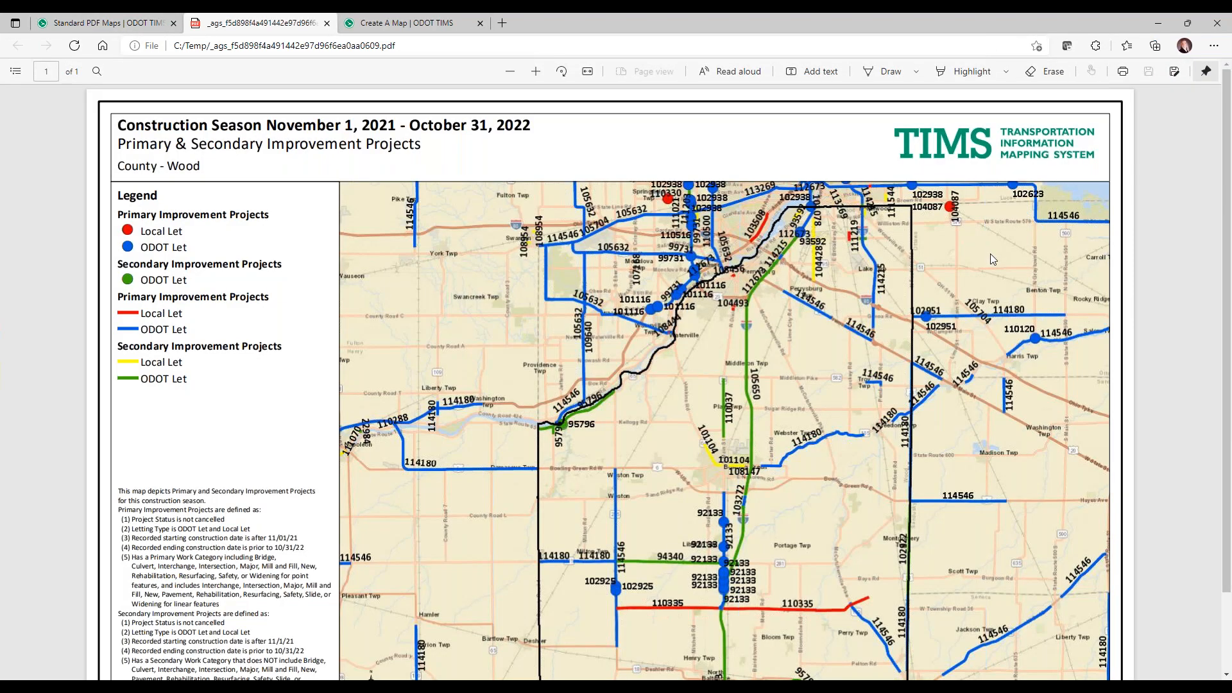
Review the Construction Season PDF's map, legend and project definitions, and close the PDF.
scroll(991, 260, "down", 3)
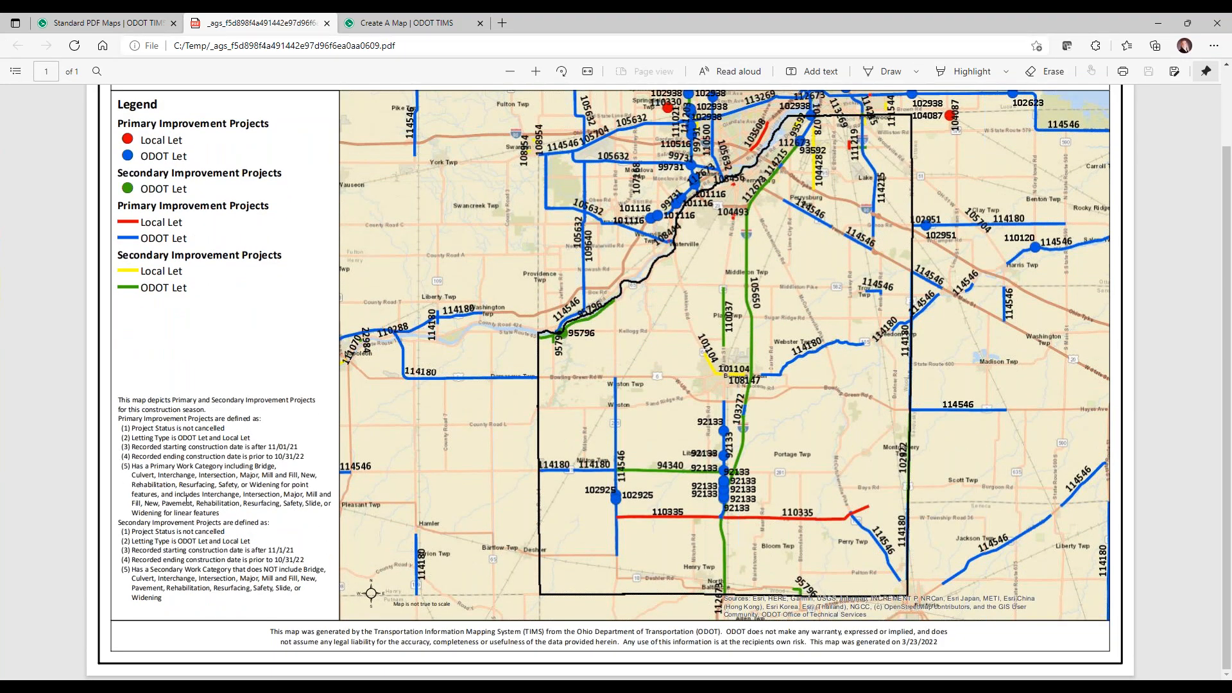
scroll(686, 495, "up", 3)
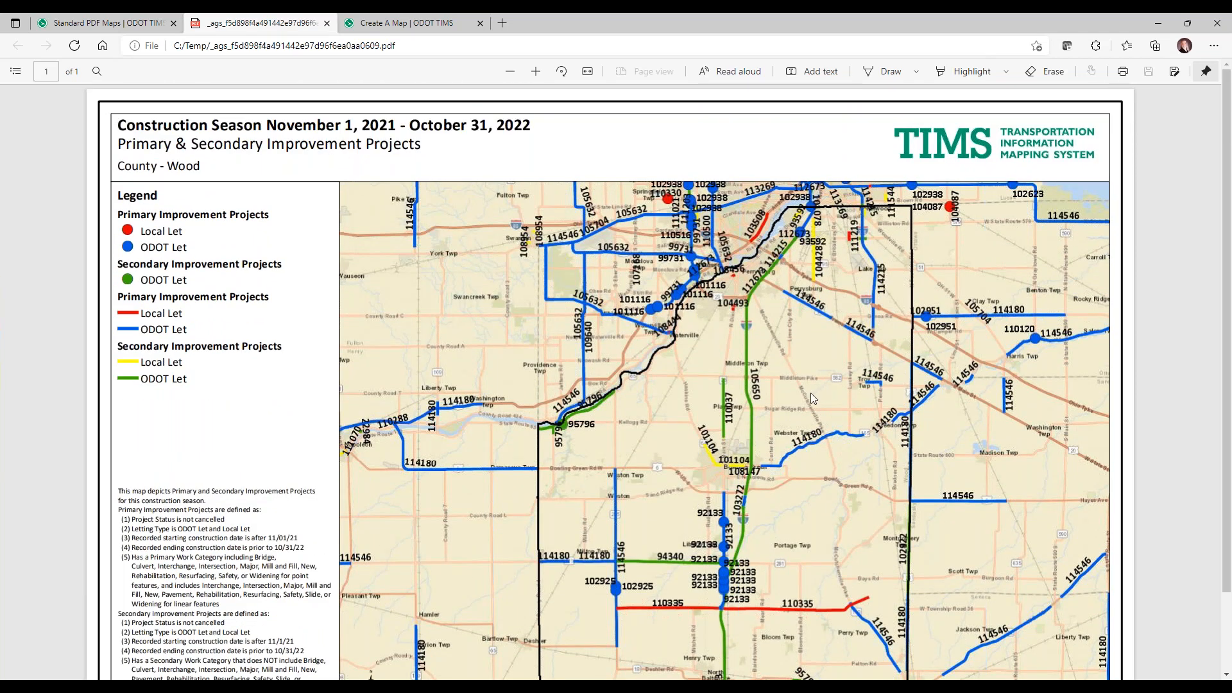
left_click(326, 24)
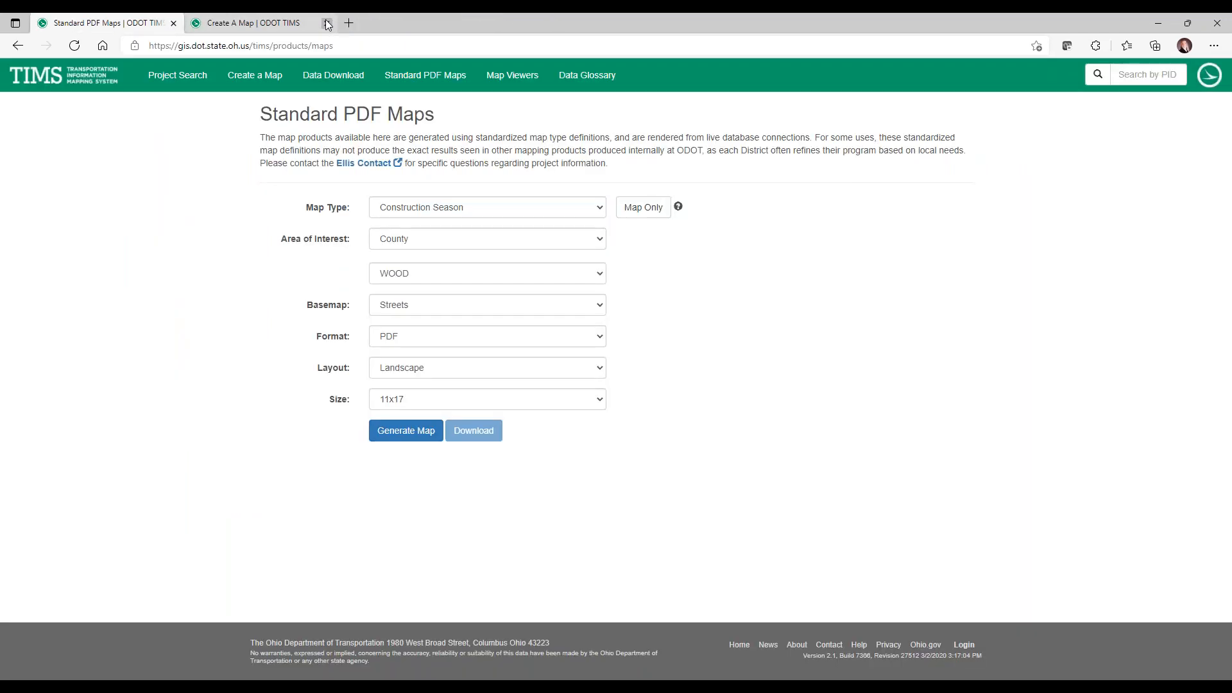
Open the Active Transportation map viewer and show the Facility Type layer of the State and US Bike Route System.
left_click(522, 82)
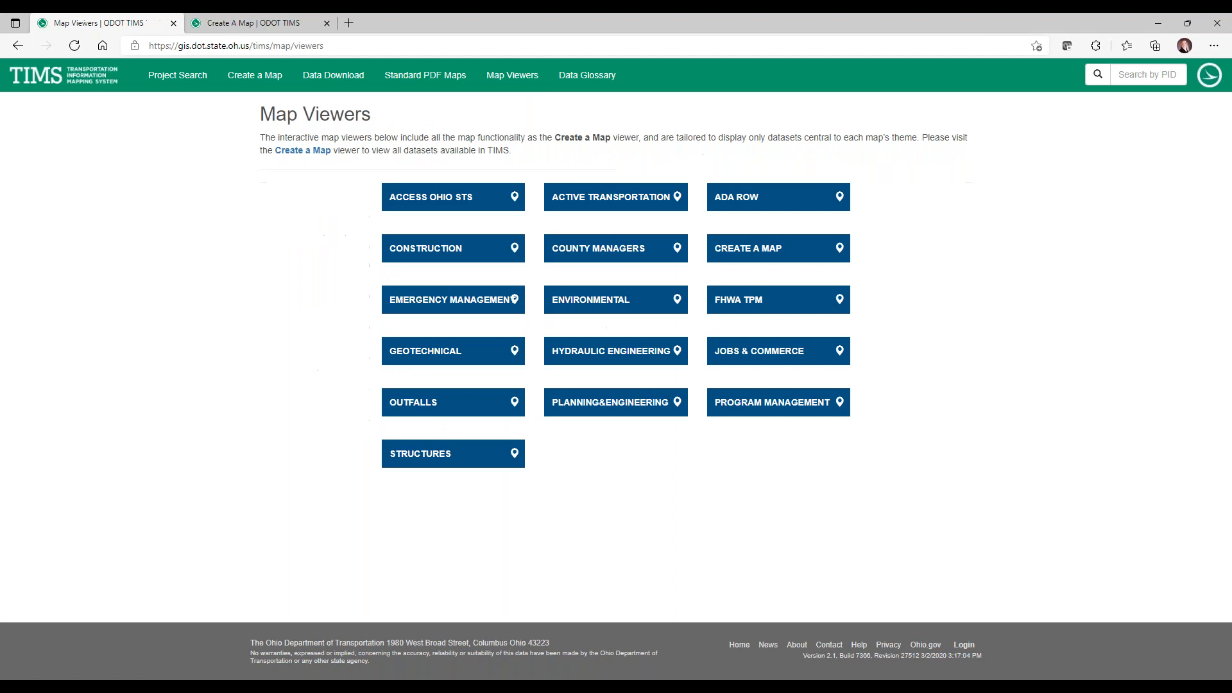
left_click(620, 204)
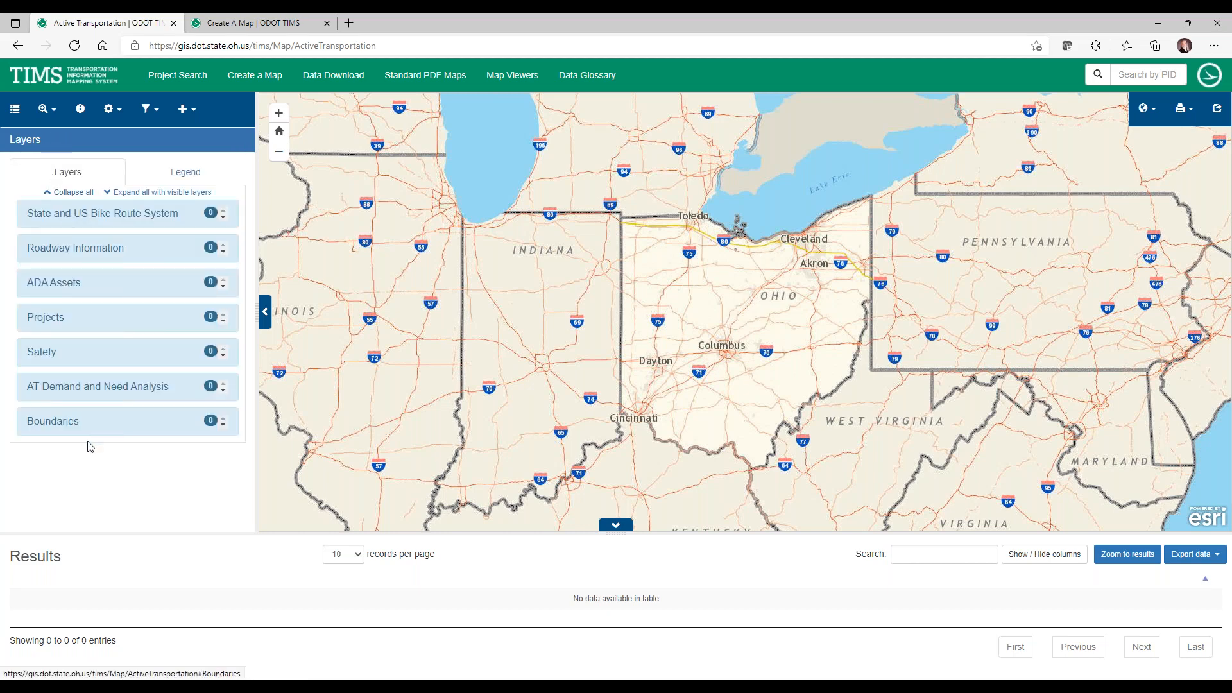
left_click(101, 215)
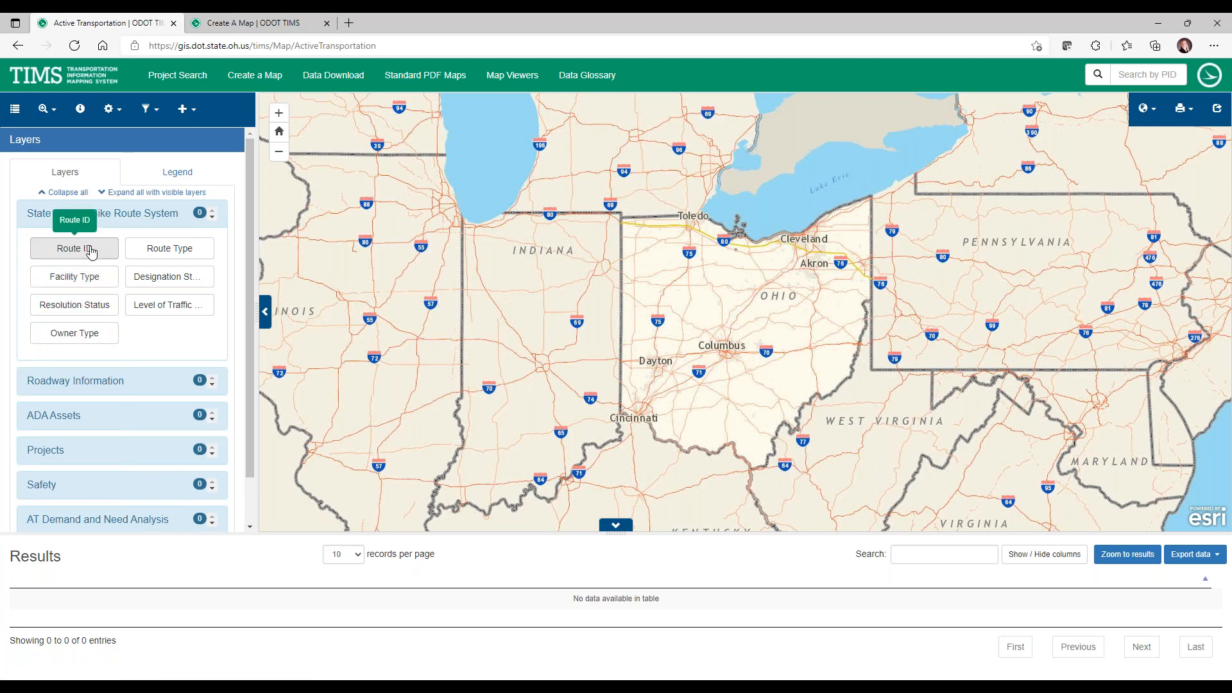
left_click(76, 278)
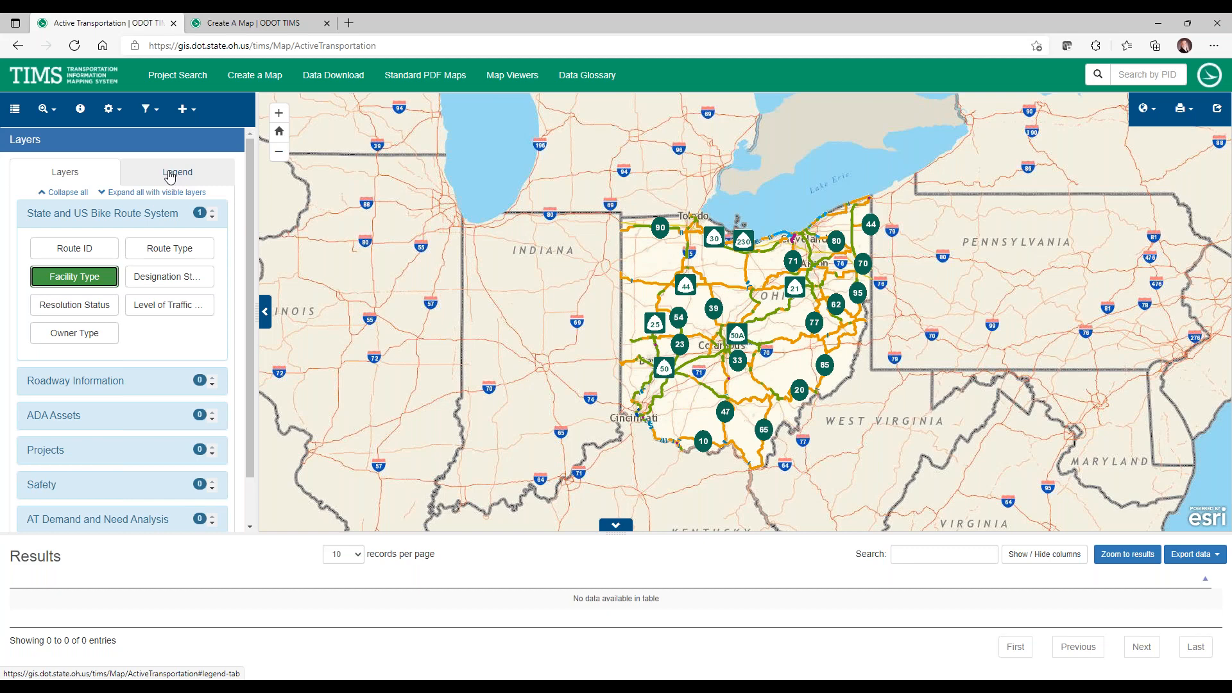
Expand the Safety and AT Demand and Need Analysis layer groups to review the layers they offer.
left_click(69, 486)
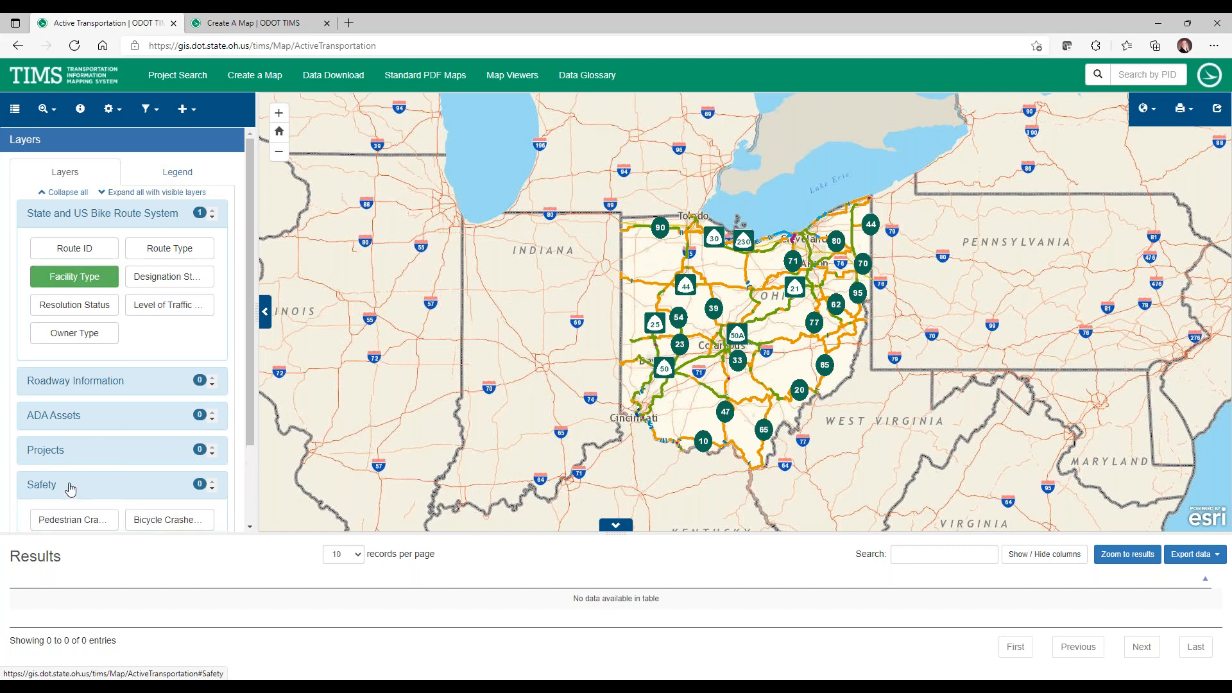
scroll(69, 485, "down", 2)
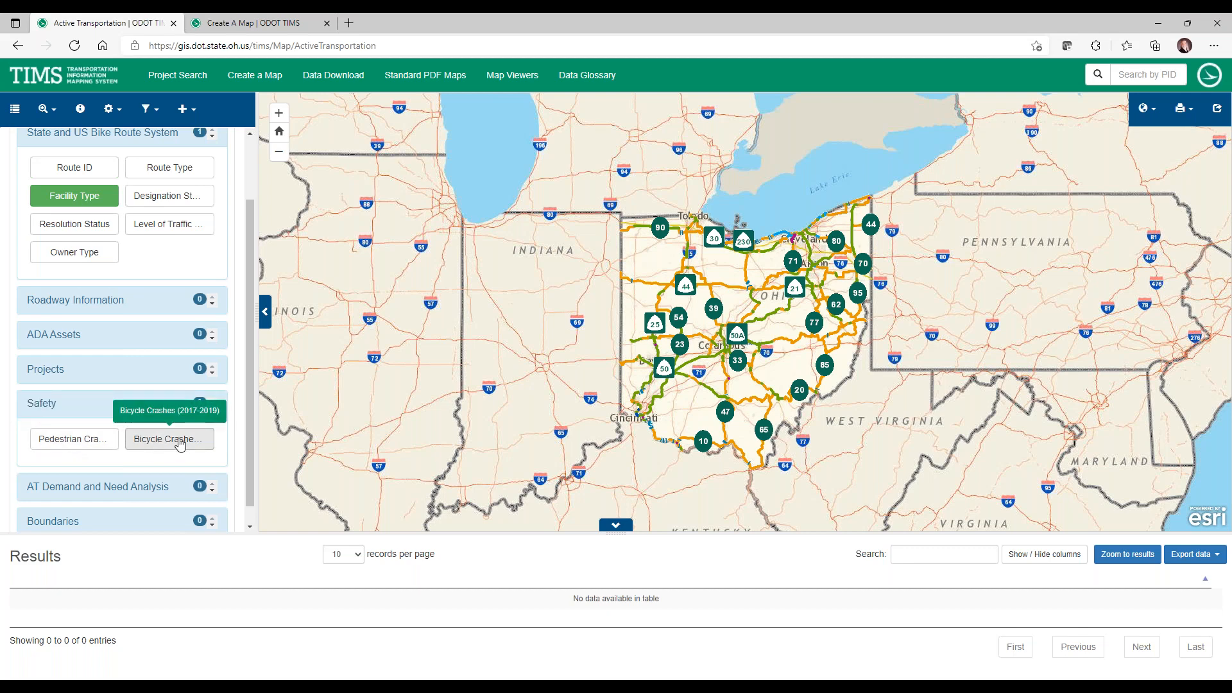
scroll(174, 443, "down", 1)
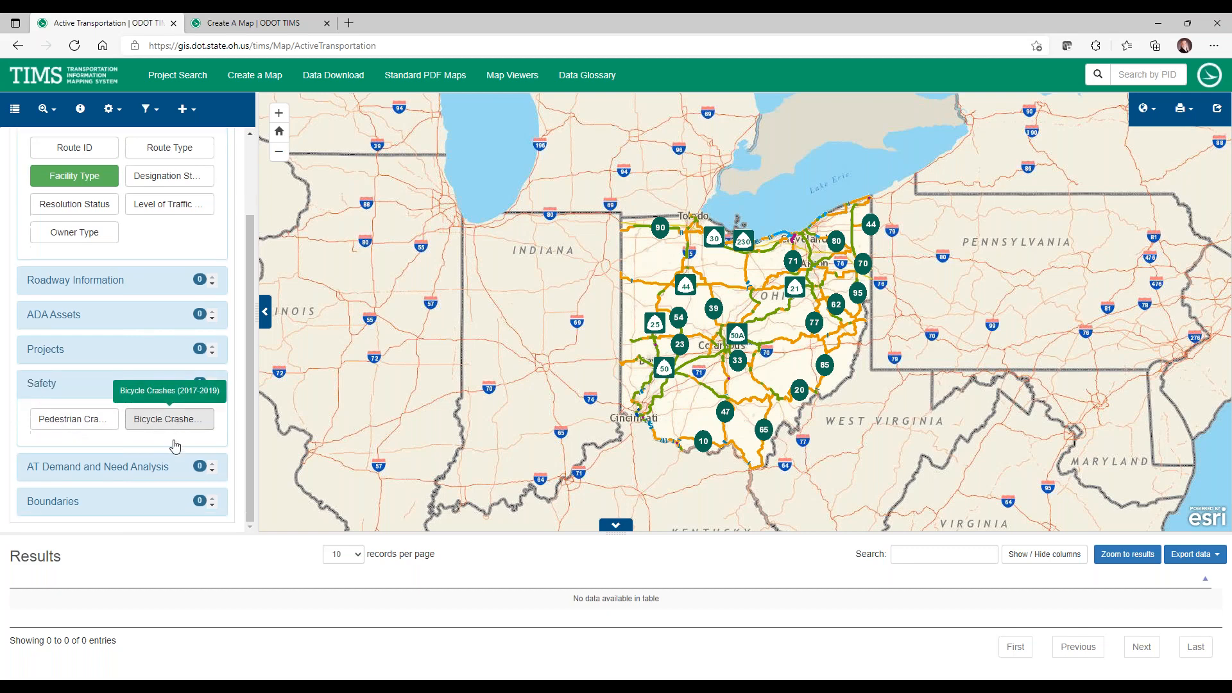
left_click(99, 476)
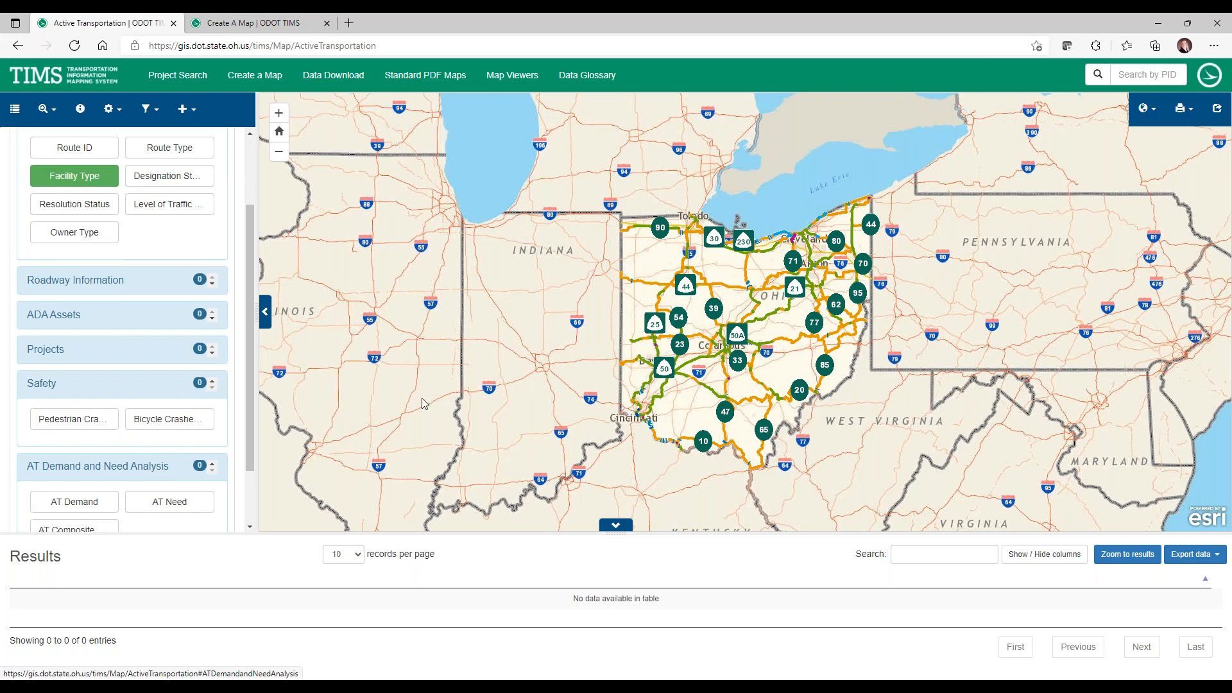
Use Map Channel at a spot beside I-71 between Columbus and Mansfield and view the location in Dual Maps.
scroll(775, 310, "up", 1)
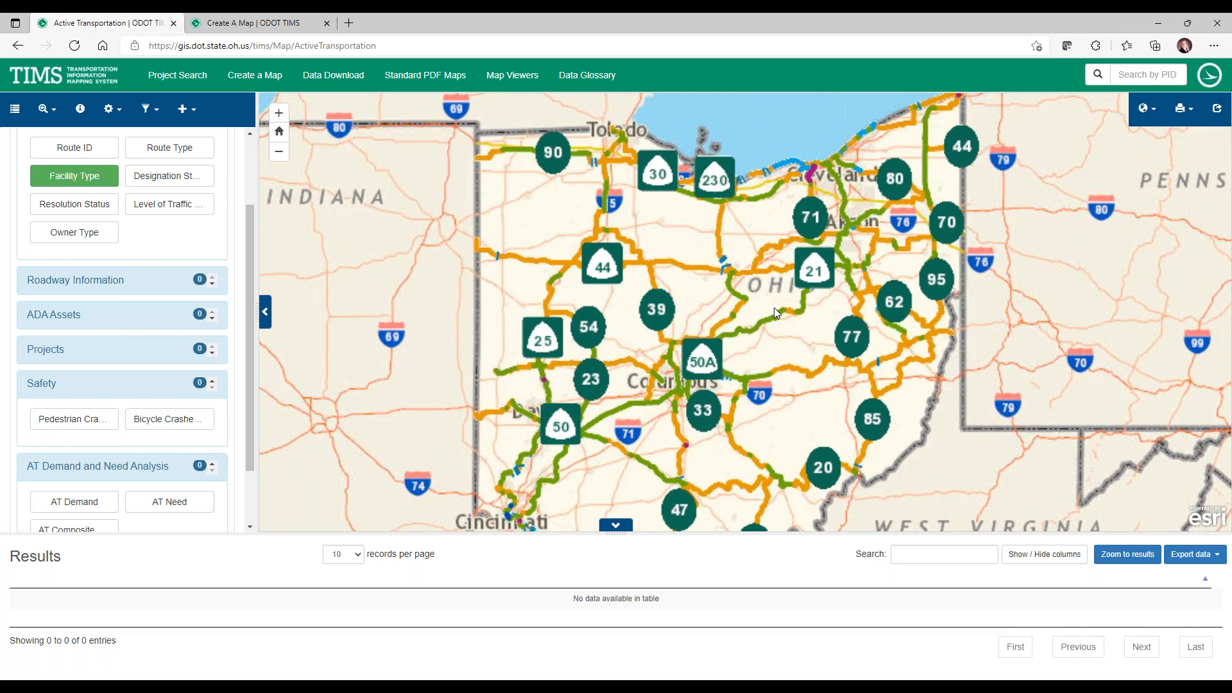
scroll(774, 307, "up", 1)
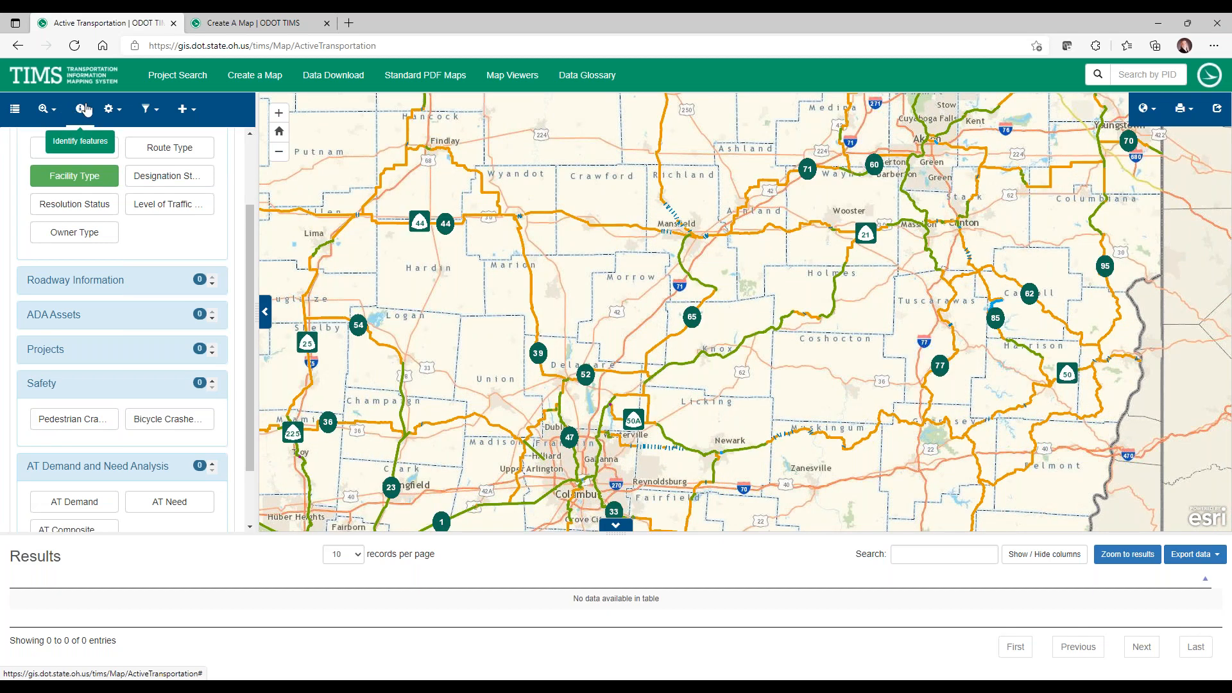
left_click(150, 112)
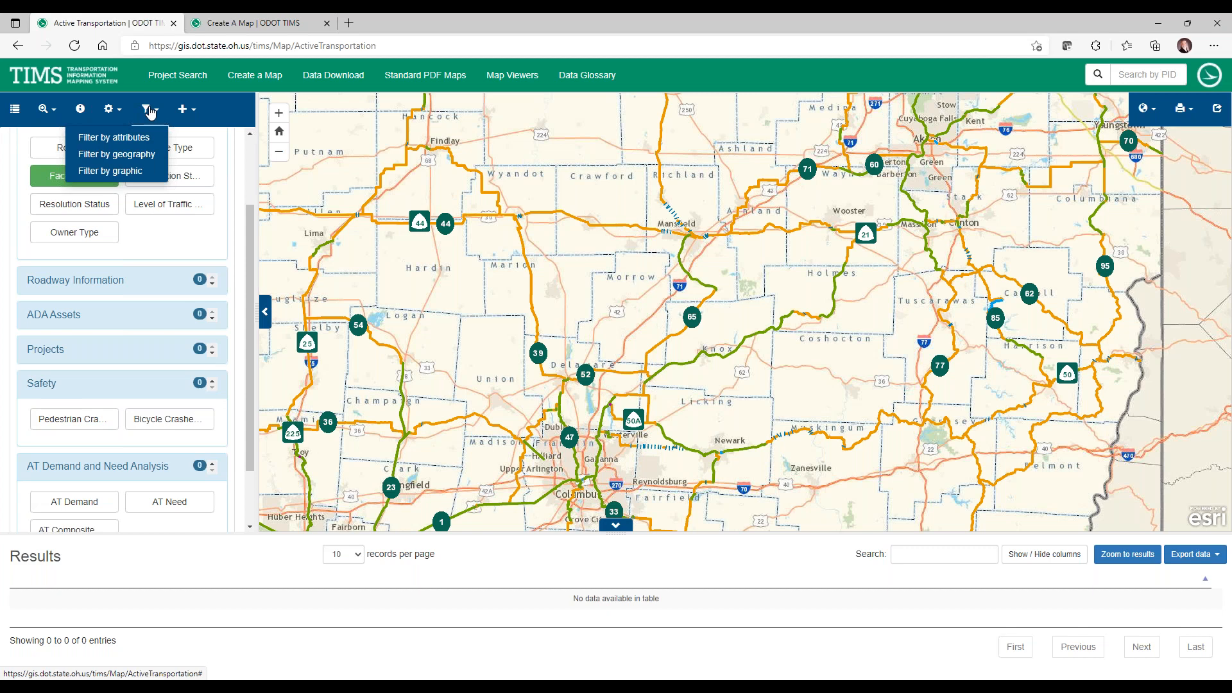
left_click(122, 110)
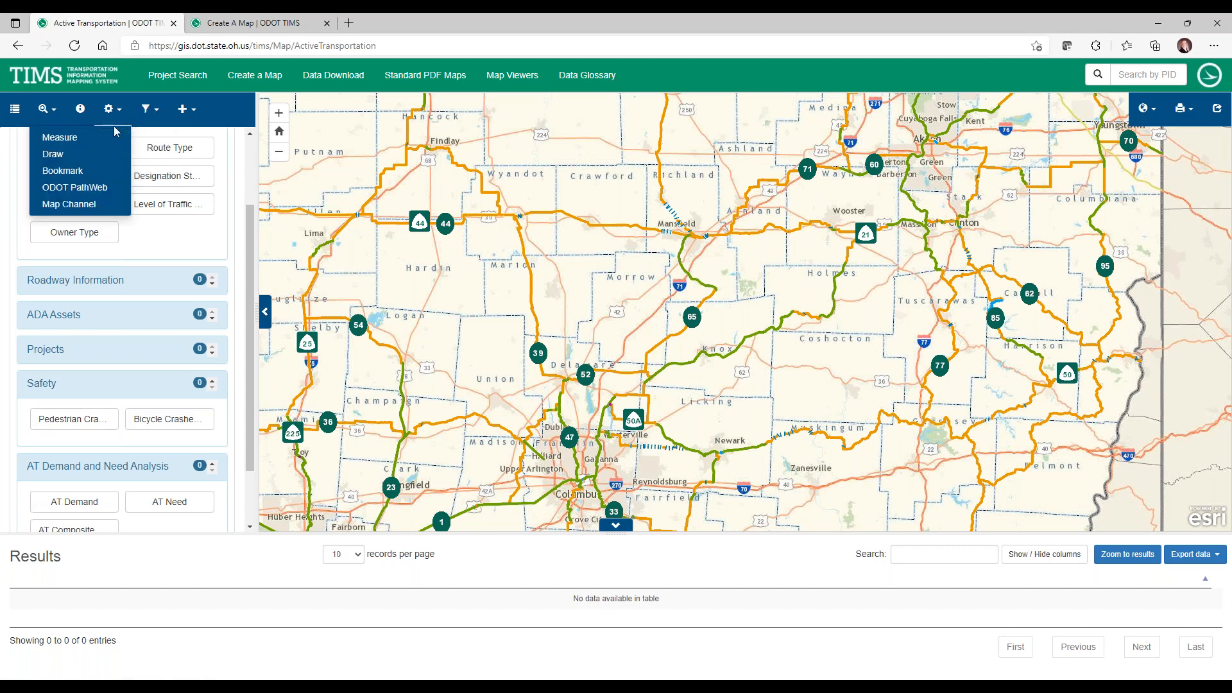
left_click(86, 191)
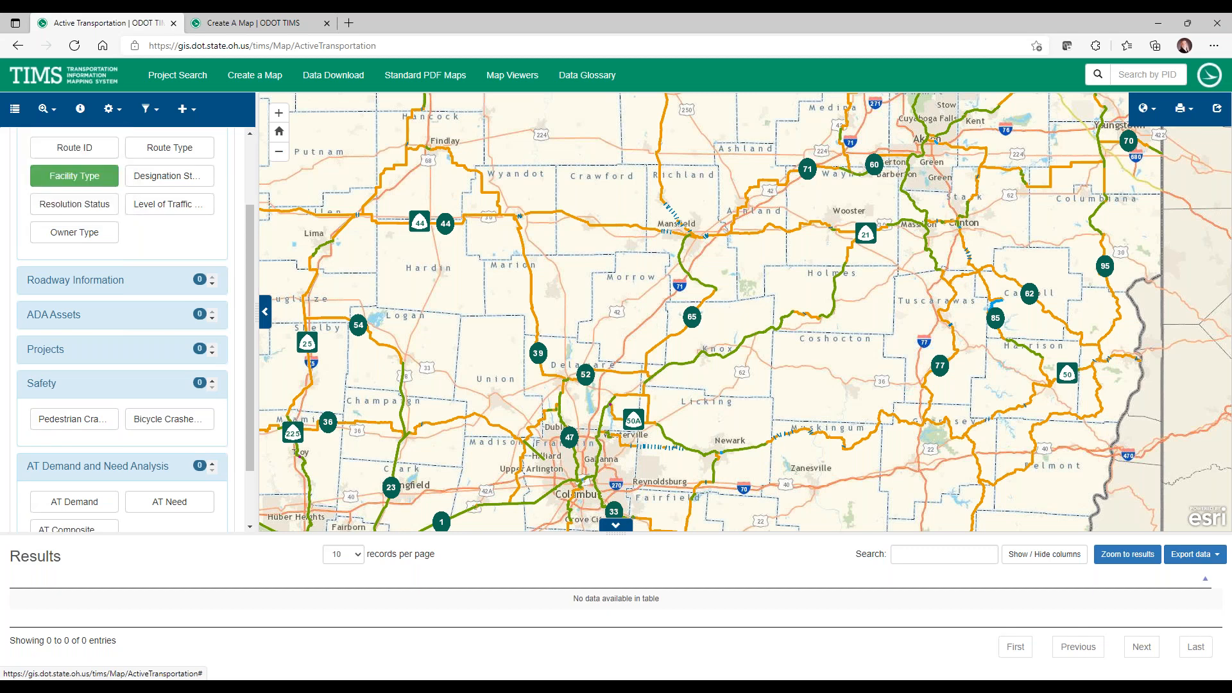
left_click(108, 110)
left_click(102, 204)
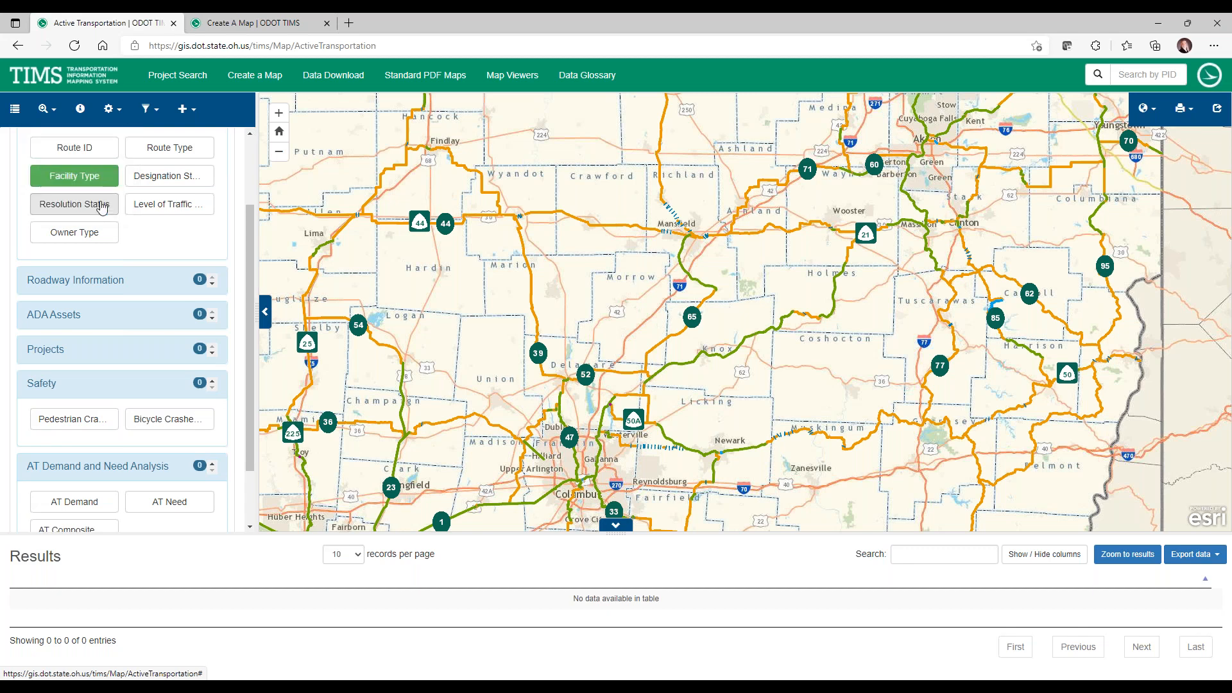
left_click(648, 316)
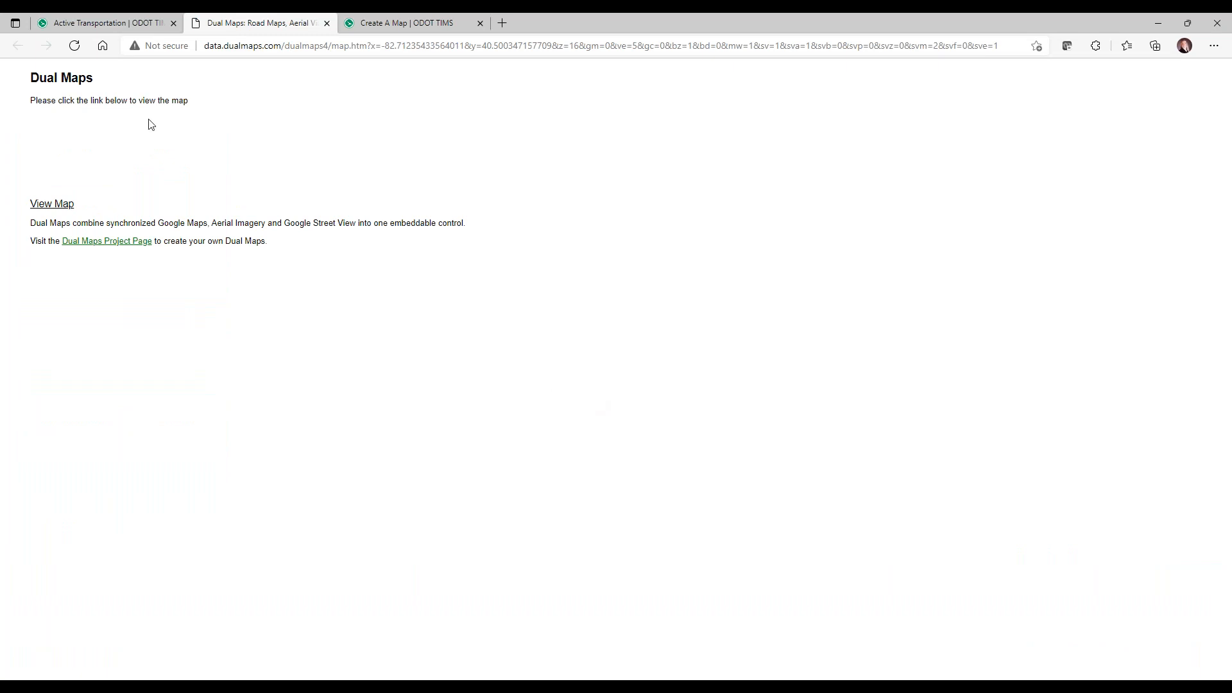
left_click(50, 206)
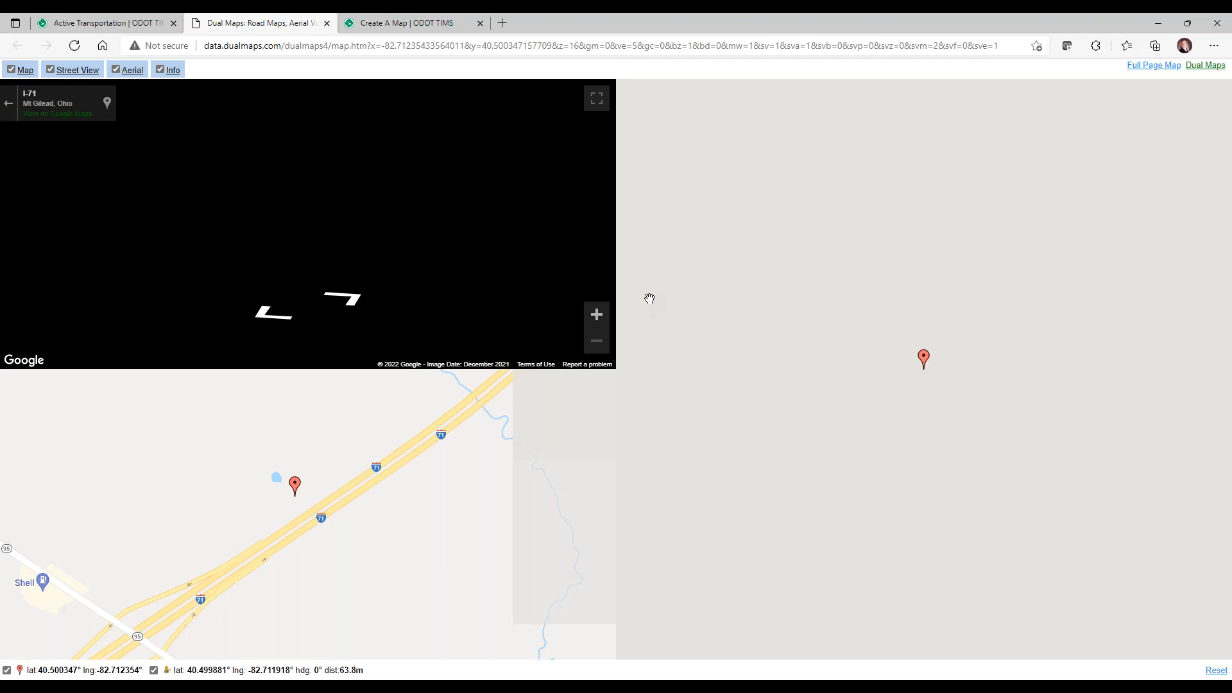
Go back to the Active Transportation map, launch ODOT PathWeb at a point on I-71 north of Marengo, and close the duplicate PathWeb page.
left_click(111, 24)
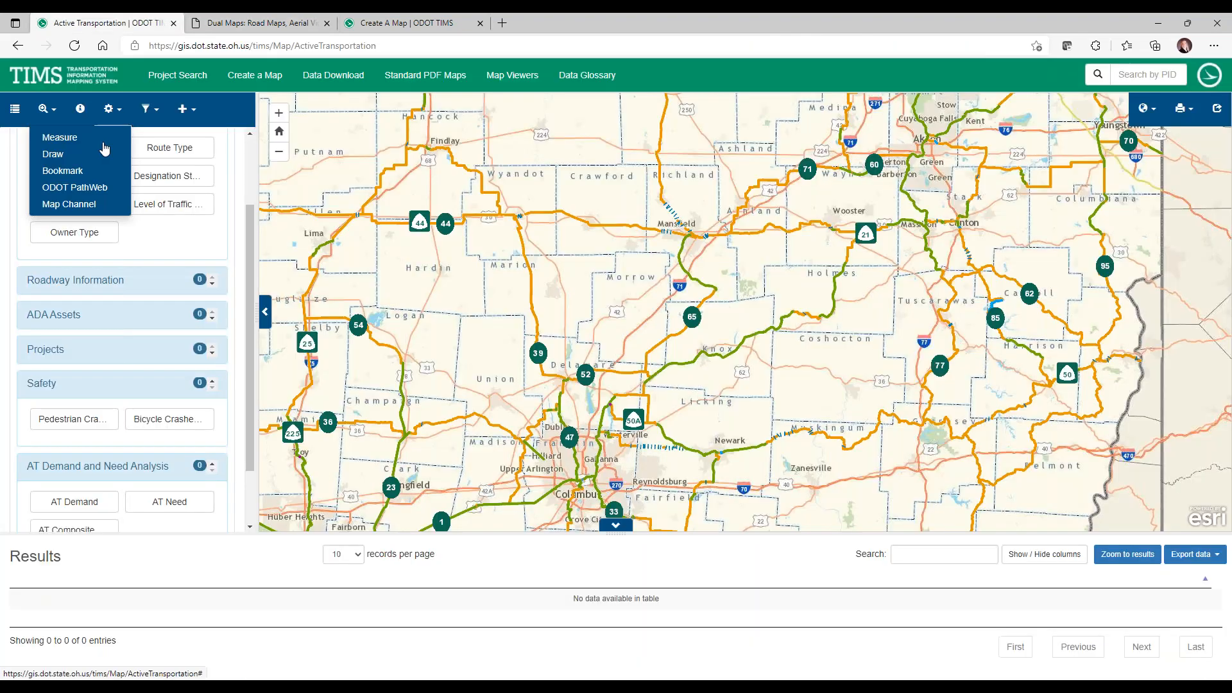
left_click(87, 188)
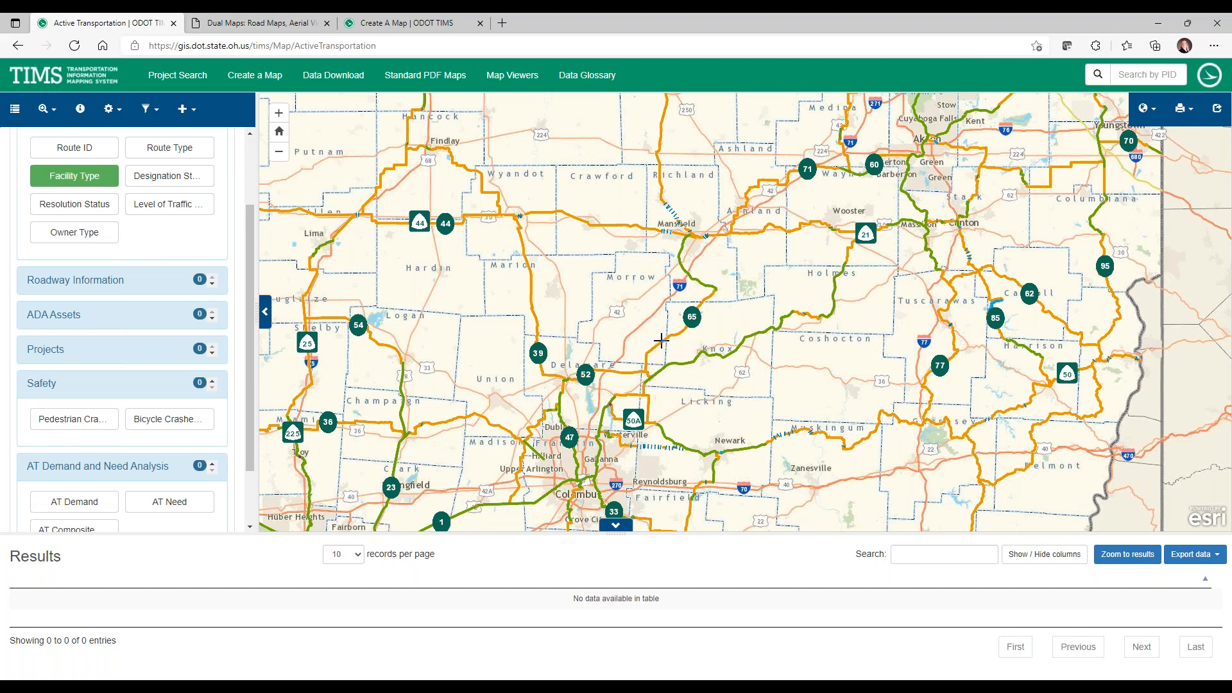
scroll(661, 340, "up", 3)
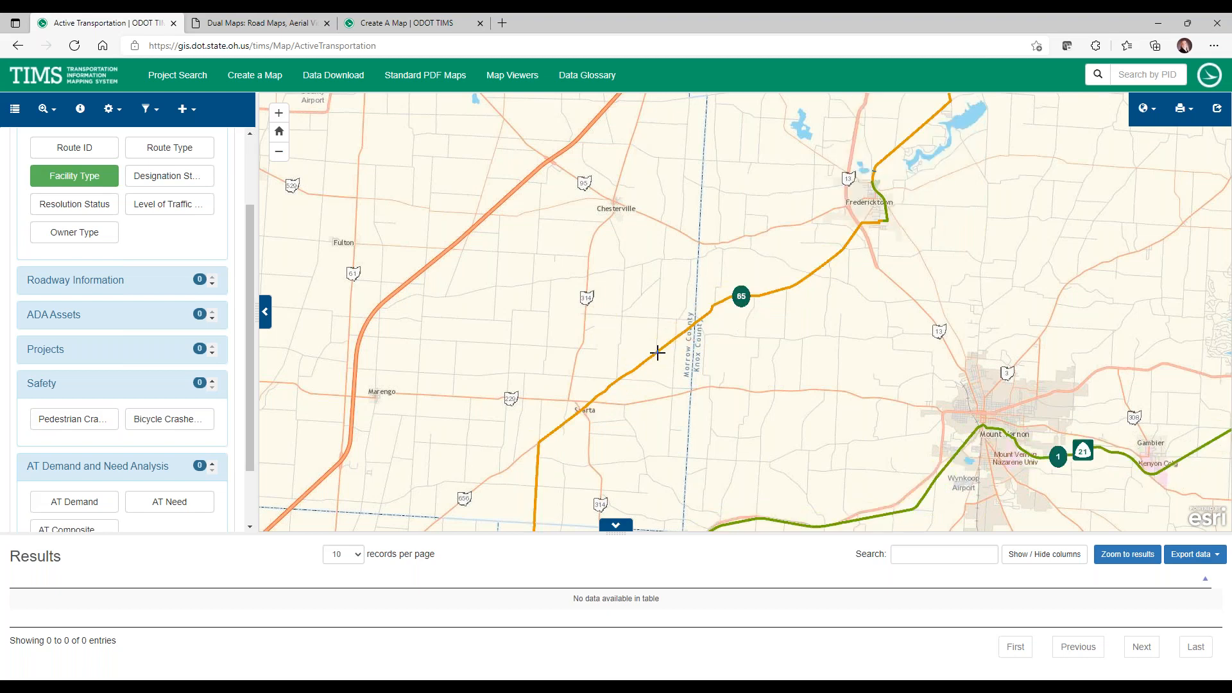
left_click(430, 263)
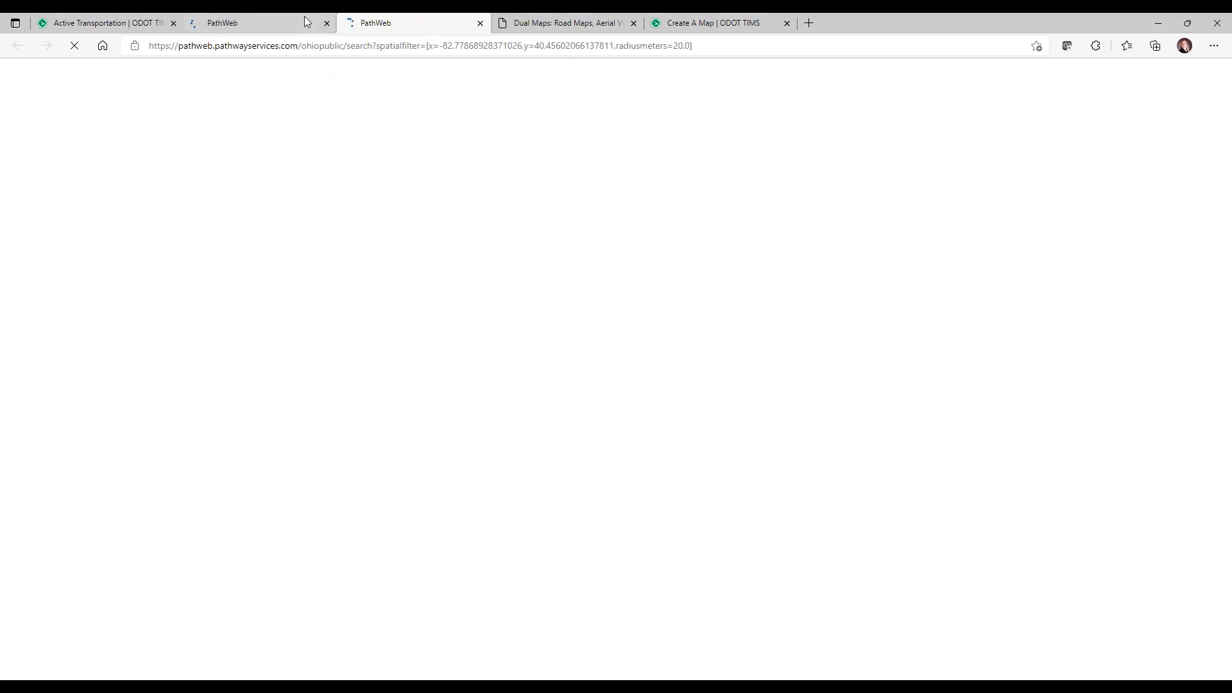
left_click(326, 24)
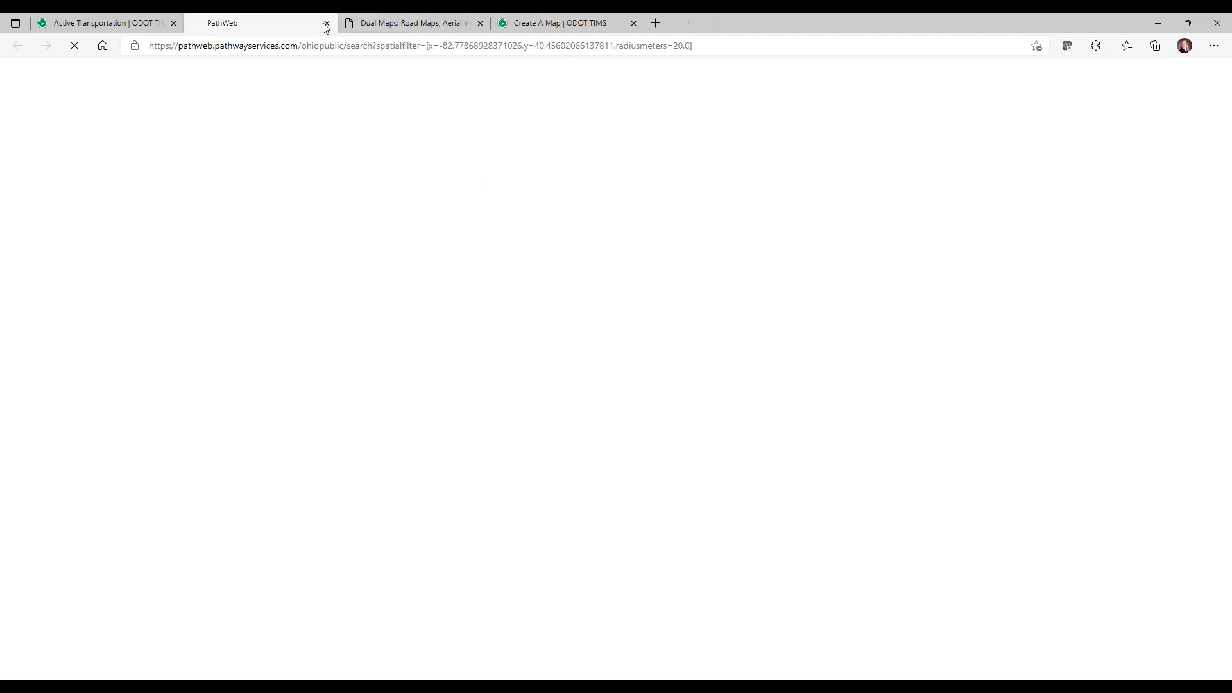
Return to the Active Transportation map and open the Bookmark tool.
left_click(111, 24)
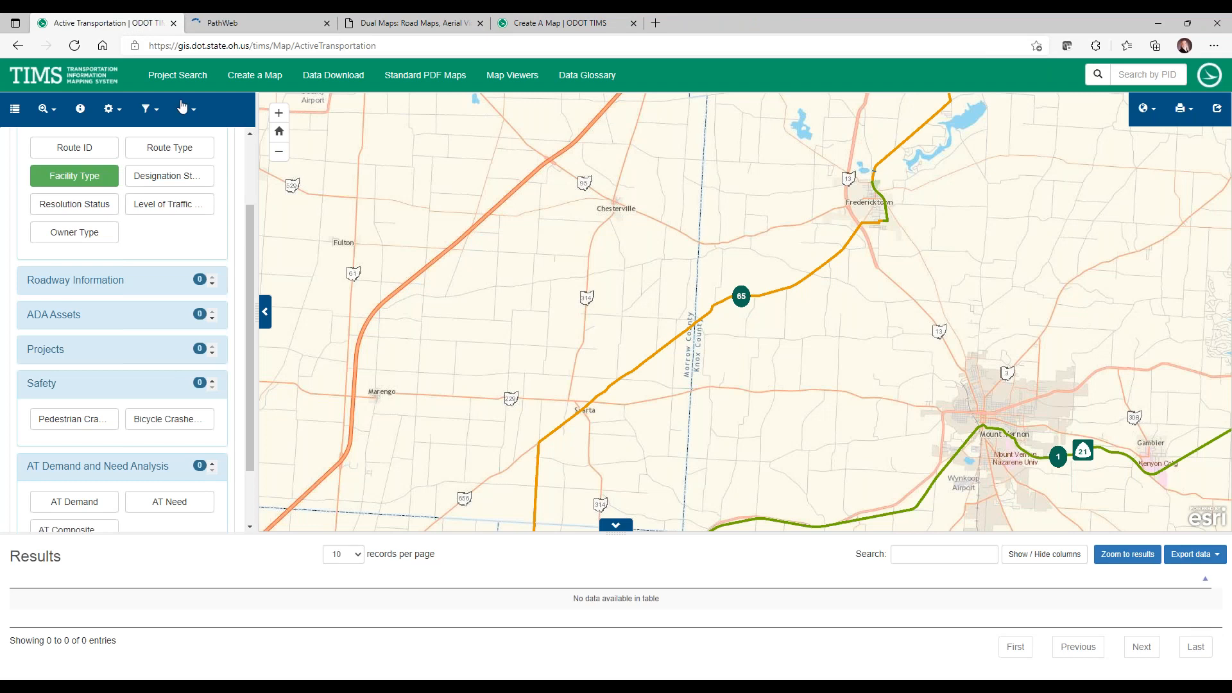
left_click(114, 111)
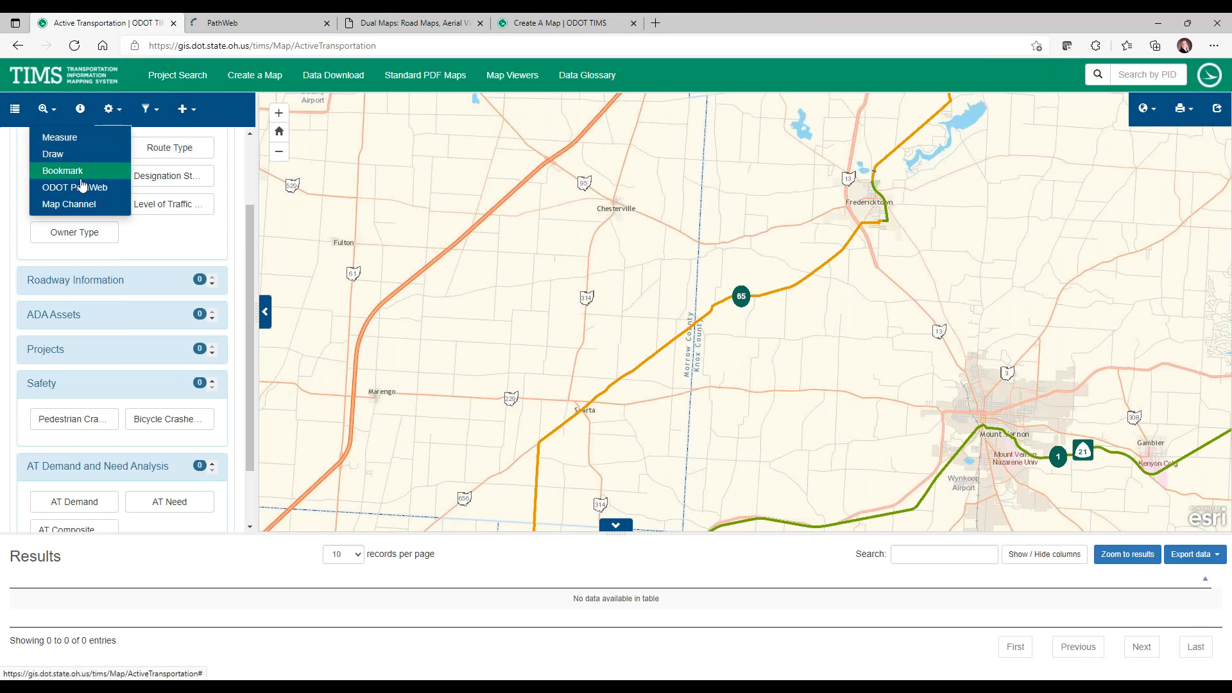
left_click(62, 171)
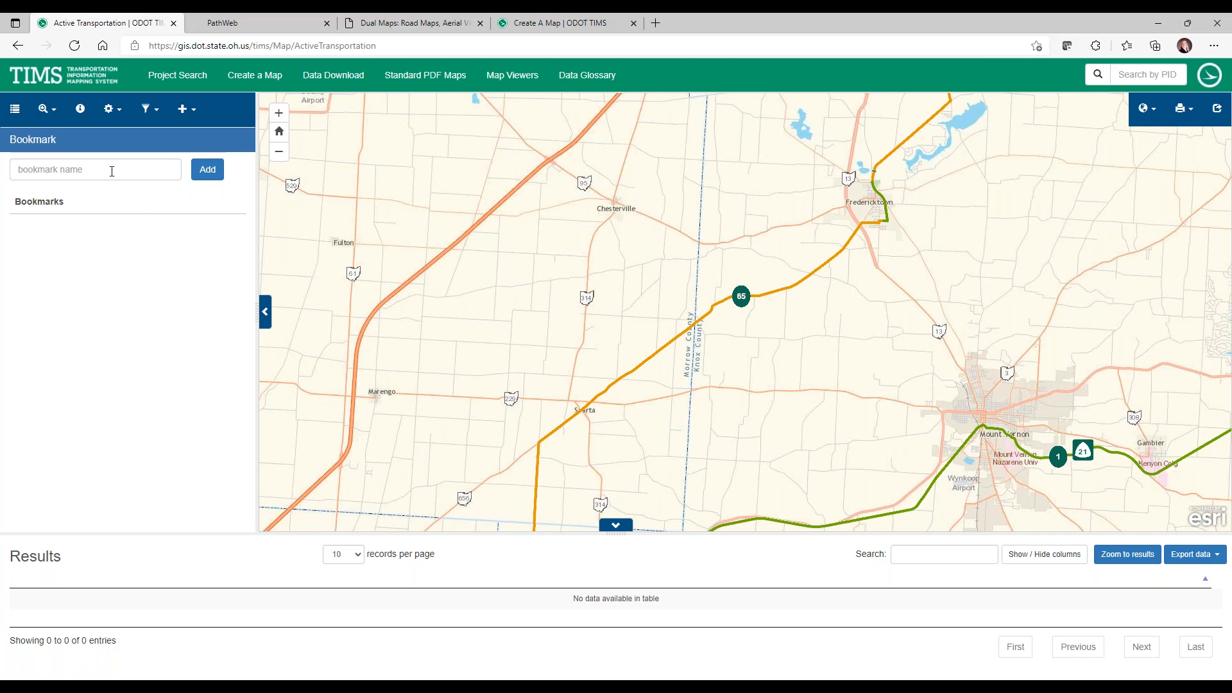
Measure distance in miles with a straight, nearly horizontal line about 4.4 miles long just south of Fredericktown.
left_click(120, 111)
left_click(105, 138)
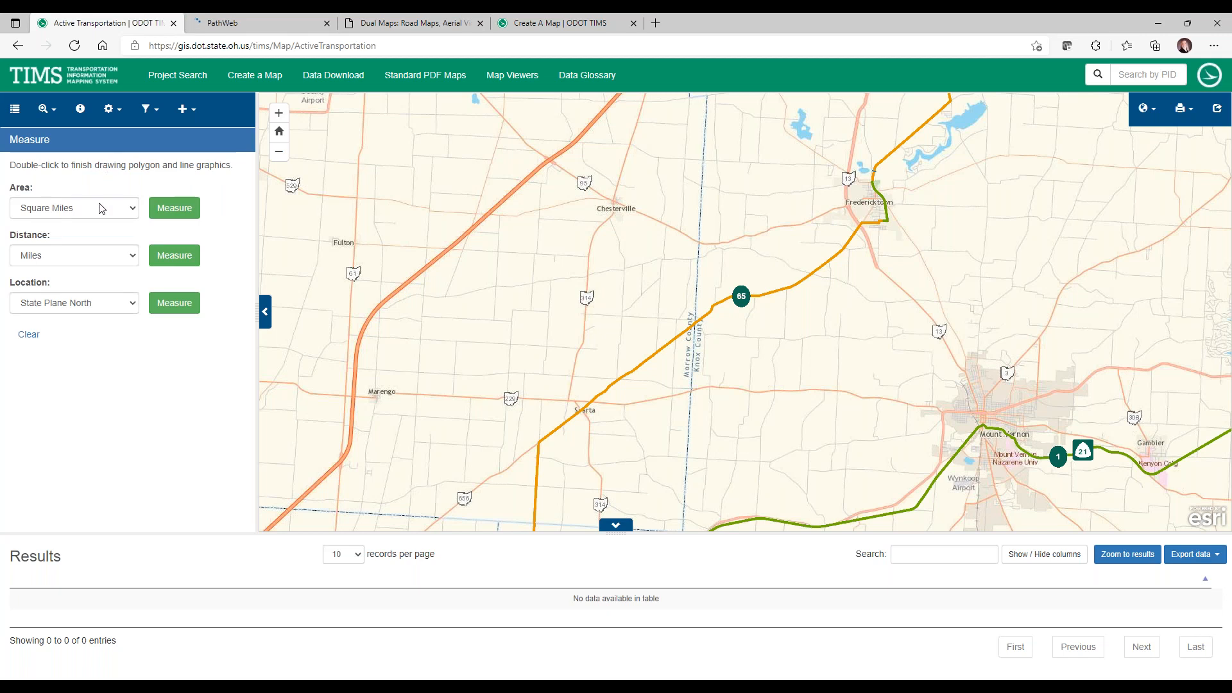
left_click(90, 260)
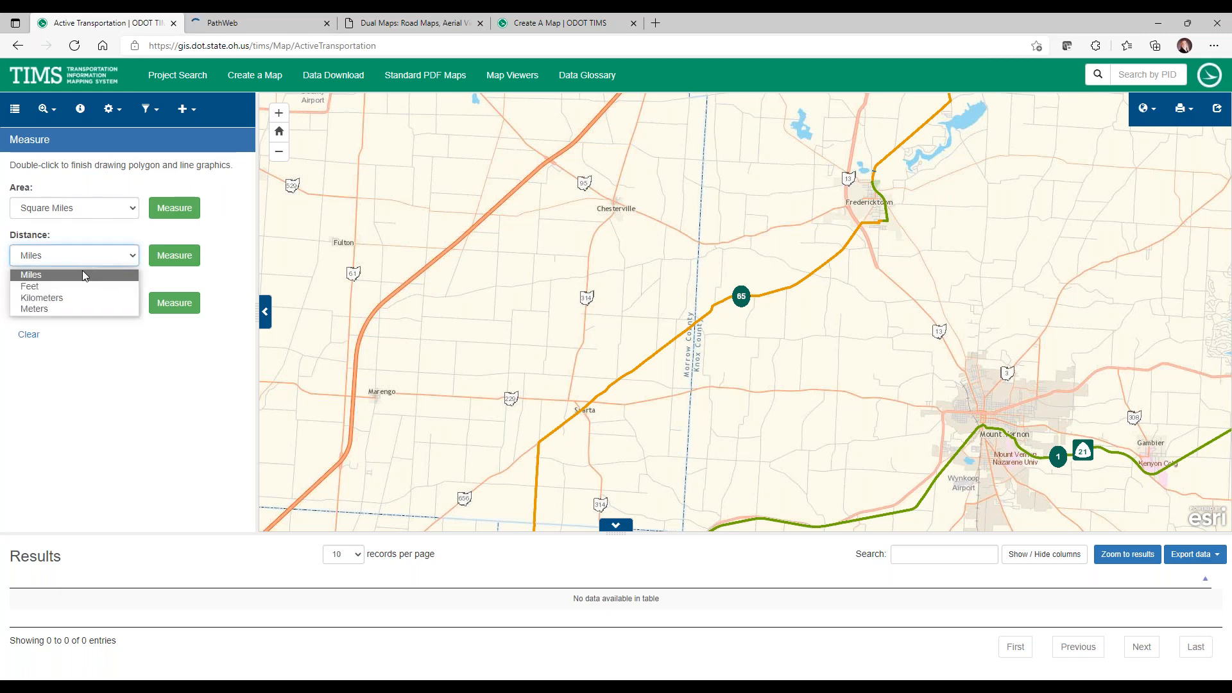
left_click(82, 276)
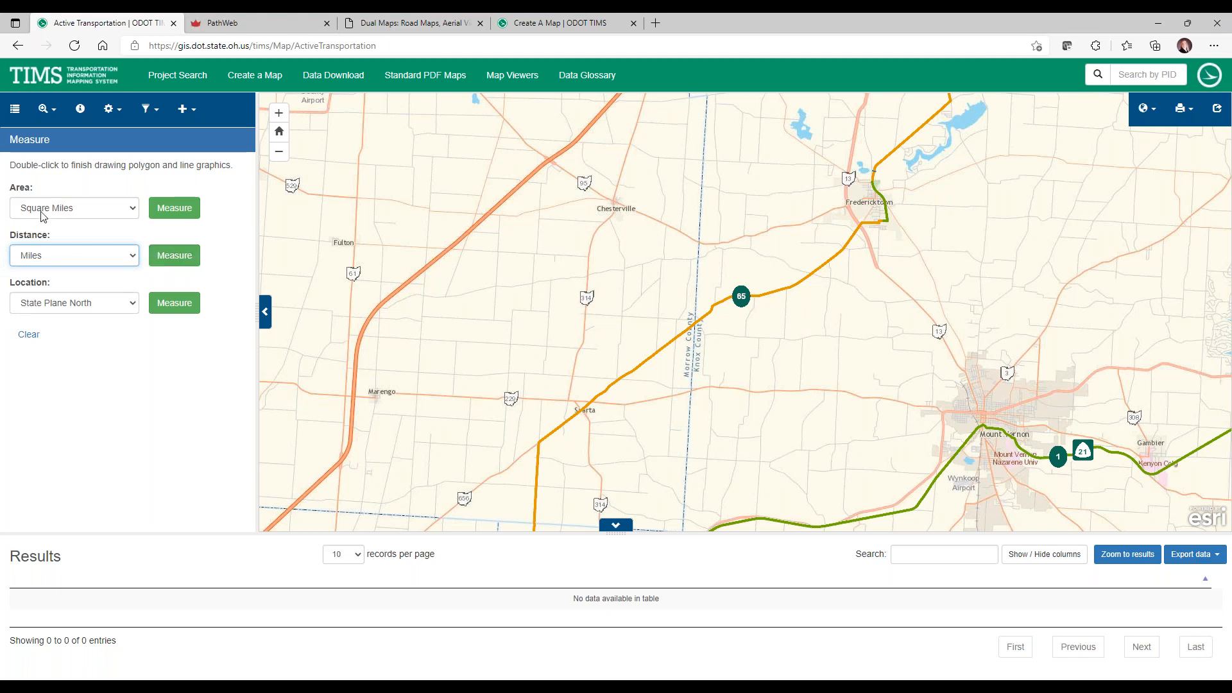
left_click(174, 256)
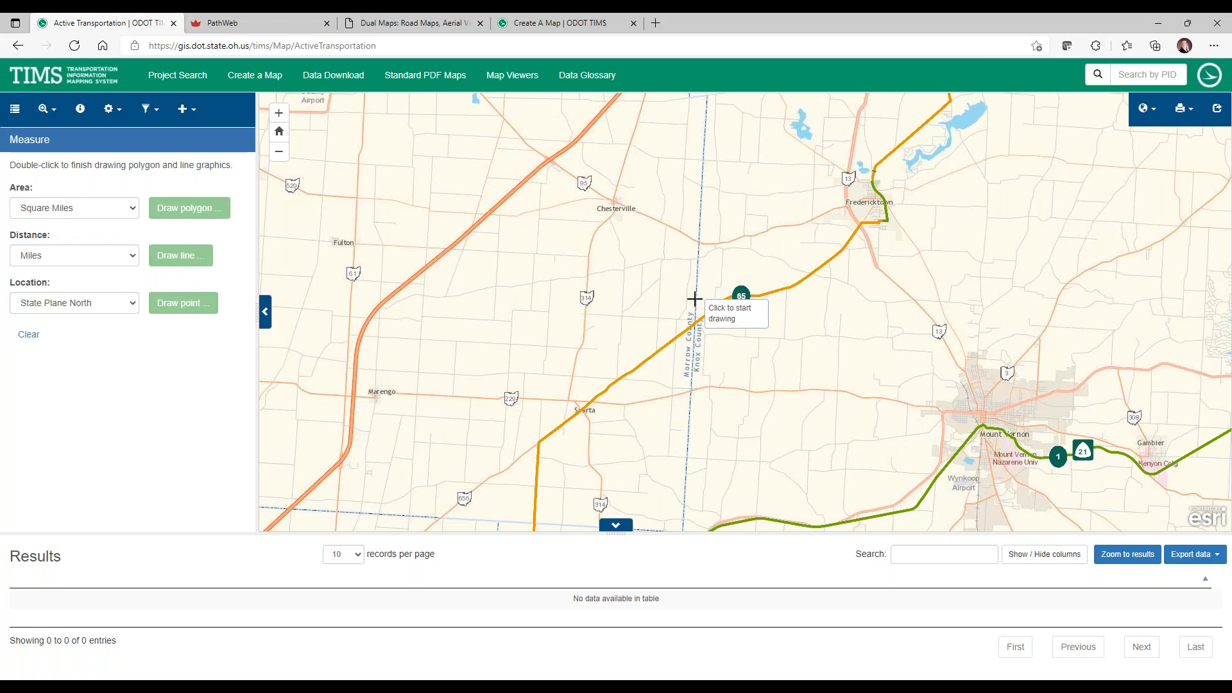
left_click(737, 272)
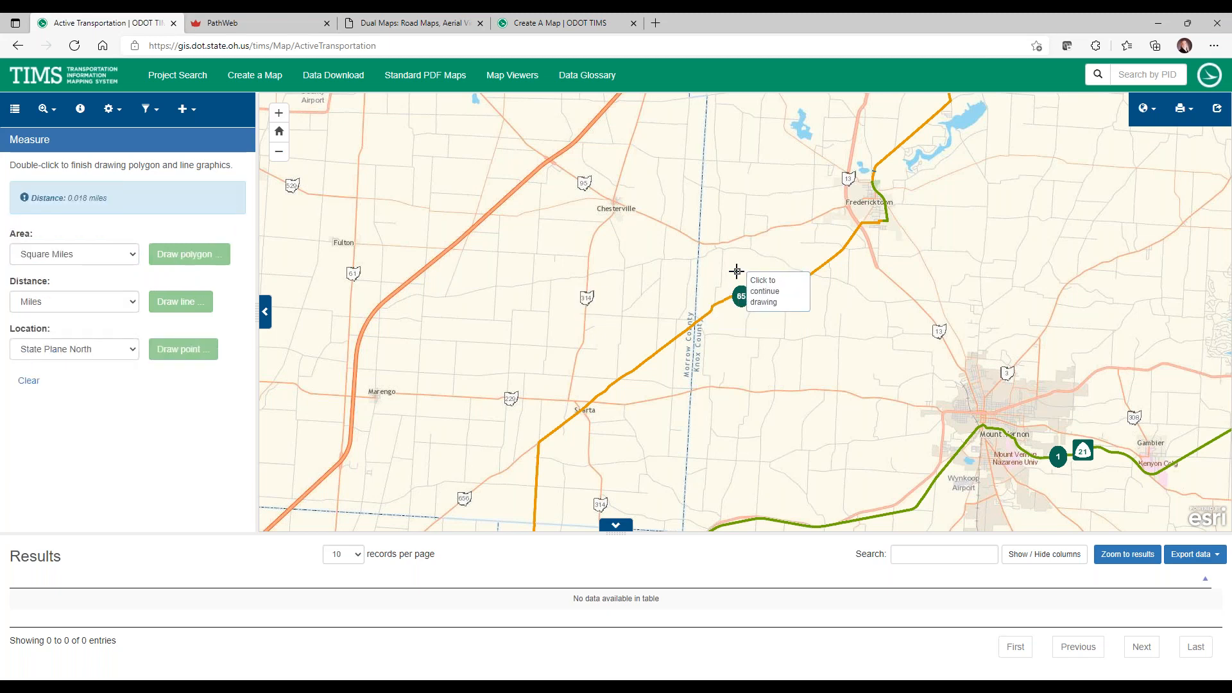
double_click(893, 268)
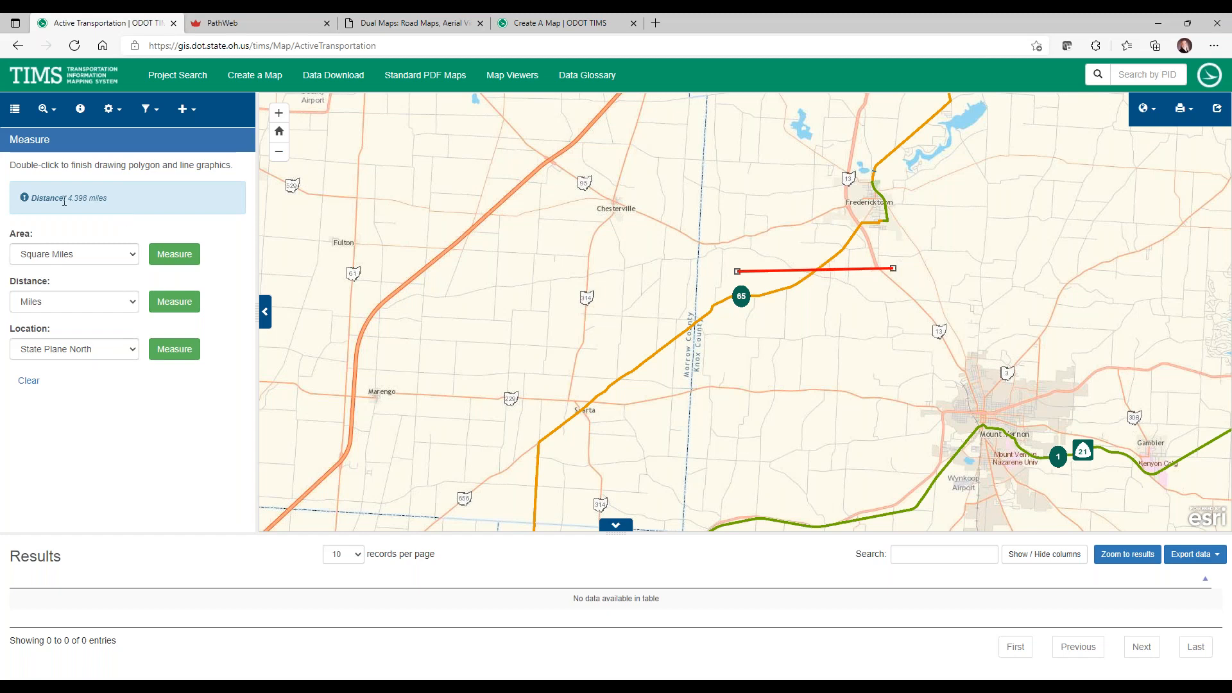
Convert the measured distance to feet and show the State Plane options for location measurement.
left_click(64, 307)
left_click(59, 331)
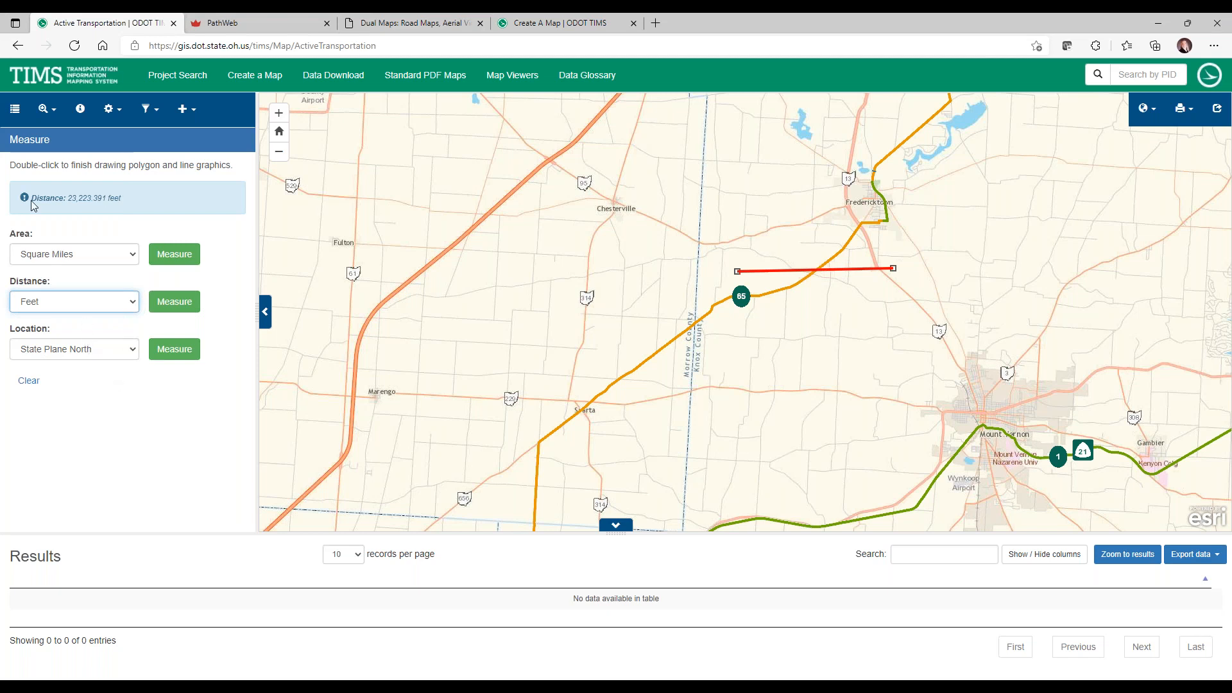
left_click(57, 111)
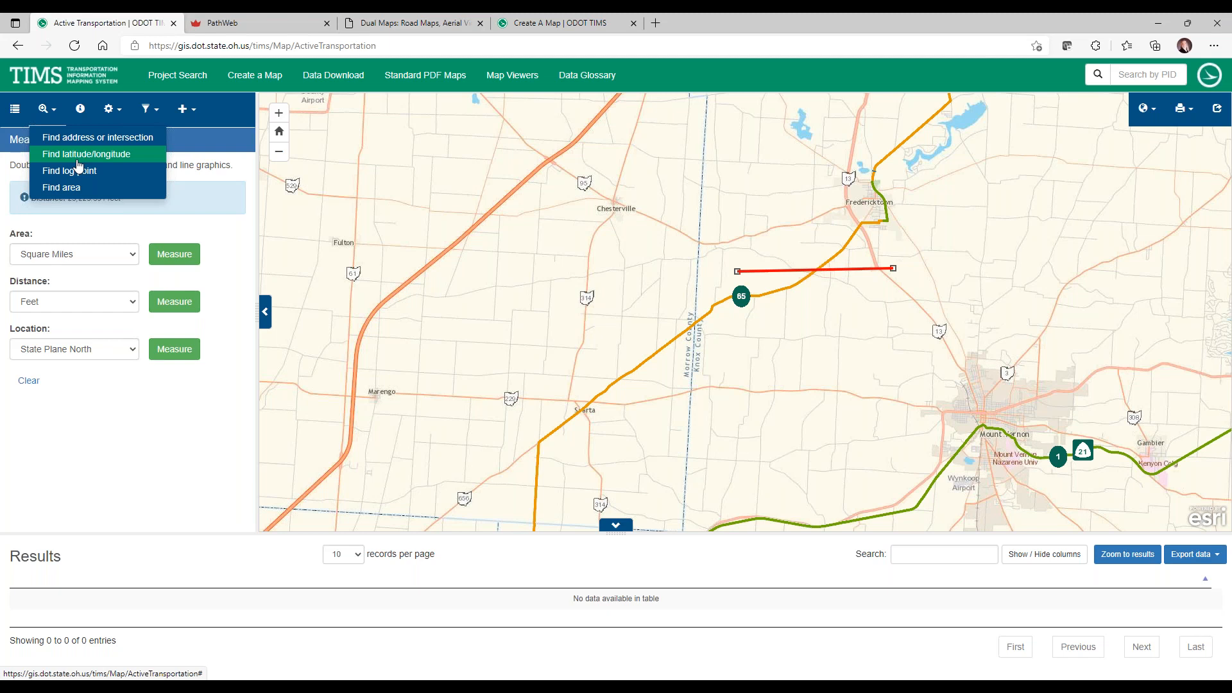
left_click(75, 349)
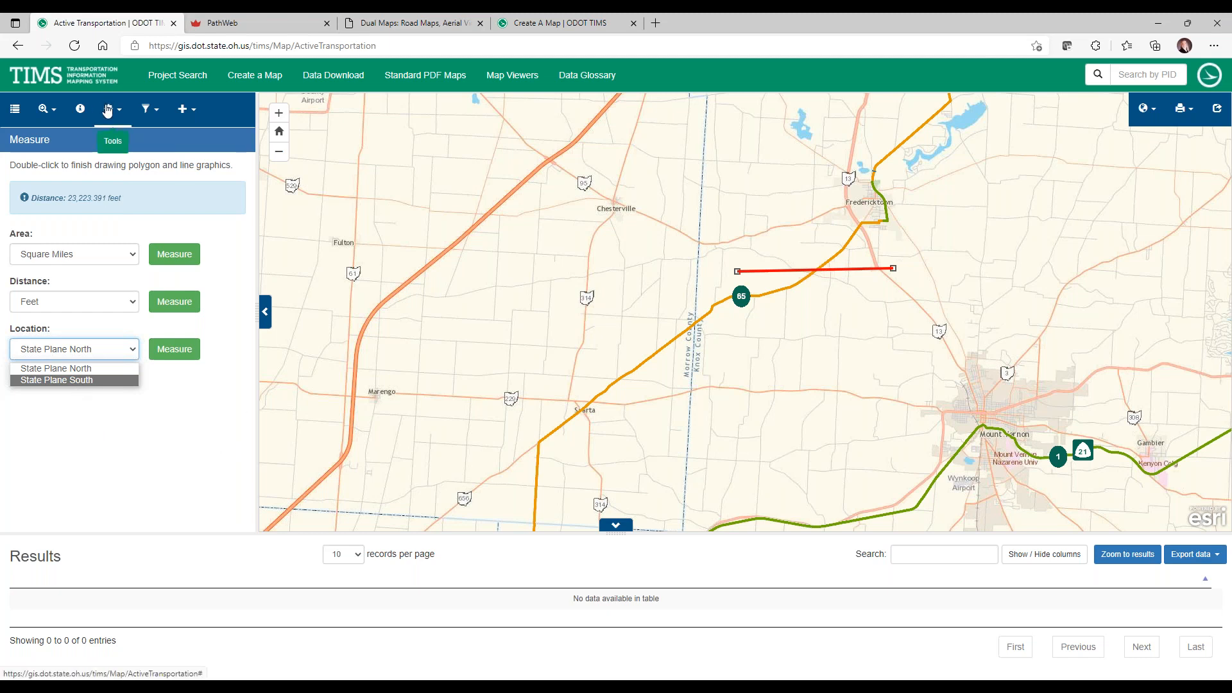
Open the LRS events form for adding external spreadsheet data to the map.
left_click(225, 109)
left_click(193, 115)
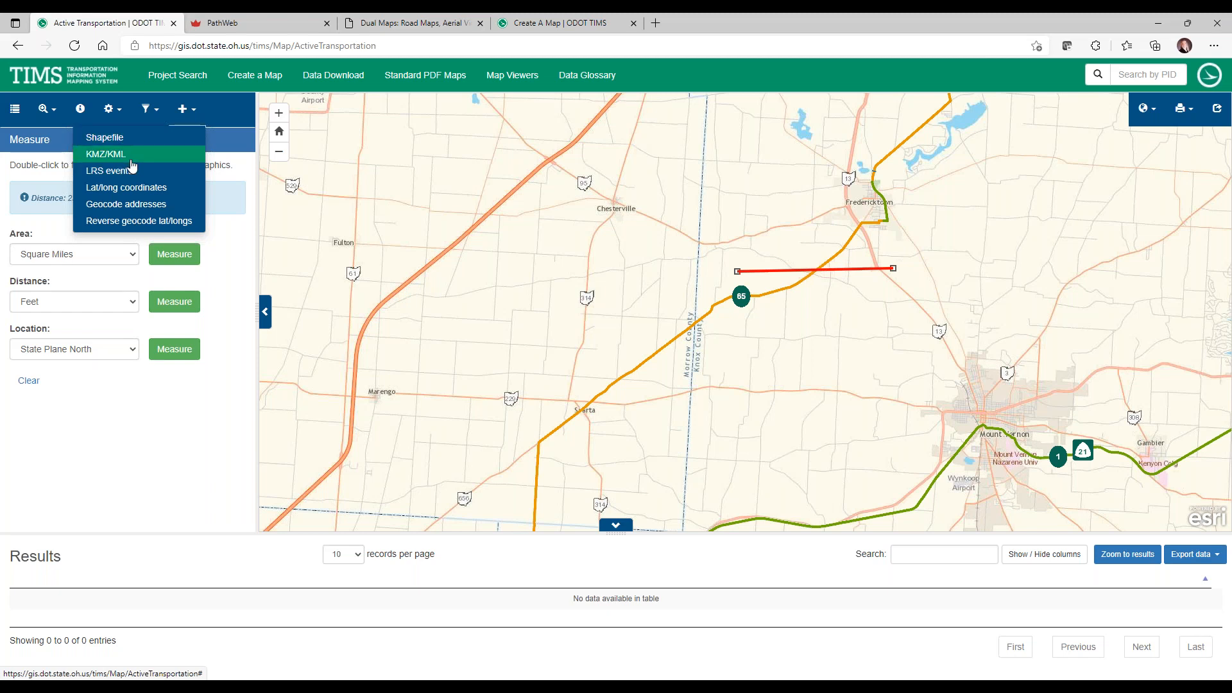
left_click(131, 161)
left_click(185, 107)
left_click(147, 172)
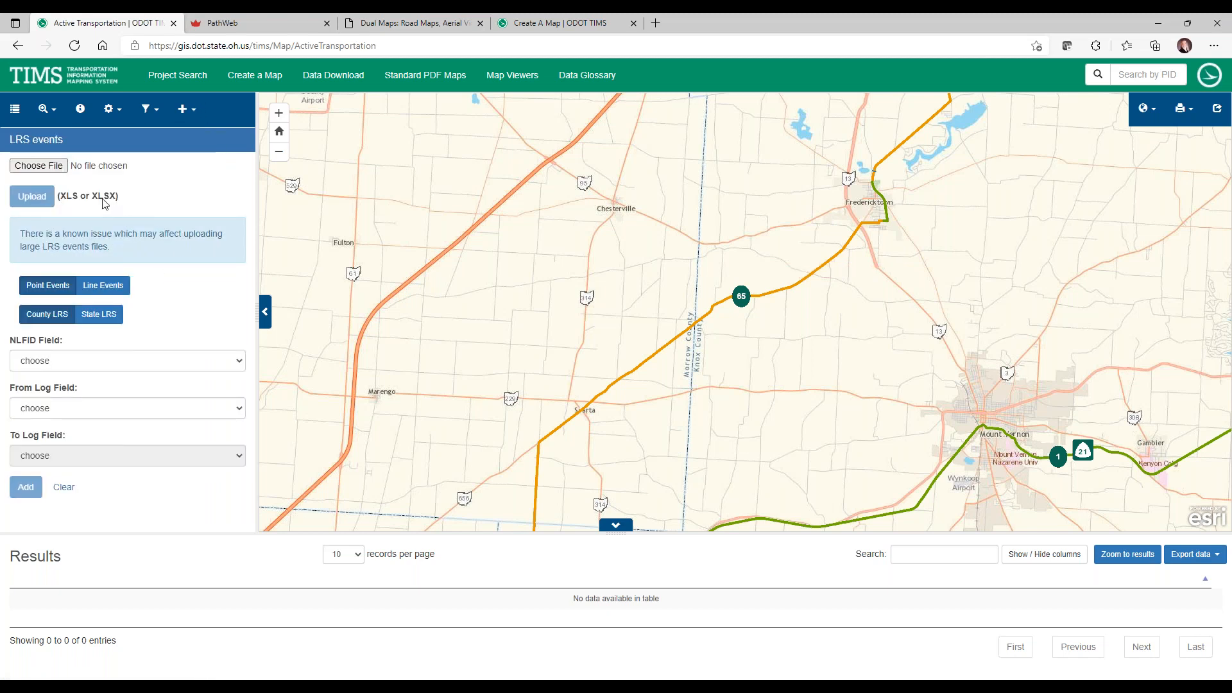
Examine the NLFID, From Log and To Log field choices and the Point Events option of the LRS events form.
left_click(114, 364)
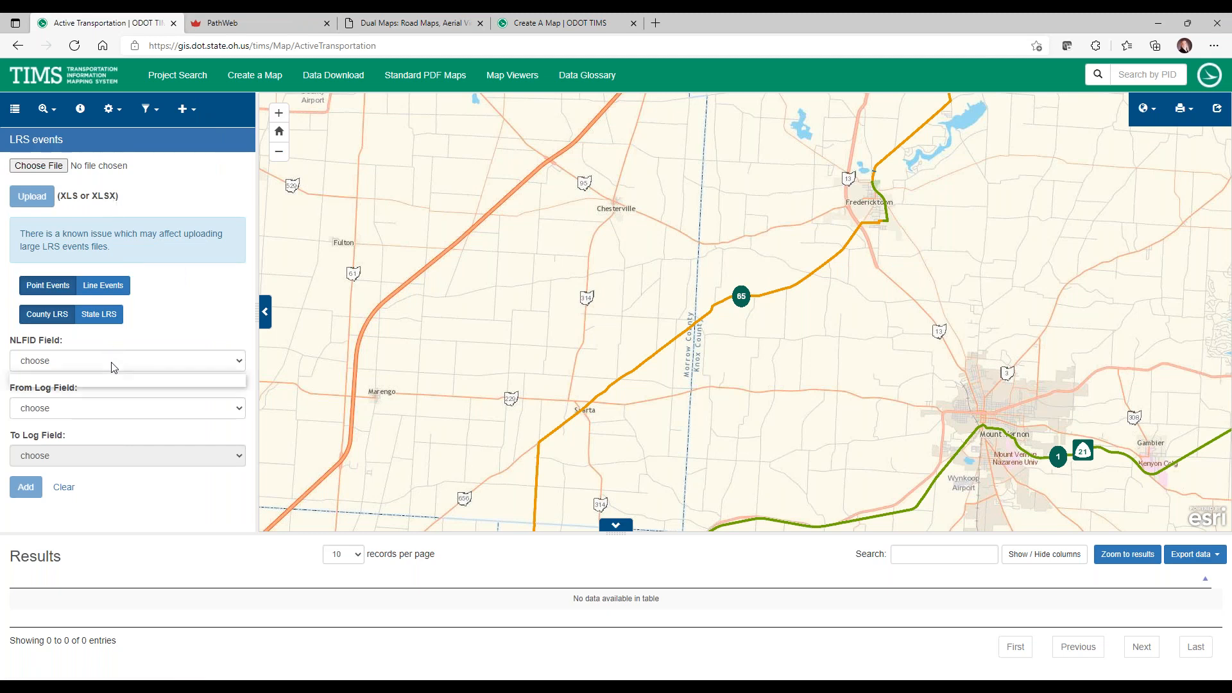
left_click(144, 338)
left_click(112, 412)
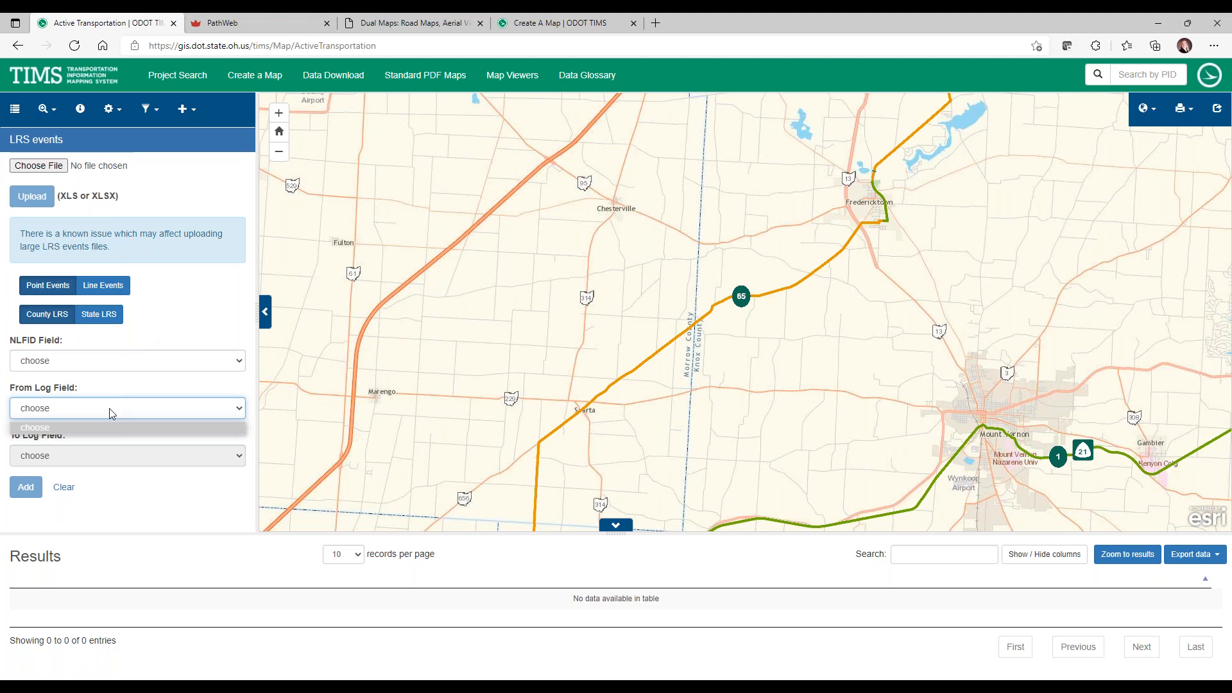
left_click(132, 383)
left_click(131, 383)
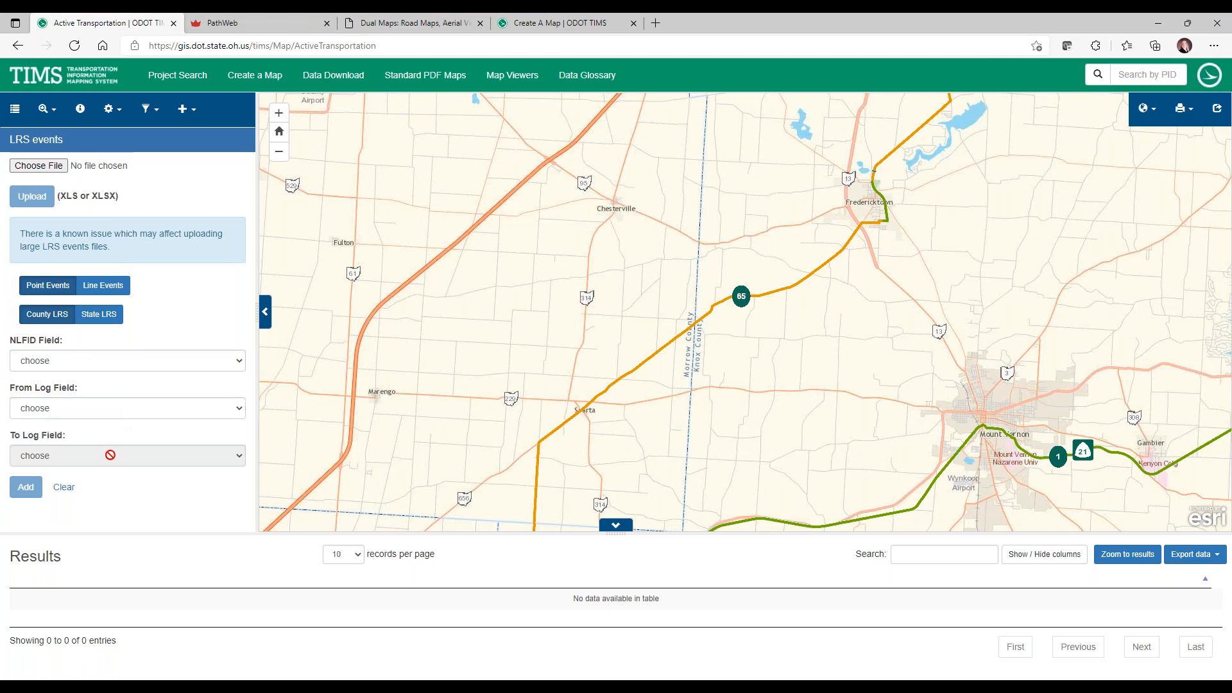
left_click(51, 290)
Open the Lat/long coordinates form for adding spreadsheet coordinates to the map.
left_click(187, 110)
left_click(146, 187)
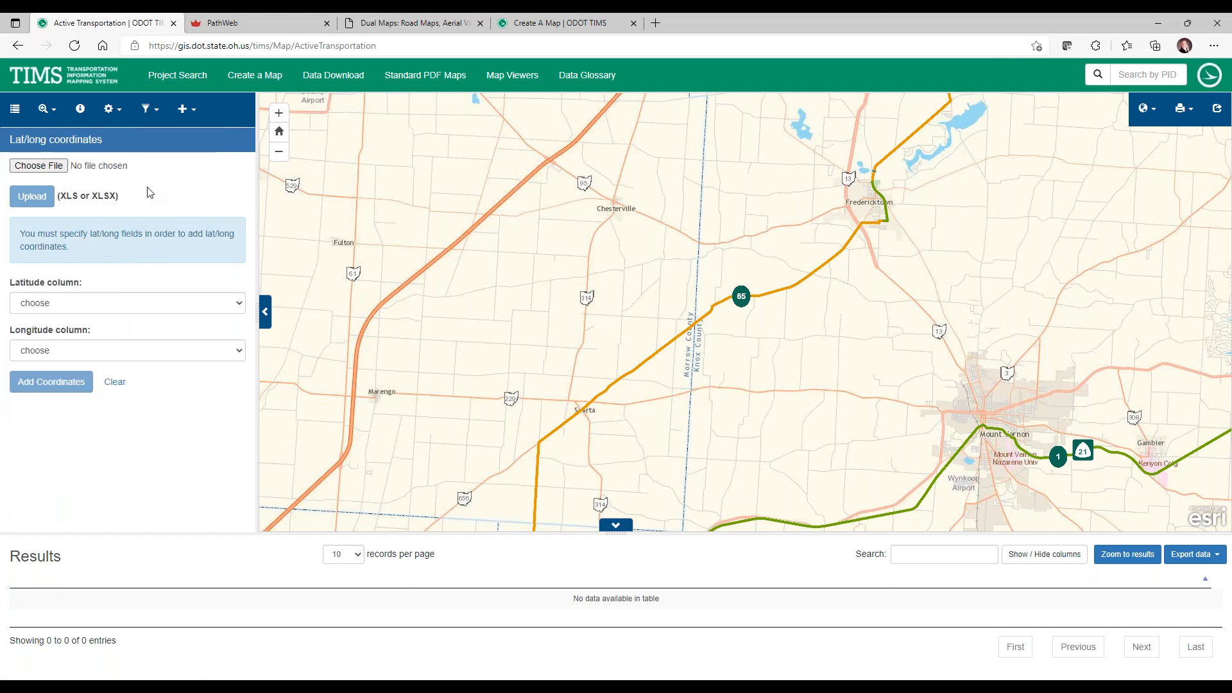
Check the latitude column choices in the Lat/long coordinates form and open the Geocode addresses form.
left_click(117, 308)
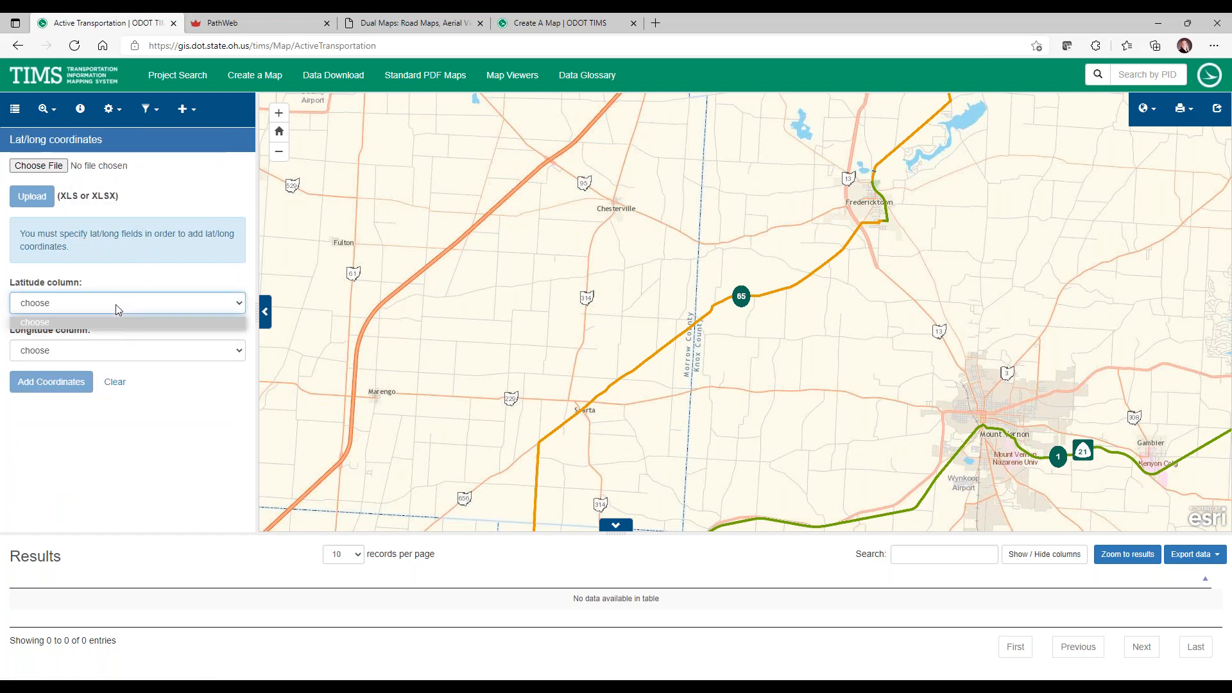
left_click(185, 109)
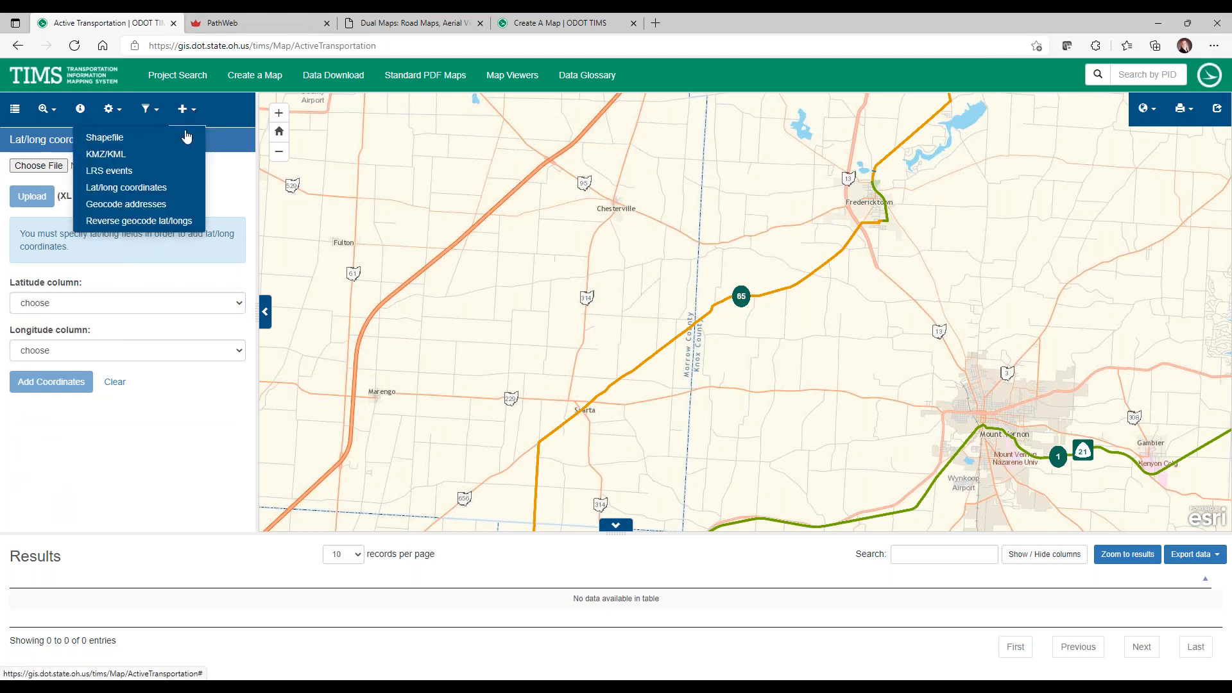
left_click(160, 204)
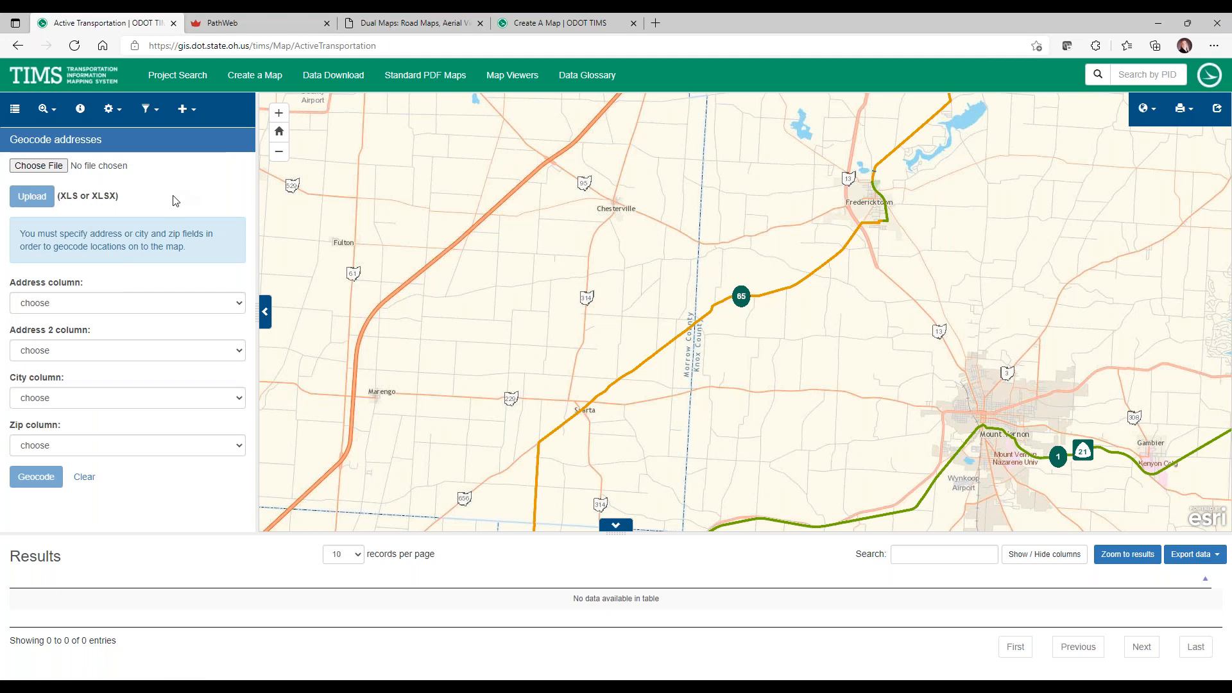
Select ReverseGeocode.xls from the a TIMS Samples folder as the source file for the Reverse geocode lat/longs form.
left_click(188, 109)
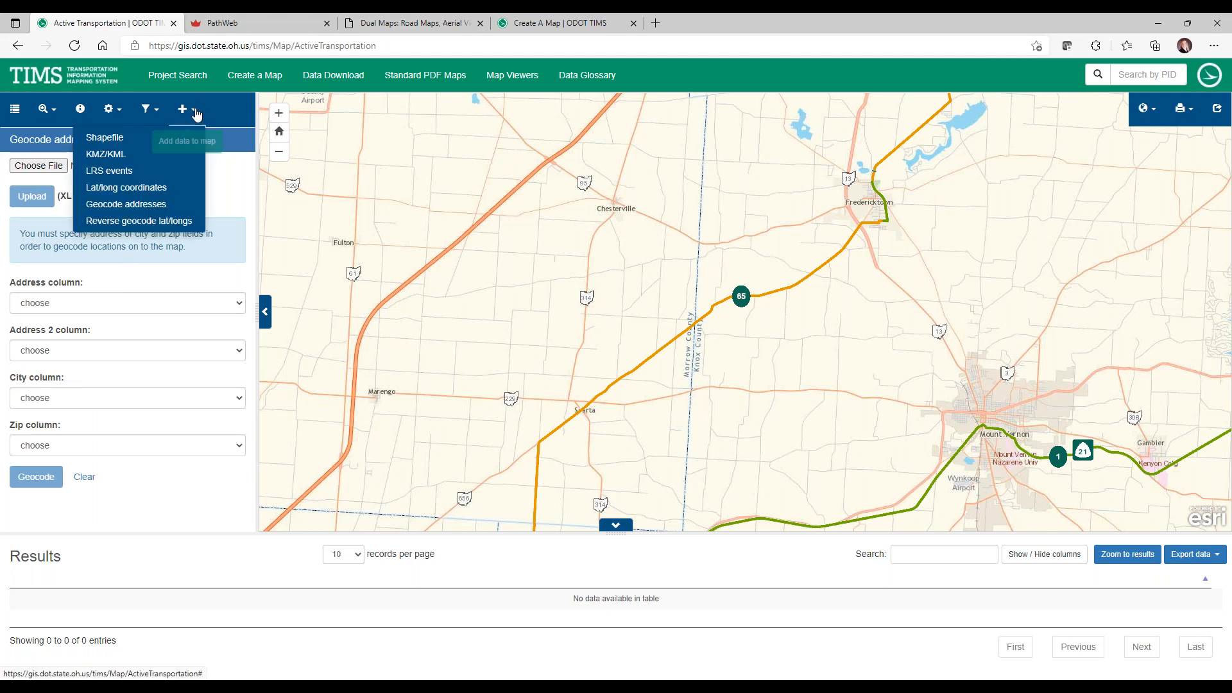
left_click(151, 222)
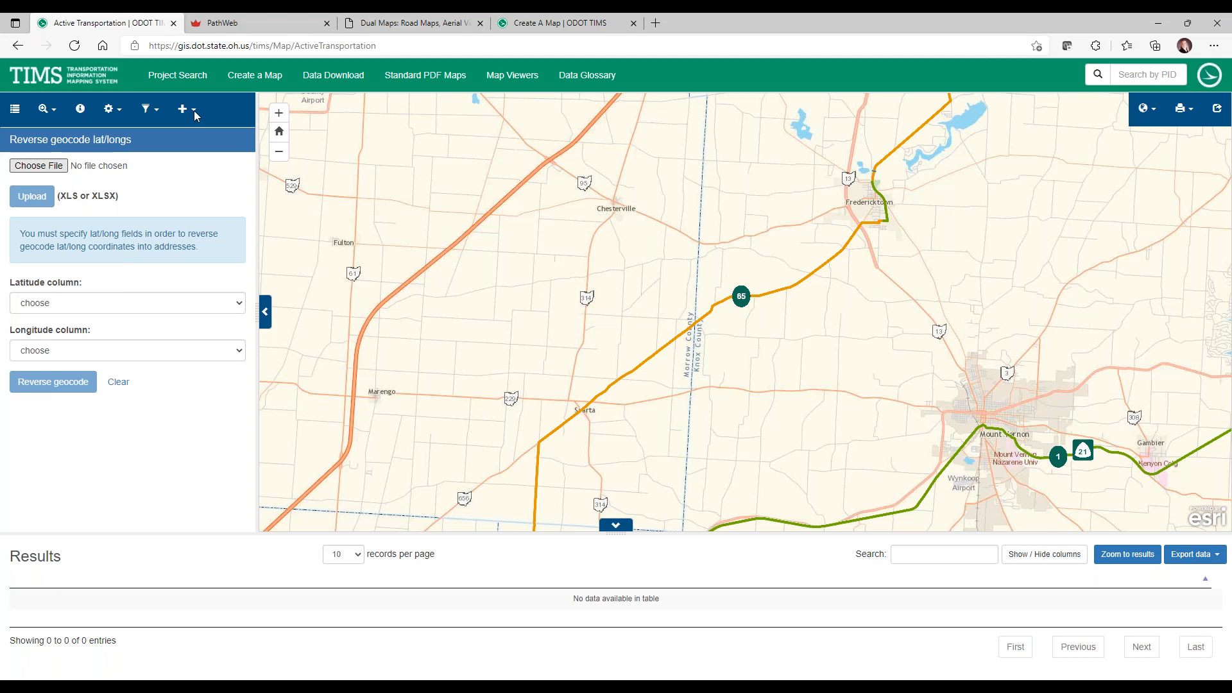
scroll(196, 105, "down", 2)
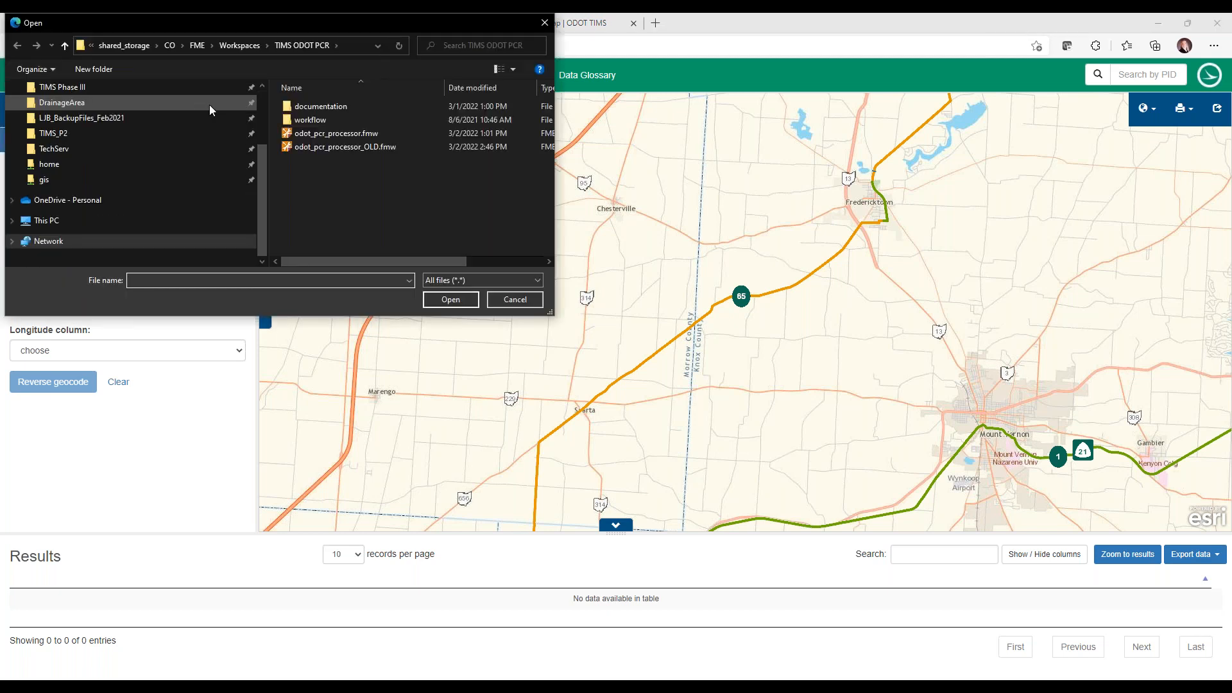
left_click(98, 160)
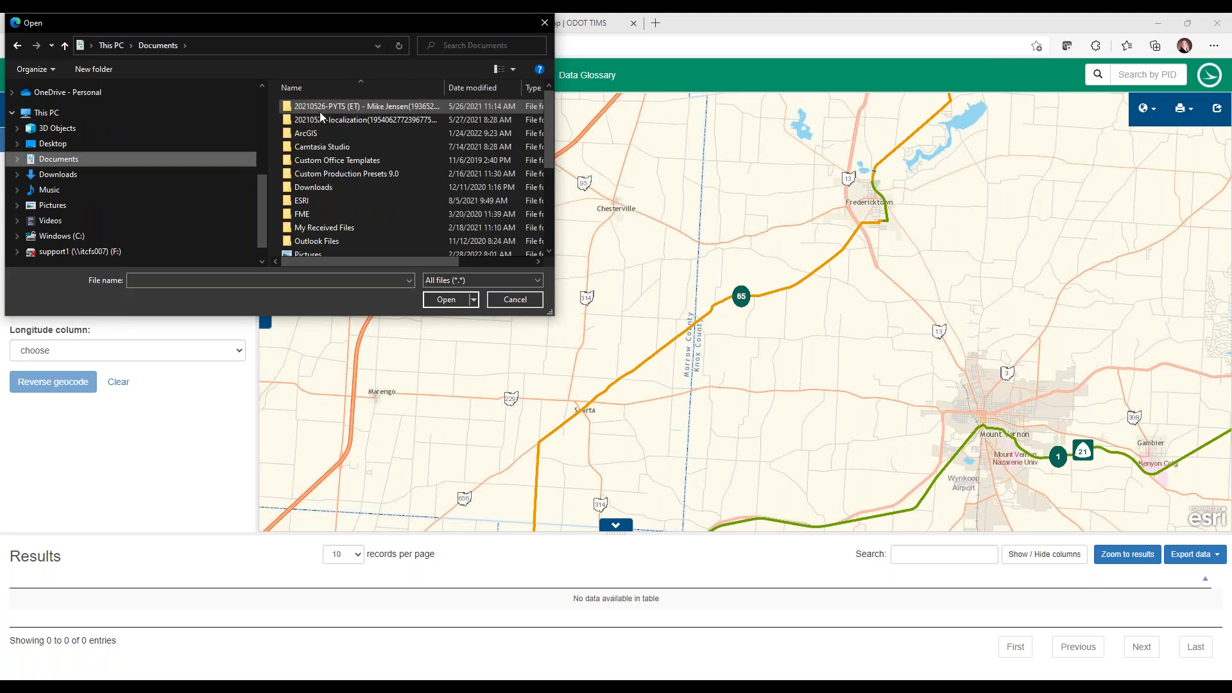
left_click(355, 86)
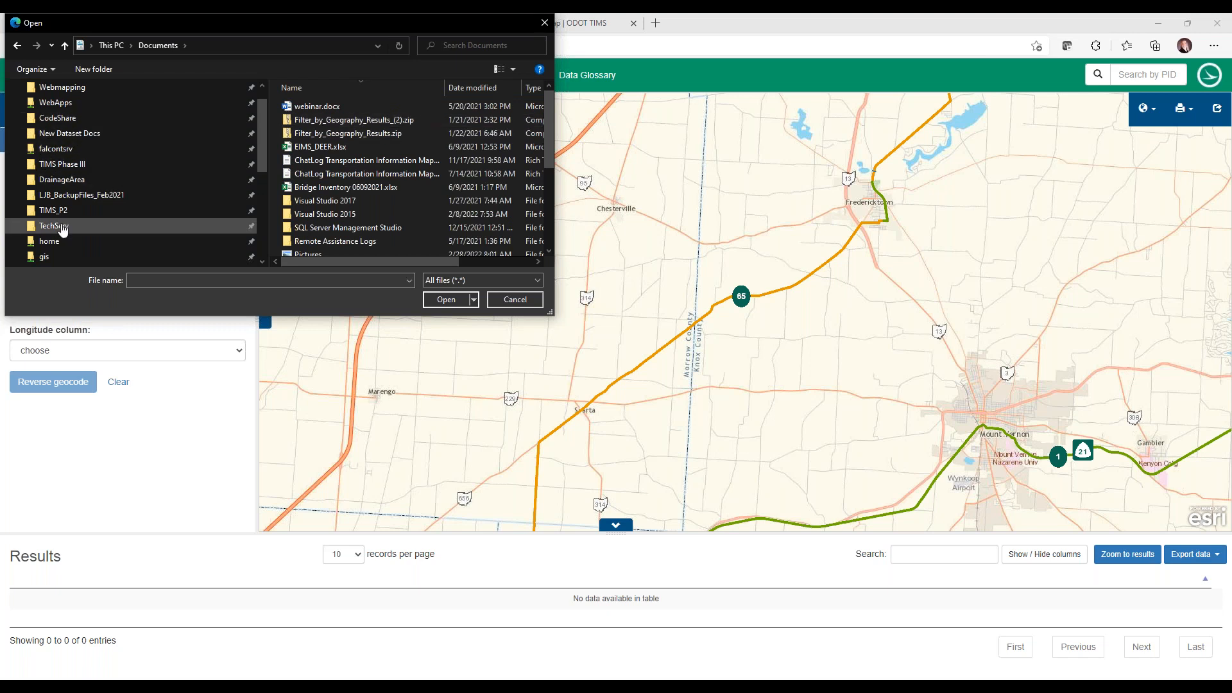
left_click(57, 247)
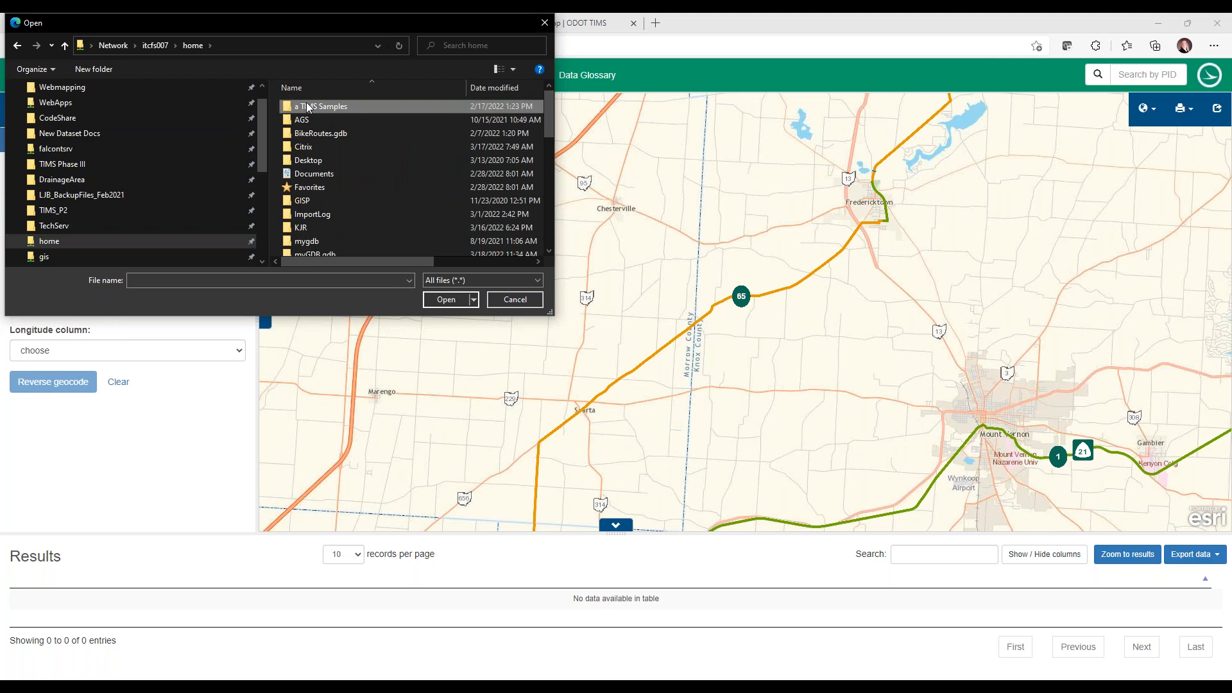
double_click(308, 108)
left_click_drag(338, 21, 494, 156)
left_click(502, 378)
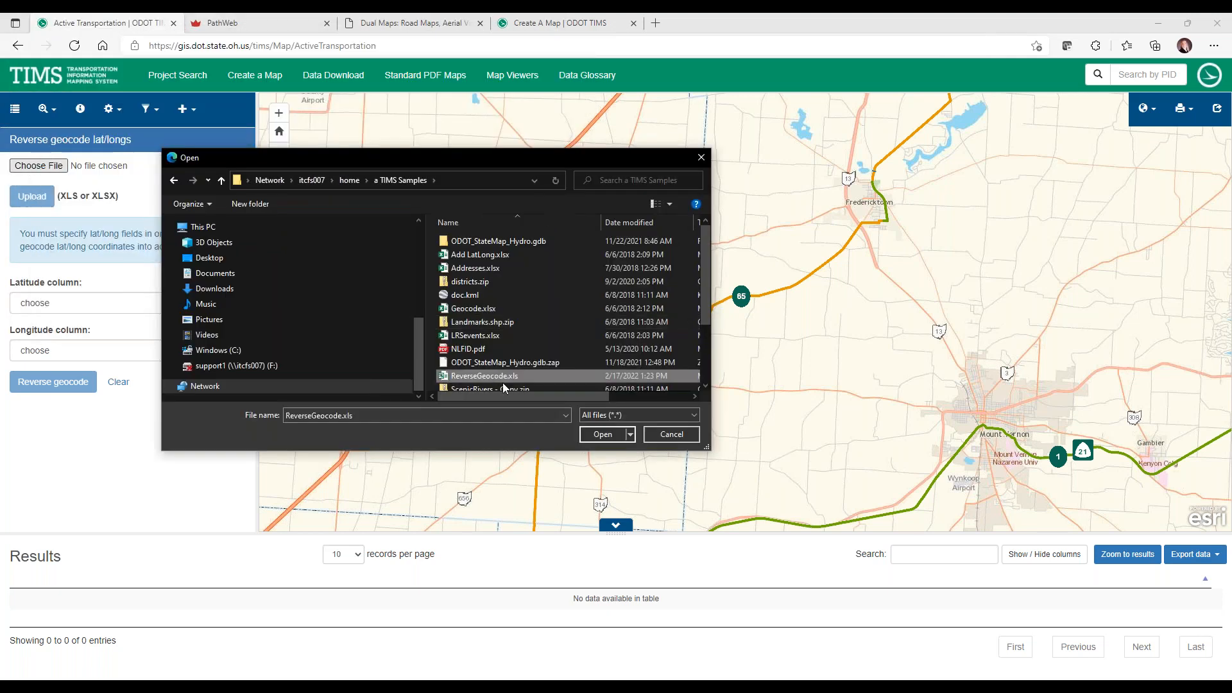
left_click(590, 439)
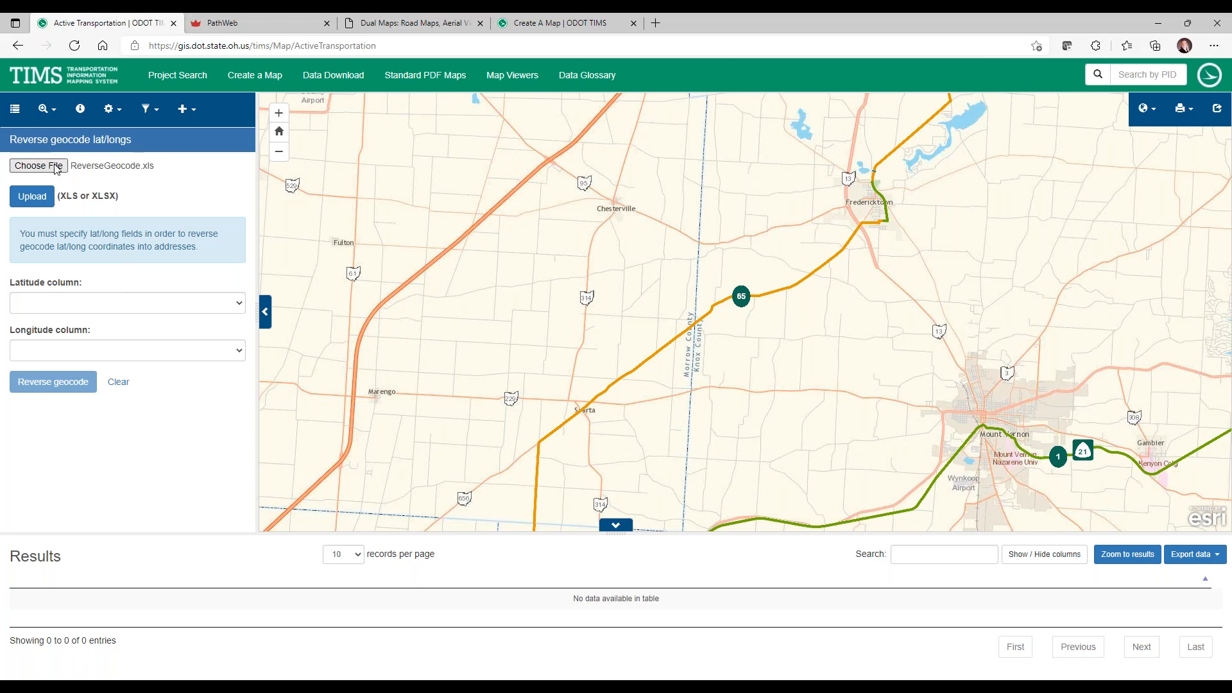
Upload the spreadsheet, reverse geocode it using the LATITUDE and LONGITUDE columns, and enlarge the results table area.
left_click(24, 200)
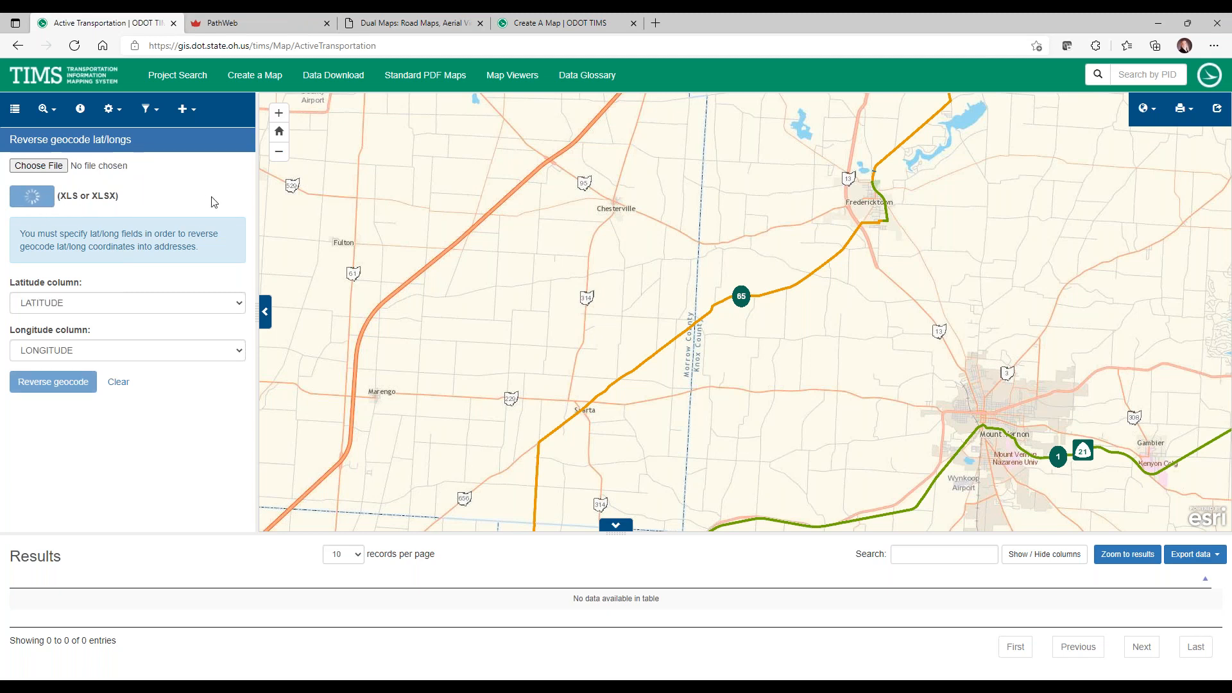
left_click(126, 311)
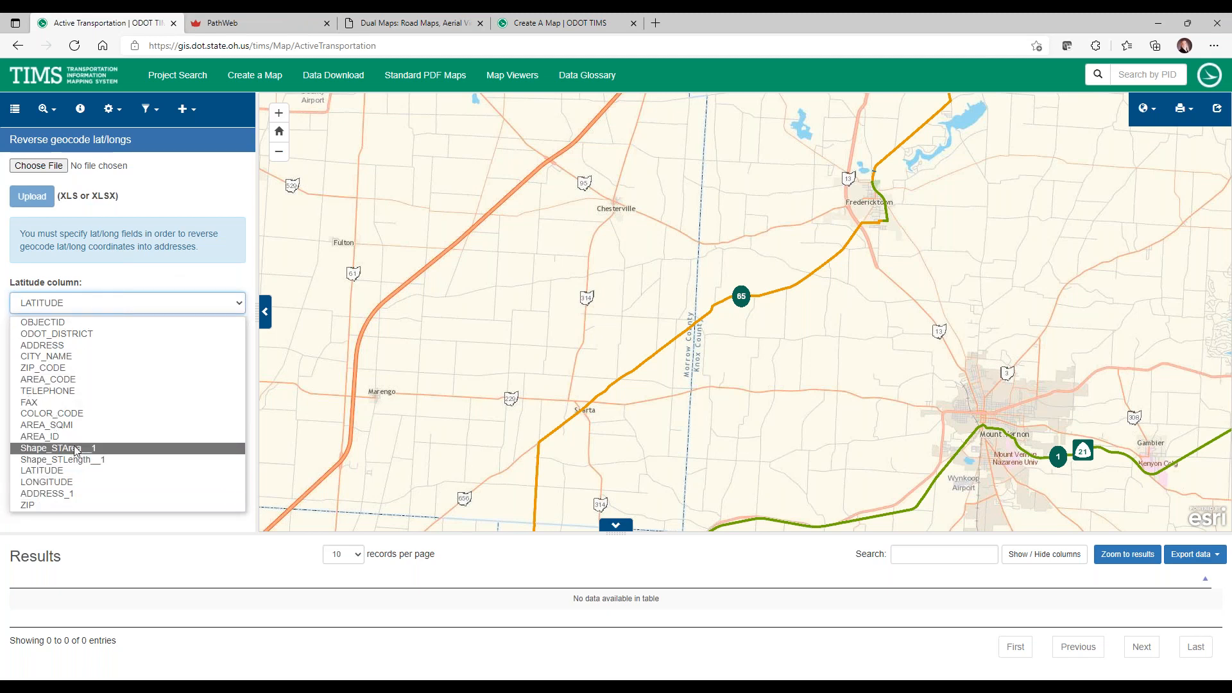
left_click(124, 300)
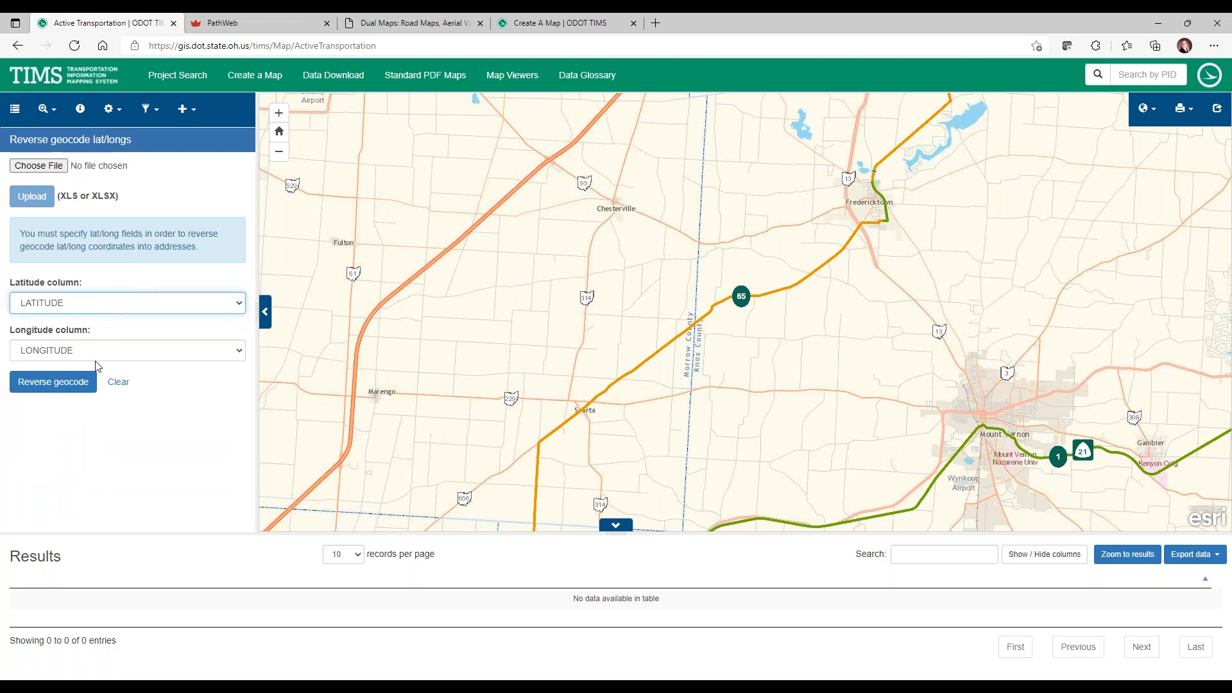
left_click(53, 383)
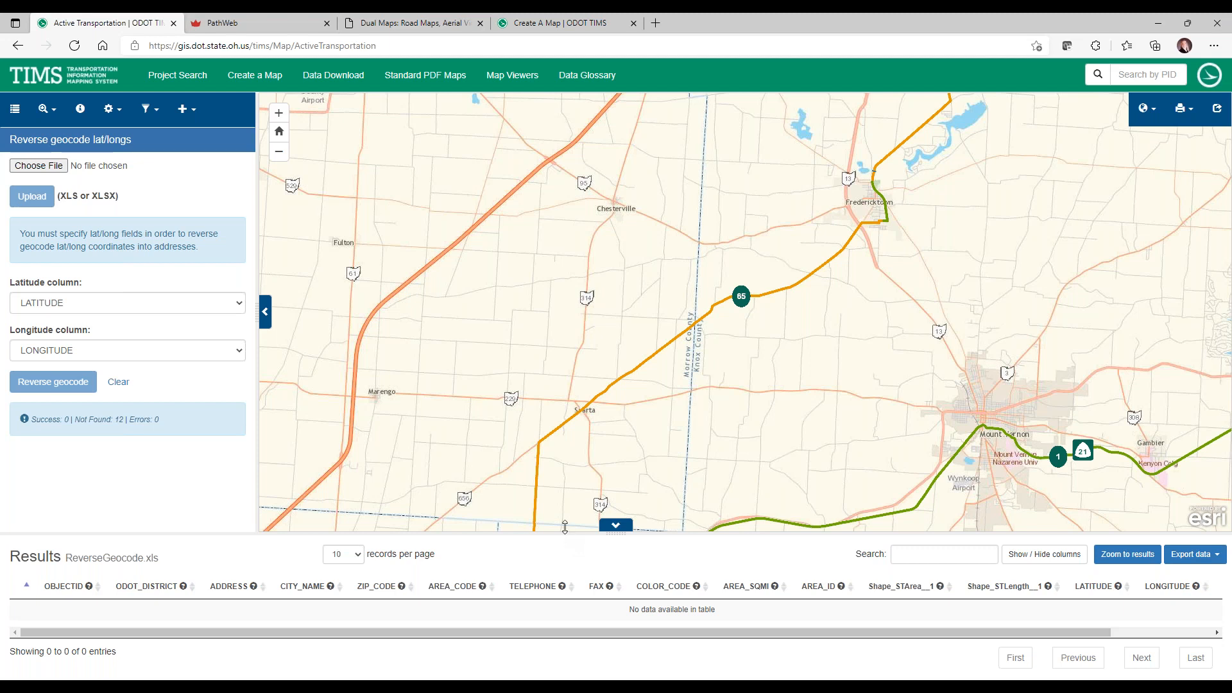
left_click_drag(565, 526, 567, 475)
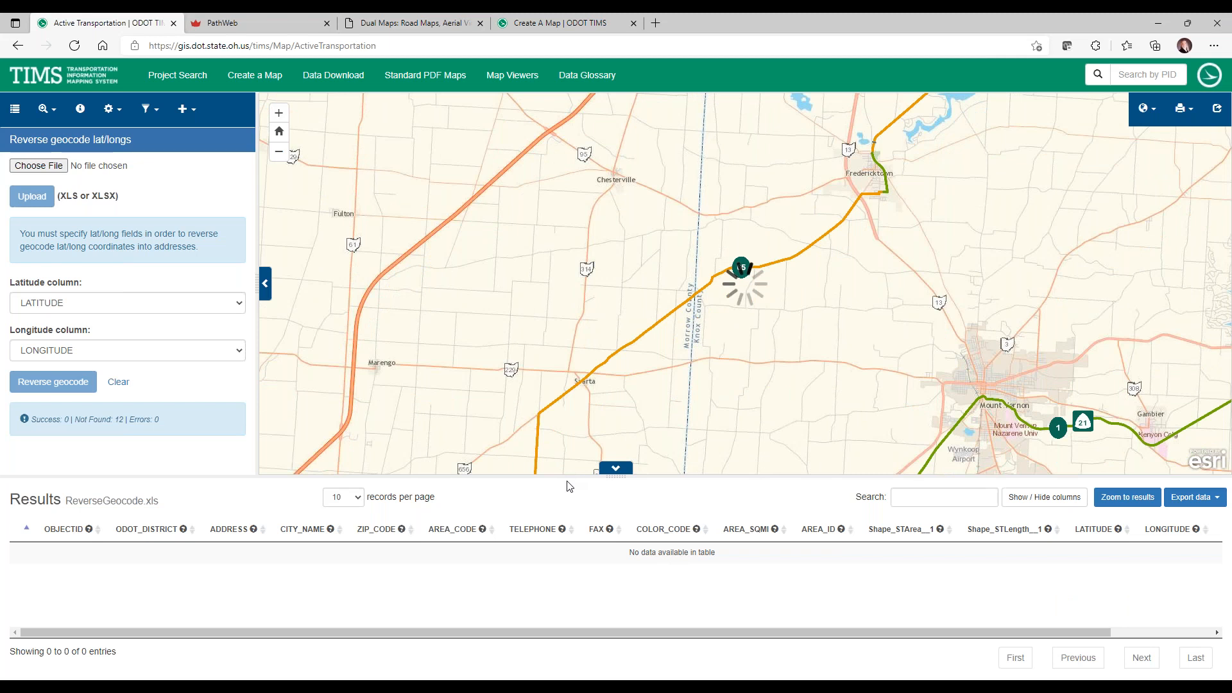
Select ScenicRivers.kmz from the a TIMS Samples folder for the KMZ/KML form and close the file dialog.
left_click(185, 111)
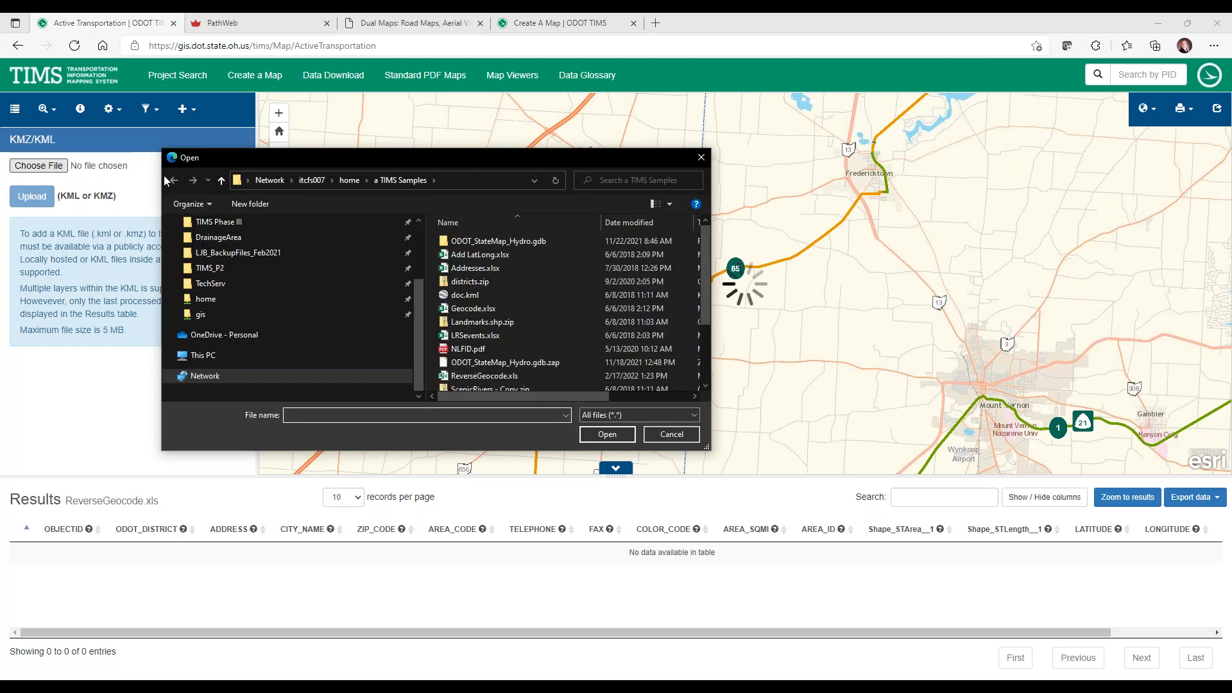
scroll(514, 343, "down", 1)
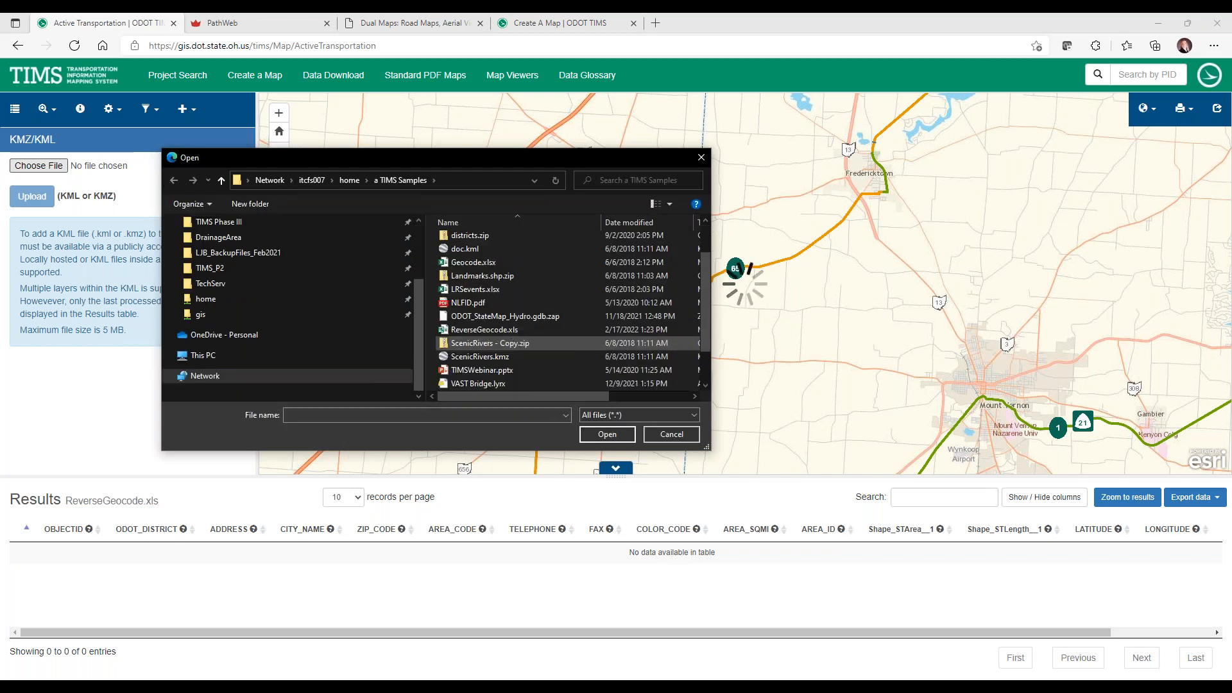
scroll(507, 346, "down", 1)
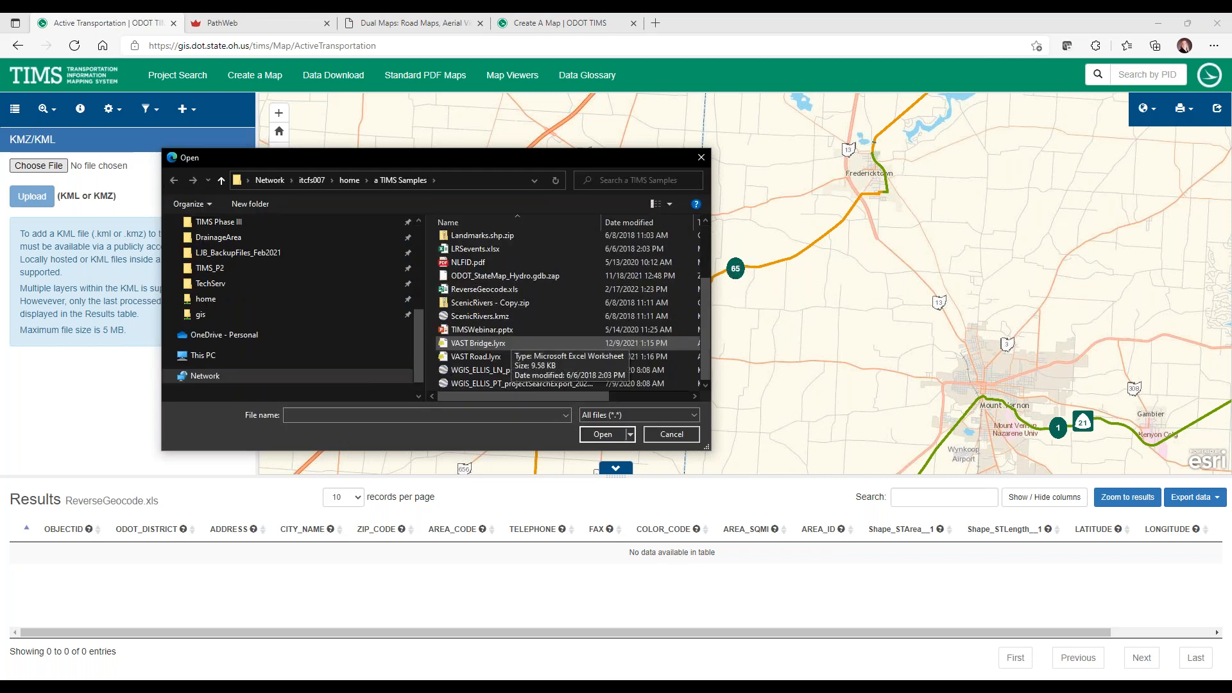
scroll(507, 345, "up", 1)
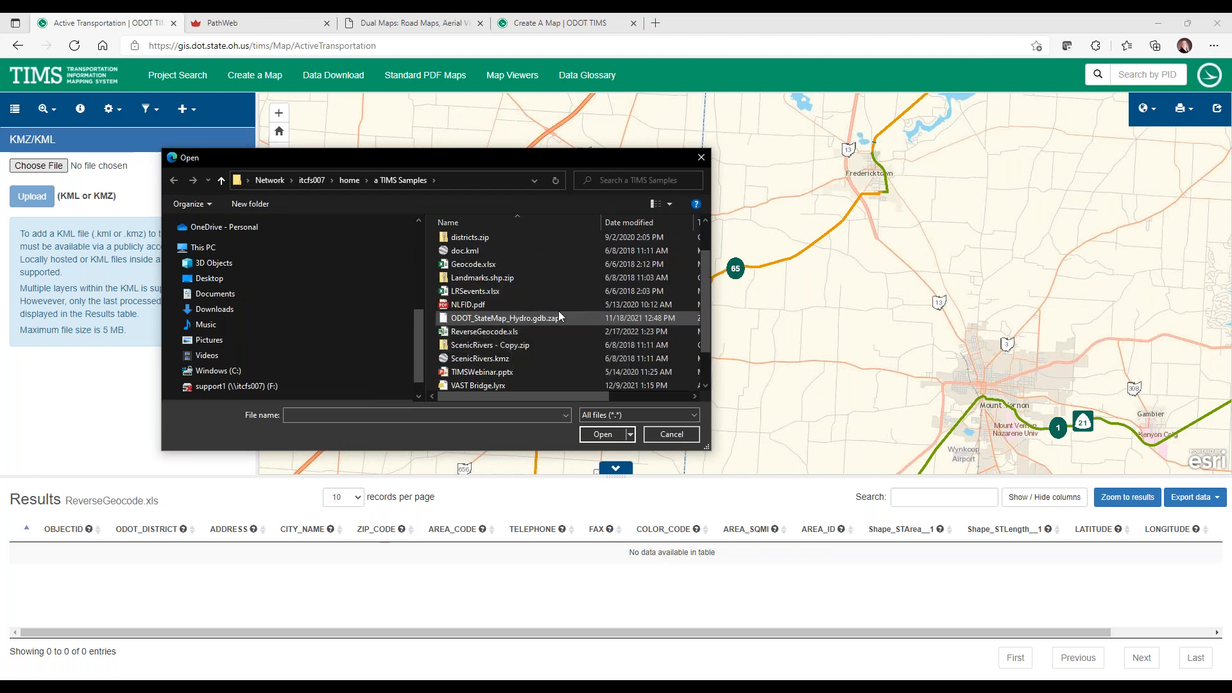
left_click(513, 358)
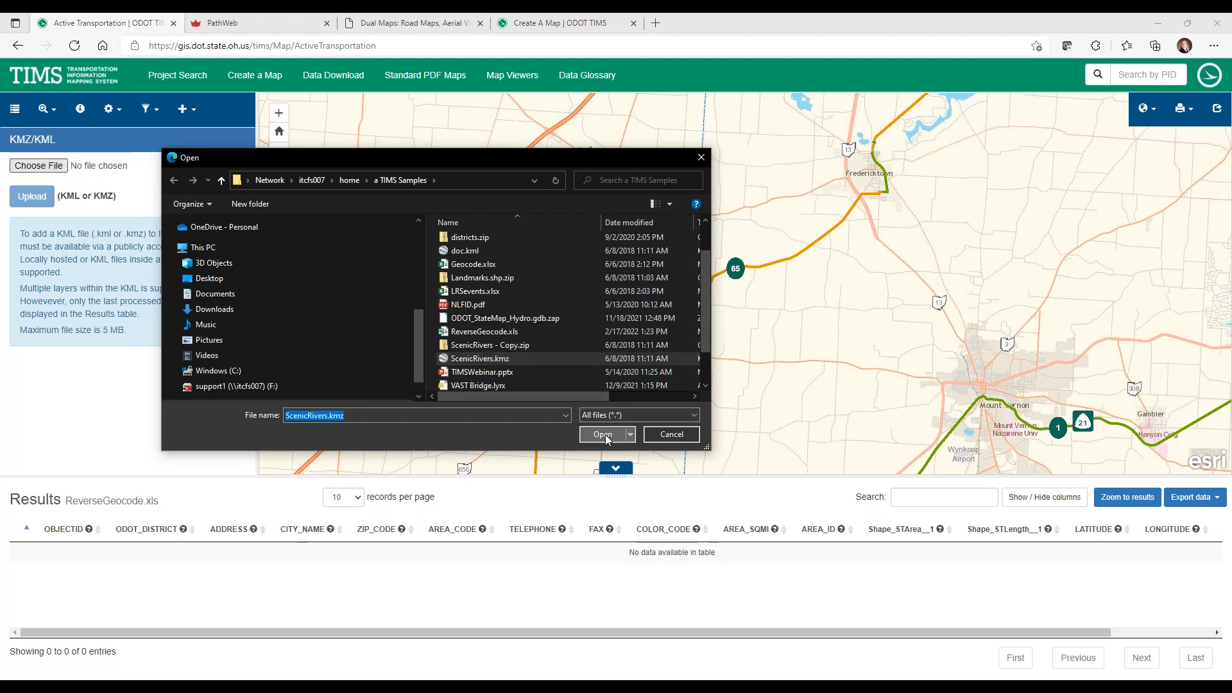
left_click(603, 435)
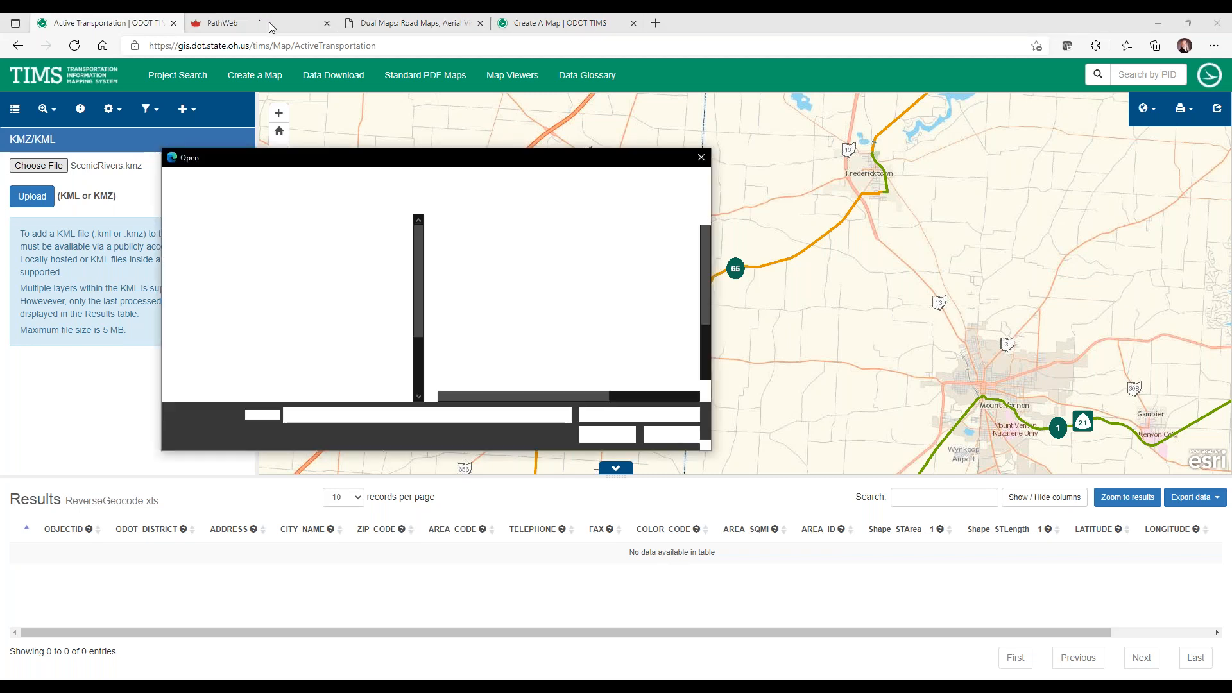
left_click(701, 159)
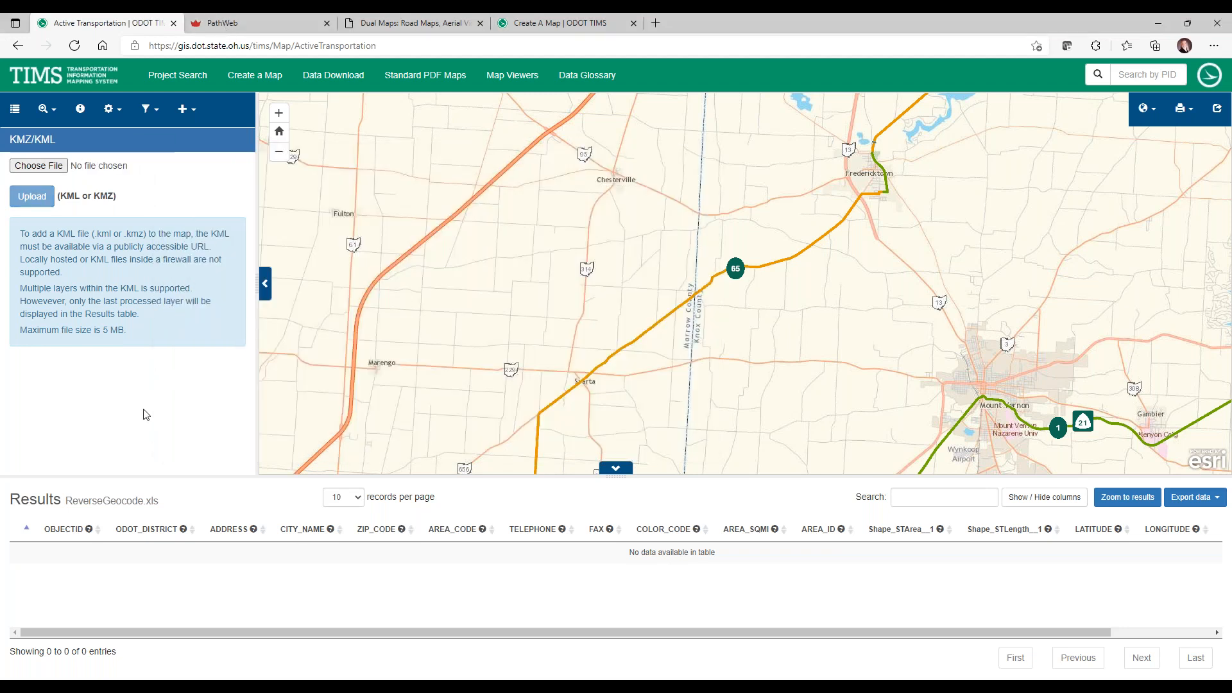
Return to the TIMS home page and search for the project with PID 54833.
left_click(56, 75)
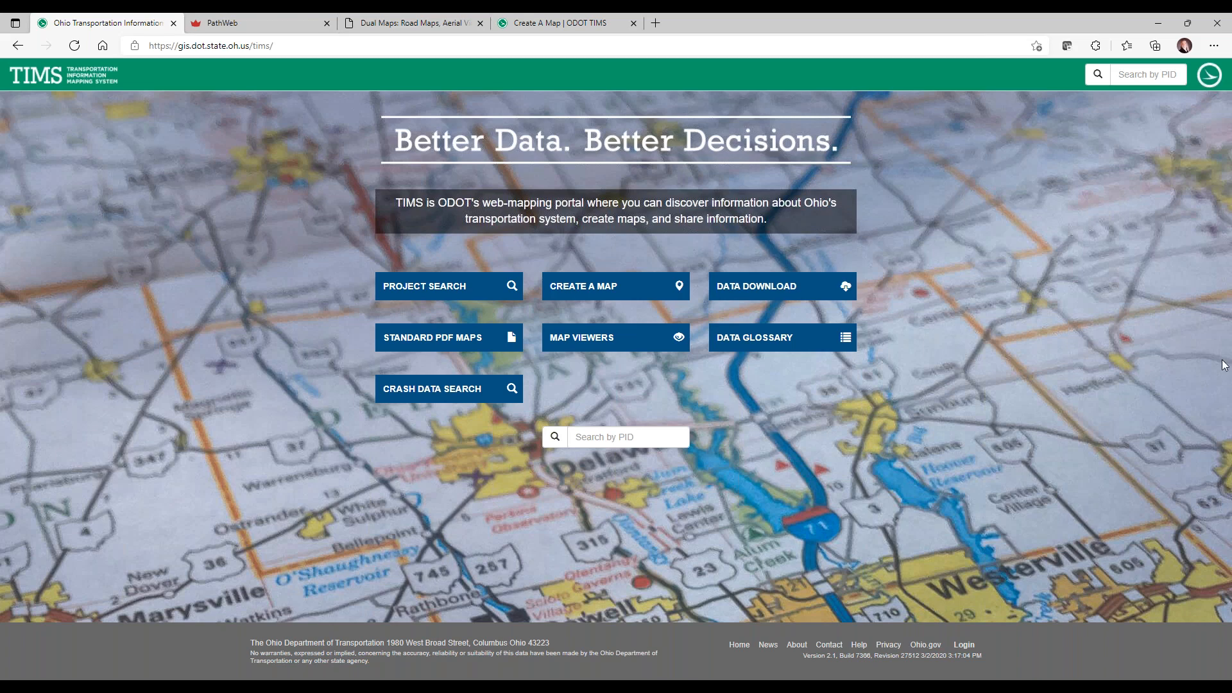
left_click(583, 439)
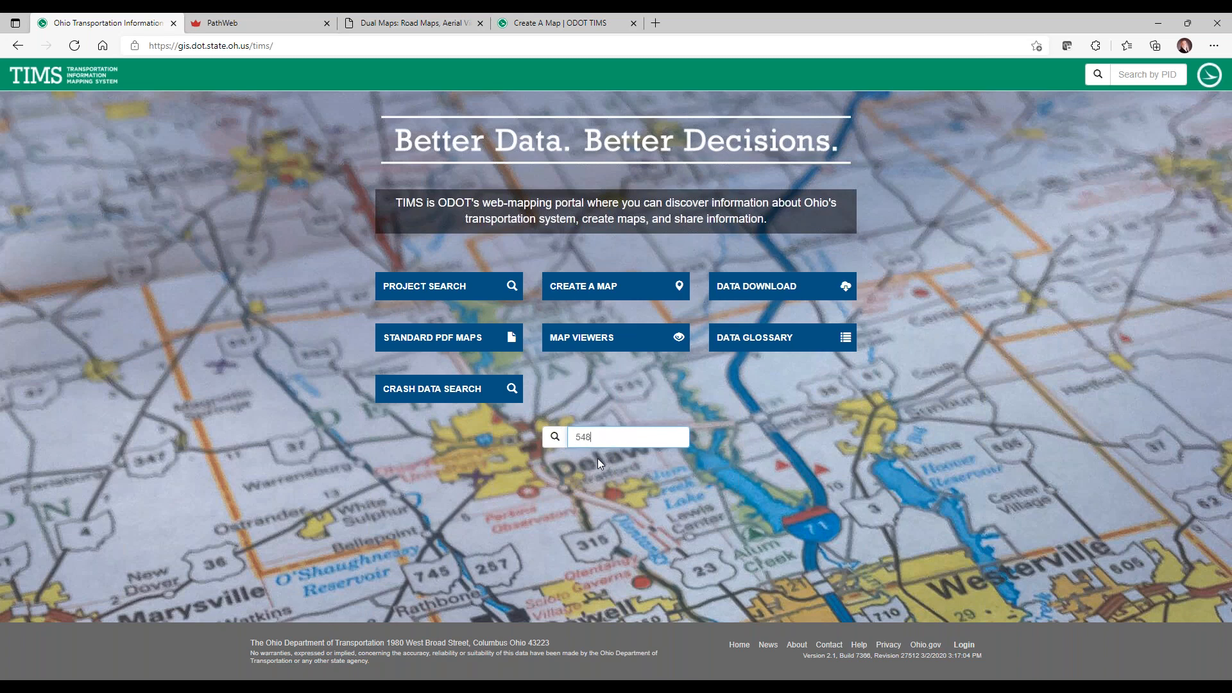
key("Return")
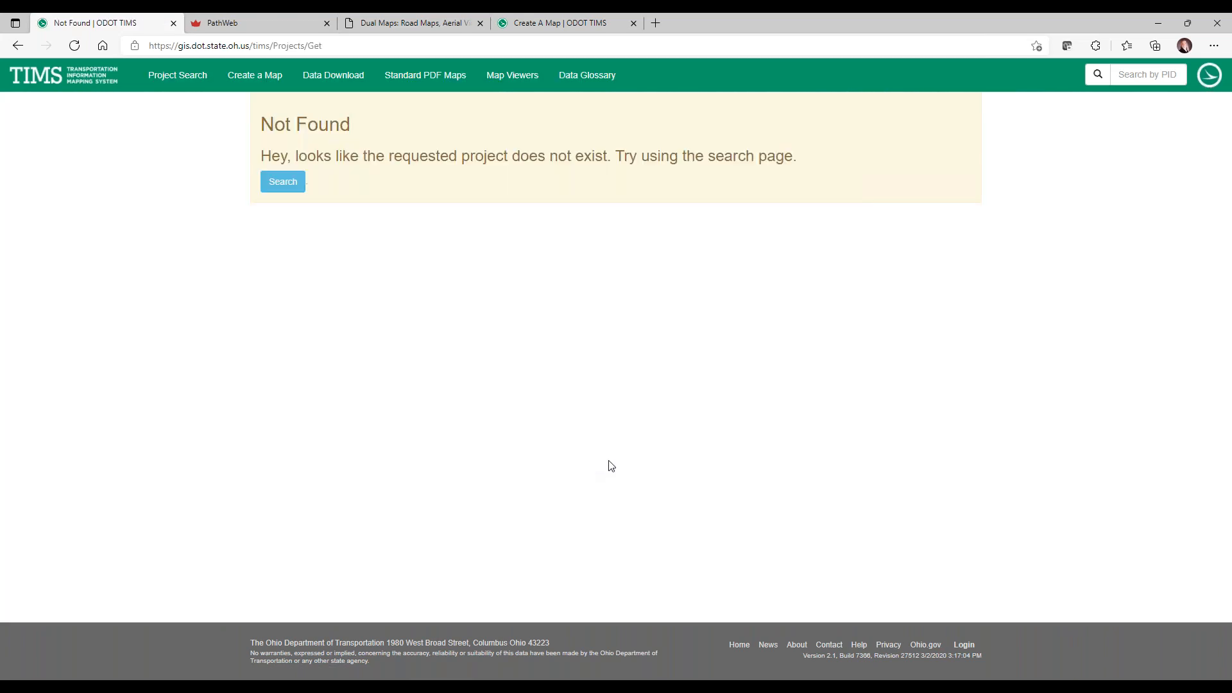
Open the Transportation Project Search page and repeat the PID search using the saved value 54833.
left_click(278, 186)
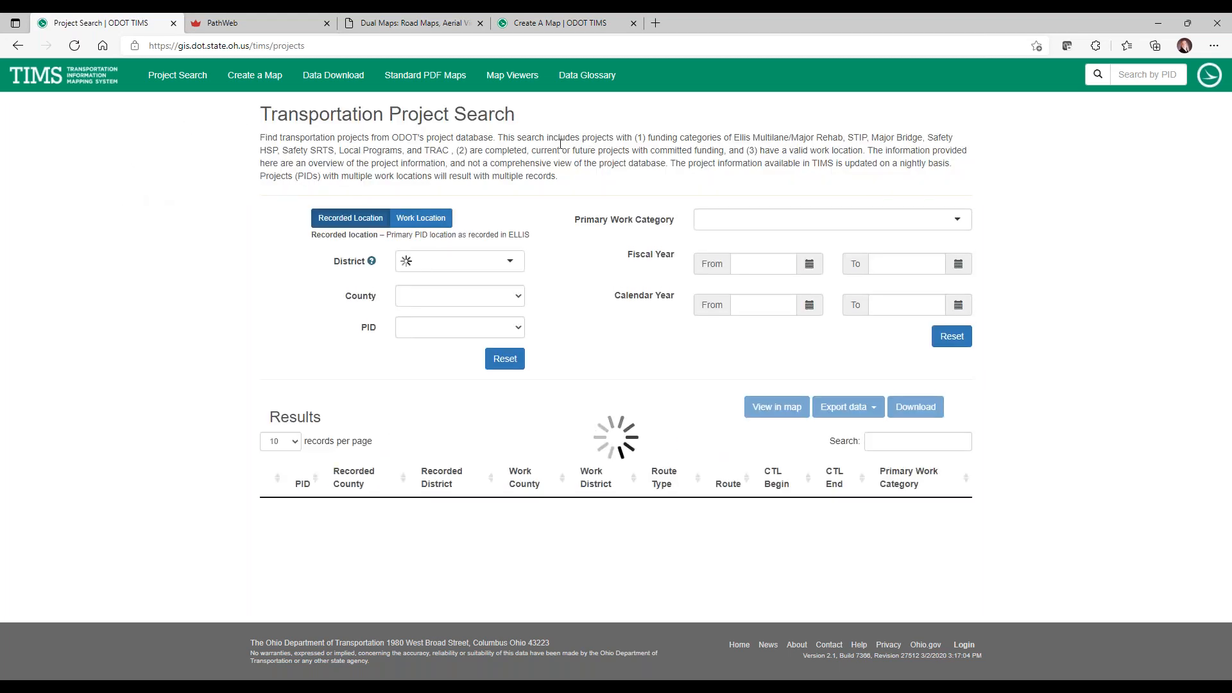
left_click(1123, 73)
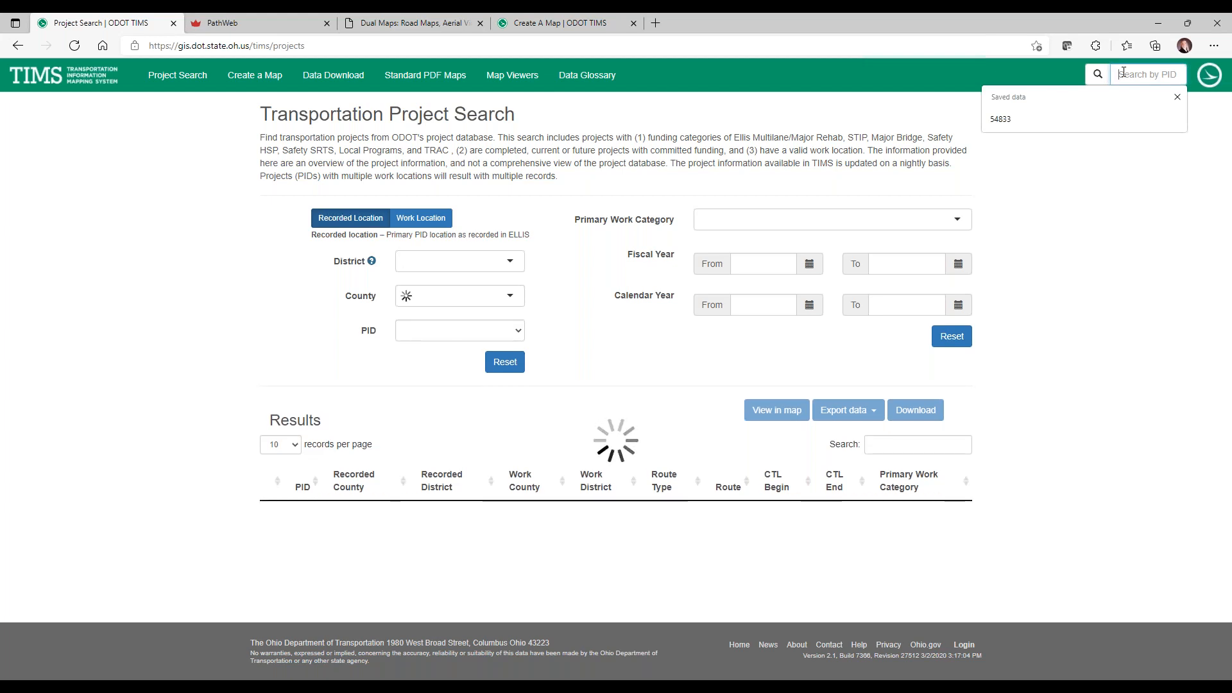
left_click(1017, 123)
key("Return")
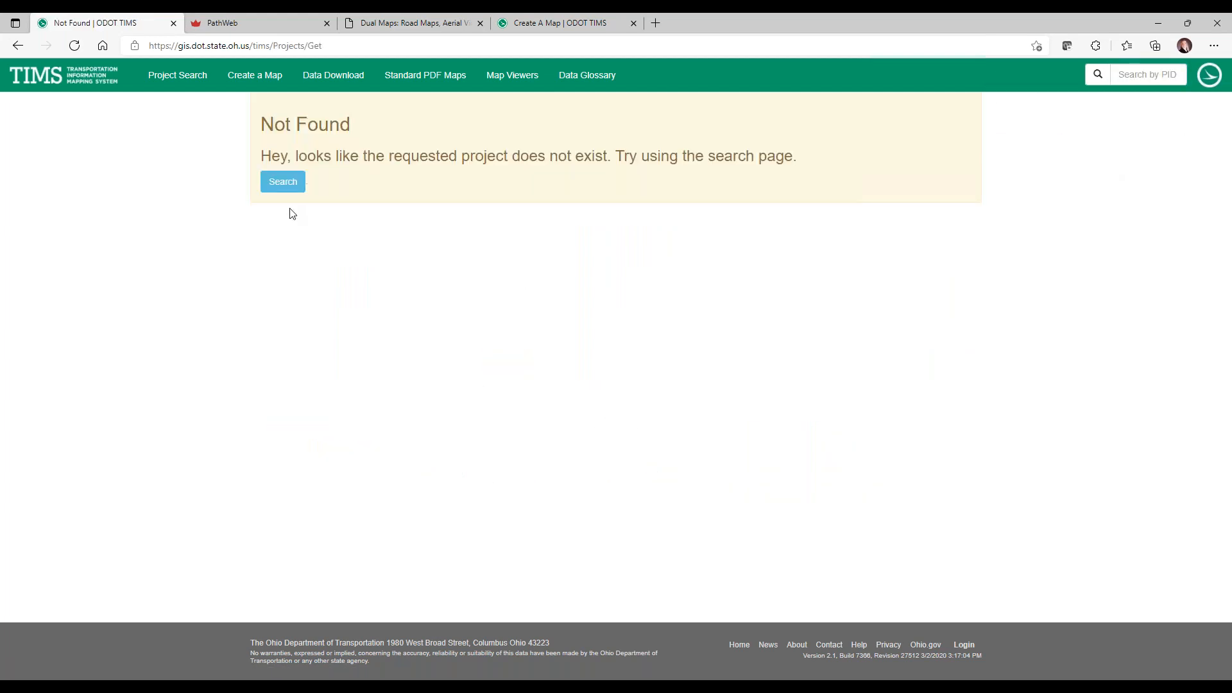
Reopen the Transportation Project Search page and search for the project with PID 4082.
left_click(162, 81)
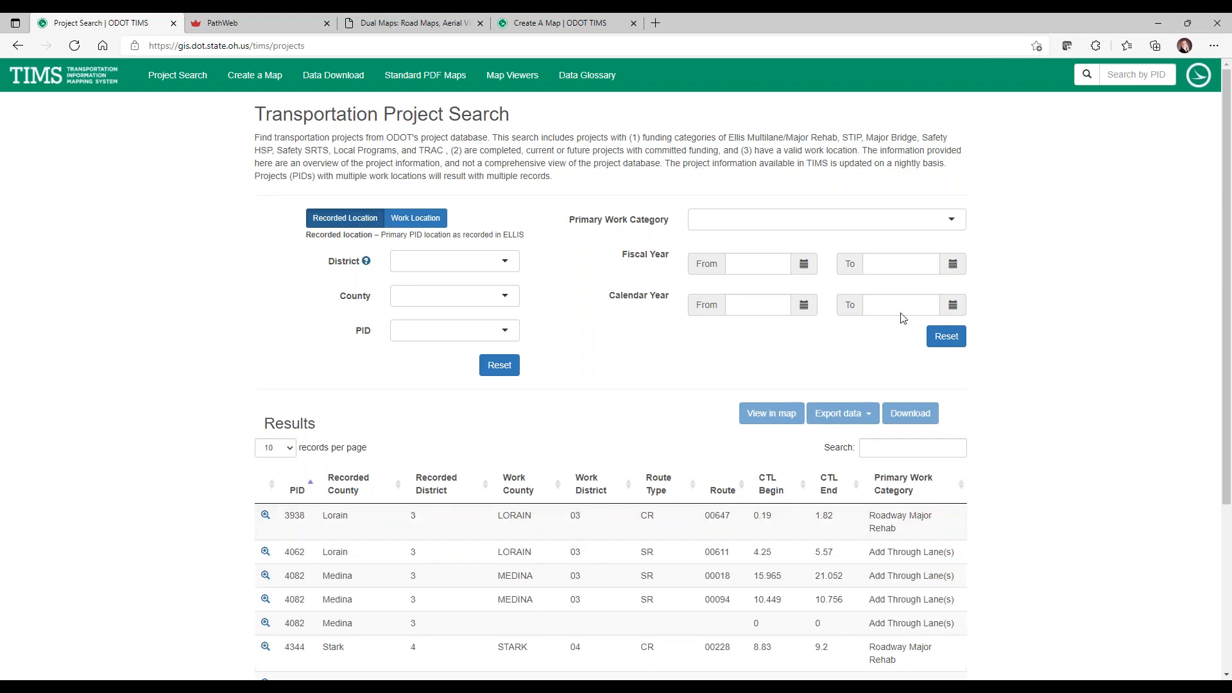
left_click(1140, 75)
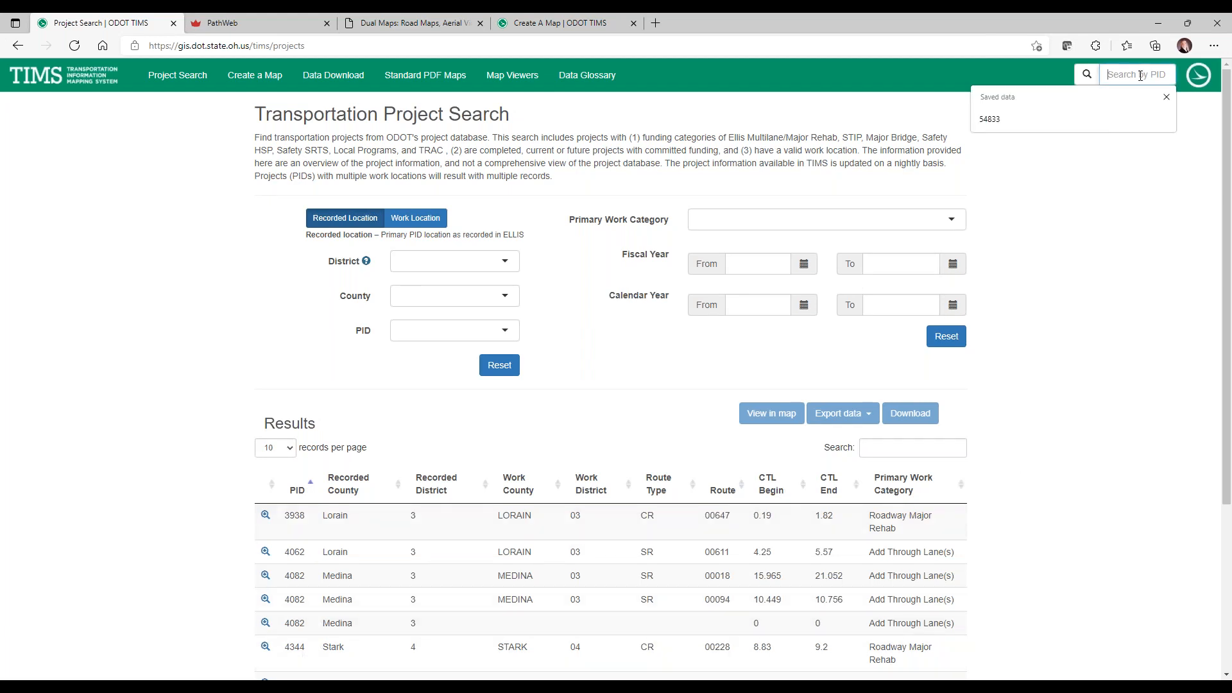
type("4082")
key("Return")
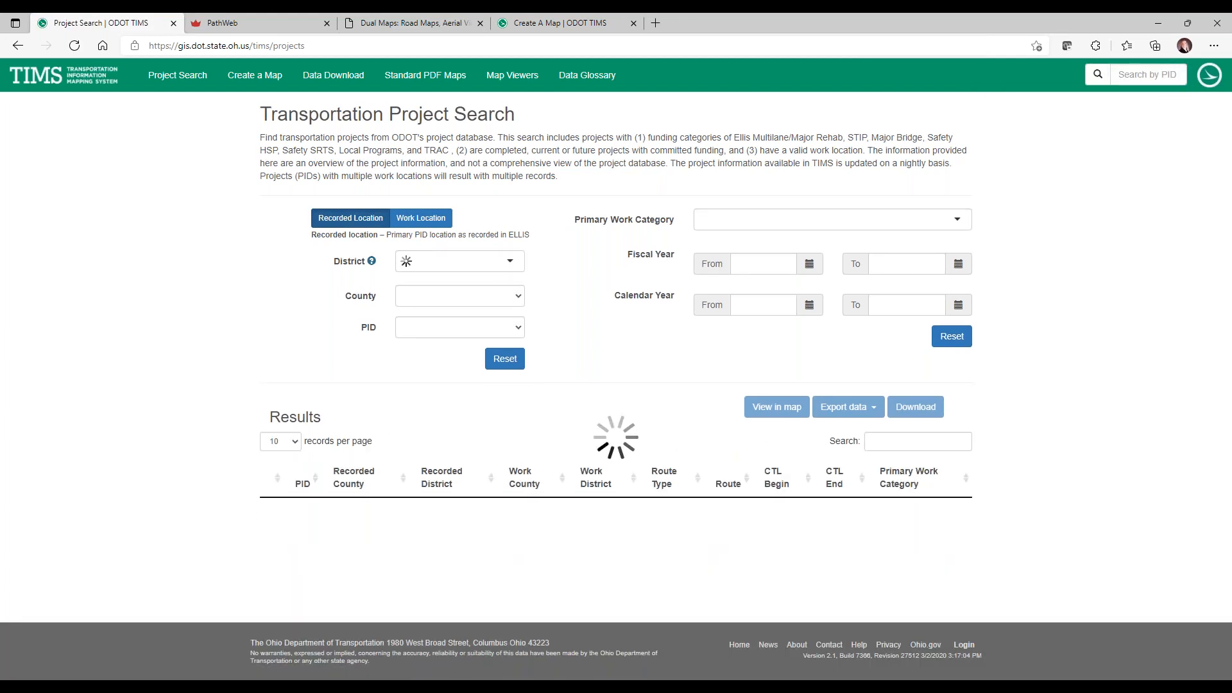